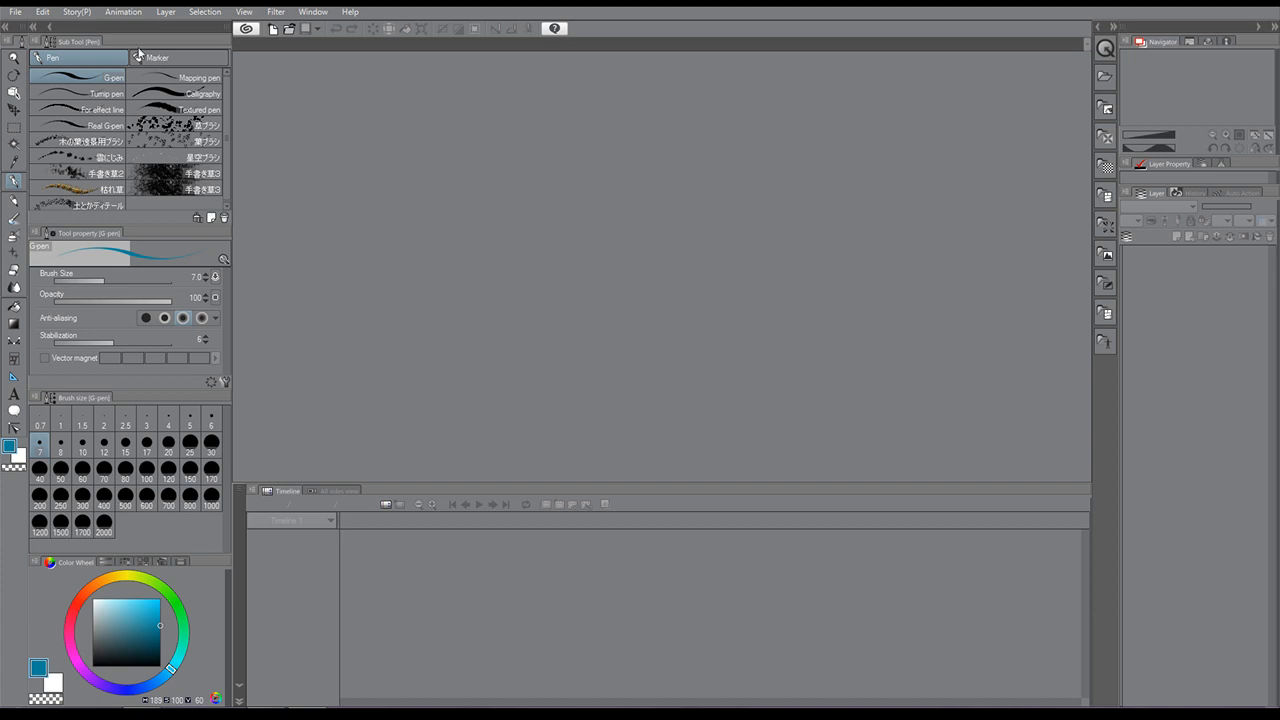
Create a new animation story file named Animation2 with a width of 1920 px and a height of 1080 px.
{"action": "left_click", "coordinate": [16, 12]}
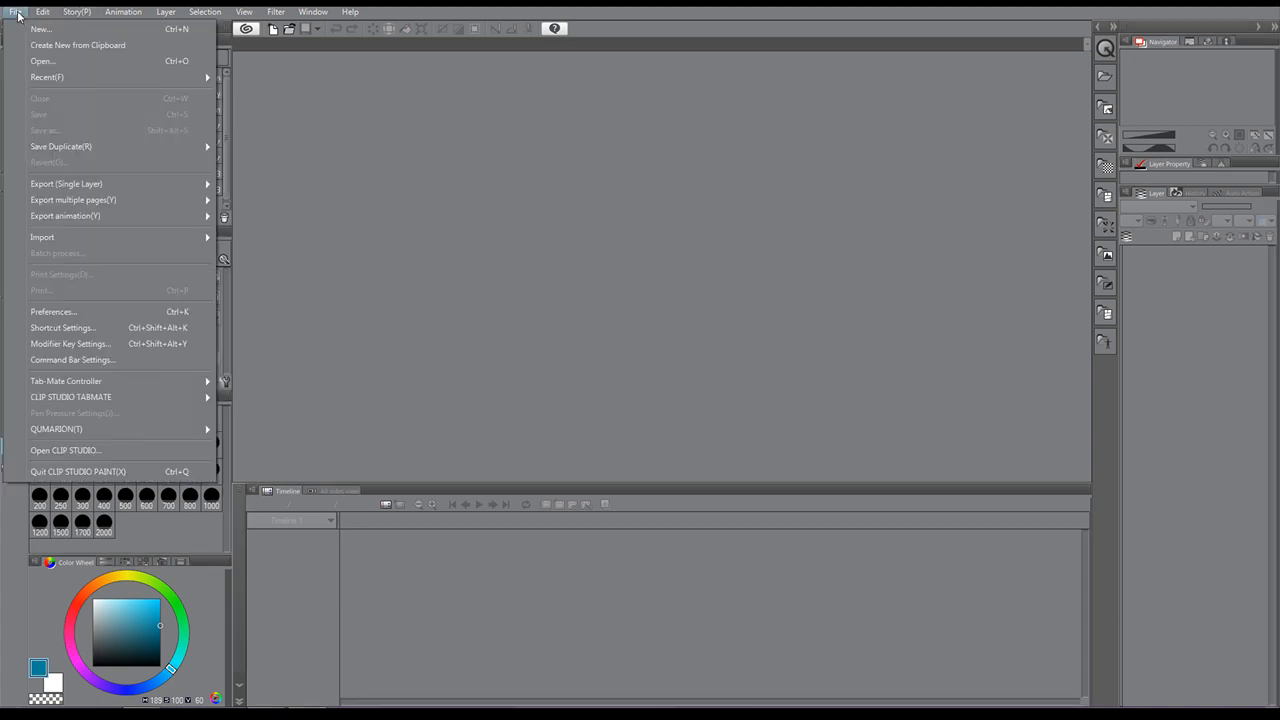
{"action": "mouse_move", "coordinate": [98, 82]}
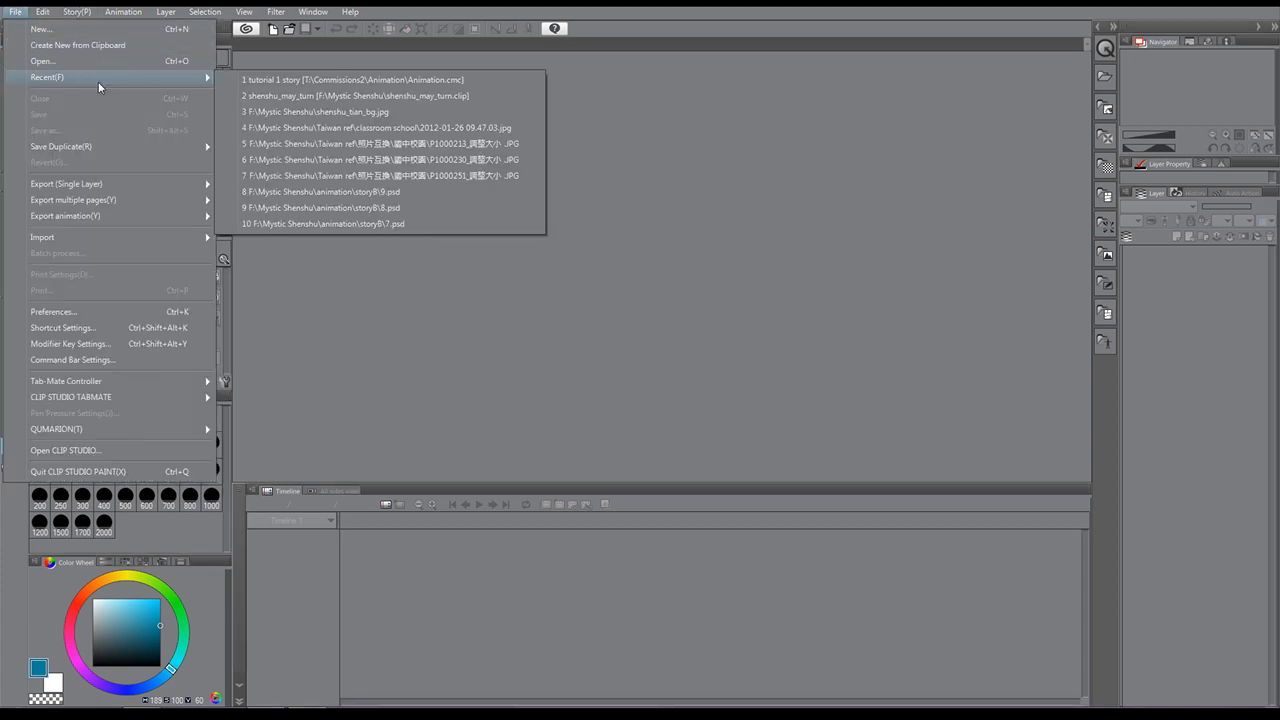
{"action": "left_click", "coordinate": [105, 30]}
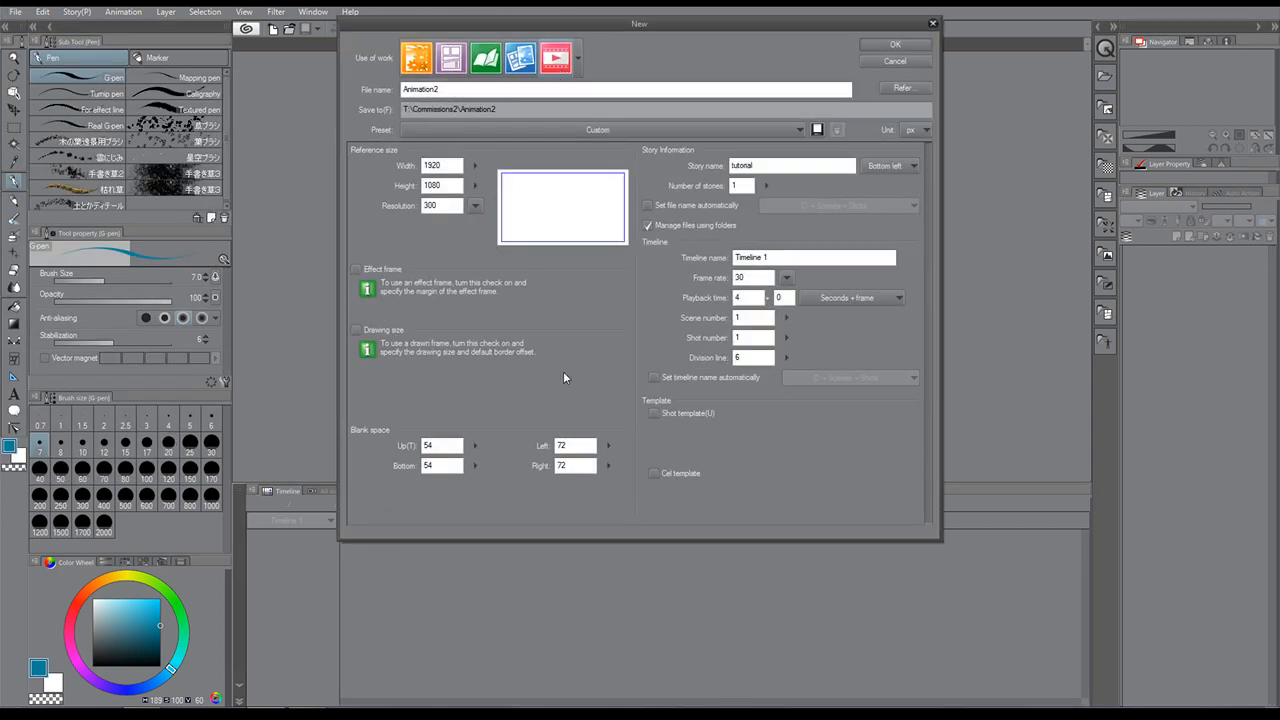
{"action": "double_click", "coordinate": [430, 166]}
{"action": "double_click", "coordinate": [428, 185]}
{"action": "left_click", "coordinate": [446, 166]}
{"action": "left_click", "coordinate": [450, 184]}
{"action": "left_click", "coordinate": [895, 44]}
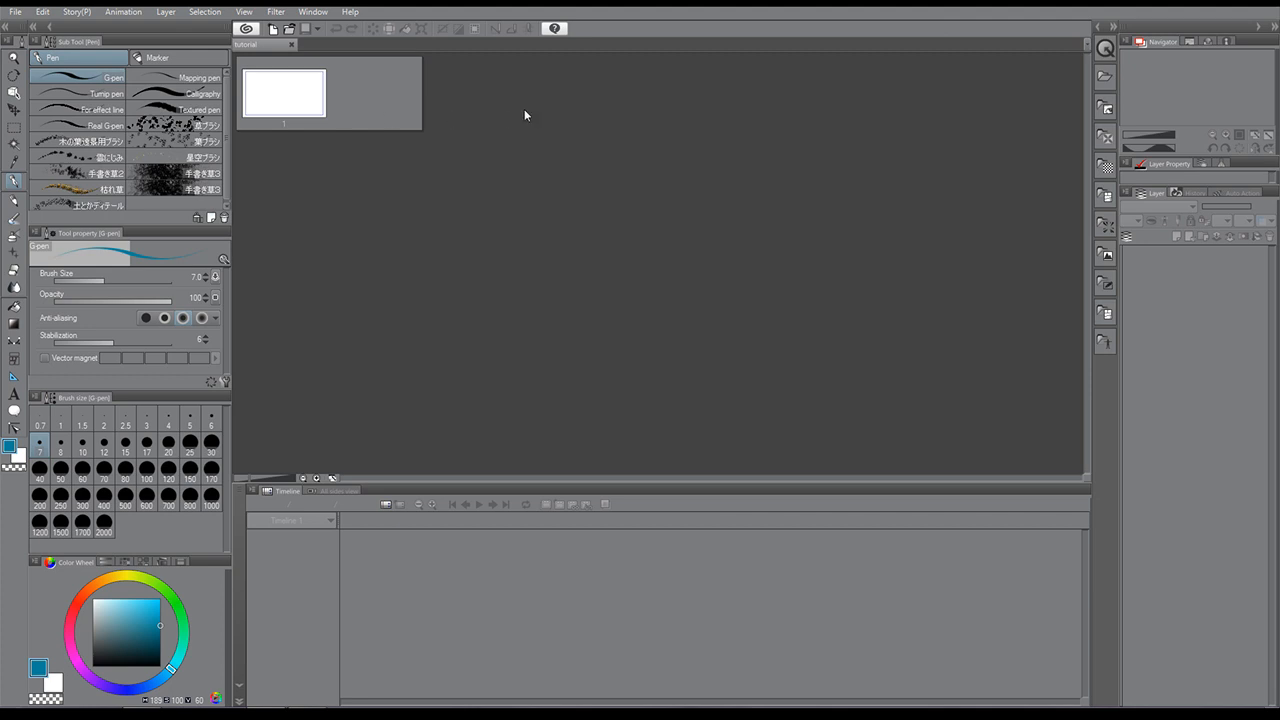
Create a new canvas from the clipboard image of the curtained window background.
{"action": "left_click", "coordinate": [15, 12]}
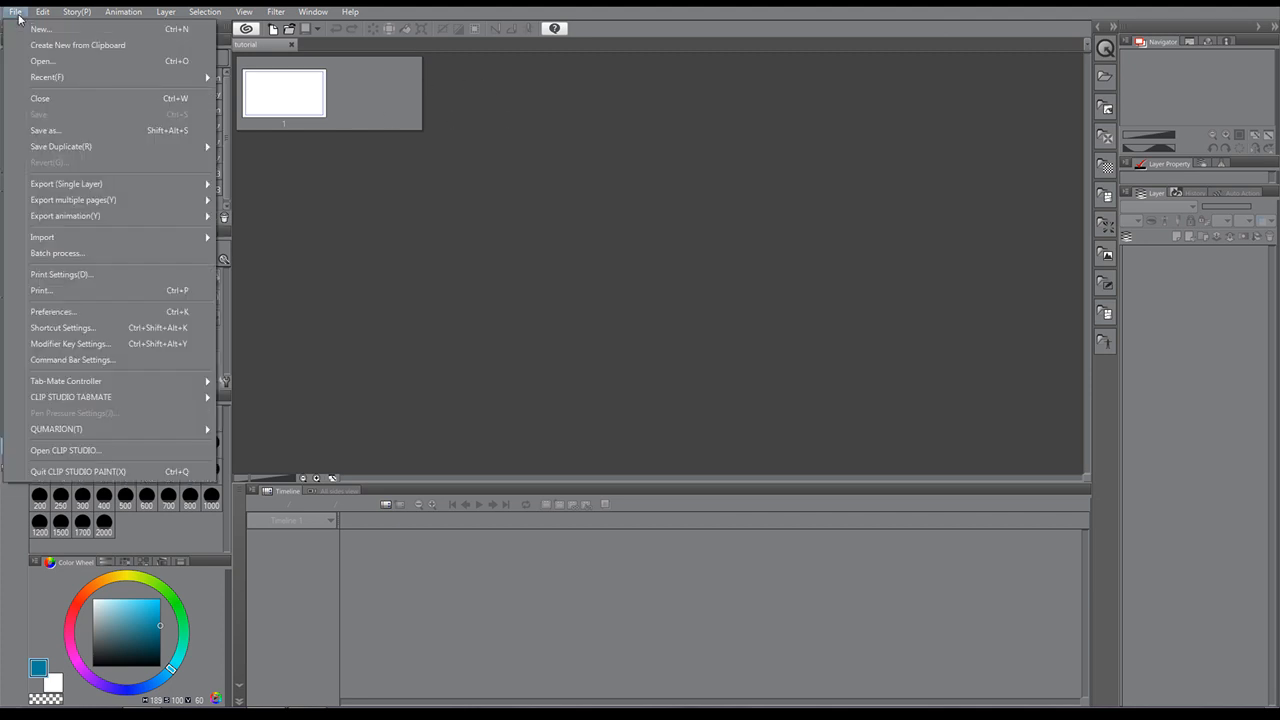
{"action": "mouse_move", "coordinate": [61, 80]}
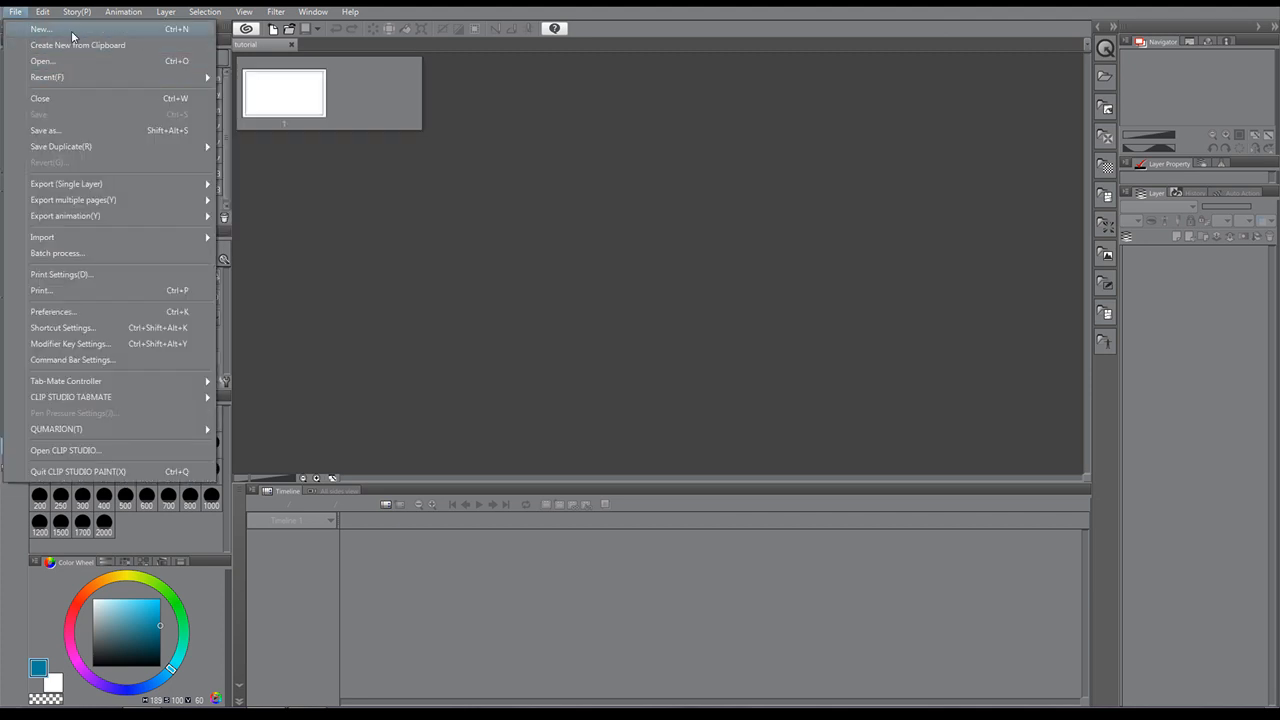
{"action": "left_click", "coordinate": [77, 52]}
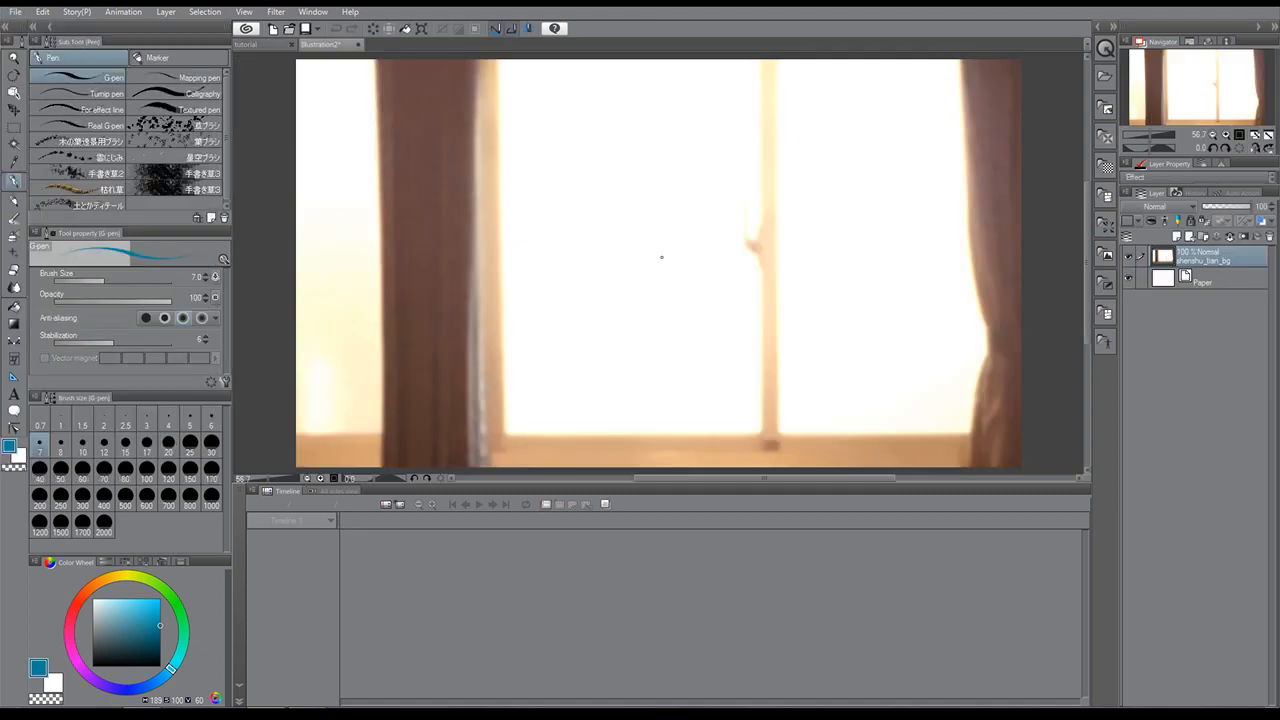
Compare the tutorial story file with the Illustration2 canvas by switching between the two documents.
{"action": "left_click", "coordinate": [254, 46]}
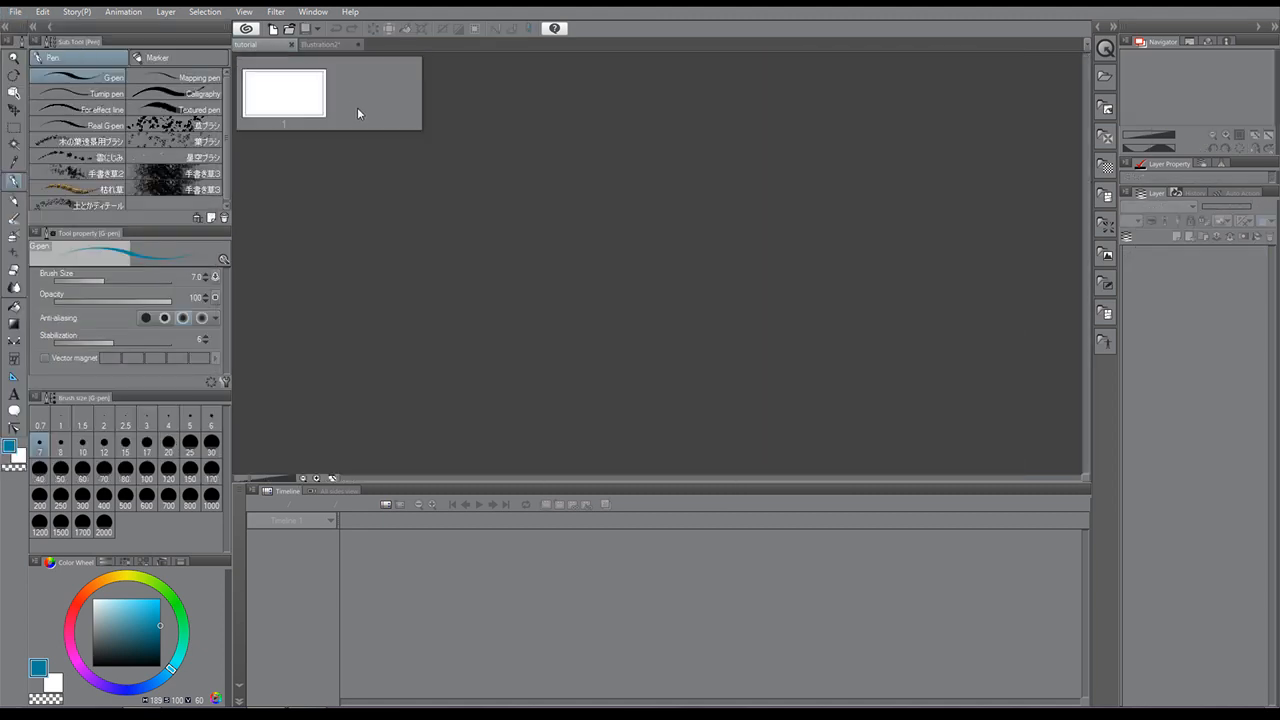
{"action": "left_click", "coordinate": [312, 44]}
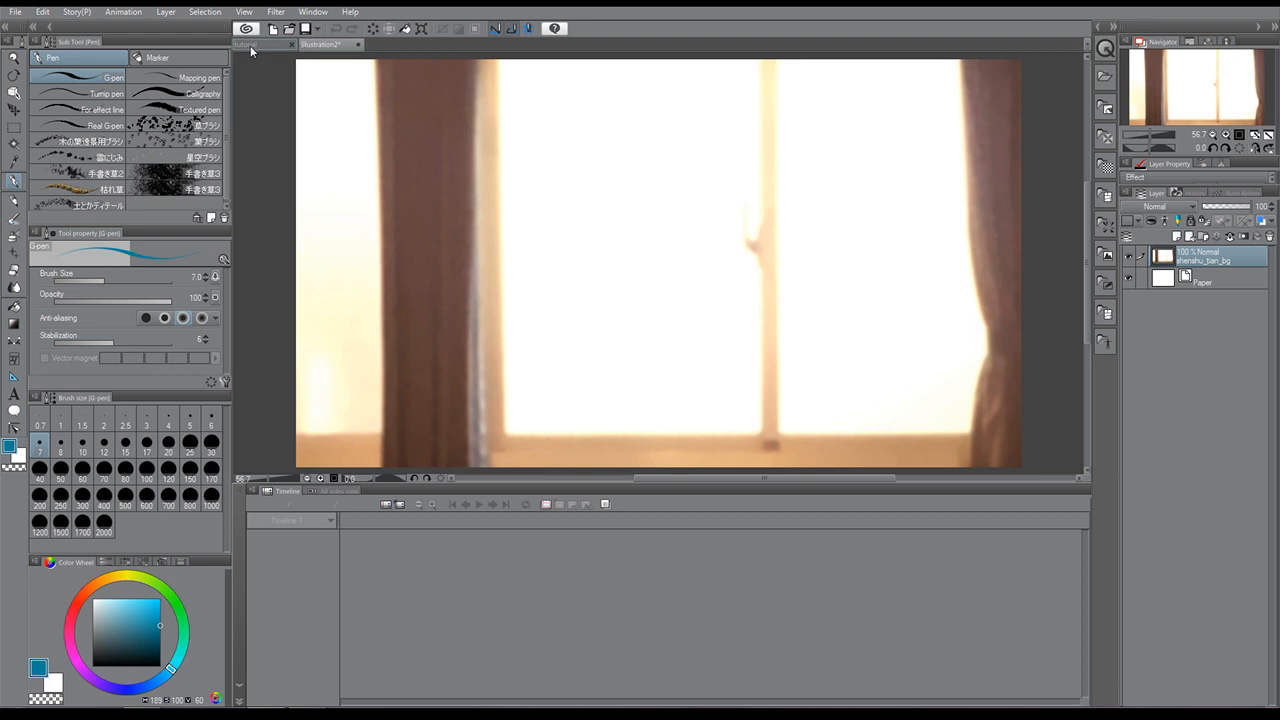
{"action": "left_click", "coordinate": [250, 45]}
{"action": "left_click", "coordinate": [335, 45]}
{"action": "left_click", "coordinate": [262, 48]}
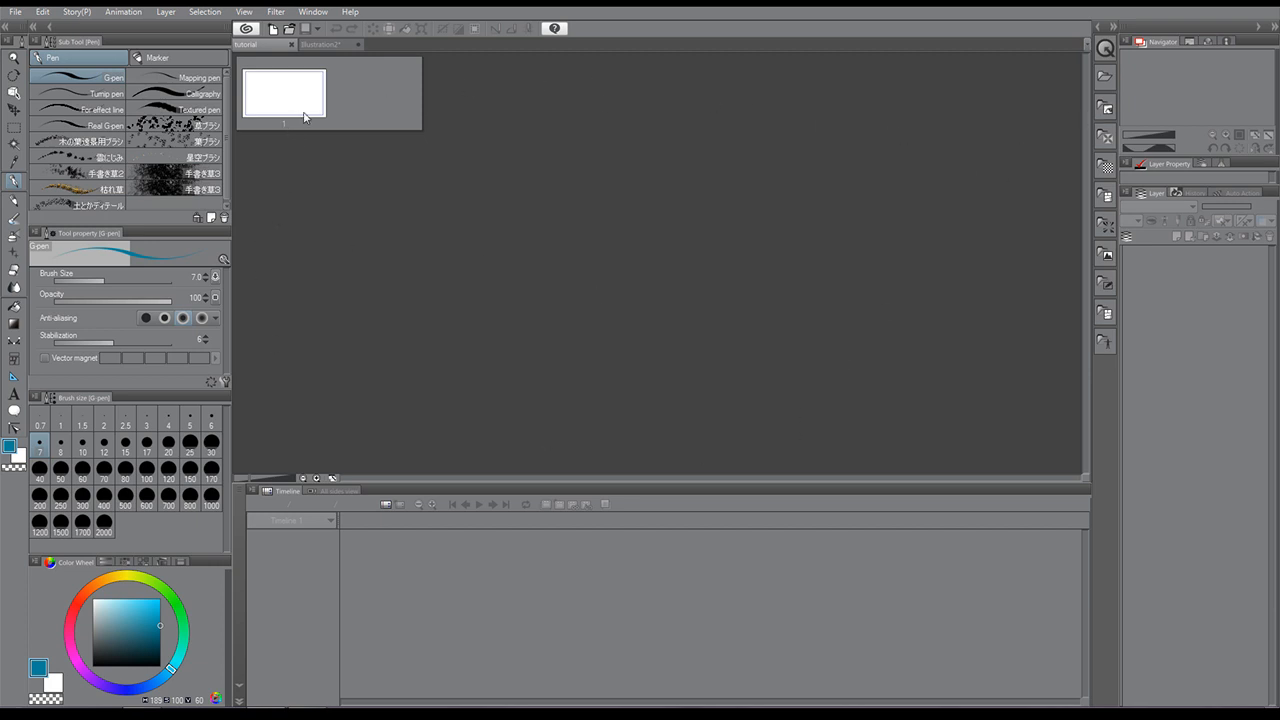
{"action": "left_click", "coordinate": [309, 44]}
{"action": "left_click", "coordinate": [269, 46]}
{"action": "left_click", "coordinate": [312, 44]}
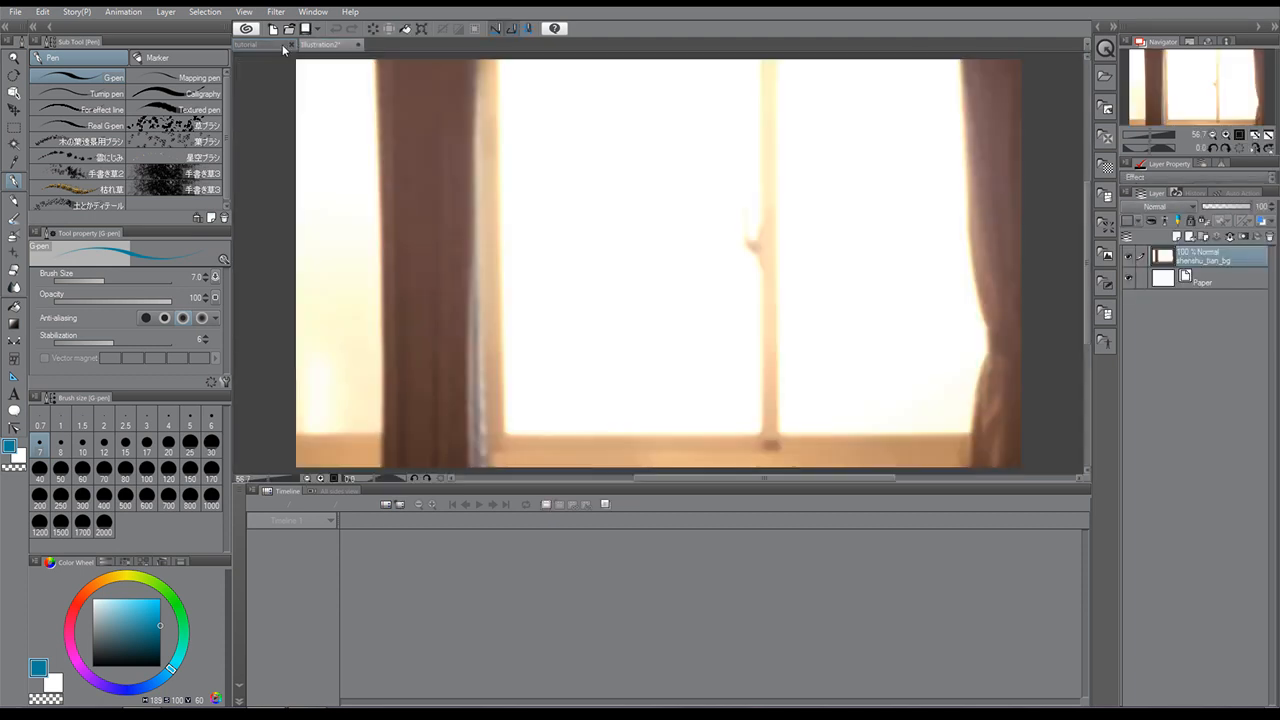
Close the tutorial story file and keep the unsaved Illustration2 canvas open.
{"action": "left_click", "coordinate": [278, 46]}
{"action": "left_click", "coordinate": [286, 45]}
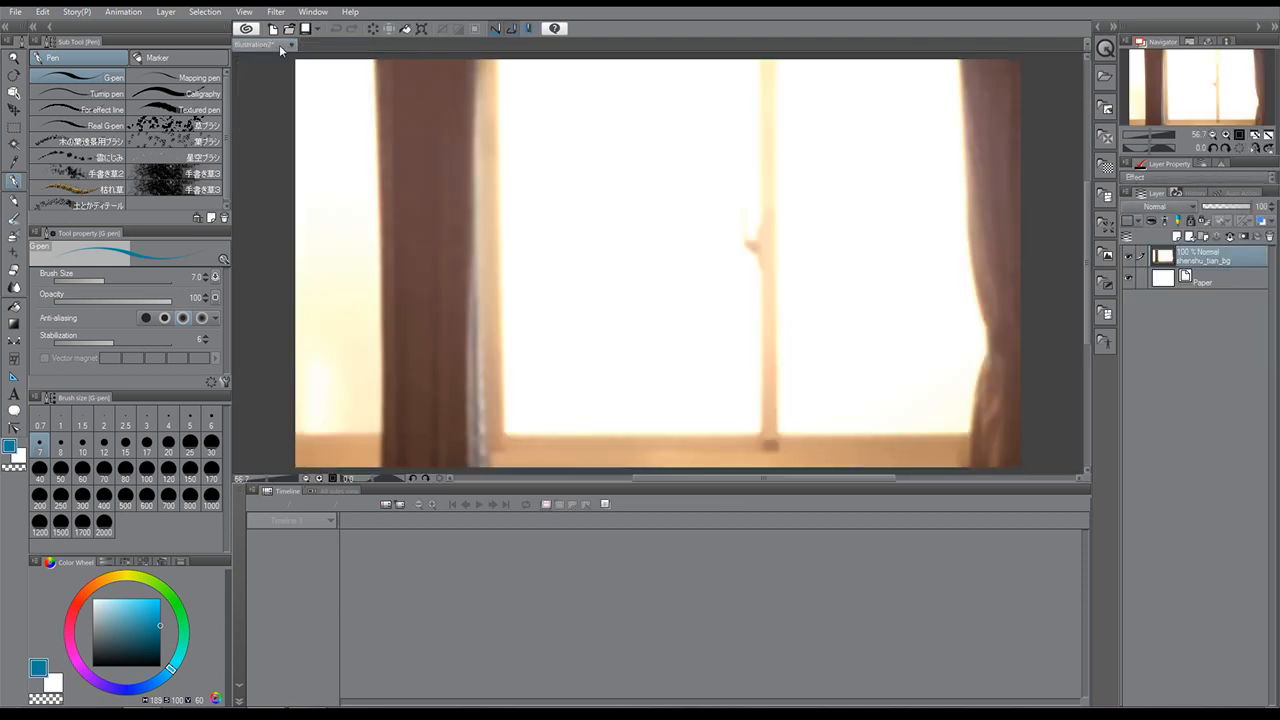
{"action": "left_click", "coordinate": [290, 45]}
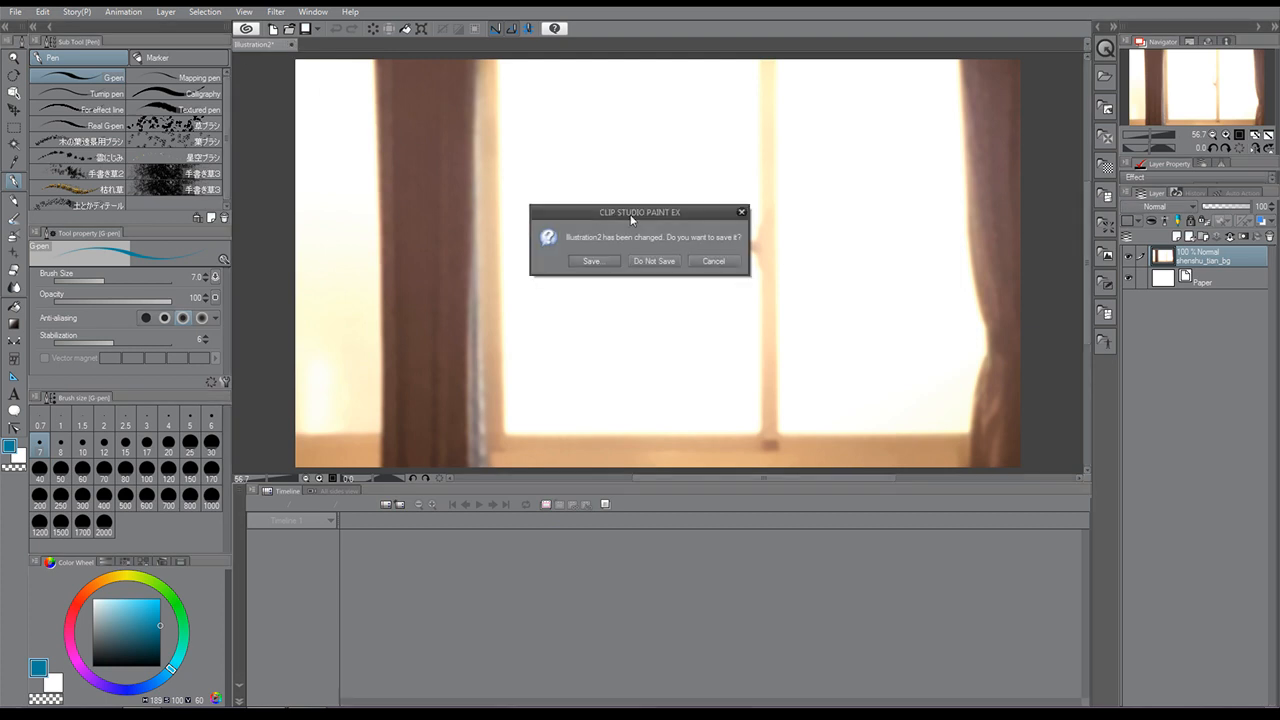
{"action": "left_click", "coordinate": [714, 261]}
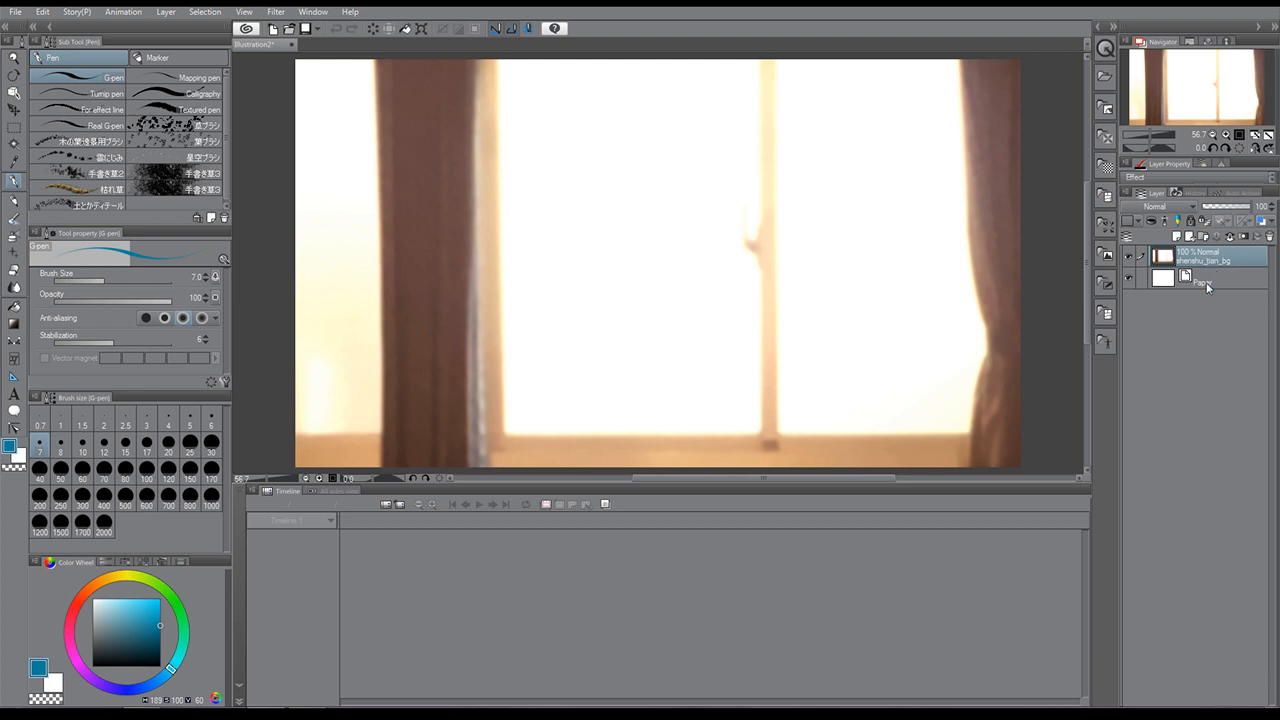
{"action": "left_click", "coordinate": [1205, 280]}
{"action": "left_click", "coordinate": [1207, 263]}
{"action": "left_click", "coordinate": [1207, 288]}
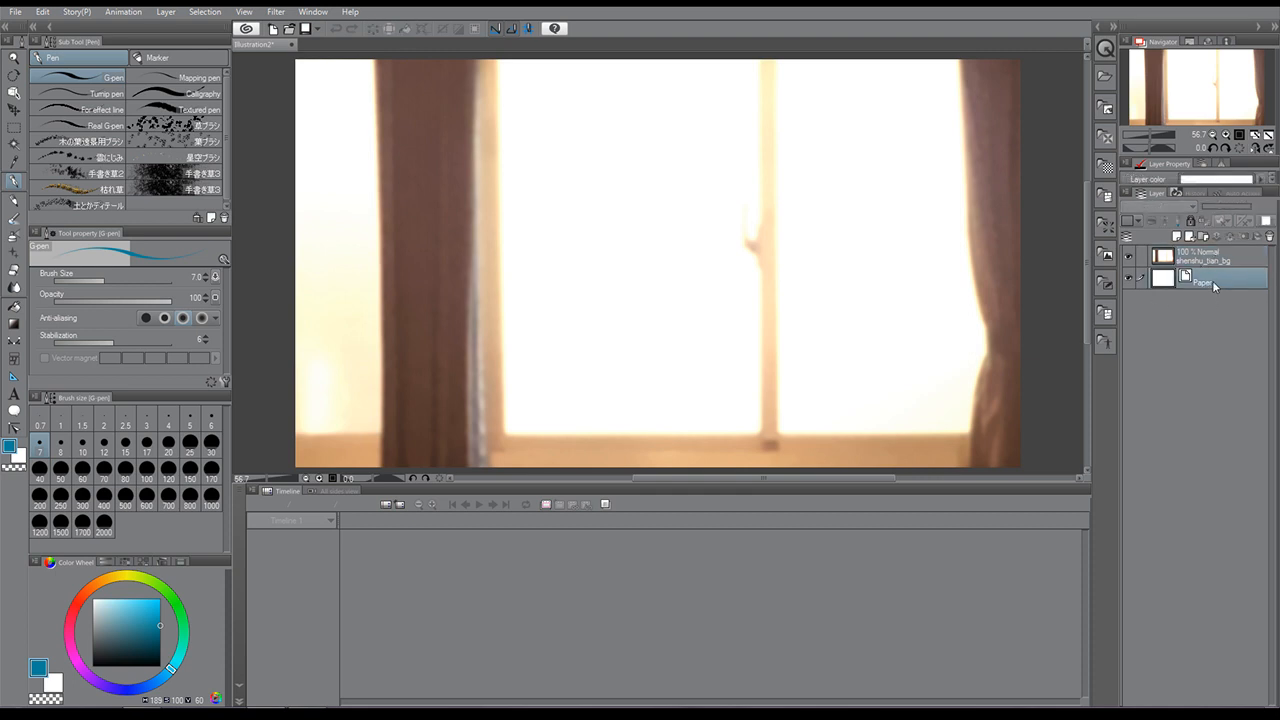
{"action": "left_click", "coordinate": [1207, 263]}
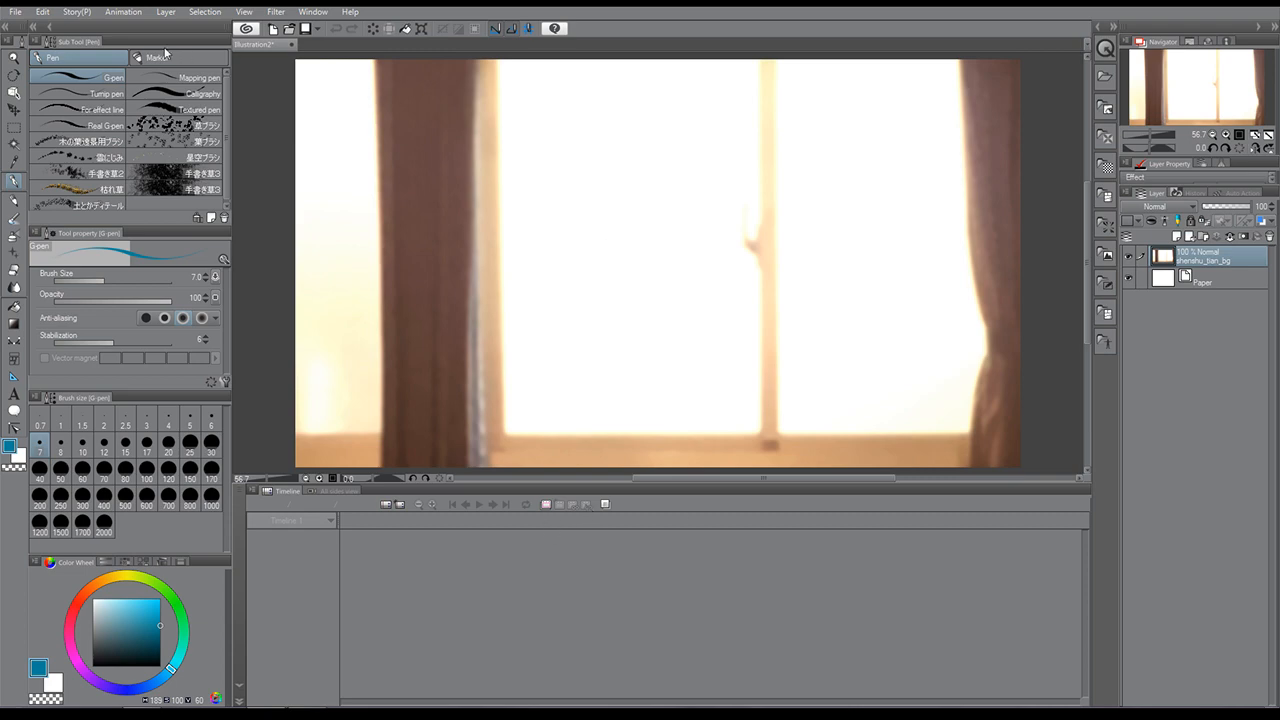
Save the canvas as Illustration2.clip in the Mystic Shenshu folder.
{"action": "left_click", "coordinate": [15, 12]}
{"action": "left_click", "coordinate": [50, 128]}
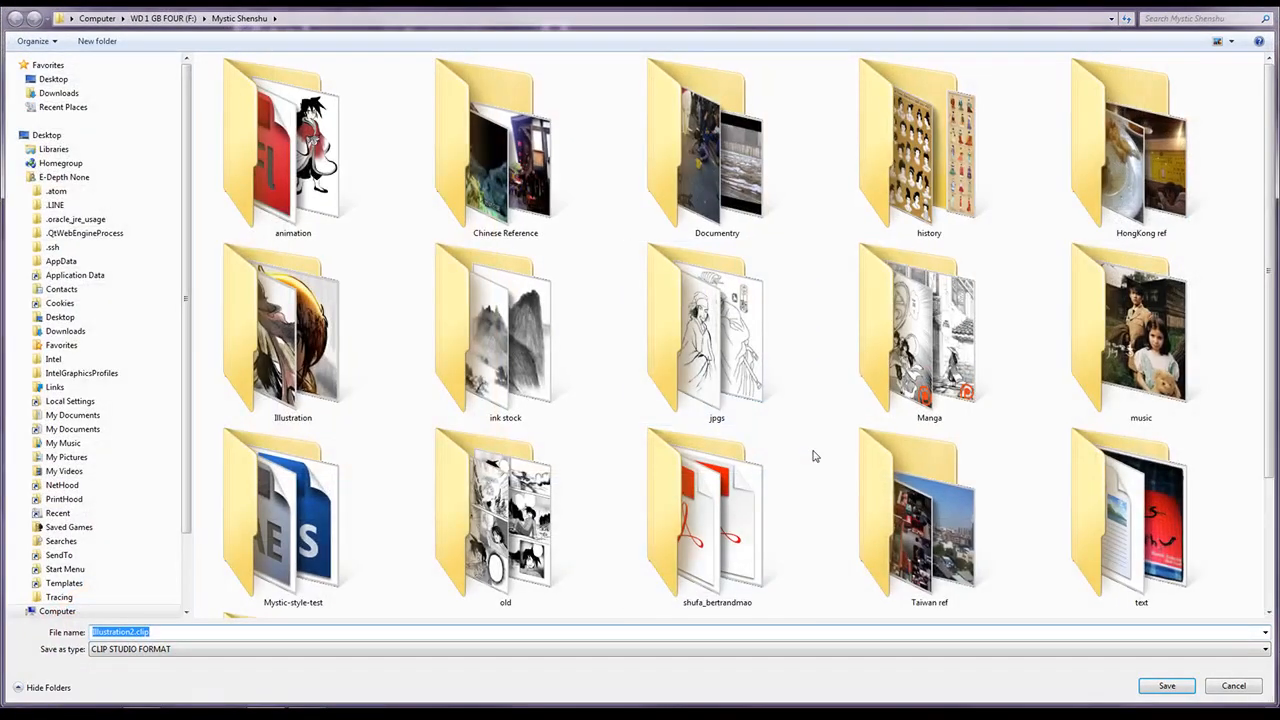
{"action": "left_click", "coordinate": [1164, 685]}
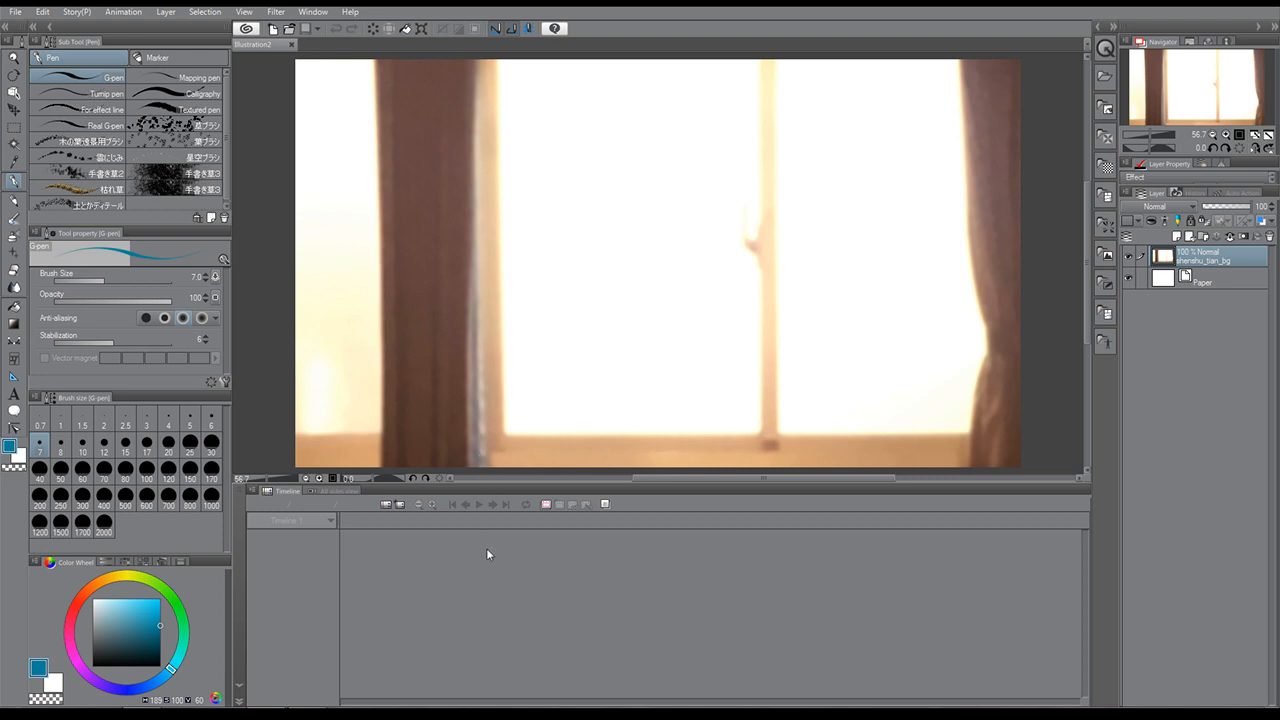
Create an animation folder above the shenshu_tian_bg layer and add a raster layer inside it.
{"action": "left_click", "coordinate": [546, 507]}
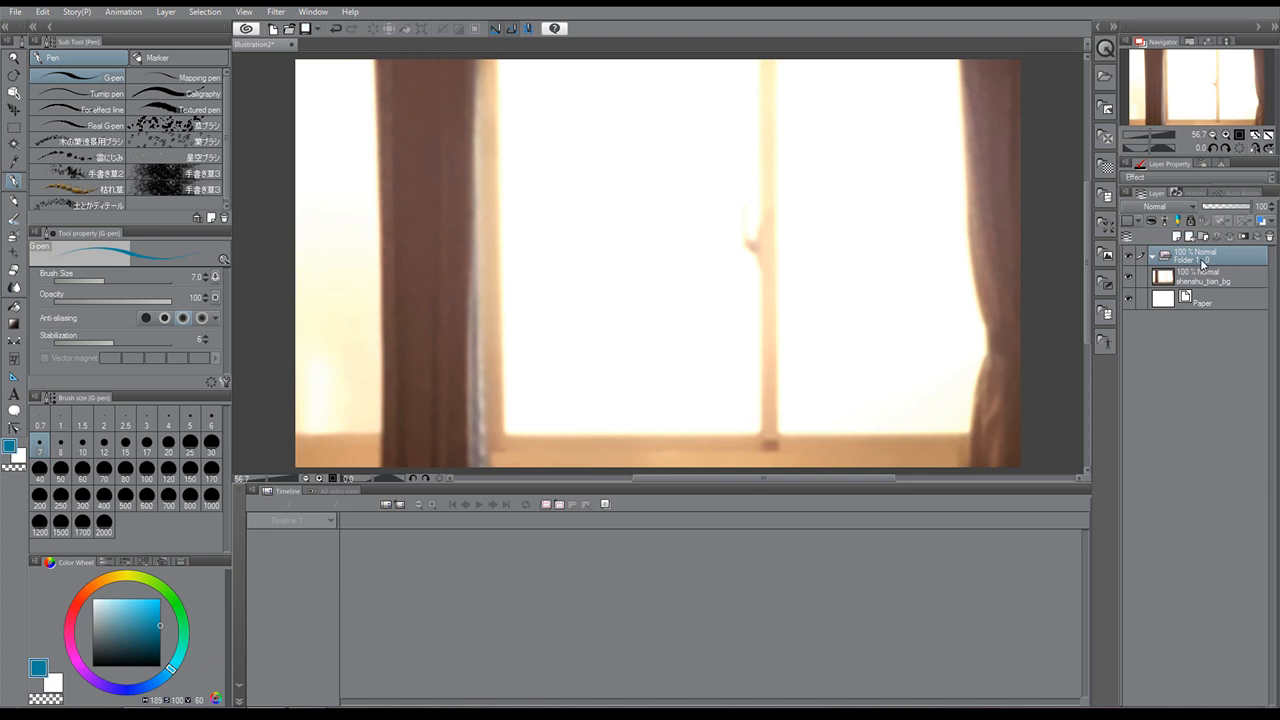
{"action": "left_click", "coordinate": [1177, 237]}
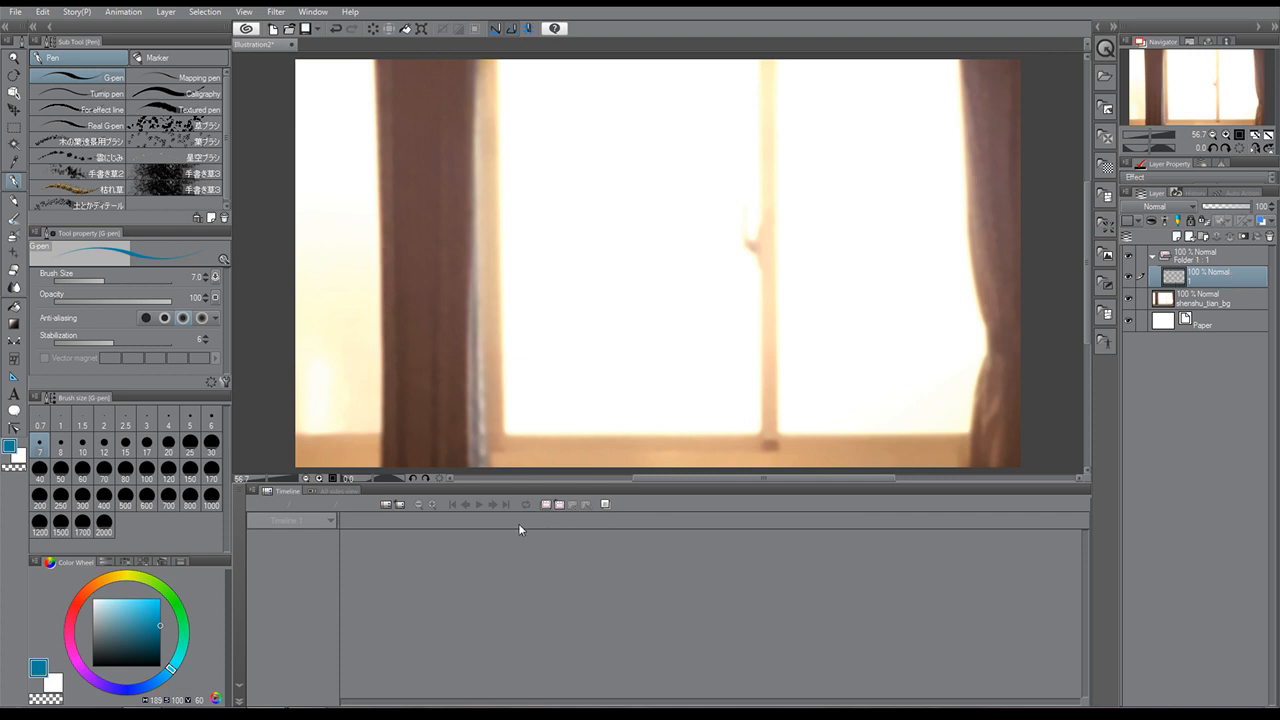
Create a new timeline named Timeline 1 at 12 frames per second with a playback time of 3 seconds + 6 frames.
{"action": "left_click", "coordinate": [399, 505]}
{"action": "double_click", "coordinate": [578, 331]}
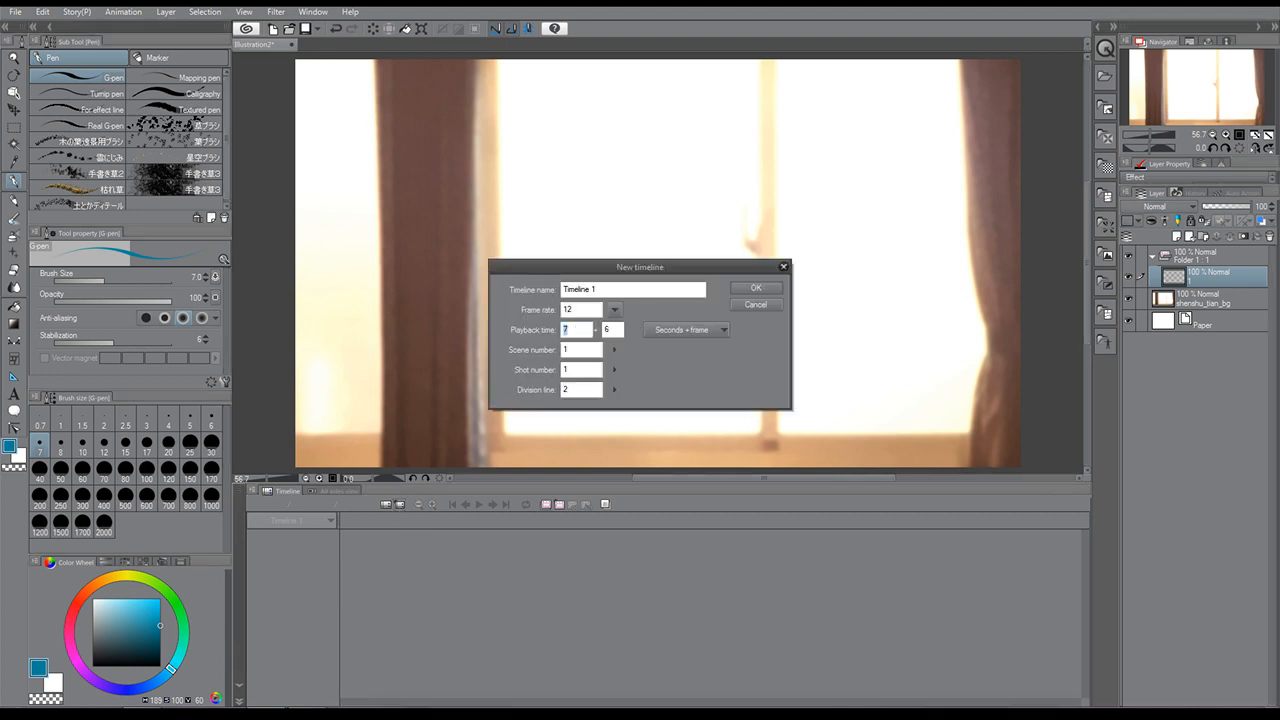
{"action": "type", "text": "3"}
{"action": "left_click_drag", "start_coordinate": [596, 290], "coordinate": [521, 289]}
{"action": "double_click", "coordinate": [580, 309]}
{"action": "left_click", "coordinate": [598, 351]}
{"action": "left_click", "coordinate": [757, 290]}
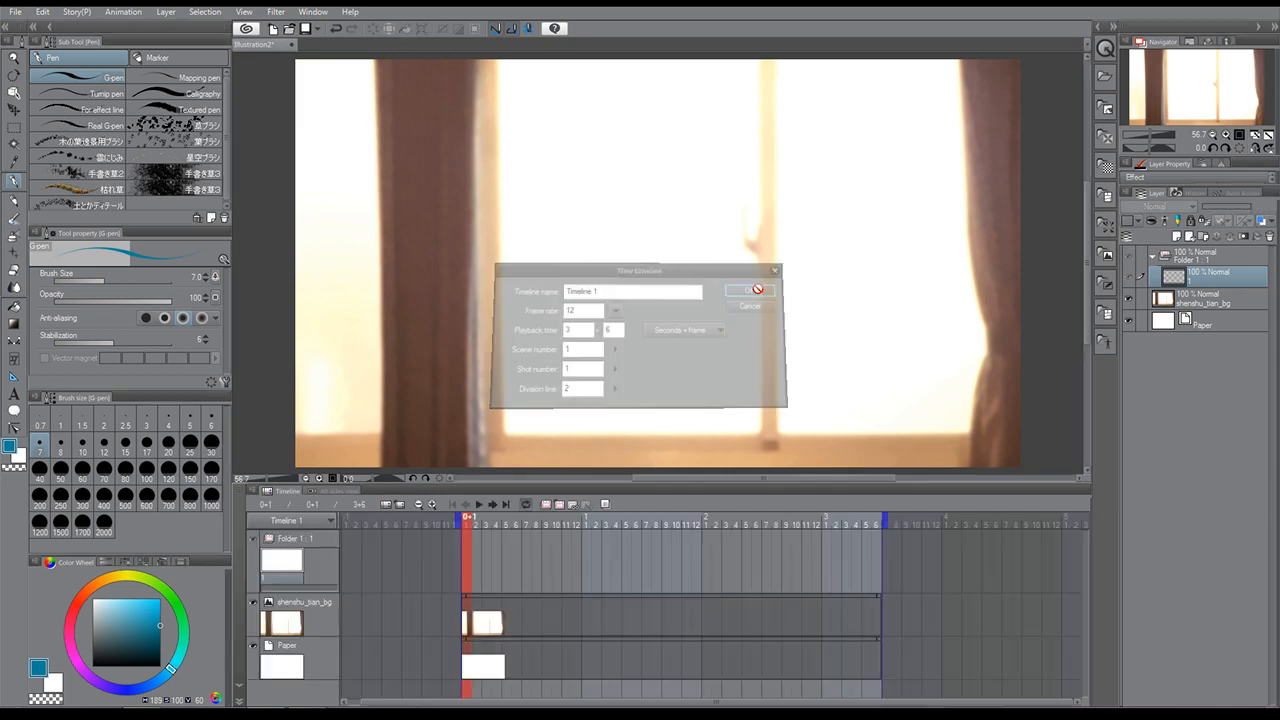
{"action": "left_click", "coordinate": [548, 617]}
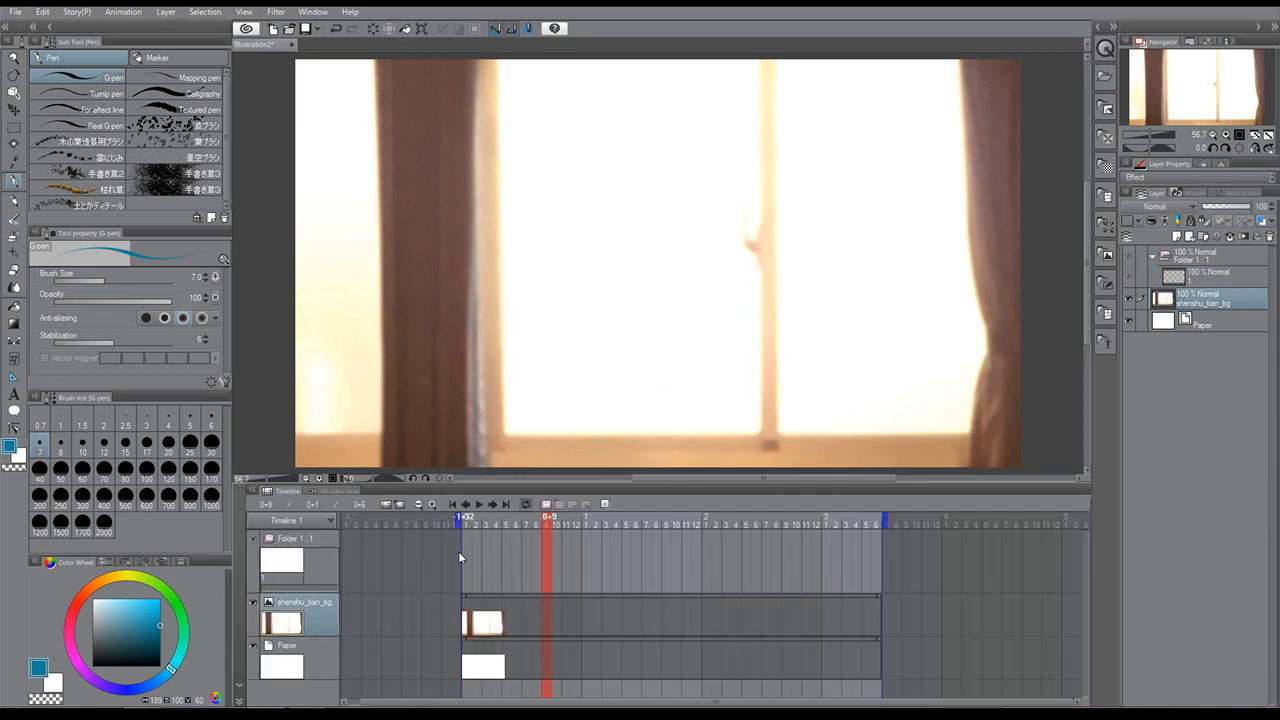
{"action": "left_click", "coordinate": [464, 550]}
{"action": "left_click", "coordinate": [518, 605]}
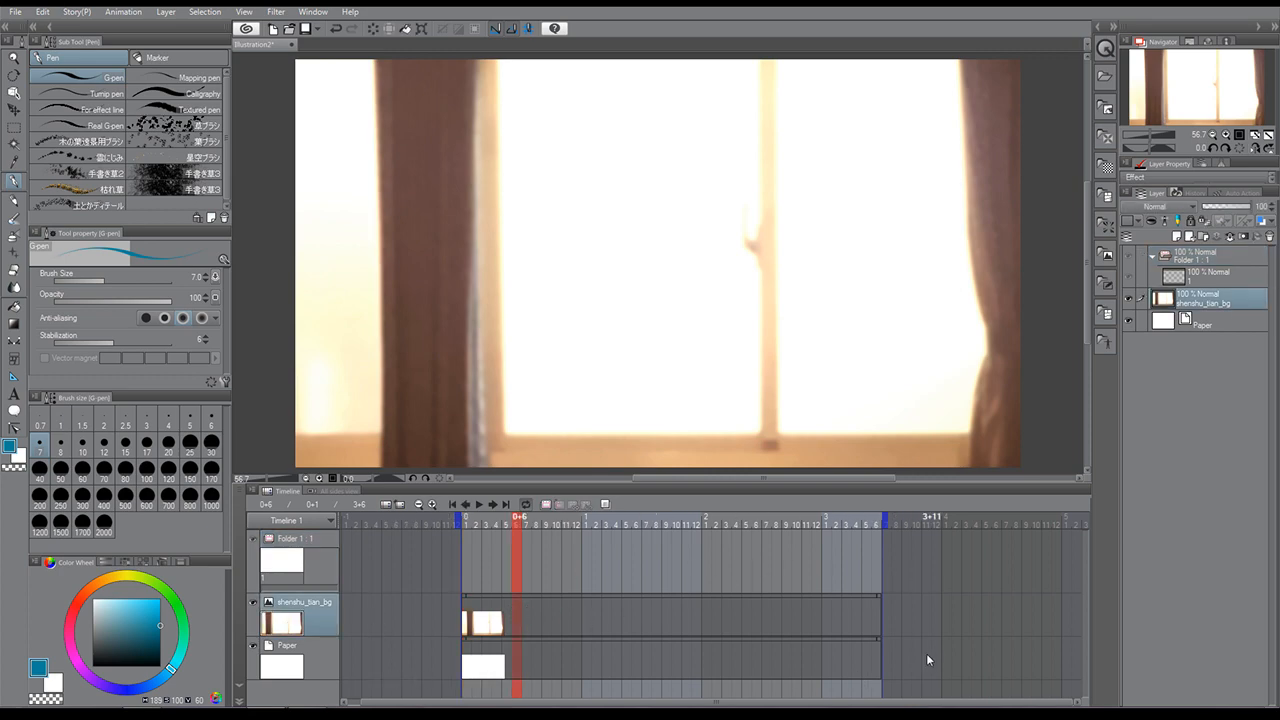
{"action": "left_click", "coordinate": [680, 613]}
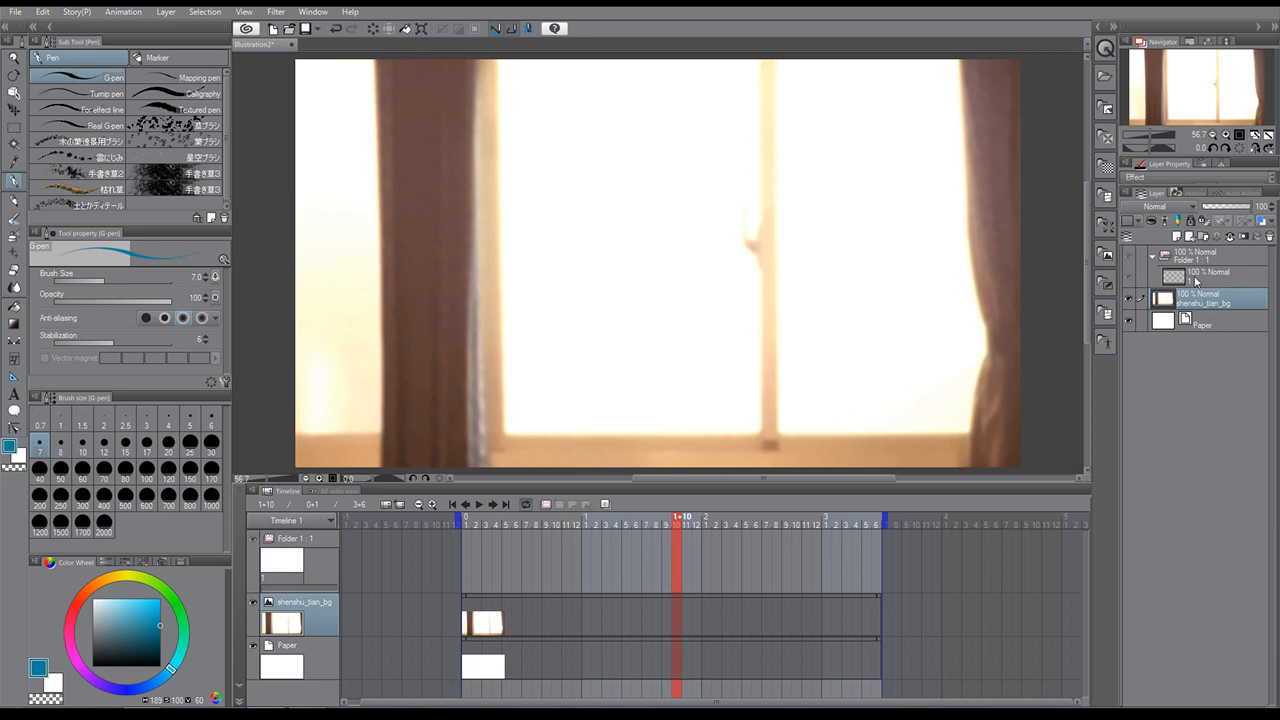
Assign cel 1 to the first frame of the animation folder's track in the timeline.
{"action": "left_click", "coordinate": [1192, 264]}
{"action": "left_click", "coordinate": [467, 560]}
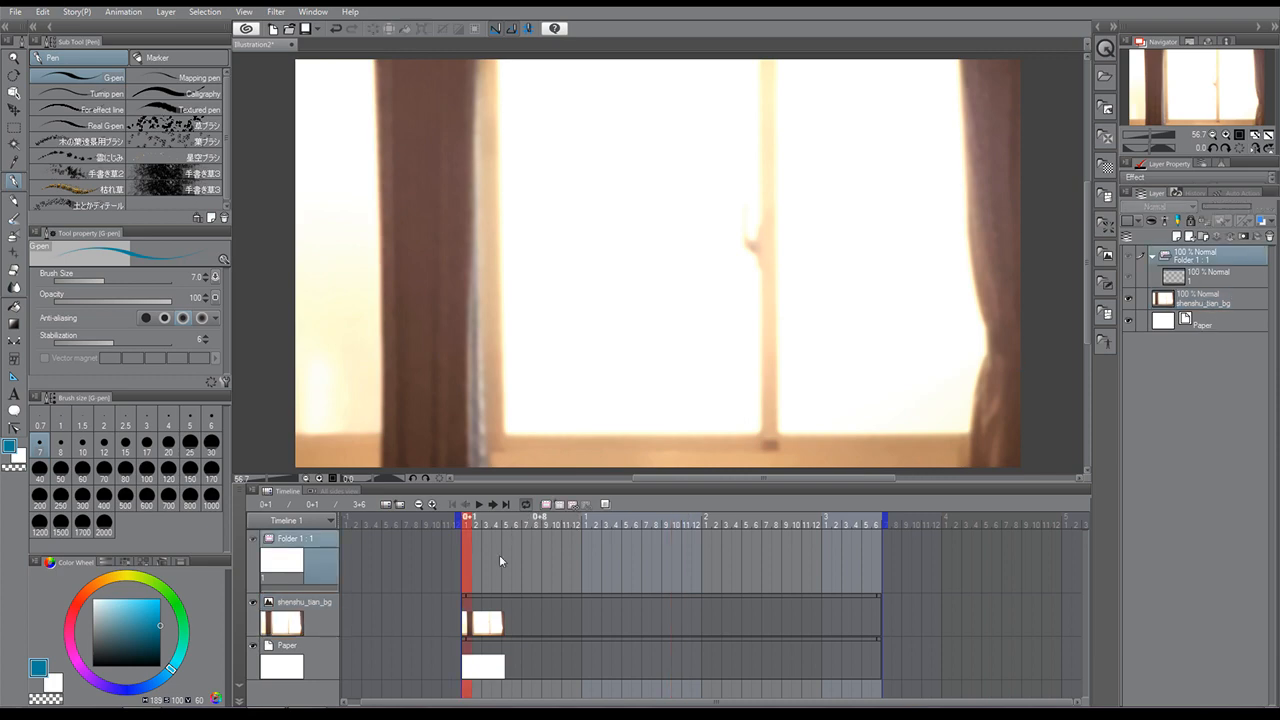
{"action": "left_click", "coordinate": [866, 548]}
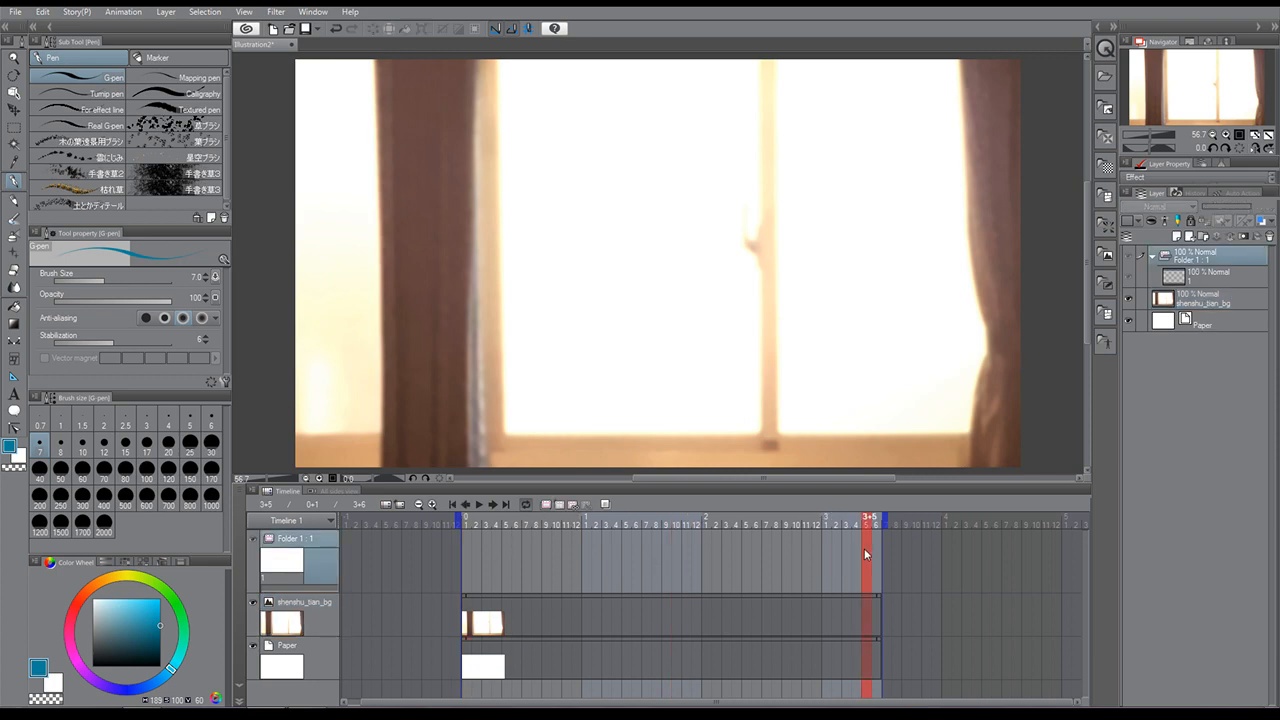
{"action": "left_click", "coordinate": [465, 547]}
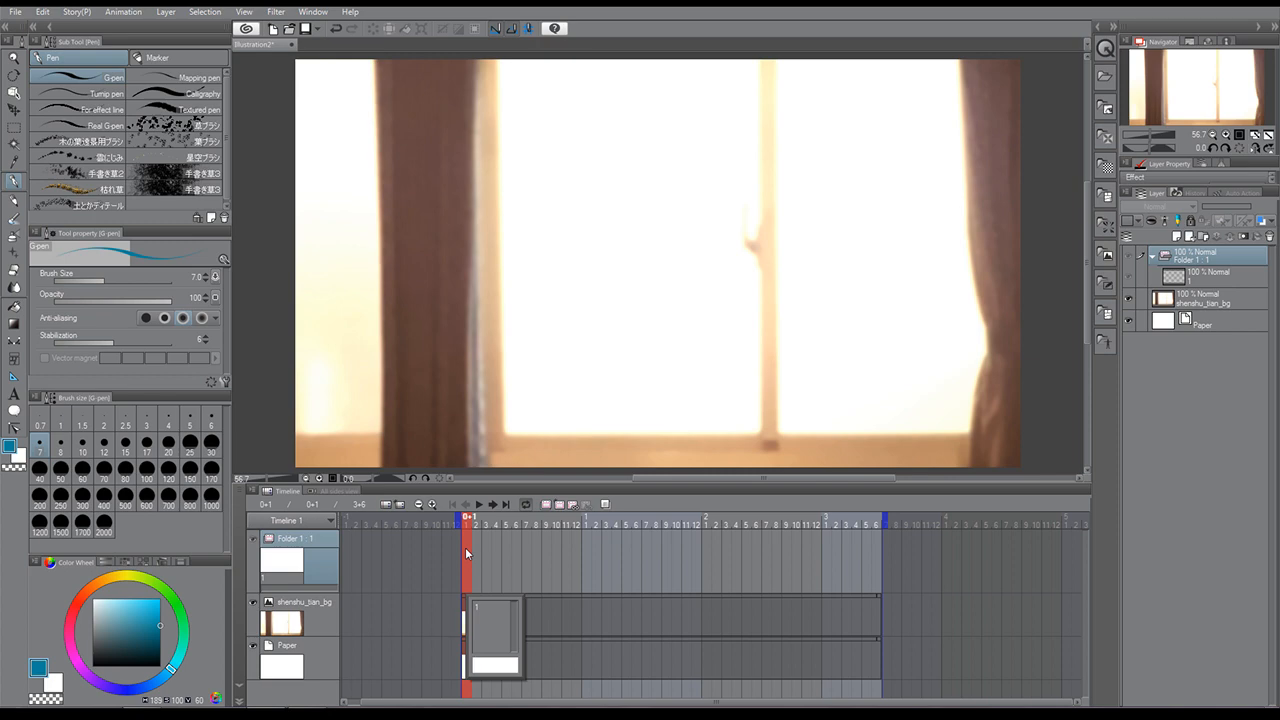
{"action": "left_click", "coordinate": [487, 613]}
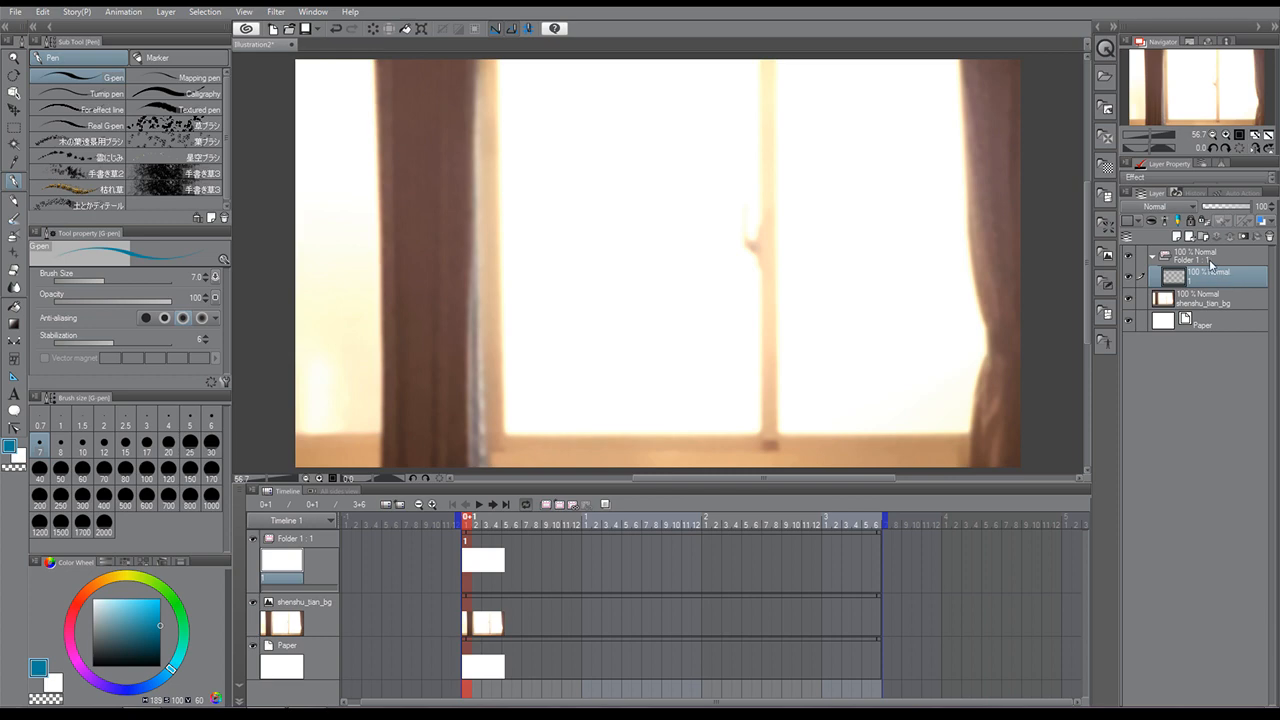
Add a second raster layer to the animation folder and save the file.
{"action": "left_click", "coordinate": [1179, 237]}
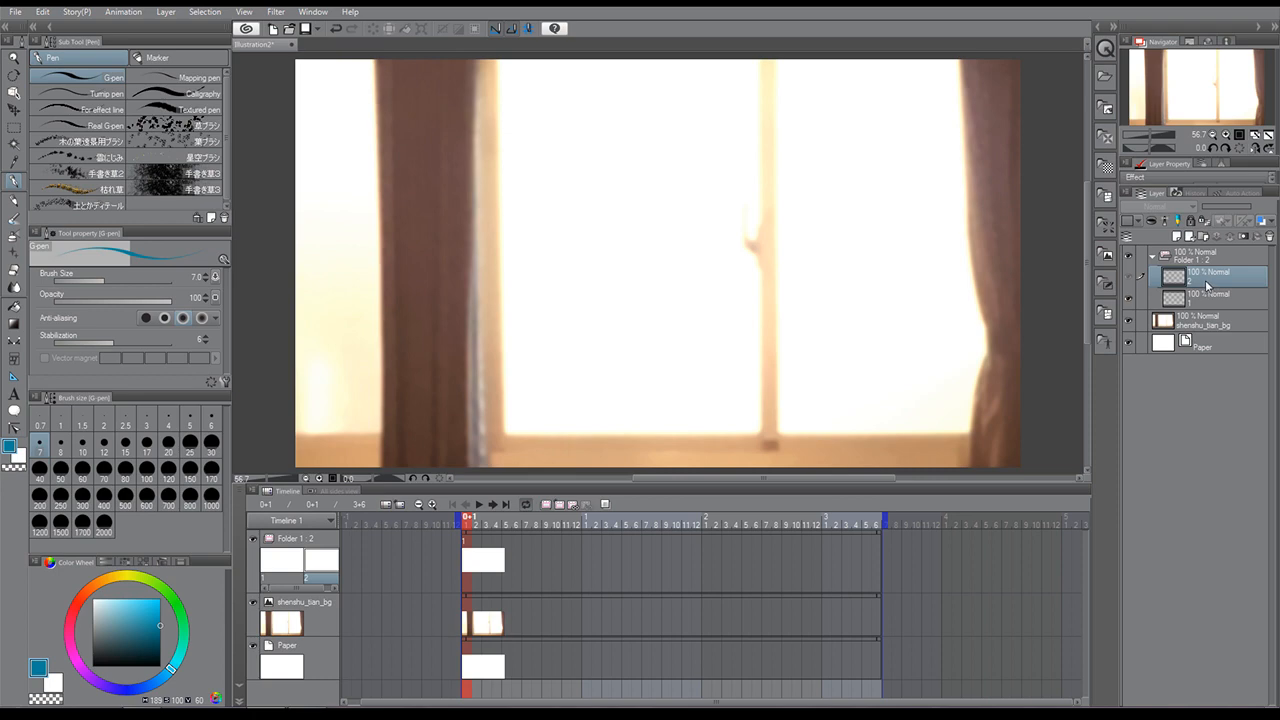
{"action": "left_click", "coordinate": [16, 12]}
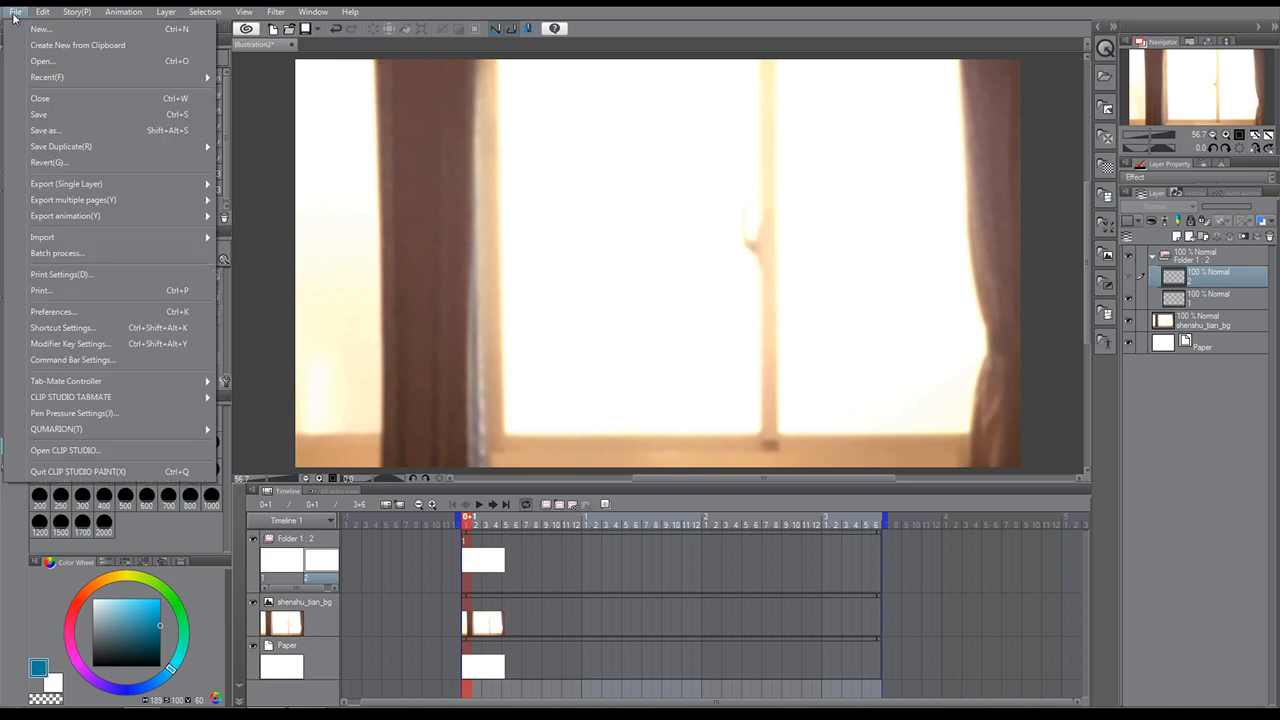
{"action": "left_click", "coordinate": [45, 114]}
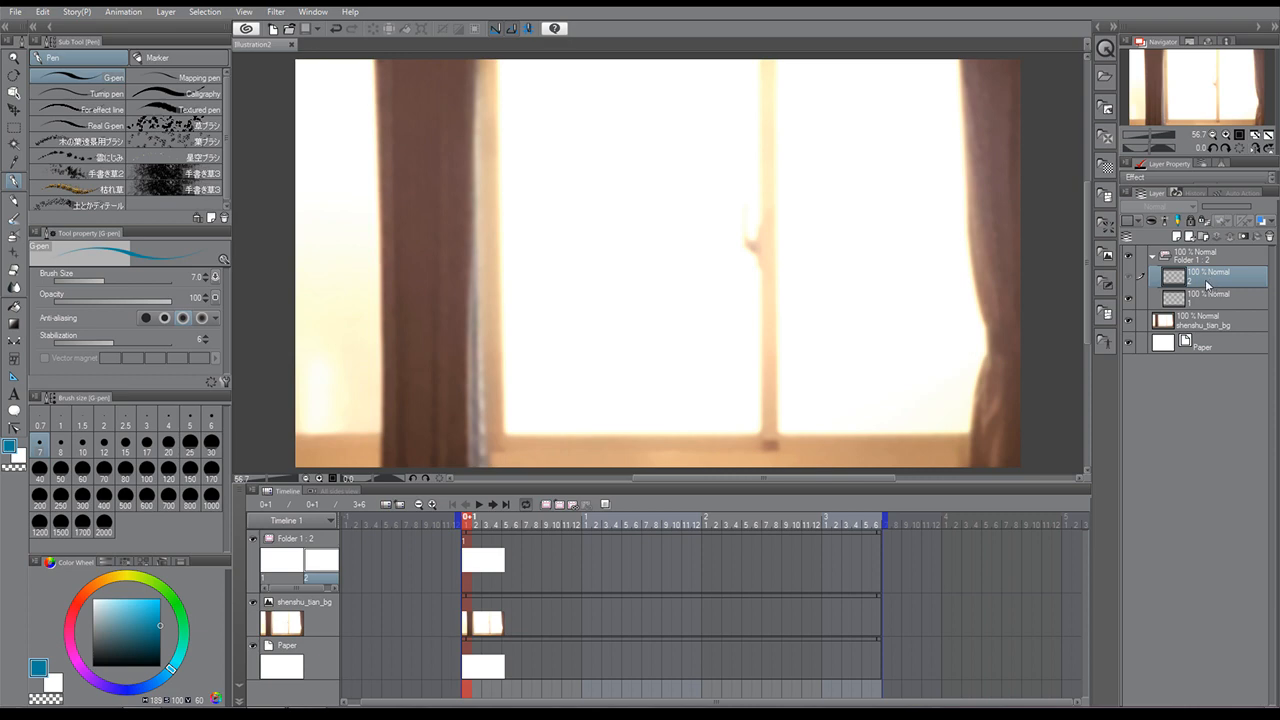
Sketch a face outline with nose and mouth on layer 1 over the window's right pane with the G-pen, undoing the last stroke.
{"action": "left_click", "coordinate": [1203, 302]}
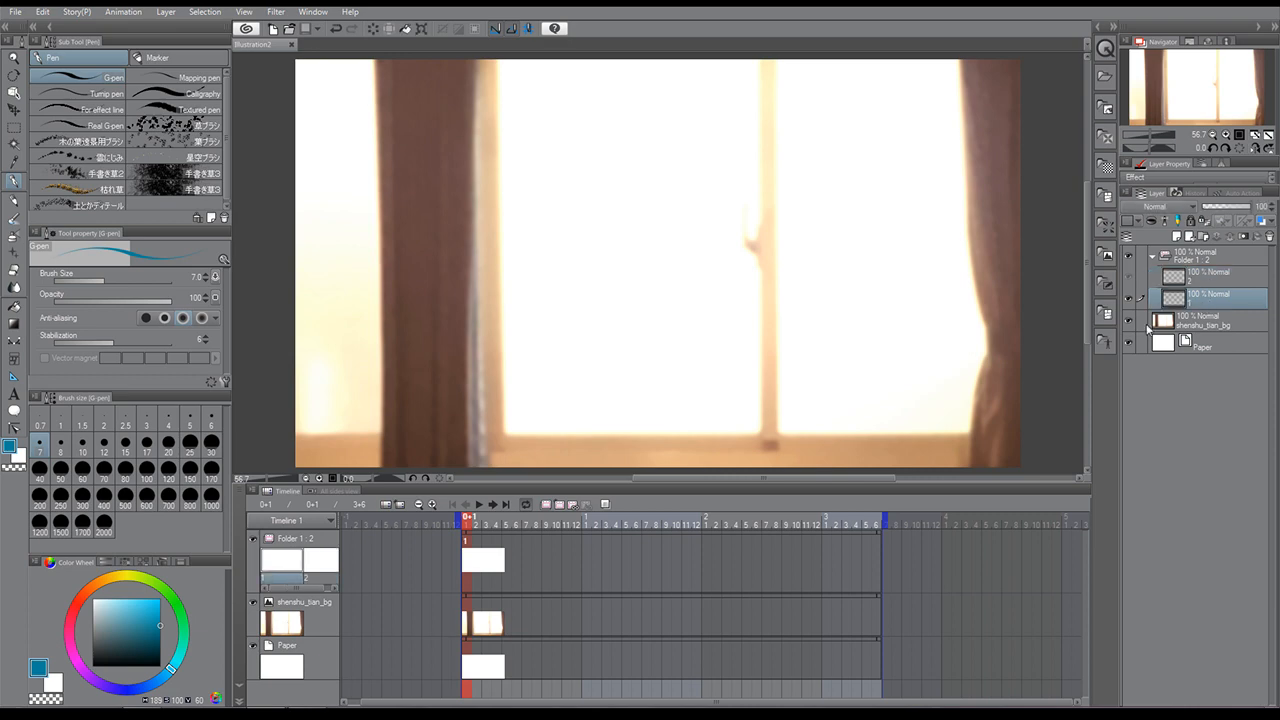
{"action": "left_click", "coordinate": [465, 544]}
{"action": "mouse_move", "coordinate": [749, 178]}
{"action": "left_mouse_down"}
{"action": "mouse_move", "coordinate": [771, 273]}
{"action": "mouse_move", "coordinate": [767, 249]}
{"action": "mouse_move", "coordinate": [822, 335]}
{"action": "mouse_move", "coordinate": [776, 282]}
{"action": "mouse_move", "coordinate": [855, 324]}
{"action": "mouse_move", "coordinate": [837, 346]}
{"action": "mouse_move", "coordinate": [940, 281]}
{"action": "left_mouse_up"}
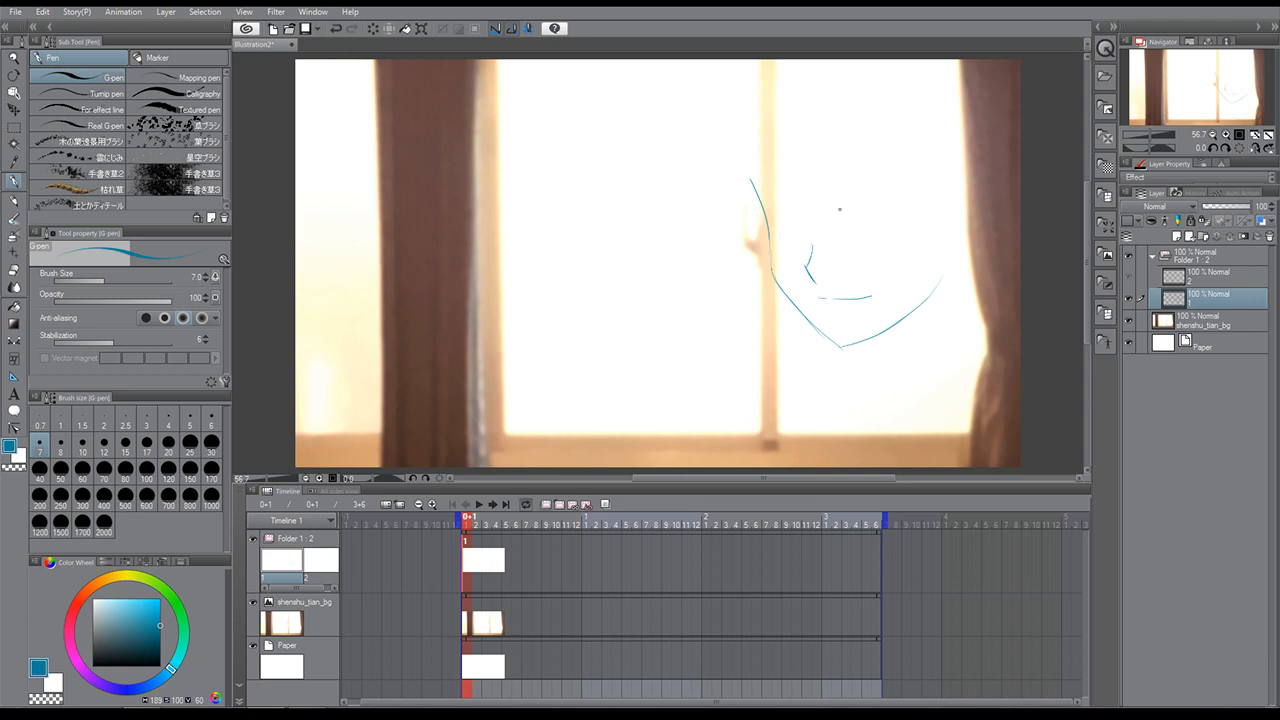
{"action": "left_click", "coordinate": [42, 12]}
{"action": "left_click", "coordinate": [60, 26]}
Sketch the pointed bangs over the forehead of the face on layer 1 with the G-pen.
{"action": "left_click_drag", "start_coordinate": [768, 122], "coordinate": [803, 218]}
{"action": "left_click_drag", "start_coordinate": [780, 140], "coordinate": [850, 248]}
{"action": "mouse_move", "coordinate": [813, 105]}
{"action": "left_mouse_down"}
{"action": "mouse_move", "coordinate": [842, 245]}
{"action": "mouse_move", "coordinate": [918, 233]}
{"action": "left_mouse_up"}
{"action": "mouse_move", "coordinate": [849, 118]}
{"action": "left_mouse_down"}
{"action": "mouse_move", "coordinate": [920, 238]}
{"action": "mouse_move", "coordinate": [960, 250]}
{"action": "left_mouse_up"}
{"action": "left_click_drag", "start_coordinate": [907, 98], "coordinate": [958, 248]}
{"action": "left_click_drag", "start_coordinate": [770, 122], "coordinate": [758, 248]}
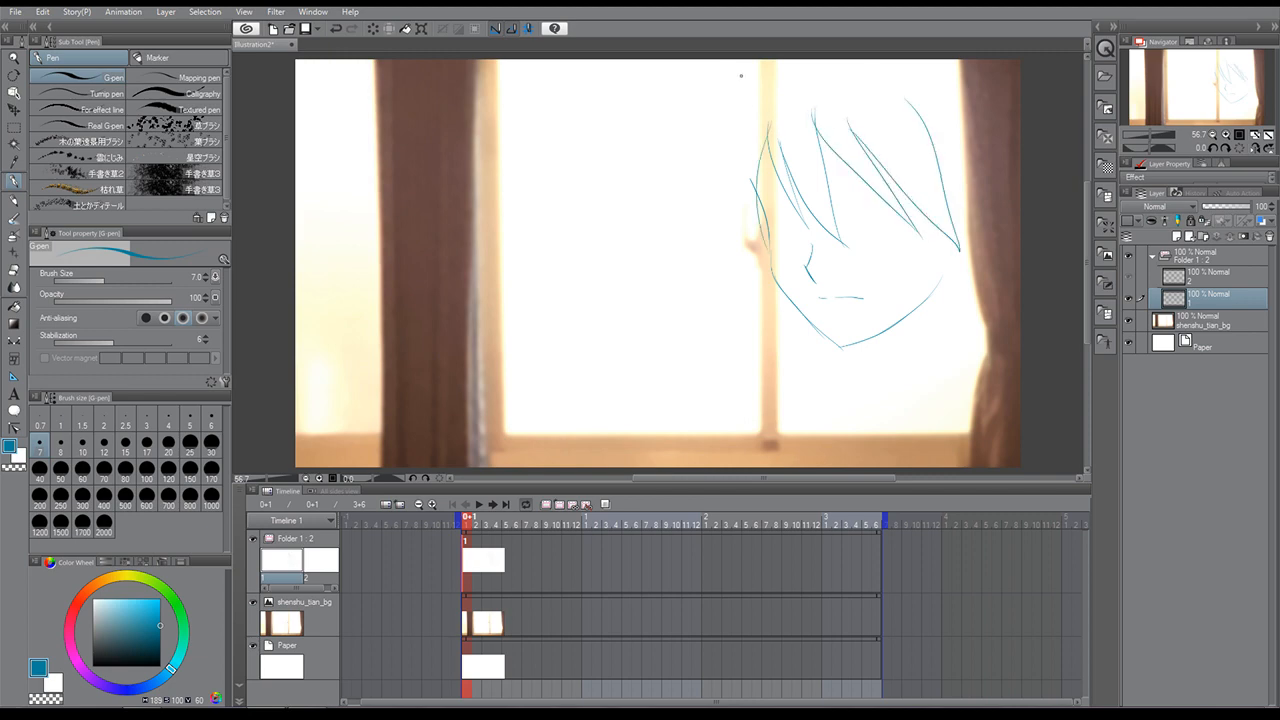
Sketch the outer hair tufts and side locks along the face's window-bar side.
{"action": "mouse_move", "coordinate": [741, 75]}
{"action": "left_mouse_down"}
{"action": "mouse_move", "coordinate": [660, 50]}
{"action": "mouse_move", "coordinate": [732, 95]}
{"action": "mouse_move", "coordinate": [669, 186]}
{"action": "left_mouse_up"}
{"action": "mouse_move", "coordinate": [720, 110]}
{"action": "left_mouse_down"}
{"action": "mouse_move", "coordinate": [665, 196]}
{"action": "mouse_move", "coordinate": [752, 262]}
{"action": "left_mouse_up"}
{"action": "left_click_drag", "start_coordinate": [745, 140], "coordinate": [764, 270]}
{"action": "left_click_drag", "start_coordinate": [726, 168], "coordinate": [778, 268]}
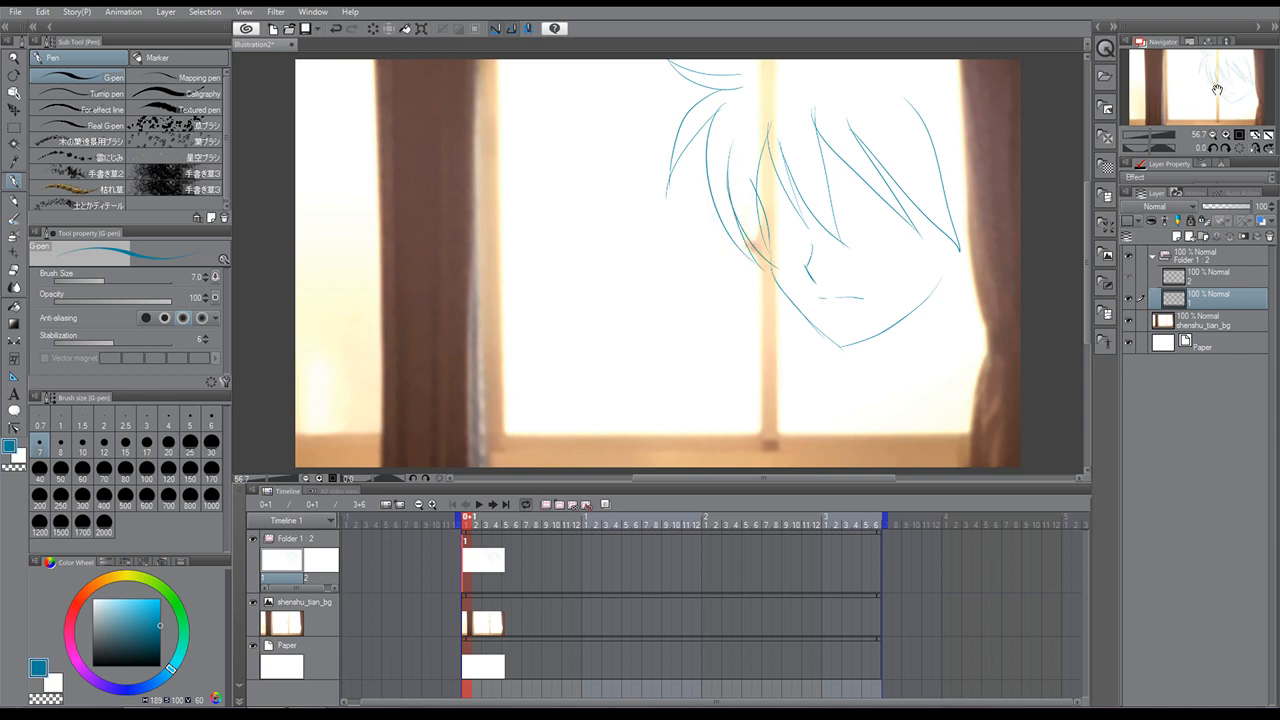
Sketch the back of the head, the ear and the side lock on the face's curtain side.
{"action": "left_click_drag", "start_coordinate": [1217, 90], "coordinate": [1181, 75]}
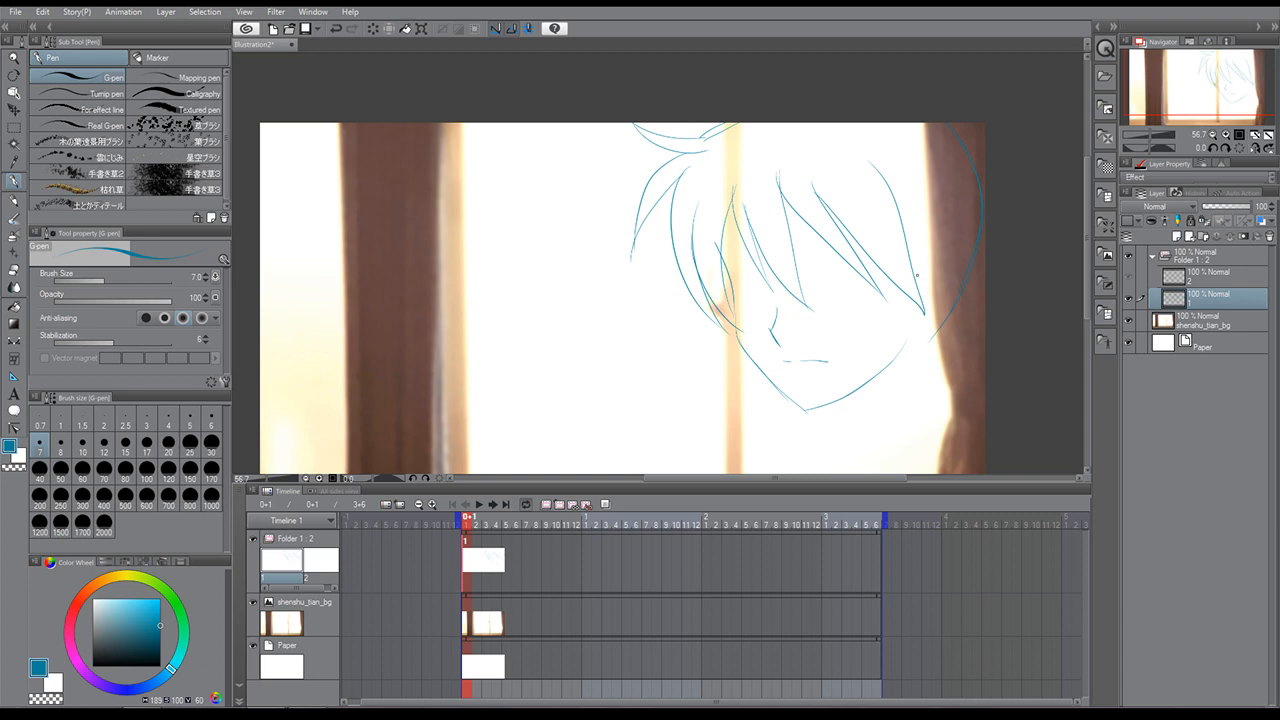
{"action": "left_click_drag", "start_coordinate": [903, 286], "coordinate": [899, 398]}
{"action": "mouse_move", "coordinate": [912, 272]}
{"action": "left_mouse_down"}
{"action": "mouse_move", "coordinate": [922, 330]}
{"action": "mouse_move", "coordinate": [896, 405]}
{"action": "mouse_move", "coordinate": [906, 345]}
{"action": "left_mouse_up"}
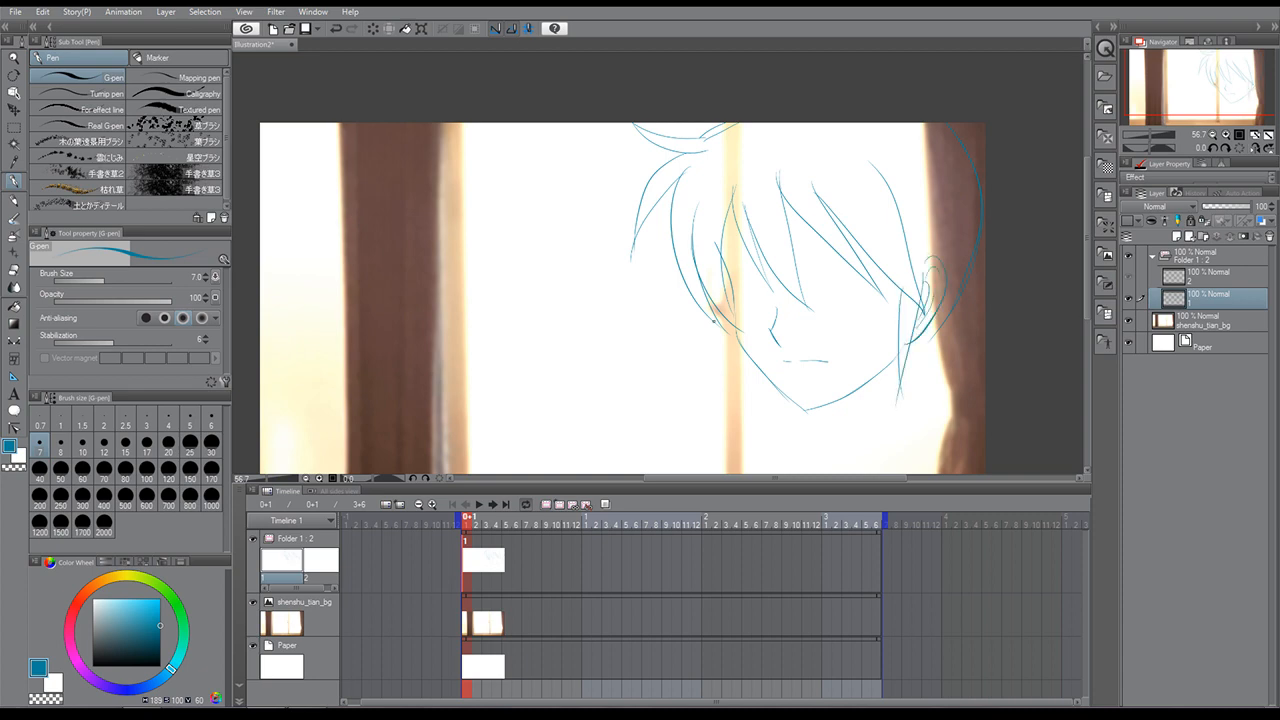
Sketch both eyes with their irises and eyebrows beneath the bangs.
{"action": "mouse_move", "coordinate": [884, 248]}
{"action": "left_mouse_down"}
{"action": "mouse_move", "coordinate": [795, 260]}
{"action": "mouse_move", "coordinate": [833, 254]}
{"action": "left_mouse_up"}
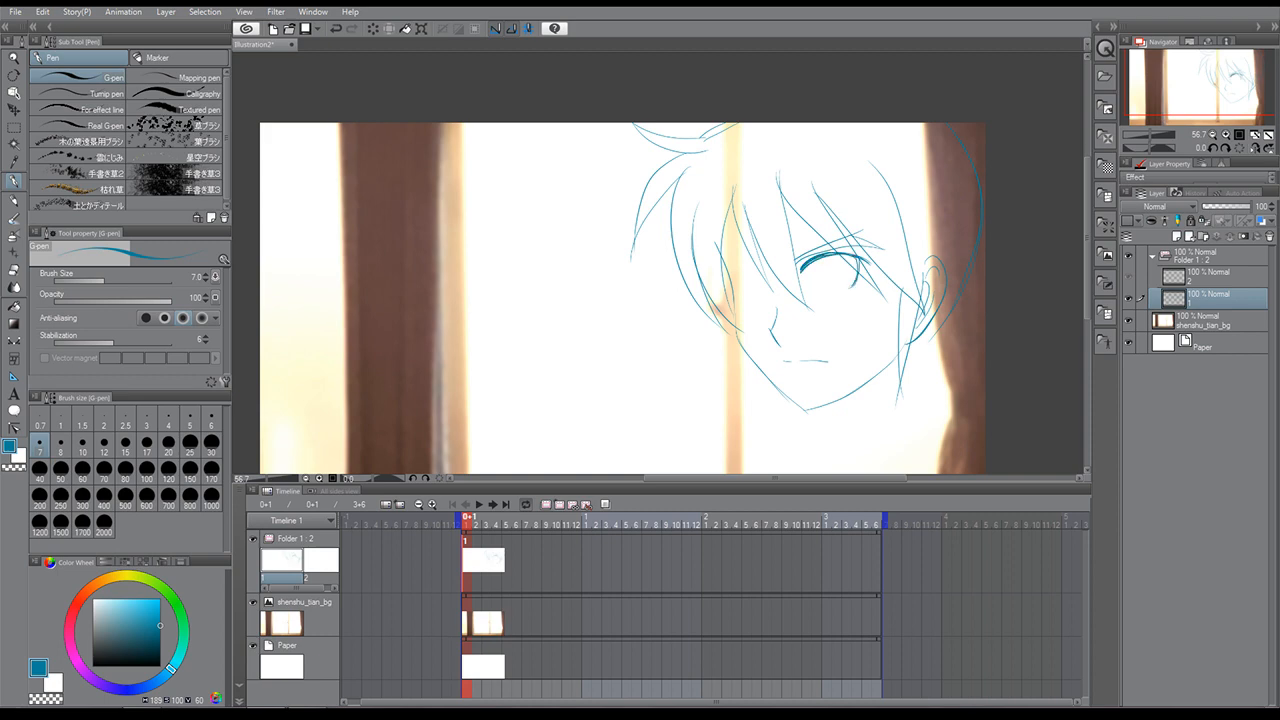
{"action": "left_click_drag", "start_coordinate": [857, 274], "coordinate": [843, 291]}
{"action": "left_click_drag", "start_coordinate": [728, 243], "coordinate": [762, 270]}
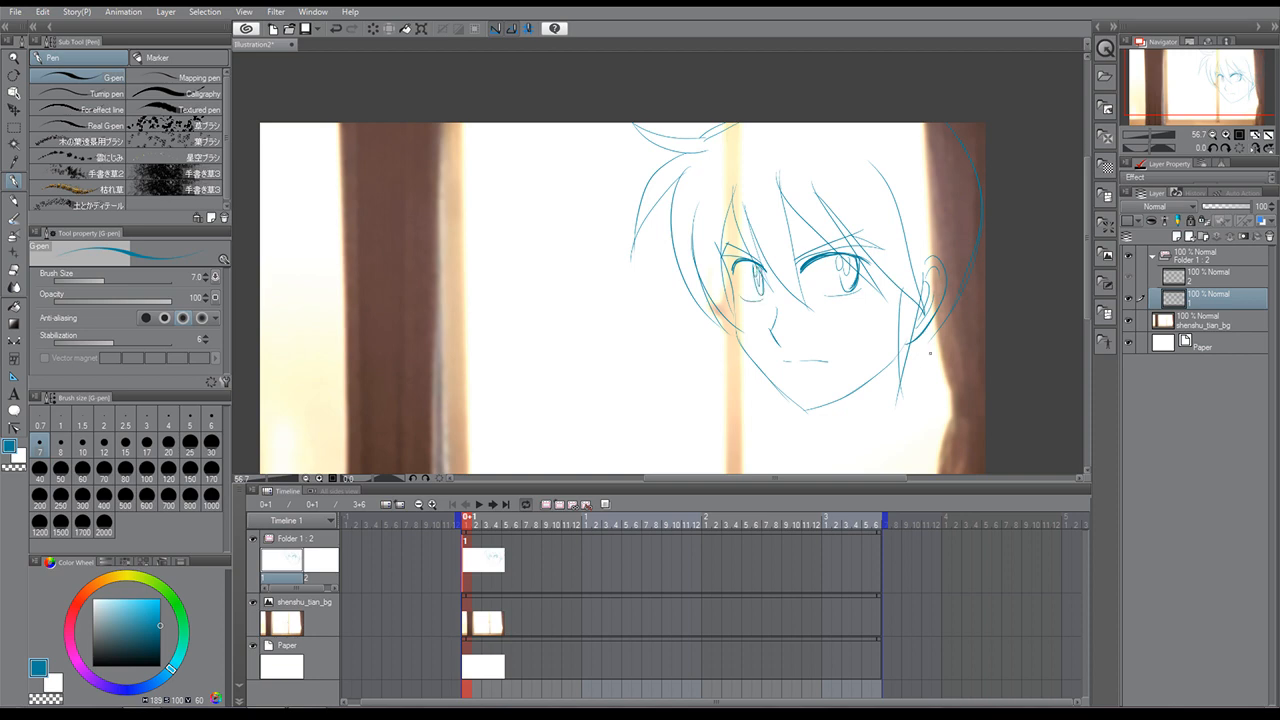
Sketch the neck, the collar line and the shoulder line running down to the canvas edge.
{"action": "left_click_drag", "start_coordinate": [1213, 75], "coordinate": [1208, 107]}
{"action": "mouse_move", "coordinate": [698, 183]}
{"action": "left_mouse_down"}
{"action": "mouse_move", "coordinate": [714, 263]}
{"action": "mouse_move", "coordinate": [797, 298]}
{"action": "left_mouse_up"}
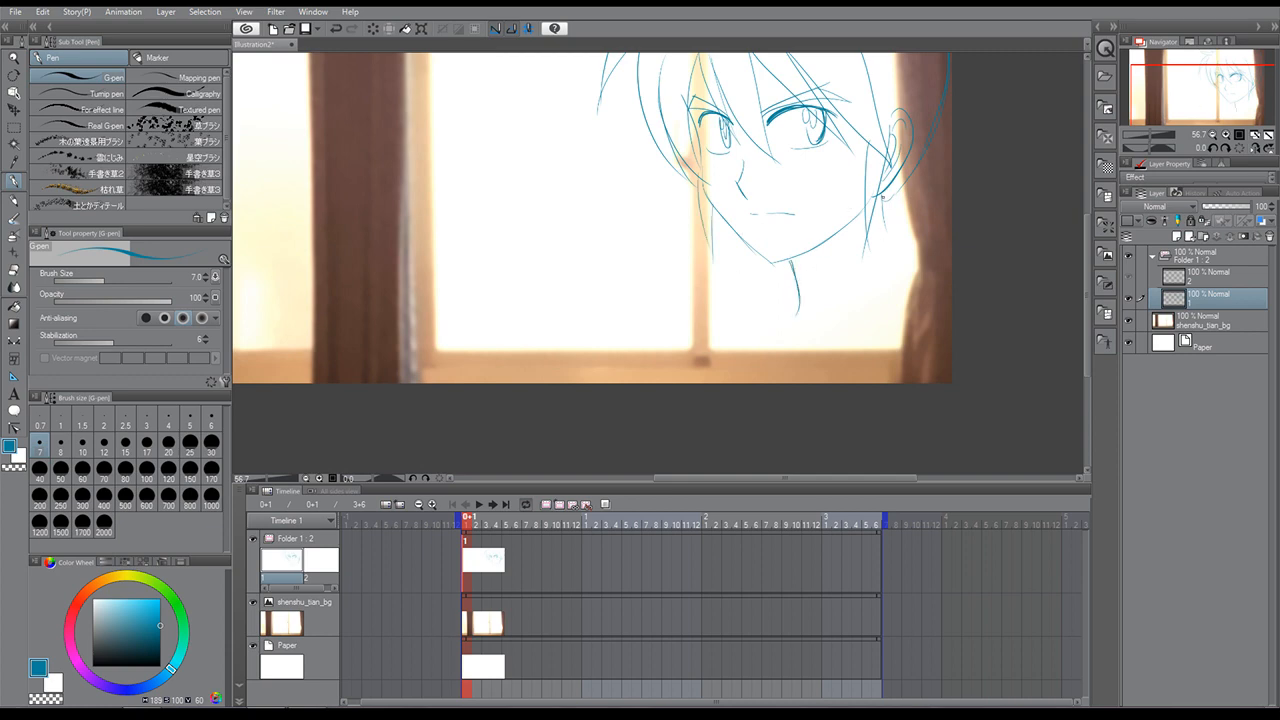
{"action": "left_click_drag", "start_coordinate": [883, 244], "coordinate": [786, 318]}
{"action": "left_click_drag", "start_coordinate": [903, 223], "coordinate": [914, 258]}
{"action": "left_click_drag", "start_coordinate": [890, 305], "coordinate": [818, 381]}
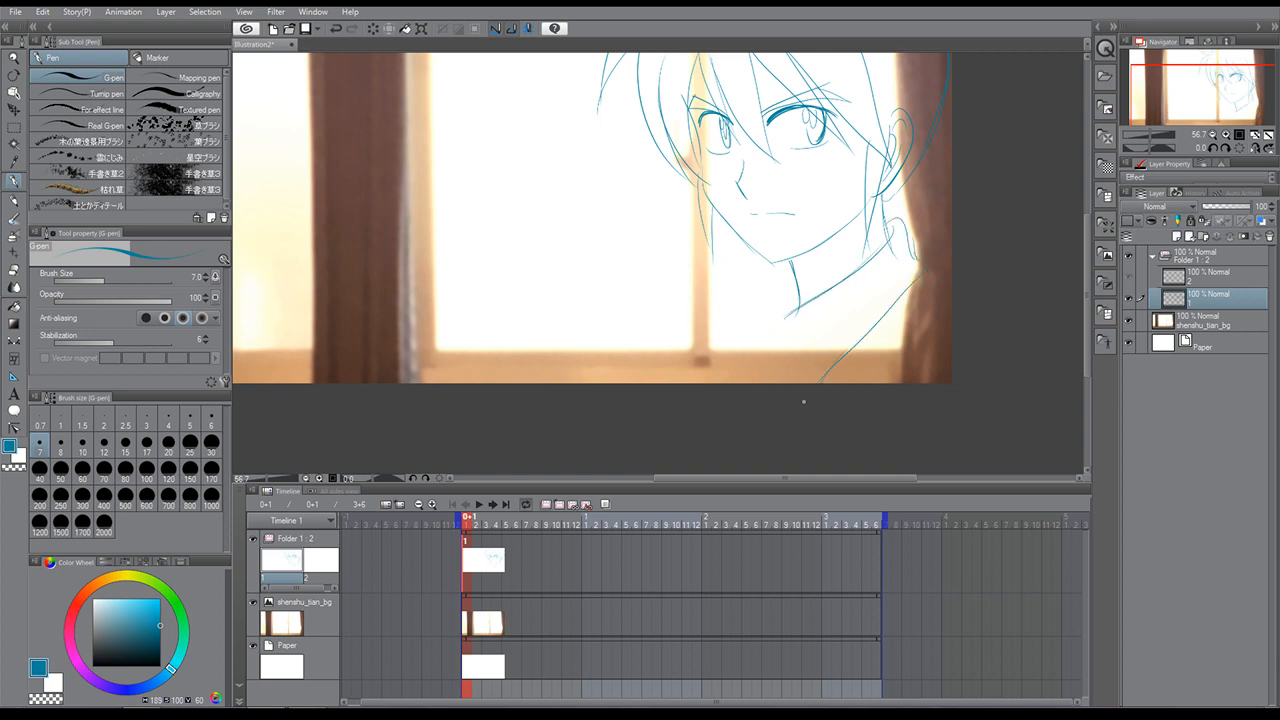
Sketch the shirt front and collar folds below the chin, shade the neck, and add the near shoulder line.
{"action": "left_click_drag", "start_coordinate": [786, 312], "coordinate": [805, 382]}
{"action": "mouse_move", "coordinate": [794, 266]}
{"action": "left_mouse_down"}
{"action": "mouse_move", "coordinate": [737, 304]}
{"action": "mouse_move", "coordinate": [700, 358]}
{"action": "left_mouse_up"}
{"action": "left_click_drag", "start_coordinate": [750, 298], "coordinate": [726, 378]}
{"action": "left_click_drag", "start_coordinate": [792, 316], "coordinate": [734, 384]}
{"action": "left_click_drag", "start_coordinate": [818, 249], "coordinate": [790, 264]}
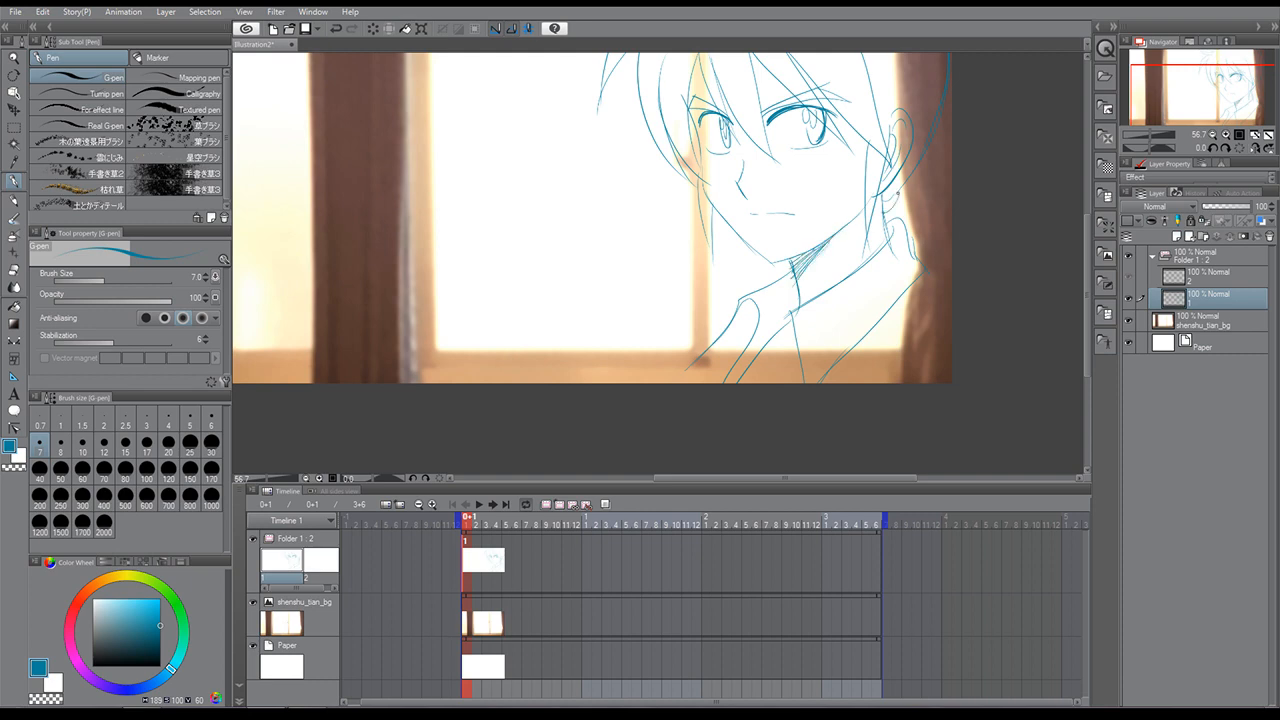
{"action": "left_click_drag", "start_coordinate": [896, 212], "coordinate": [920, 266]}
{"action": "mouse_move", "coordinate": [744, 298]}
{"action": "left_mouse_down"}
{"action": "mouse_move", "coordinate": [696, 326]}
{"action": "mouse_move", "coordinate": [658, 384]}
{"action": "left_mouse_up"}
{"action": "left_click_drag", "start_coordinate": [1200, 112], "coordinate": [1203, 103]}
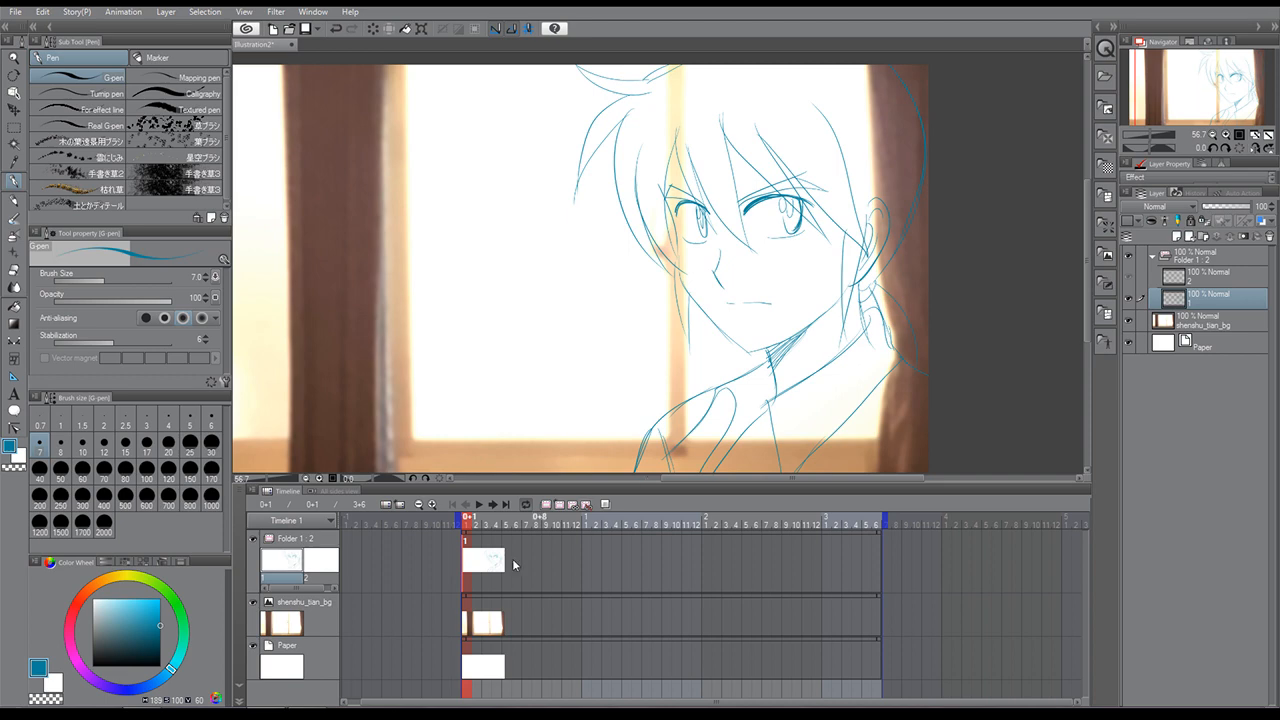
Assign cel 2 to frame 3 of the animation folder's track and enable onion skin.
{"action": "mouse_move", "coordinate": [468, 525]}
{"action": "left_mouse_down"}
{"action": "mouse_move", "coordinate": [489, 525]}
{"action": "mouse_move", "coordinate": [474, 528]}
{"action": "left_mouse_up"}
{"action": "left_click", "coordinate": [488, 550]}
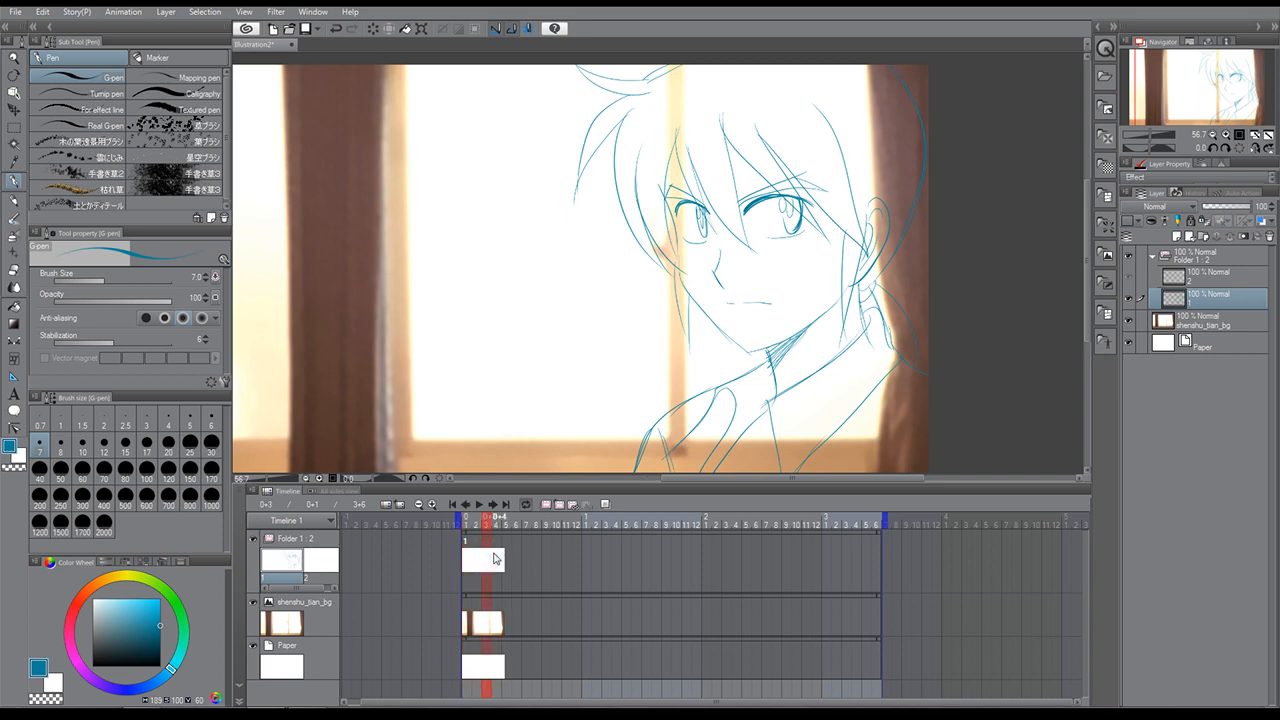
{"action": "left_click", "coordinate": [490, 546]}
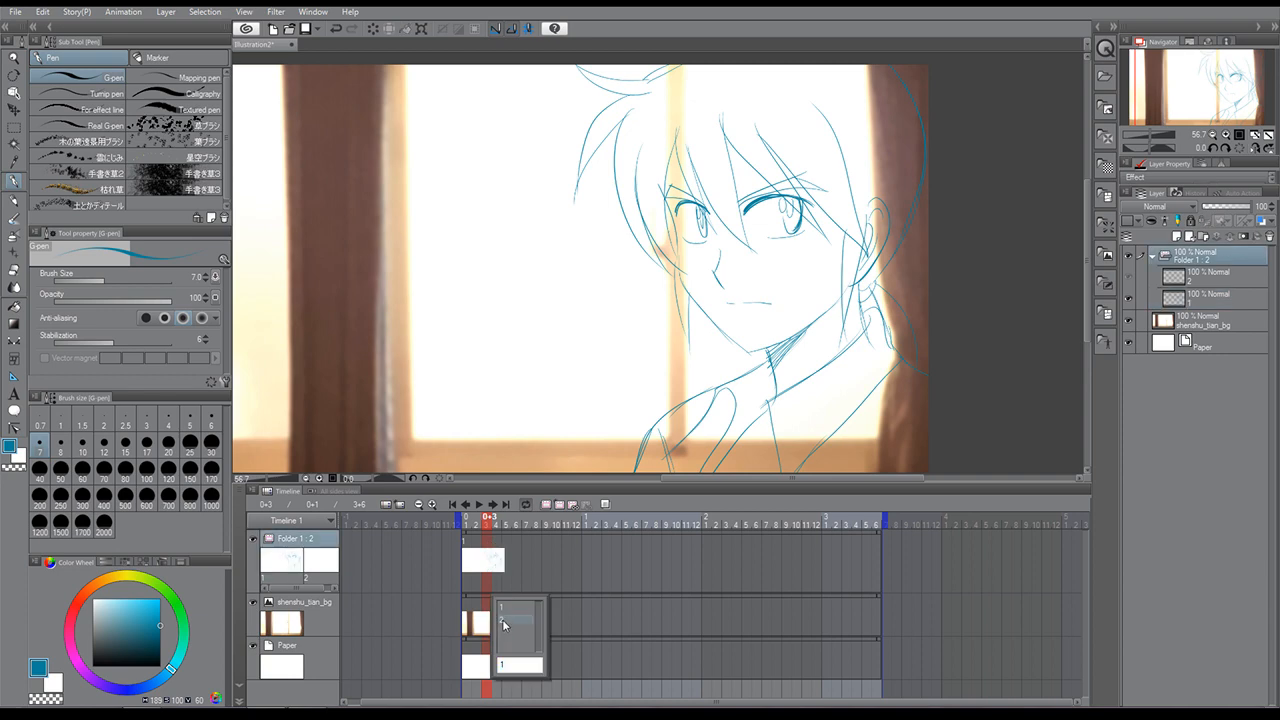
{"action": "left_click", "coordinate": [503, 626]}
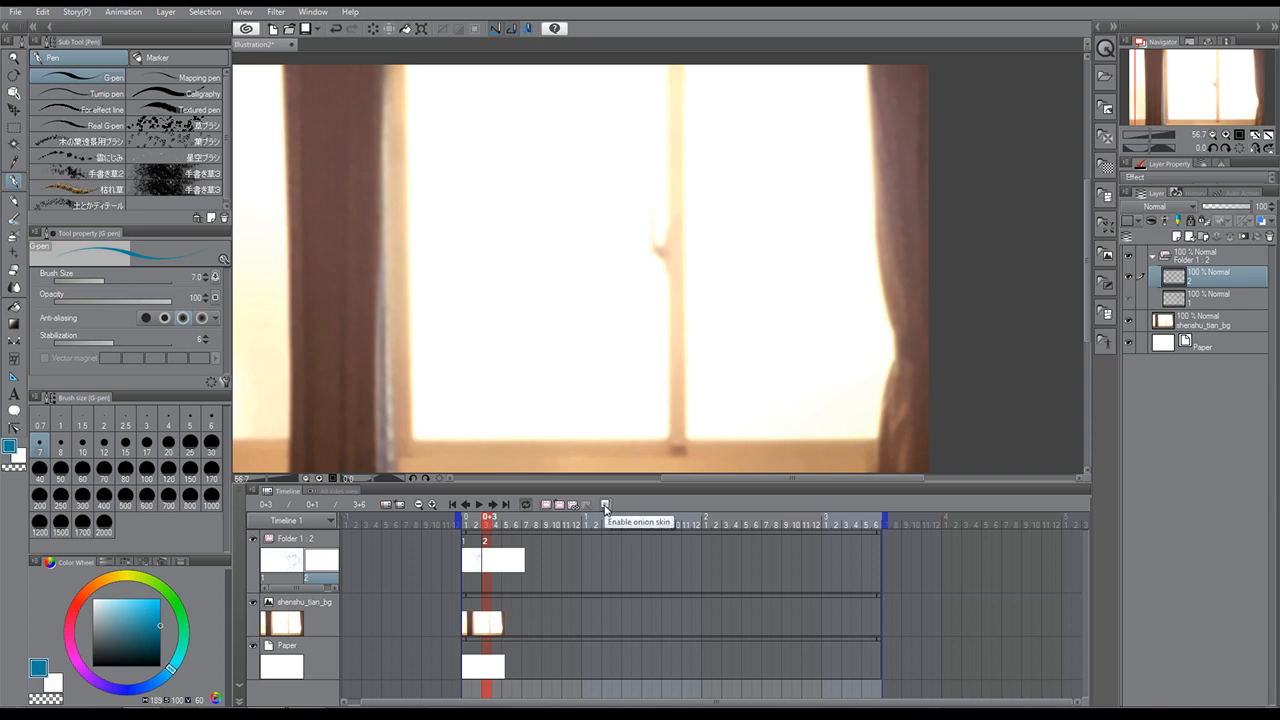
{"action": "left_click", "coordinate": [604, 506]}
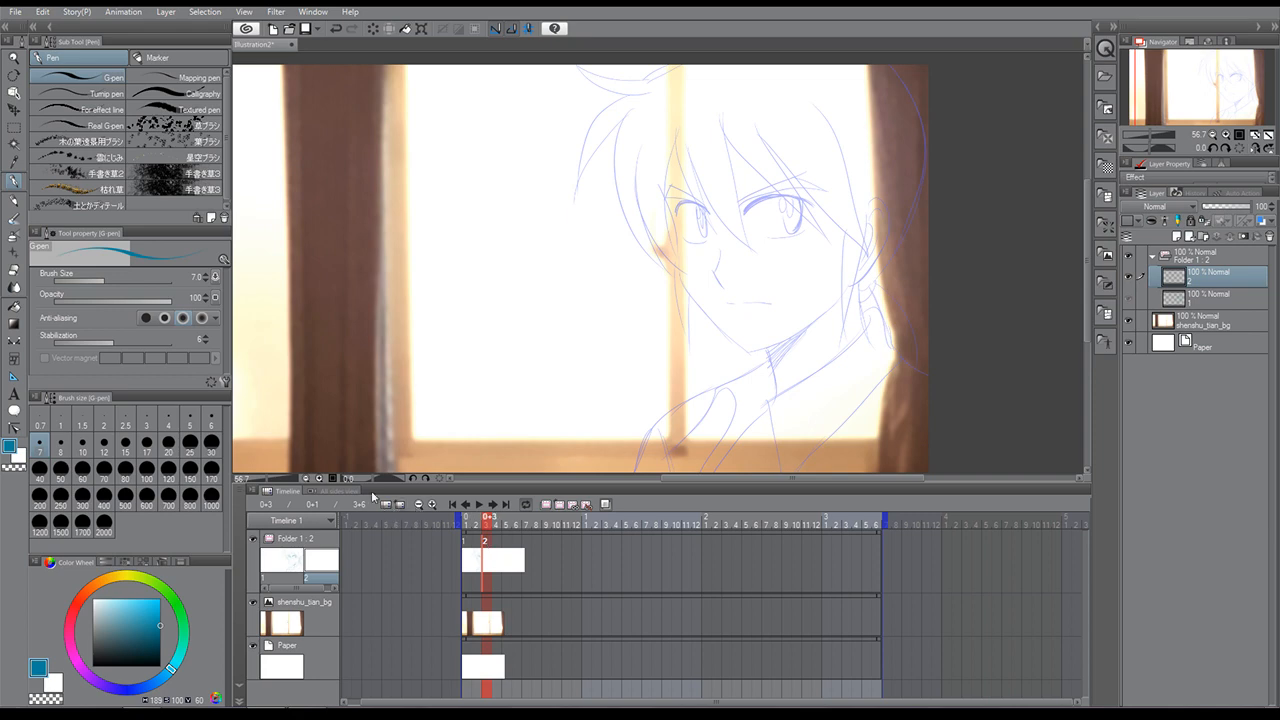
Add a third raster layer to the animation folder and assign cel 3 to frame 5 of its track.
{"action": "left_click", "coordinate": [253, 492]}
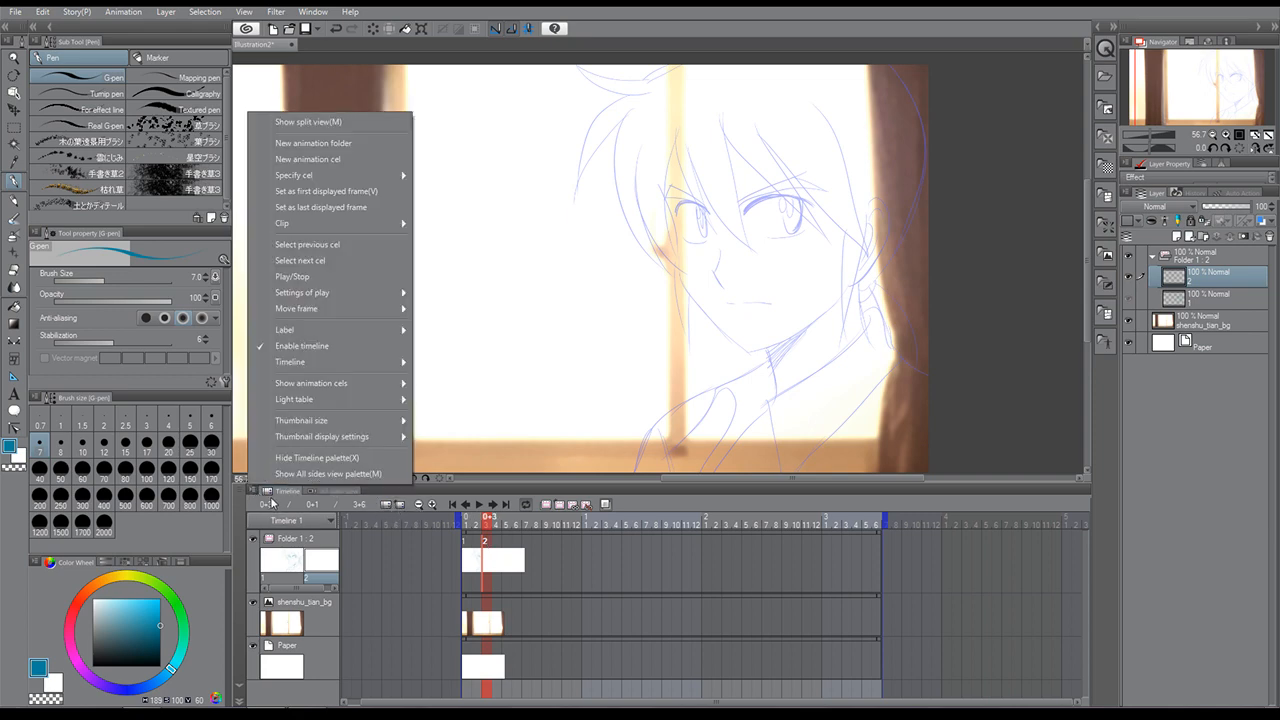
{"action": "left_click", "coordinate": [510, 550]}
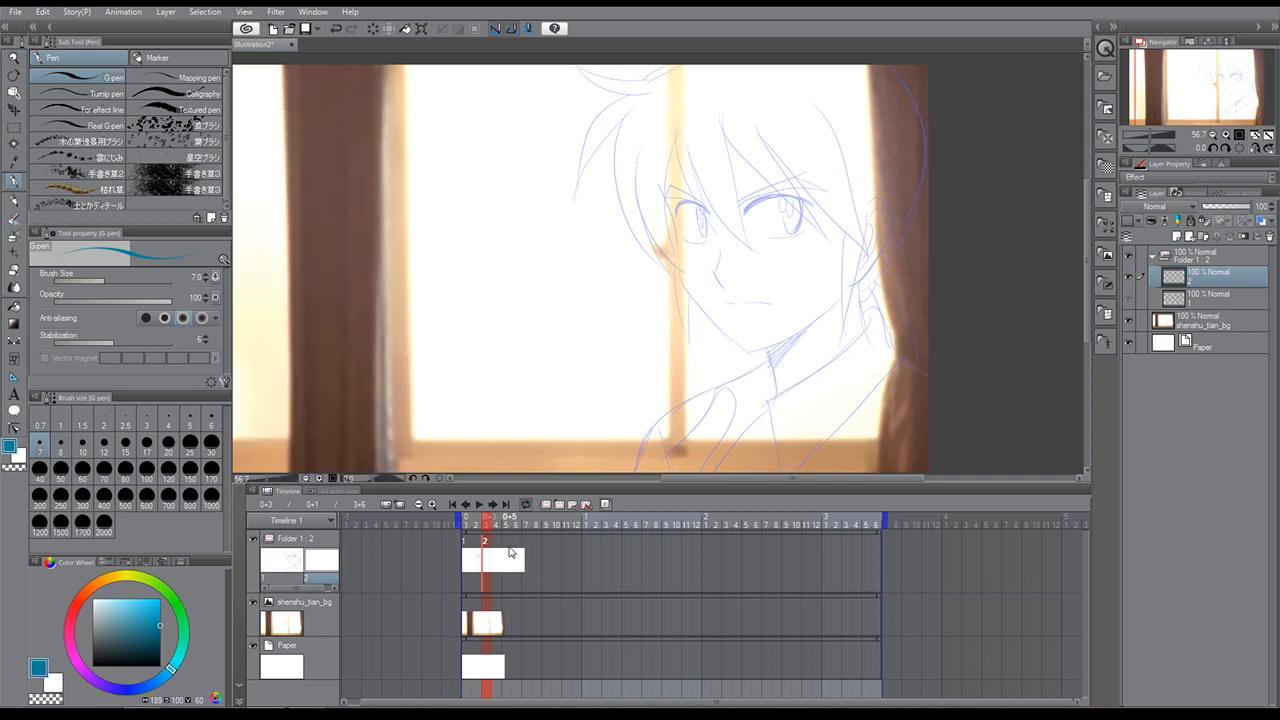
{"action": "left_click", "coordinate": [508, 550]}
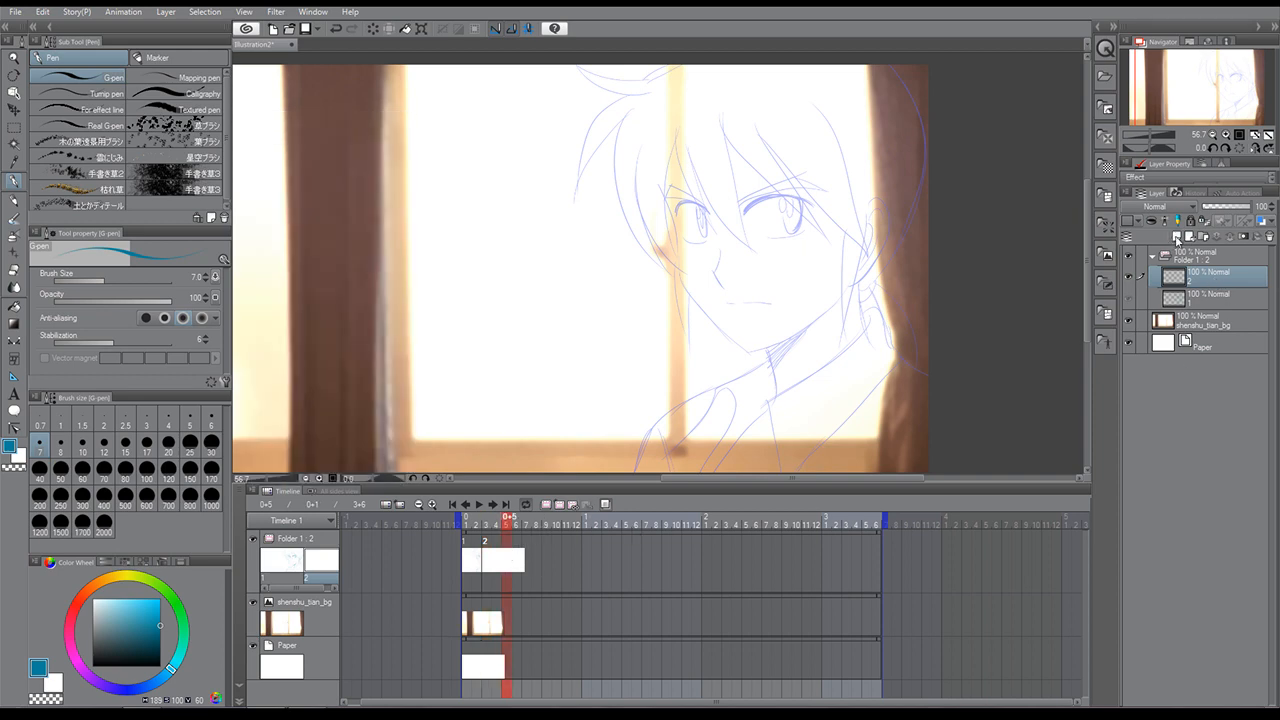
{"action": "left_click", "coordinate": [1177, 240]}
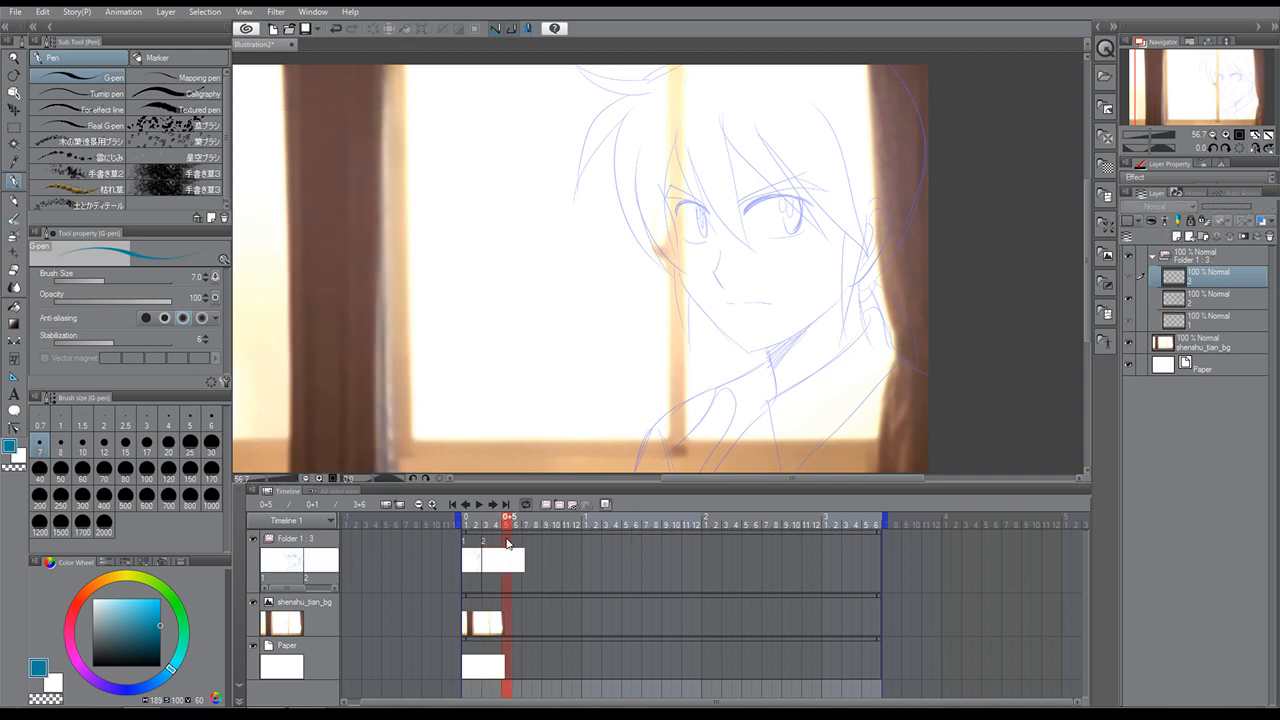
{"action": "left_click", "coordinate": [508, 548]}
{"action": "left_click", "coordinate": [518, 636]}
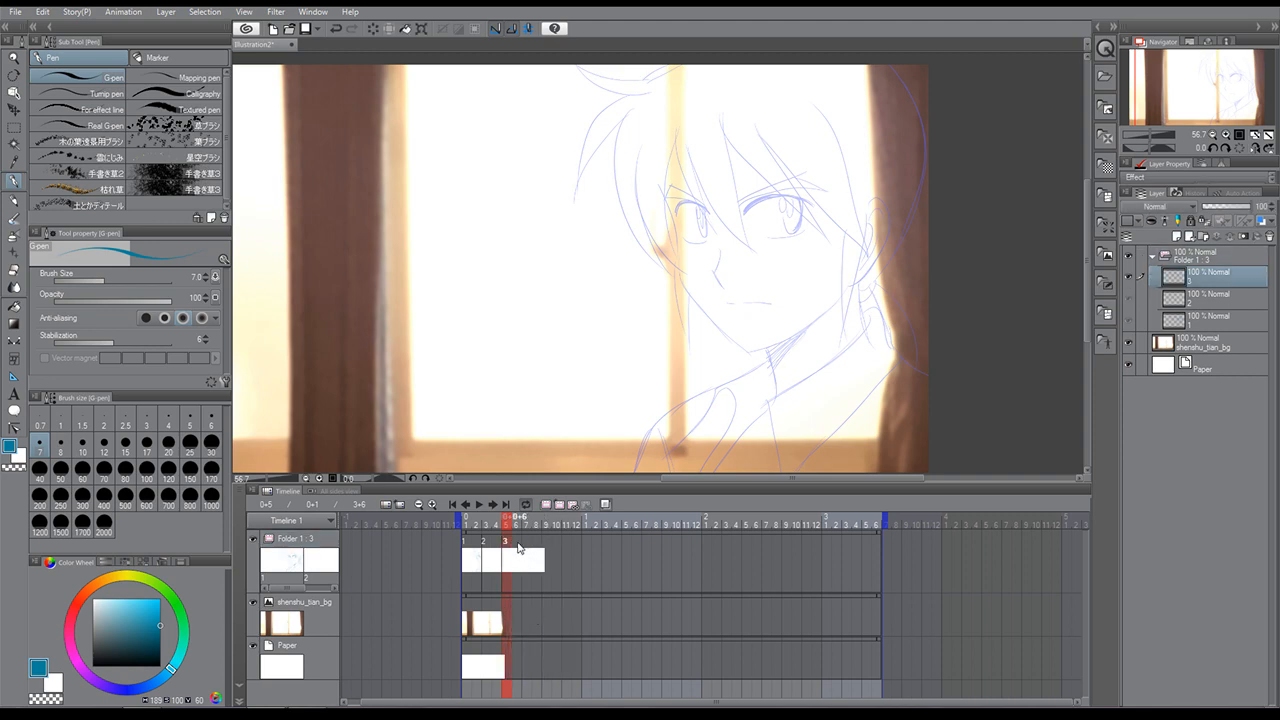
Add a fourth raster layer to the animation folder and assign cel 4 to frame 7 of its track.
{"action": "left_click", "coordinate": [254, 491]}
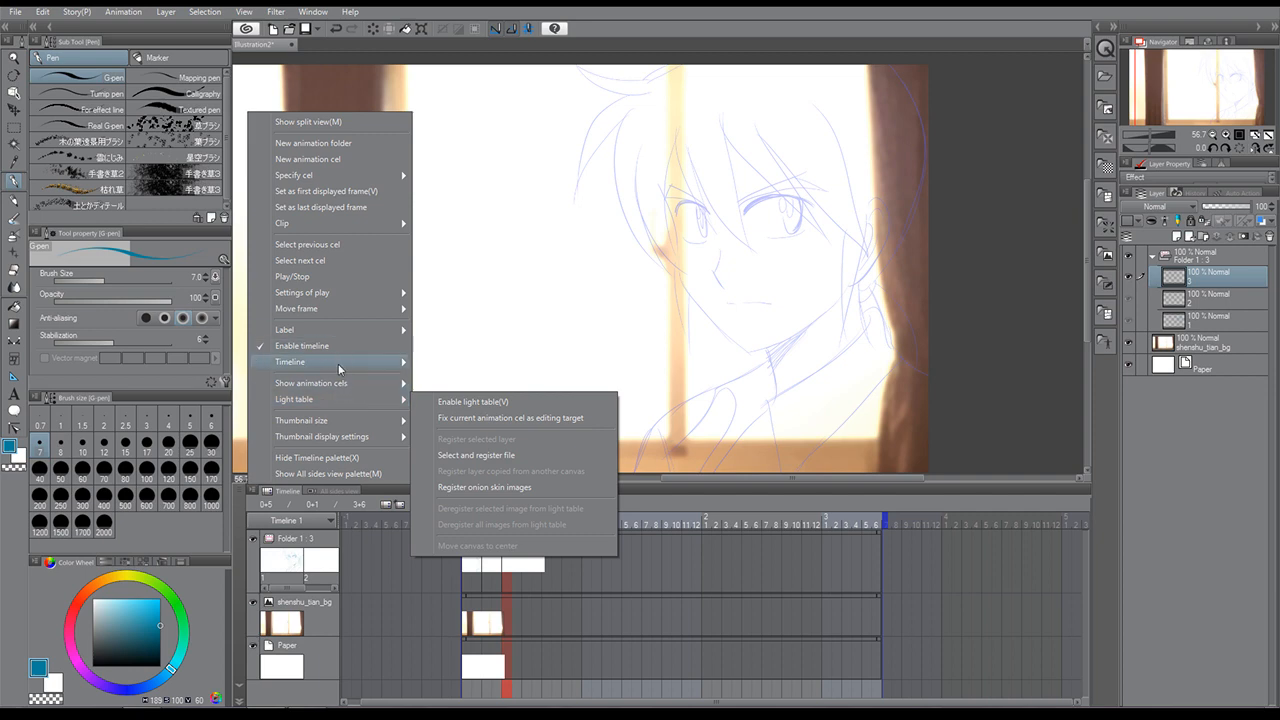
{"action": "mouse_move", "coordinate": [367, 366]}
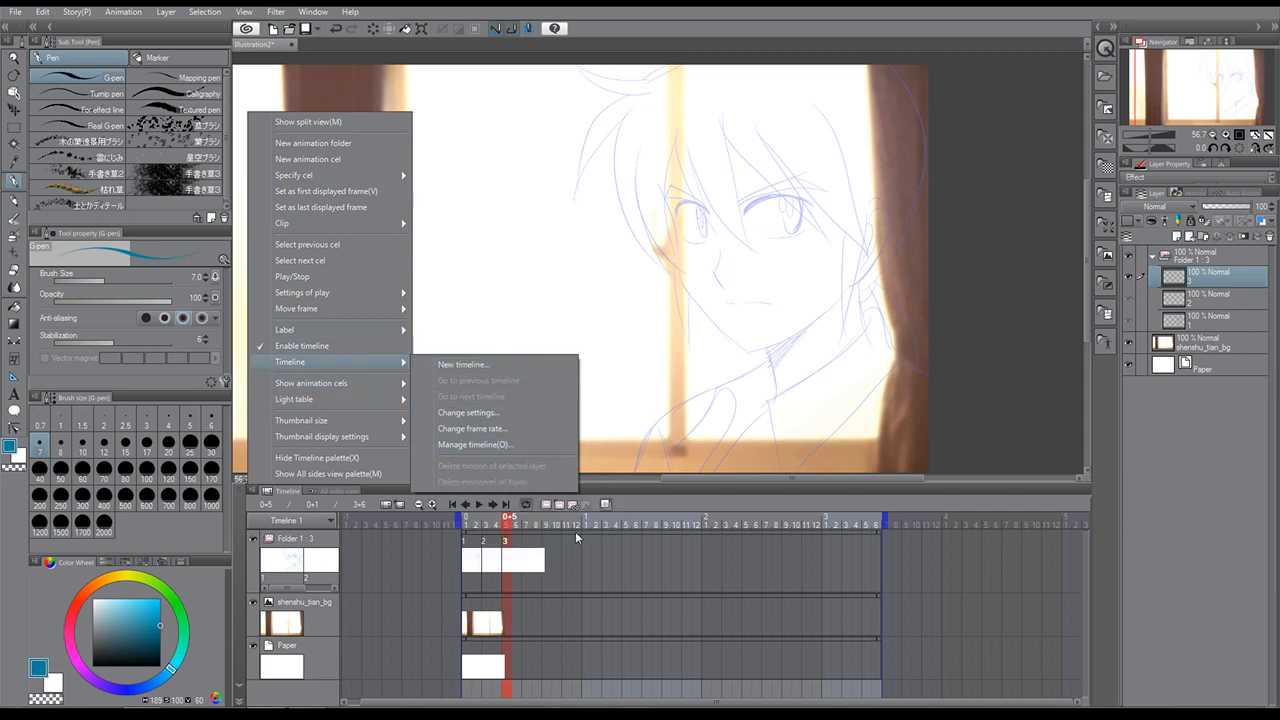
{"action": "left_click", "coordinate": [529, 544]}
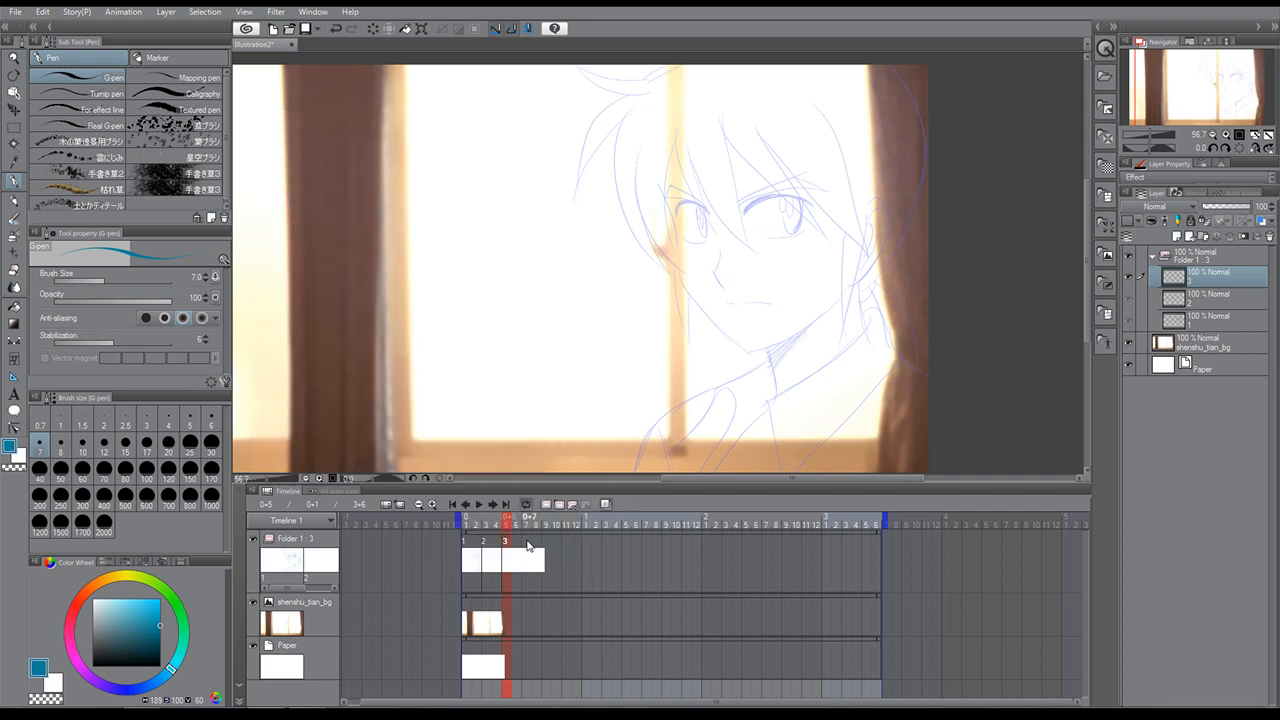
{"action": "left_click", "coordinate": [529, 544]}
{"action": "left_click", "coordinate": [1177, 236]}
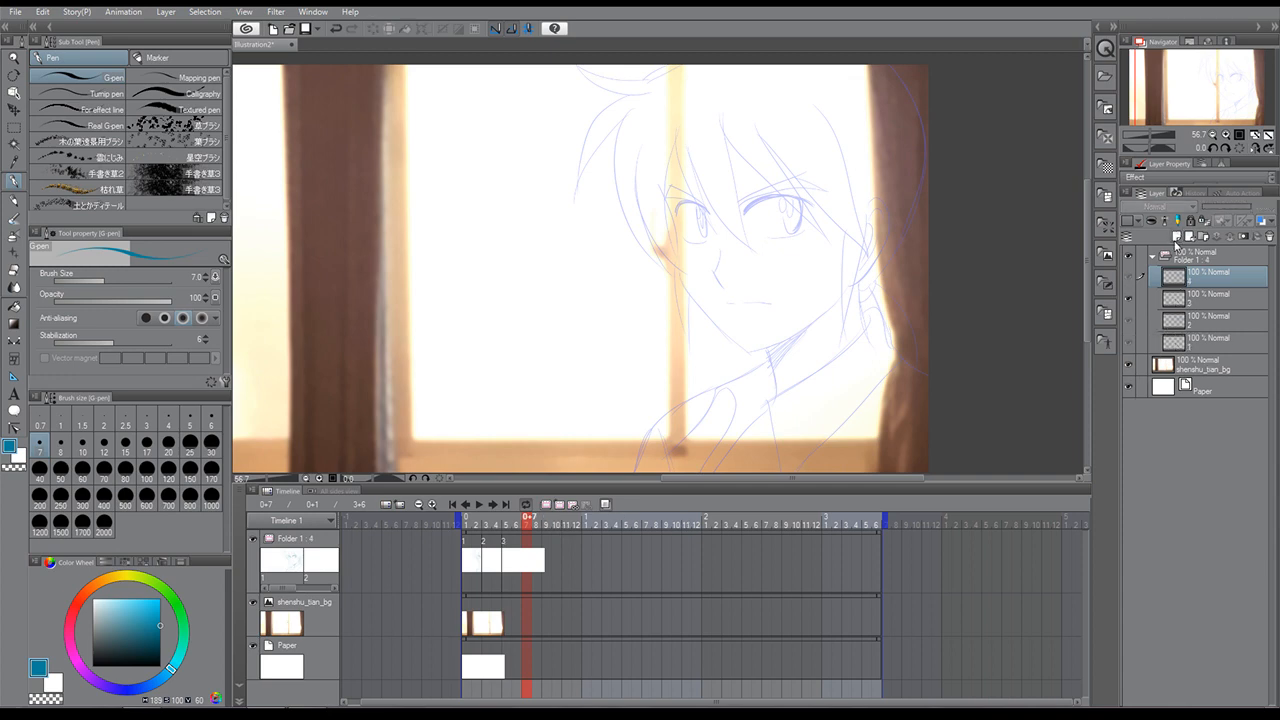
{"action": "right_click", "coordinate": [528, 545]}
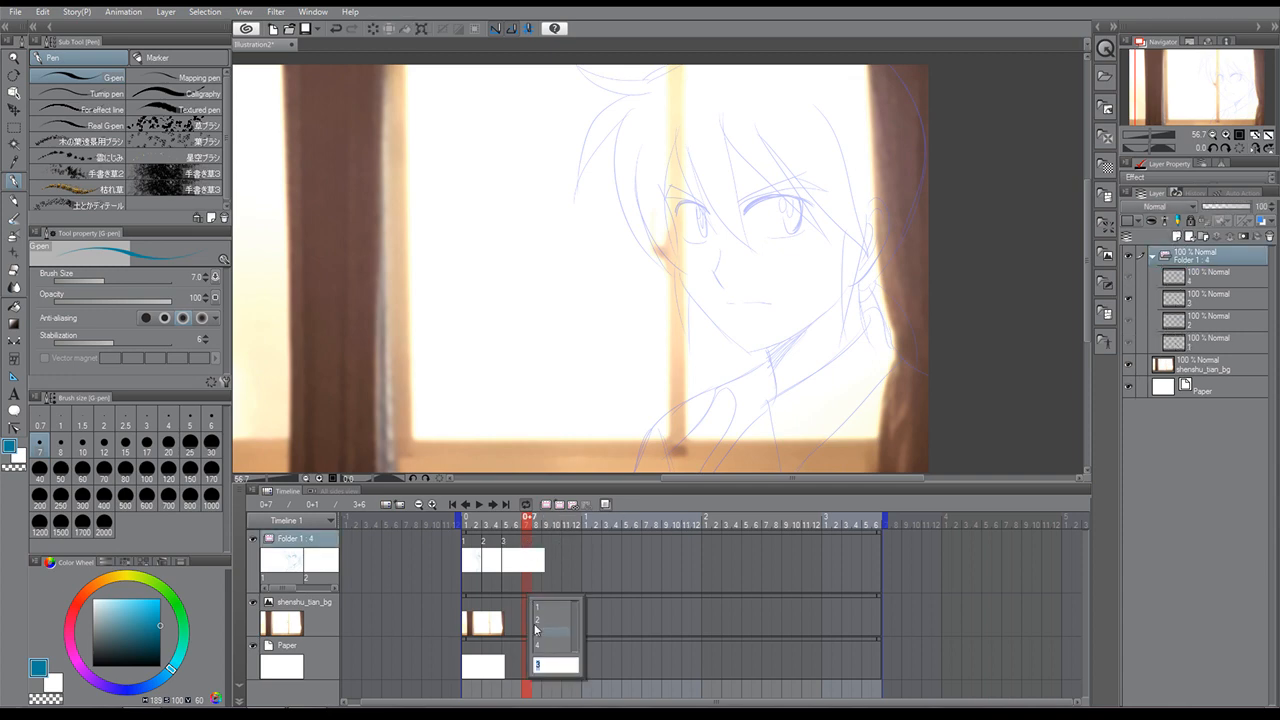
{"action": "left_click", "coordinate": [543, 645]}
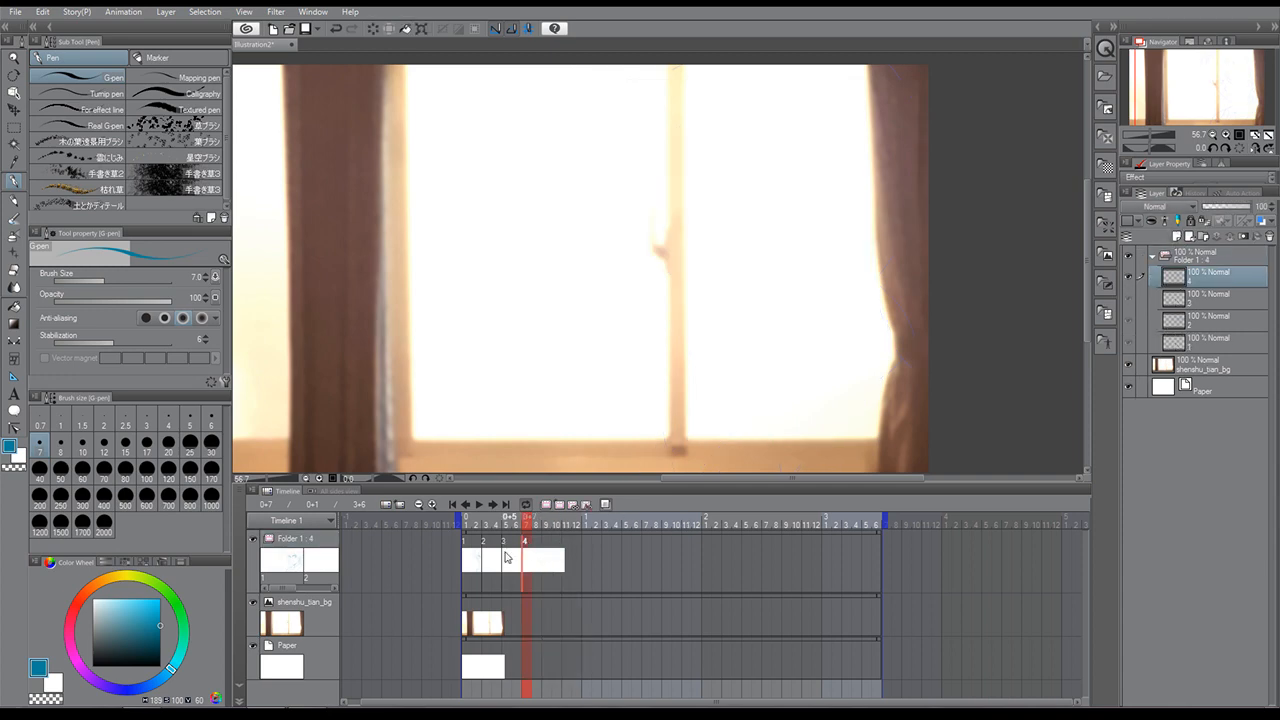
Compare the canvas at the frames of cel 1 and cel 4 to check the onion skin display.
{"action": "left_click", "coordinate": [479, 535]}
{"action": "left_click_drag", "start_coordinate": [479, 535], "coordinate": [525, 536]}
{"action": "left_click", "coordinate": [254, 492]}
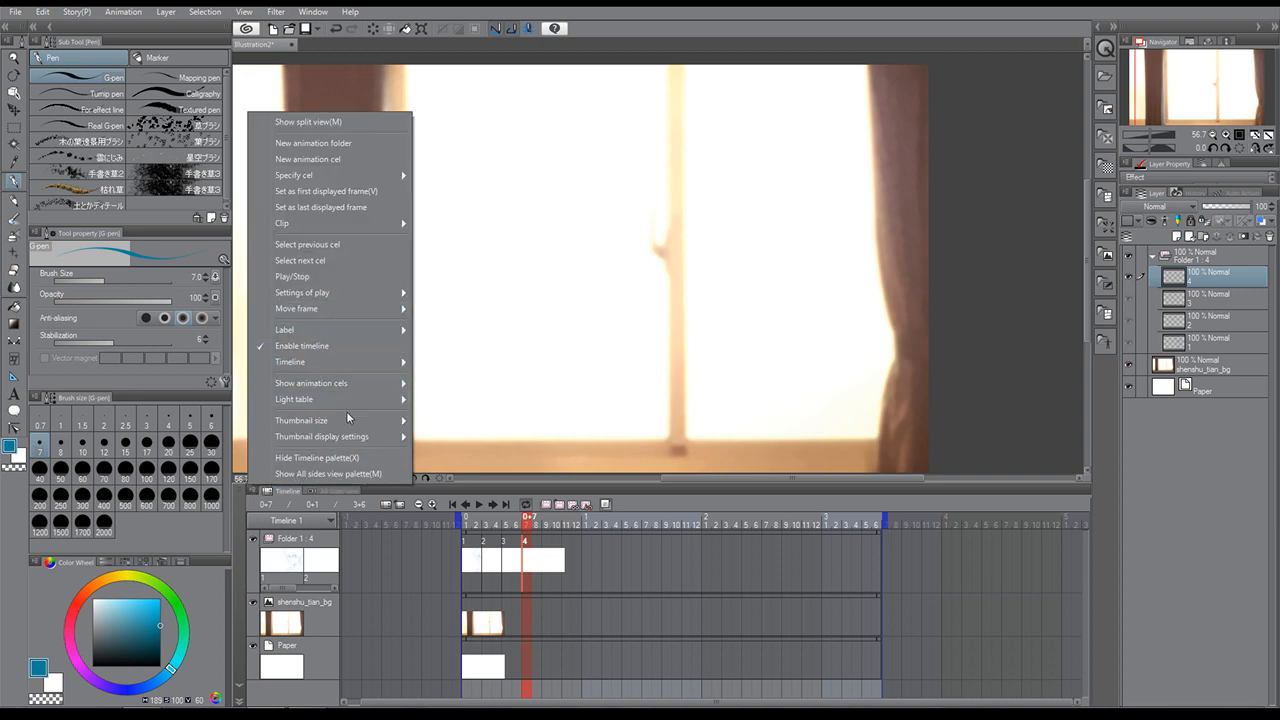
{"action": "mouse_move", "coordinate": [349, 383]}
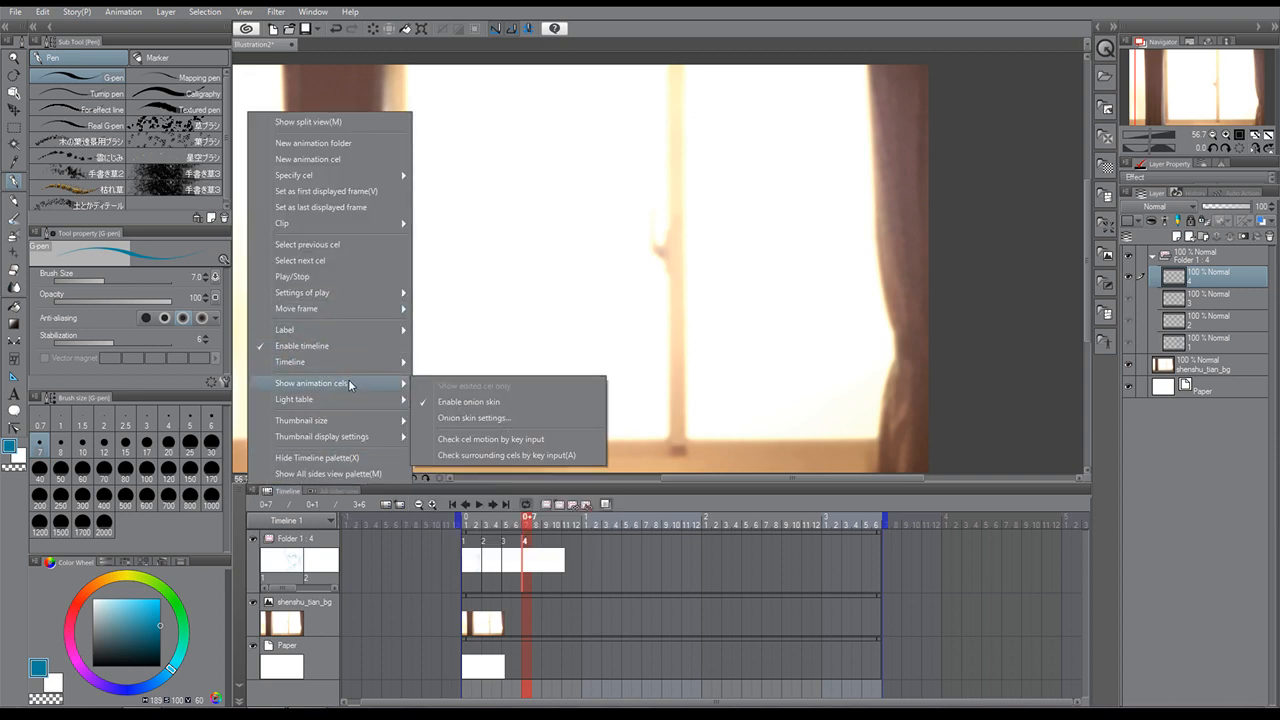
{"action": "left_click", "coordinate": [476, 556]}
{"action": "left_click", "coordinate": [472, 552]}
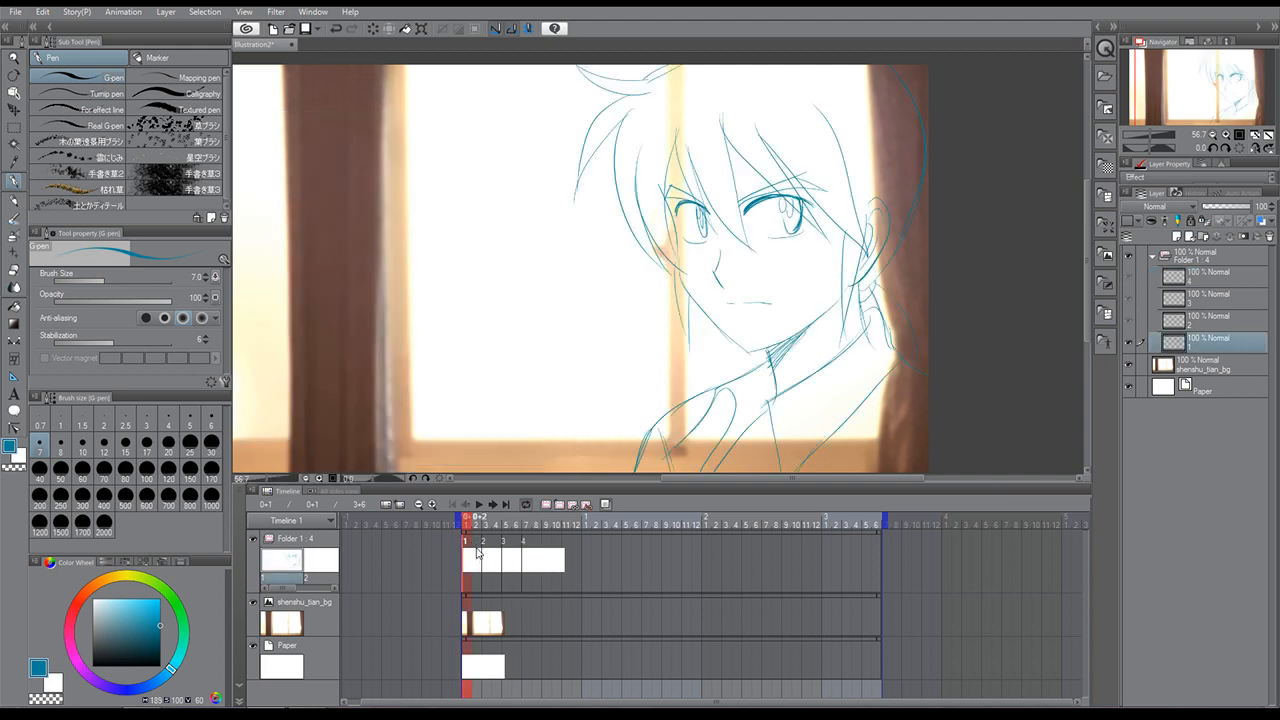
{"action": "left_click", "coordinate": [525, 544]}
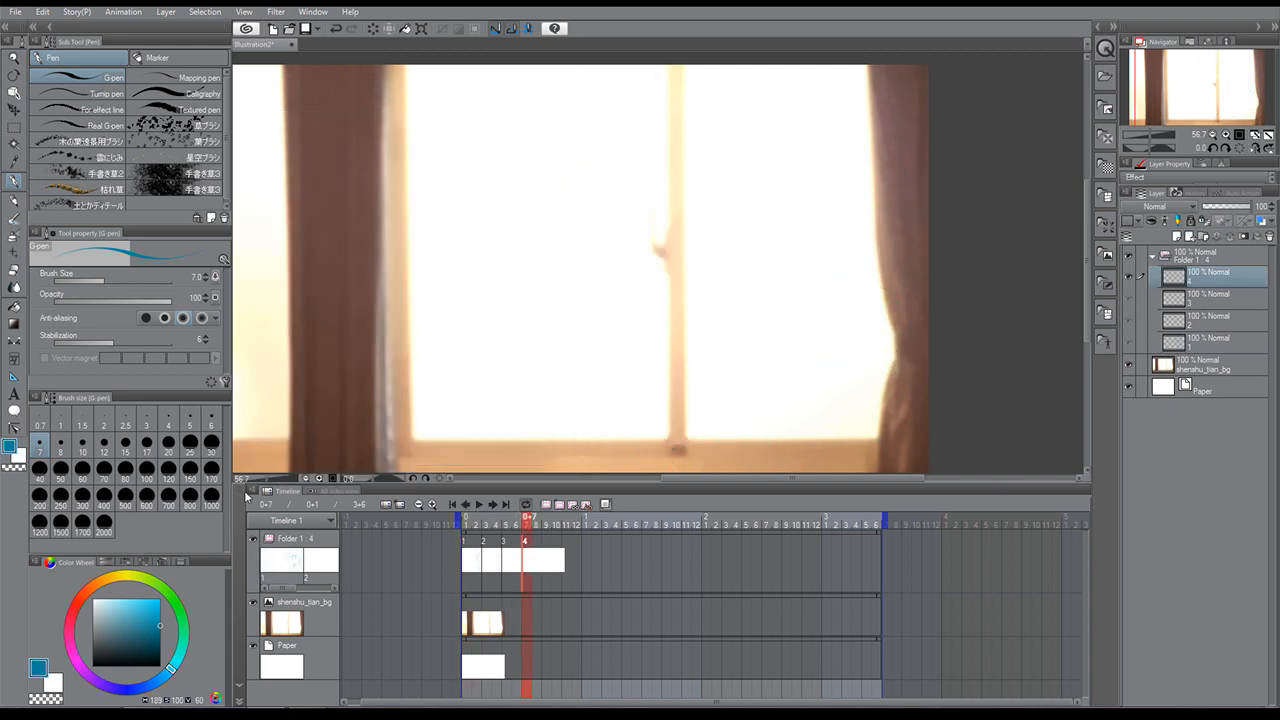
Set the onion skin to show 3 cels from previous frames.
{"action": "left_click", "coordinate": [247, 494]}
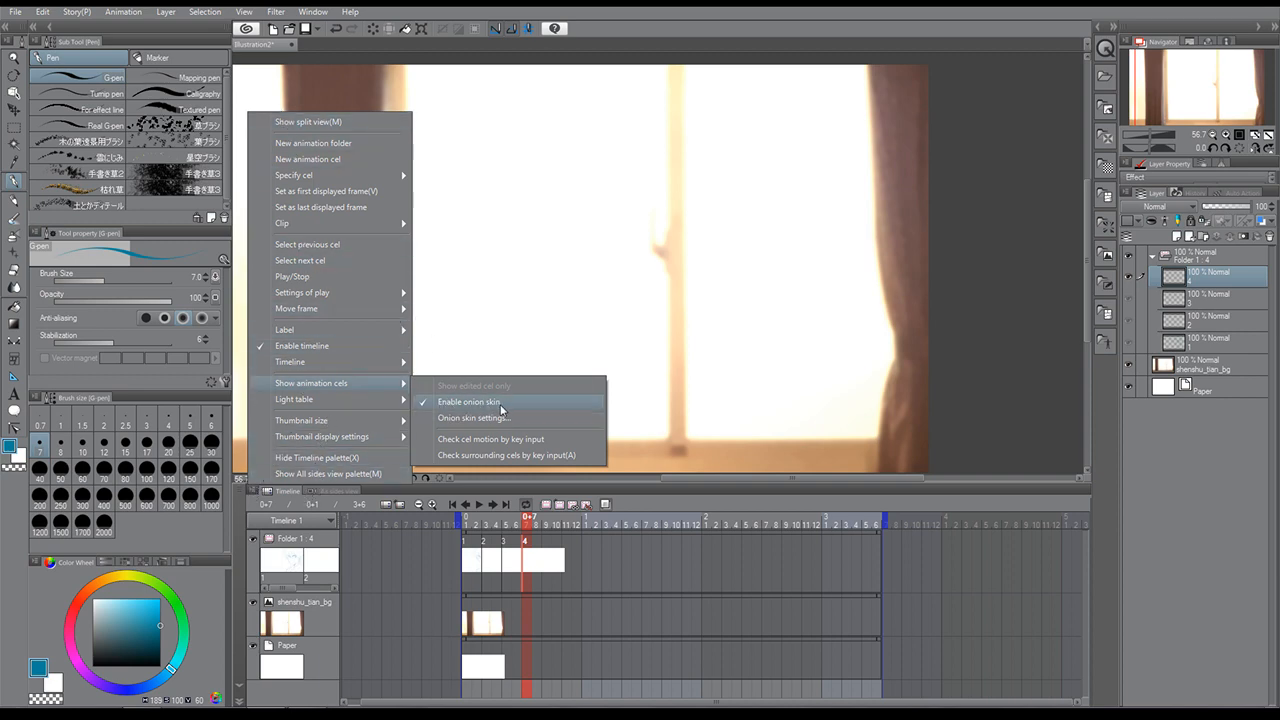
{"action": "left_click", "coordinate": [470, 421]}
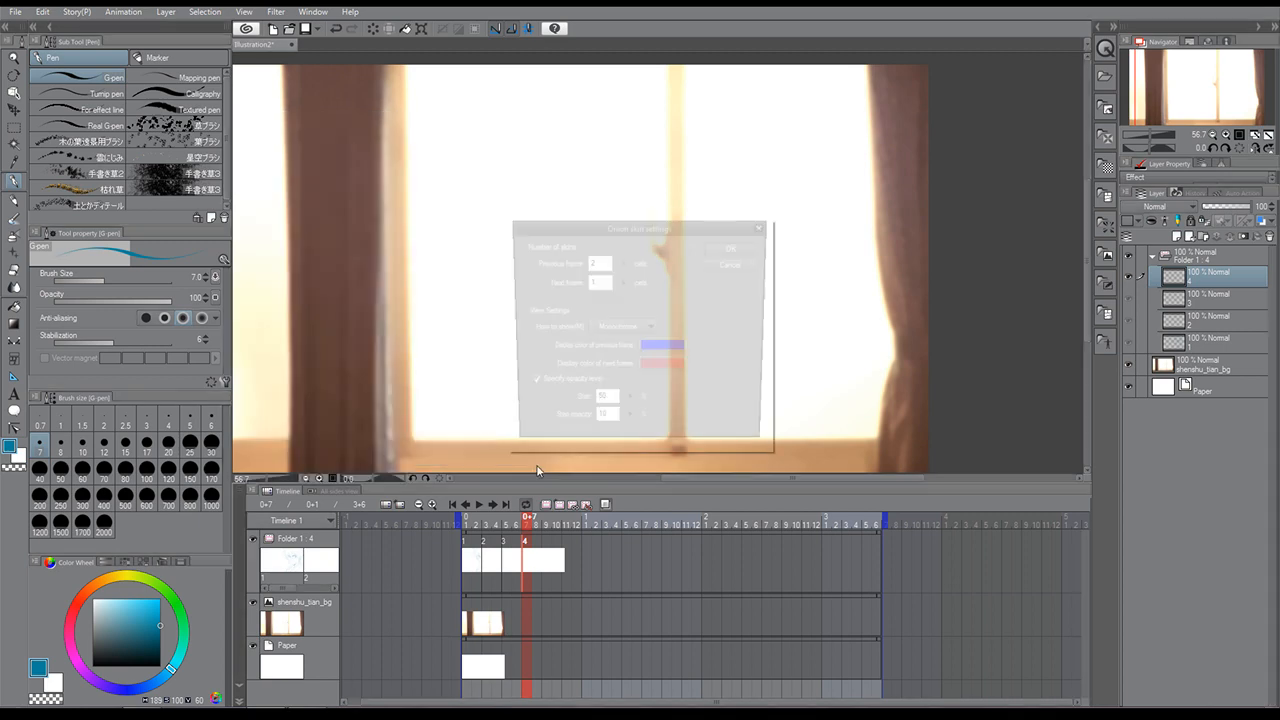
{"action": "double_click", "coordinate": [591, 261]}
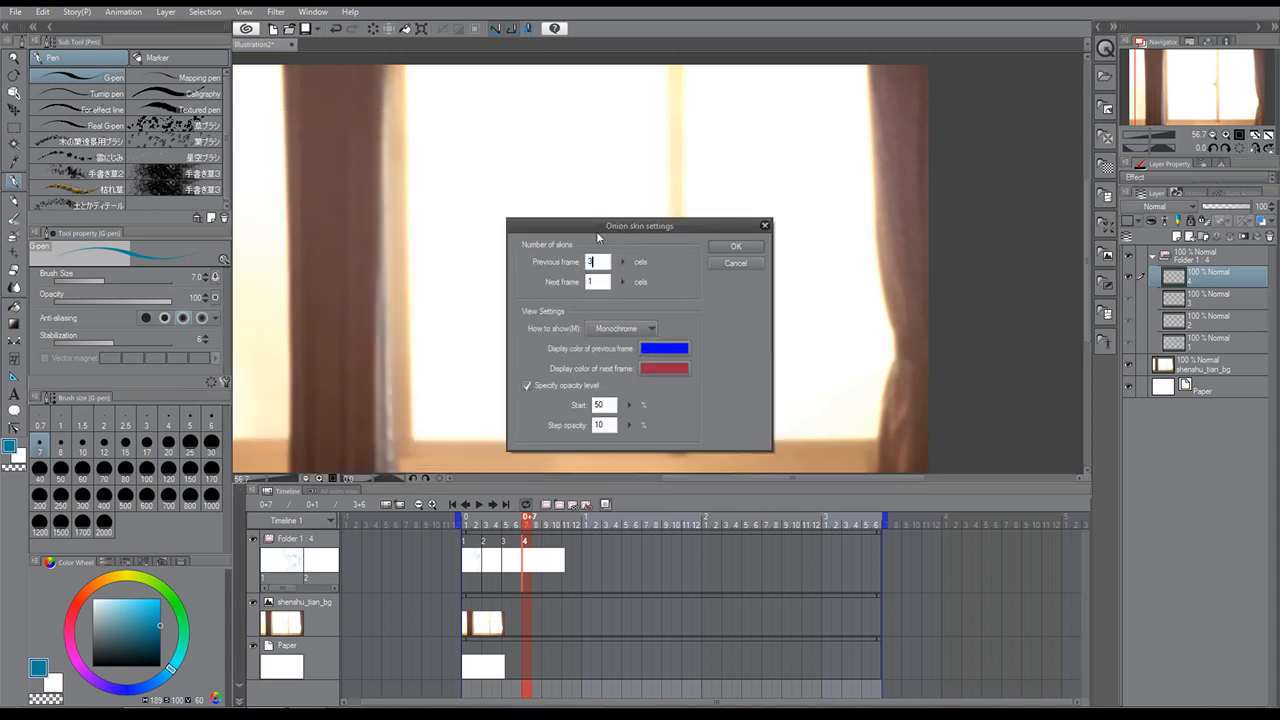
{"action": "left_click", "coordinate": [595, 281]}
{"action": "left_click", "coordinate": [737, 248]}
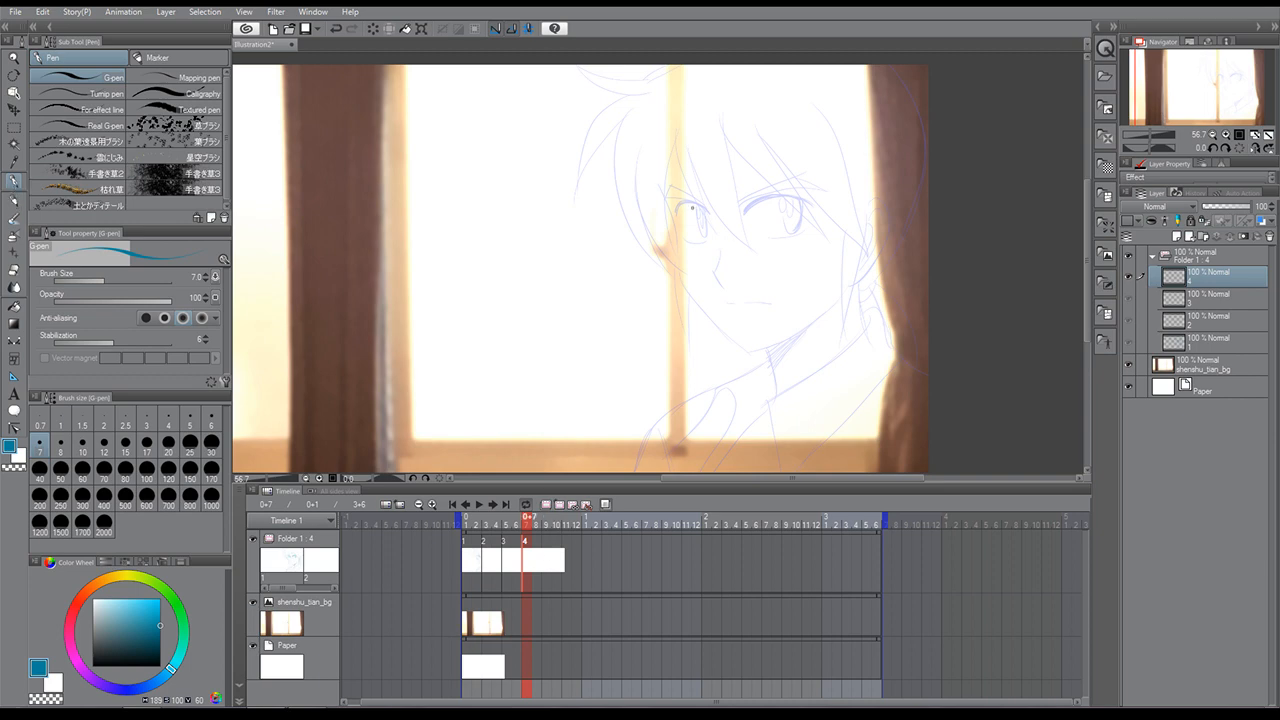
Return to cel 1 at the first frame and save the file.
{"action": "left_click", "coordinate": [490, 552]}
{"action": "left_click", "coordinate": [467, 550]}
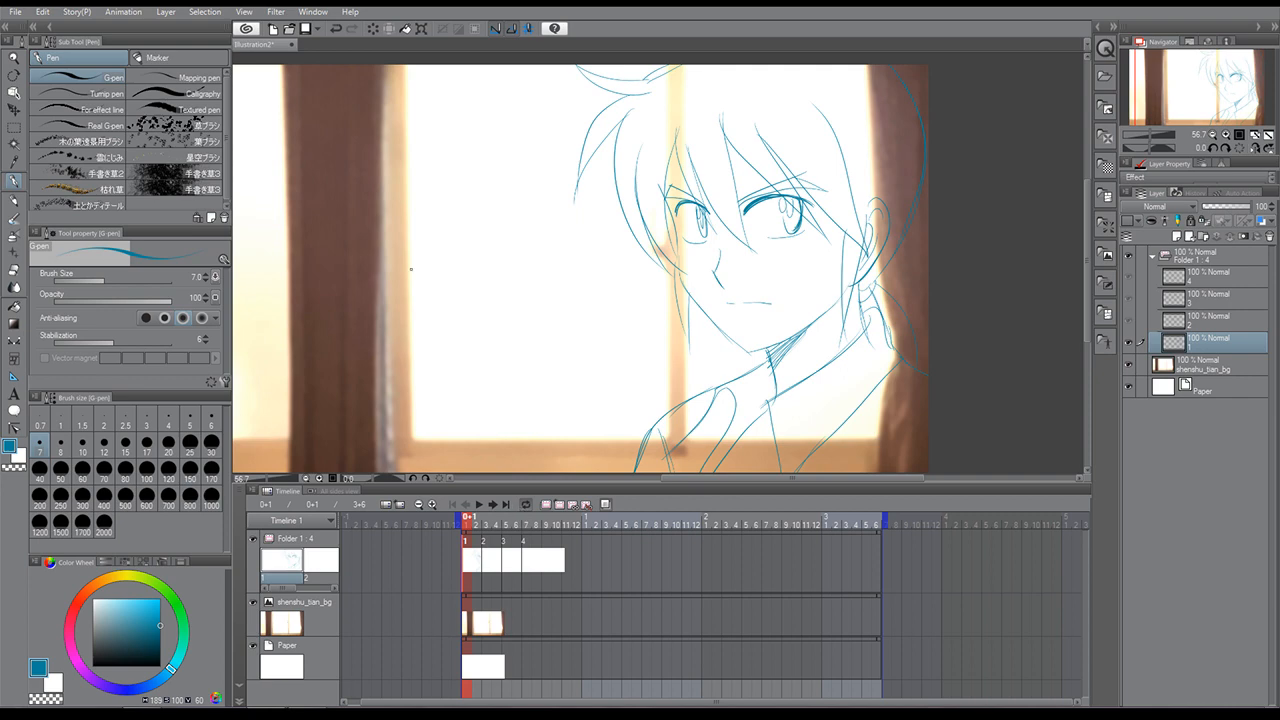
{"action": "left_click", "coordinate": [17, 11]}
{"action": "left_click", "coordinate": [40, 114]}
Switch between cels 1 and 4 in the animation folder to check their frames, ending on cel 4.
{"action": "left_click", "coordinate": [1199, 279]}
{"action": "left_click", "coordinate": [1193, 258]}
{"action": "left_click", "coordinate": [1199, 346]}
{"action": "double_click", "coordinate": [1192, 344]}
{"action": "left_click", "coordinate": [1191, 280]}
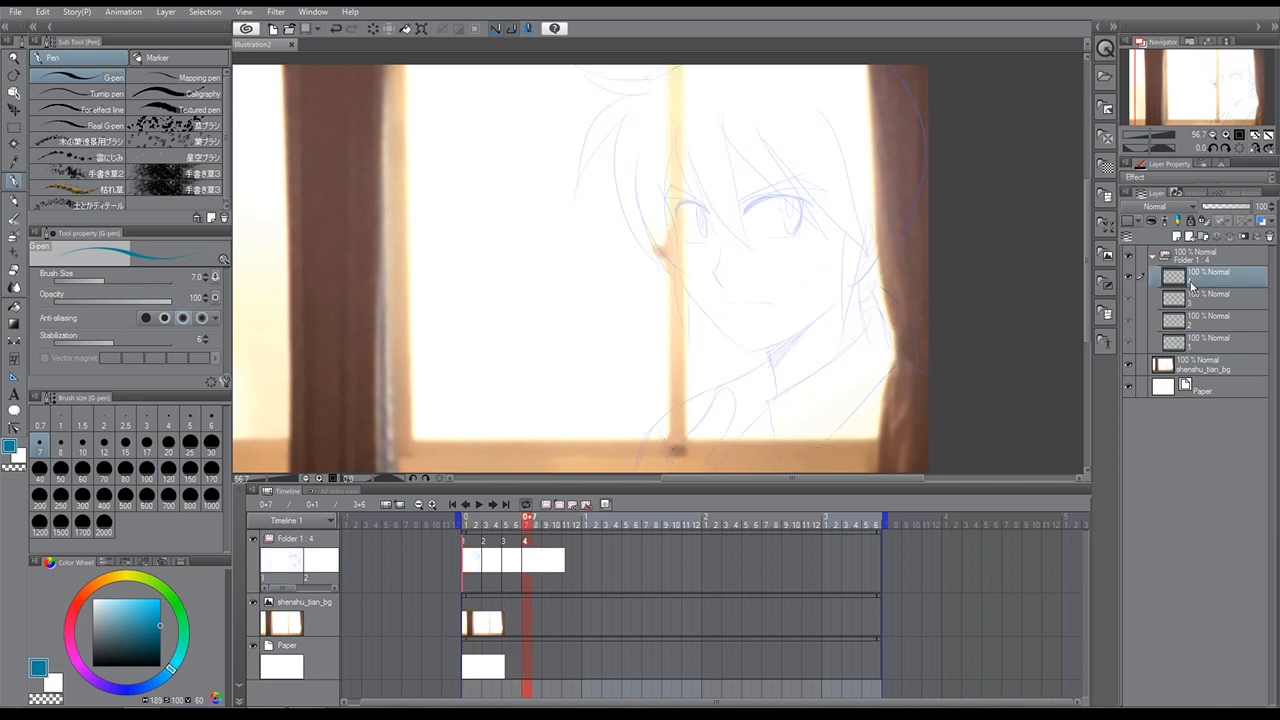
Swap the numbers of cels 1 and 4 in the animation folder and reorder them so the sketched cel is 4 at the head.
{"action": "double_click", "coordinate": [1190, 284]}
{"action": "type", "text": "1"}
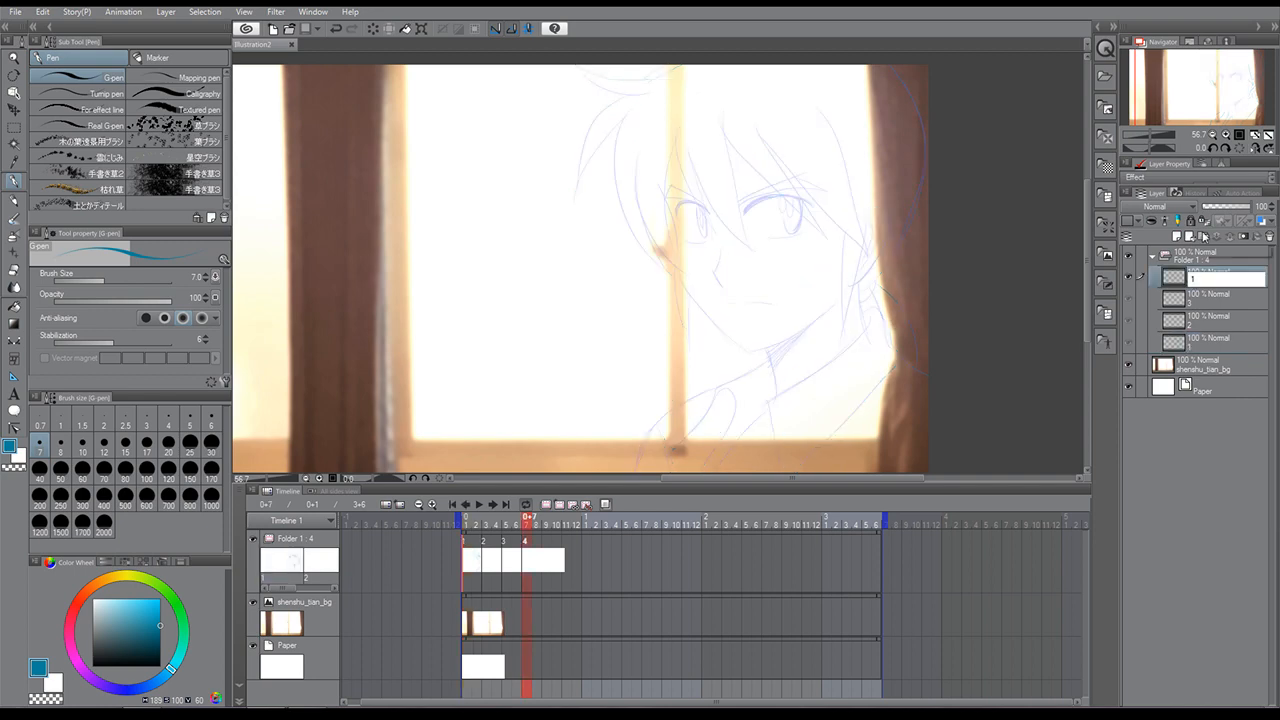
{"action": "left_click", "coordinate": [1191, 342]}
{"action": "double_click", "coordinate": [1191, 344]}
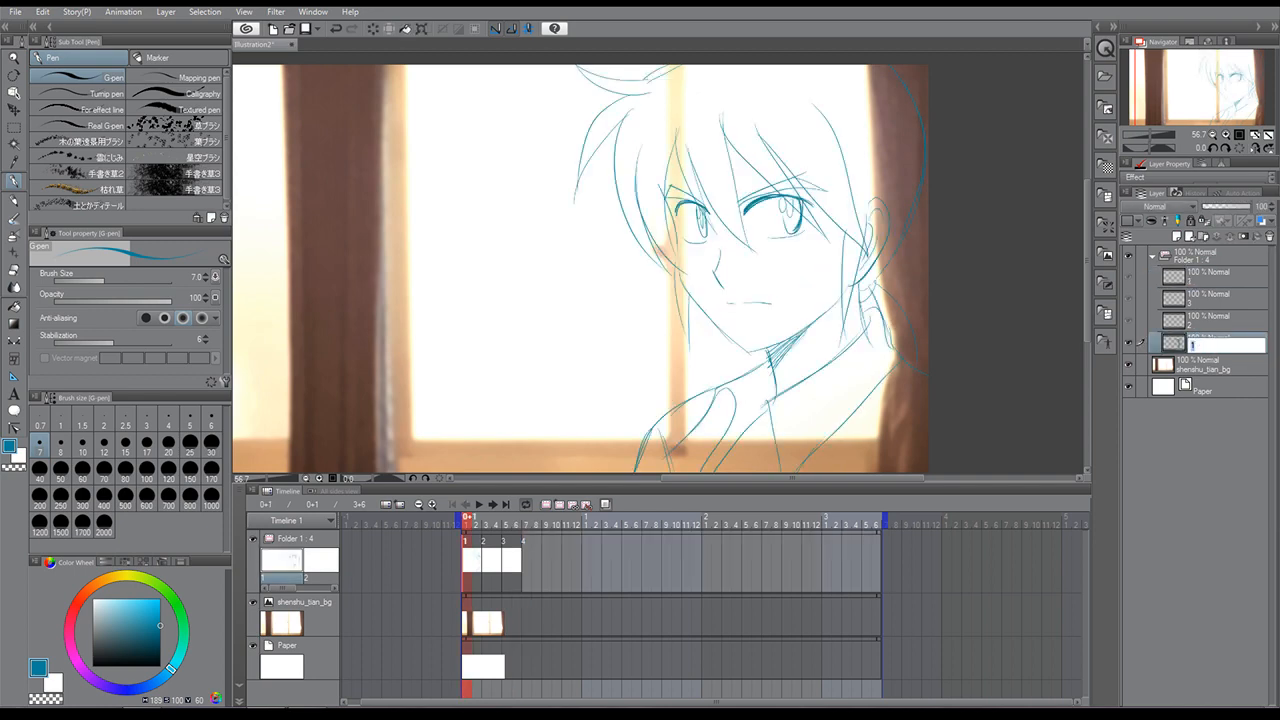
{"action": "left_click", "coordinate": [1158, 347]}
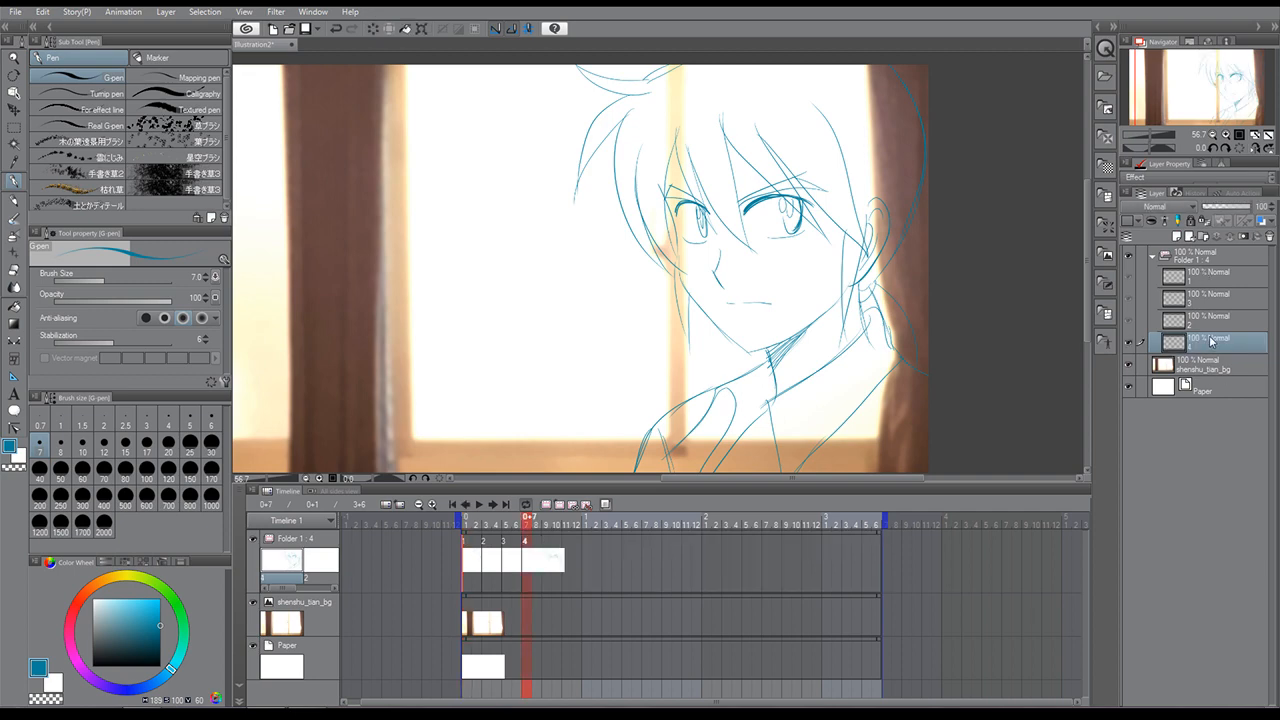
{"action": "mouse_move", "coordinate": [1213, 341]}
{"action": "left_mouse_down"}
{"action": "mouse_move", "coordinate": [1204, 289]}
{"action": "mouse_move", "coordinate": [1201, 348]}
{"action": "left_mouse_up"}
{"action": "left_click", "coordinate": [1202, 279]}
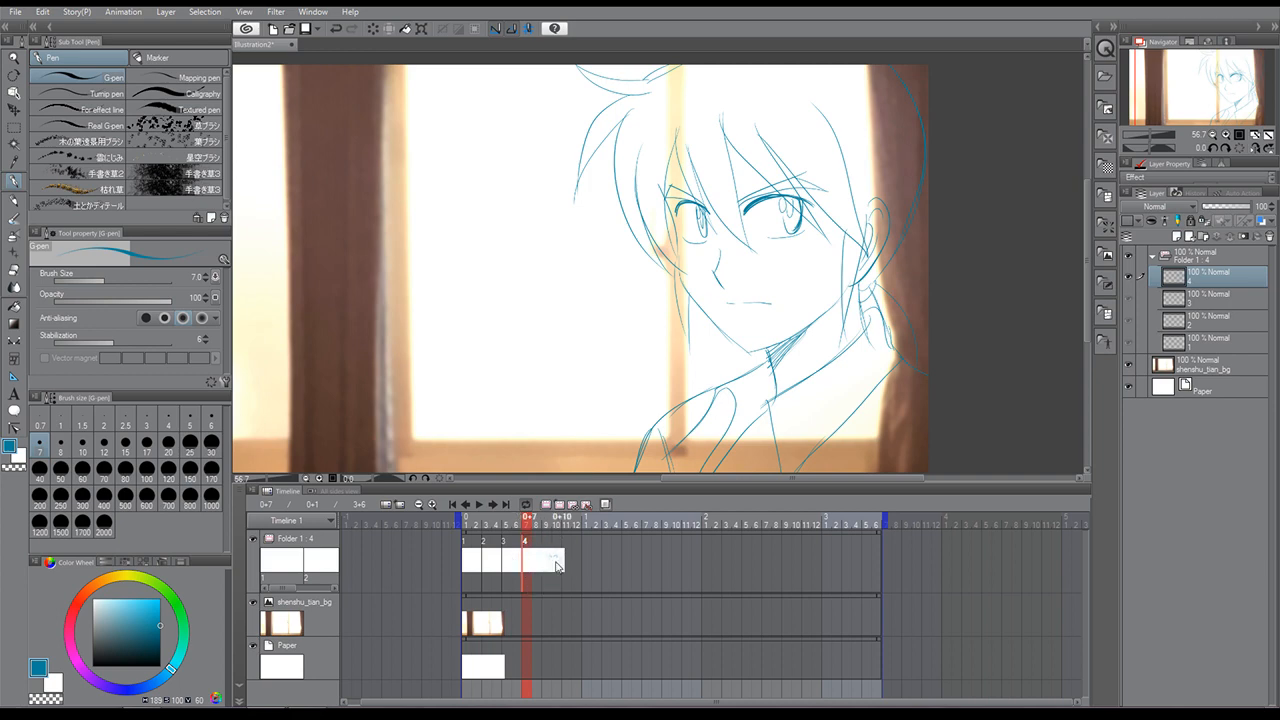
Go to cel 1 at the first frame and change the onion skin settings for the number of next-frame cels.
{"action": "left_click", "coordinate": [467, 553]}
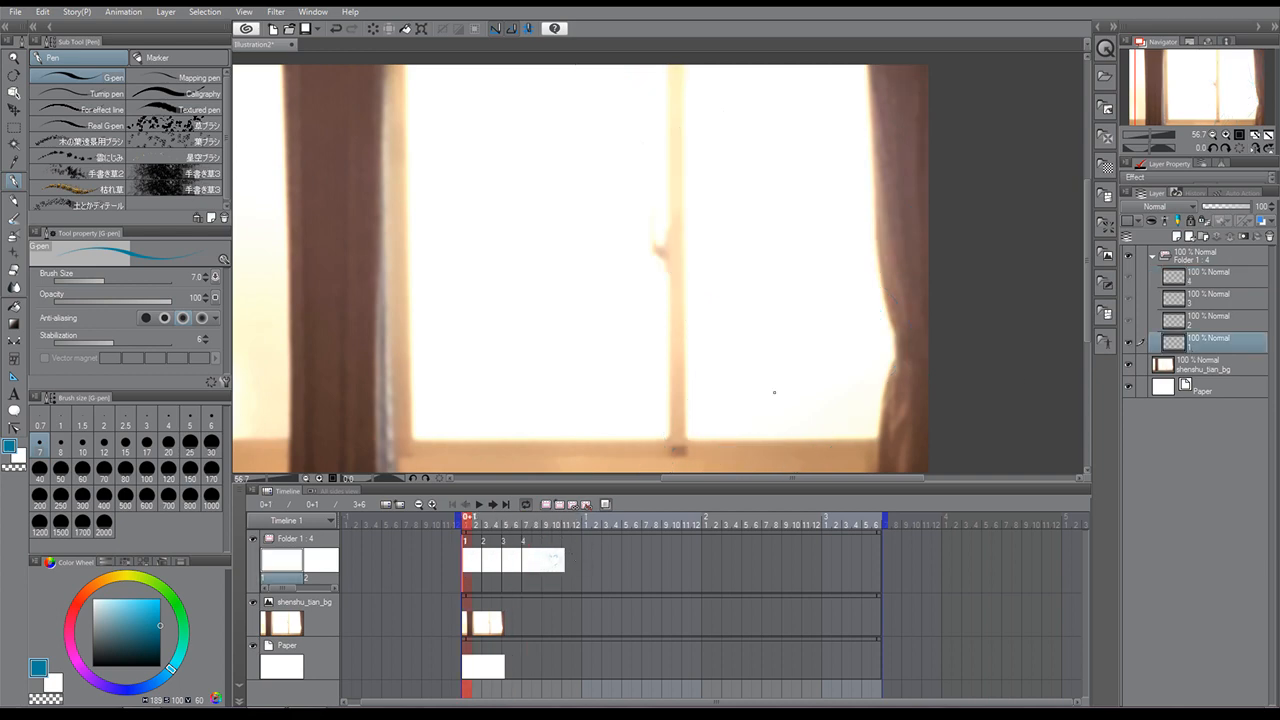
{"action": "left_click", "coordinate": [258, 491]}
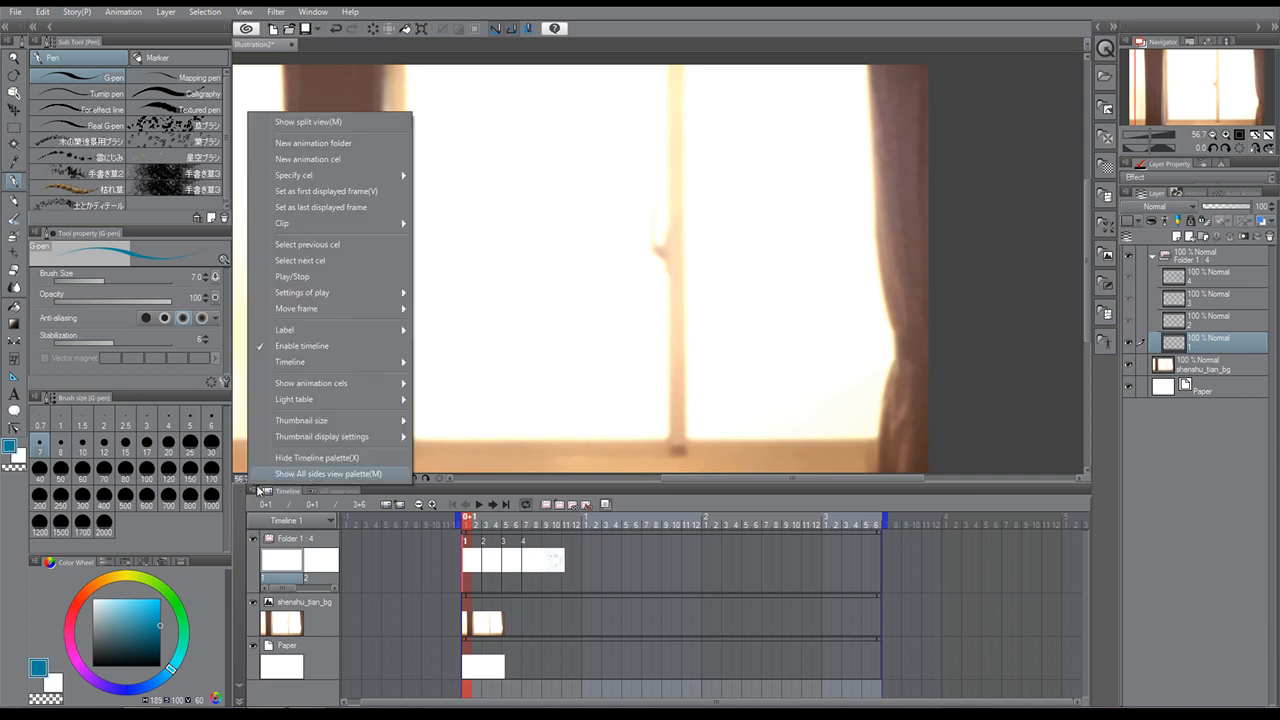
{"action": "mouse_move", "coordinate": [328, 314]}
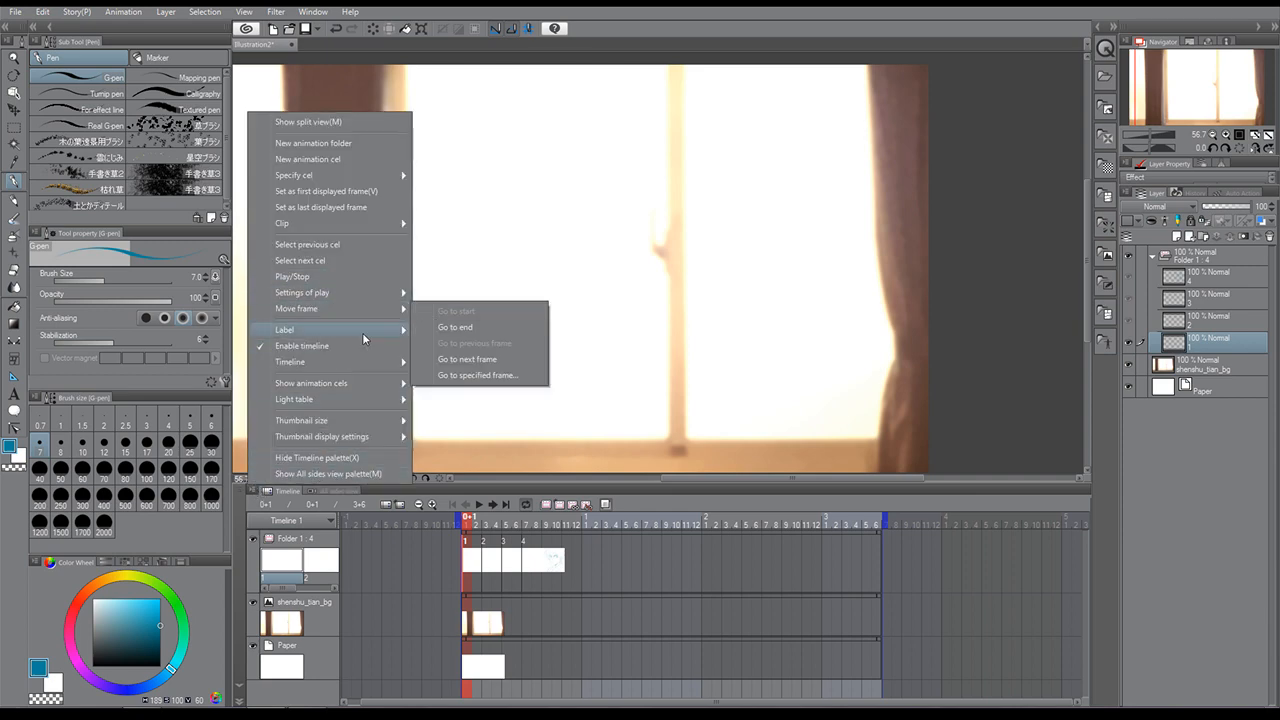
{"action": "mouse_move", "coordinate": [358, 362]}
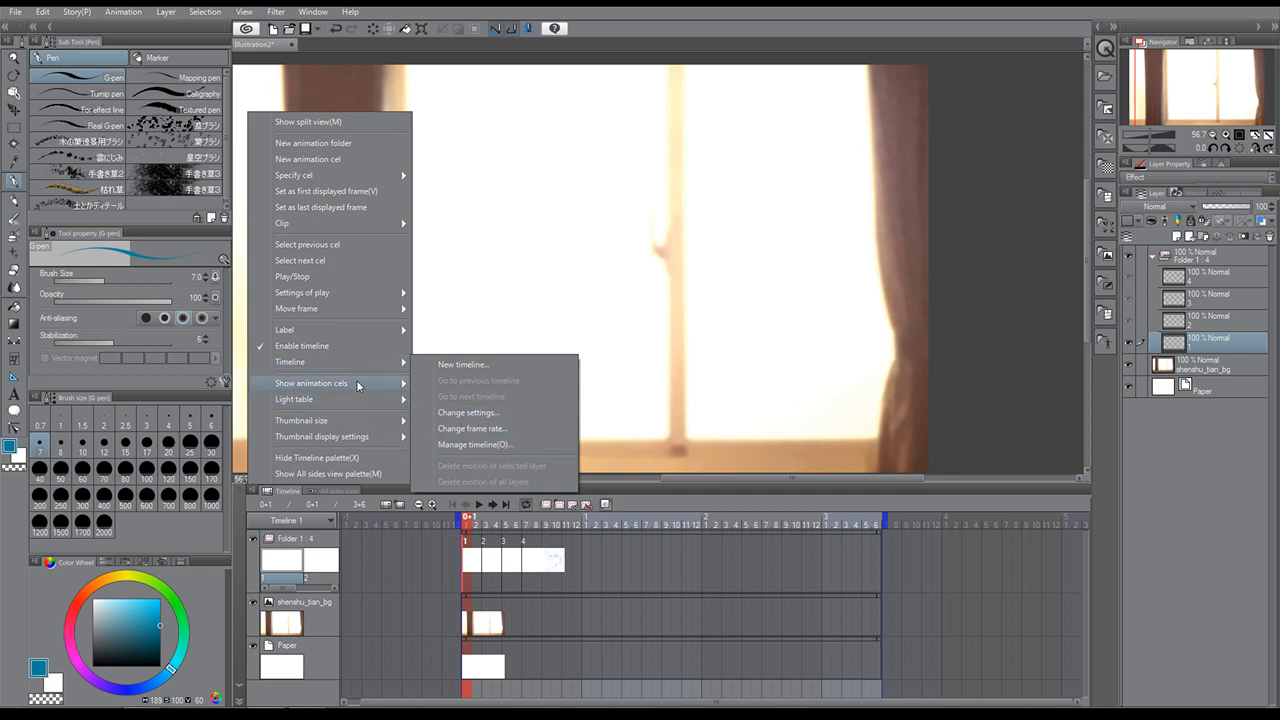
{"action": "left_click", "coordinate": [468, 417]}
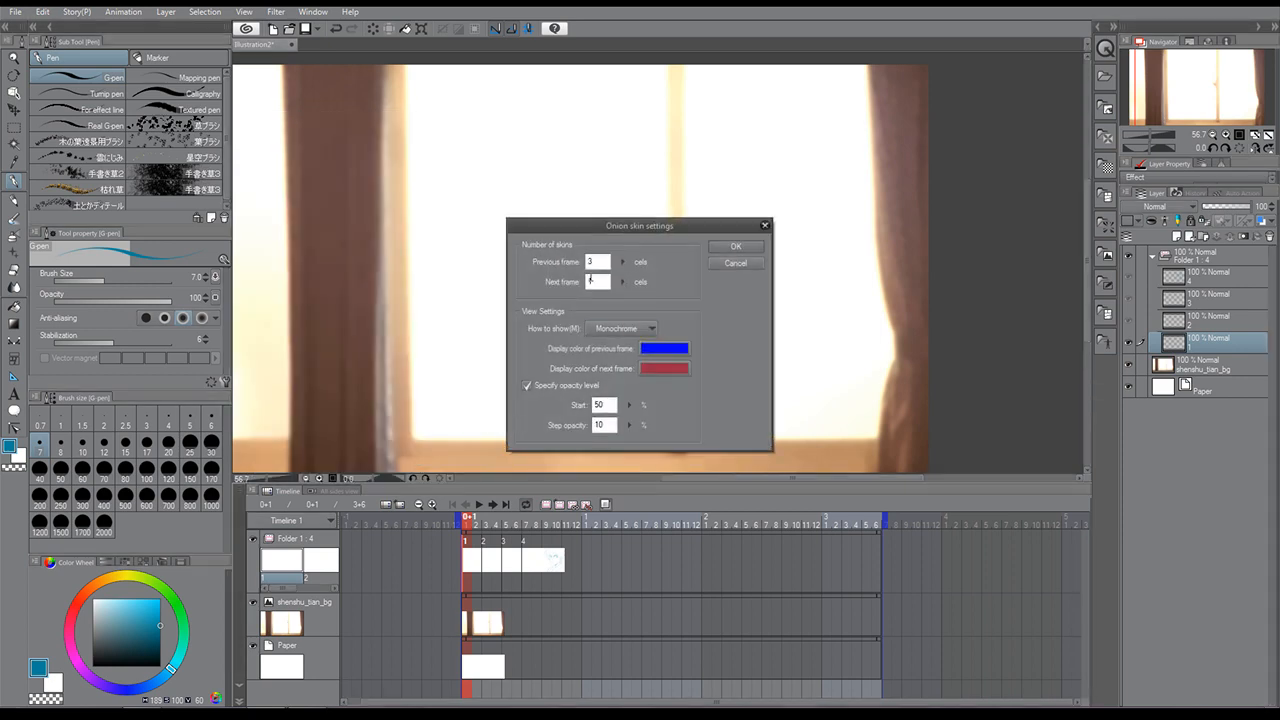
{"action": "left_click", "coordinate": [736, 247]}
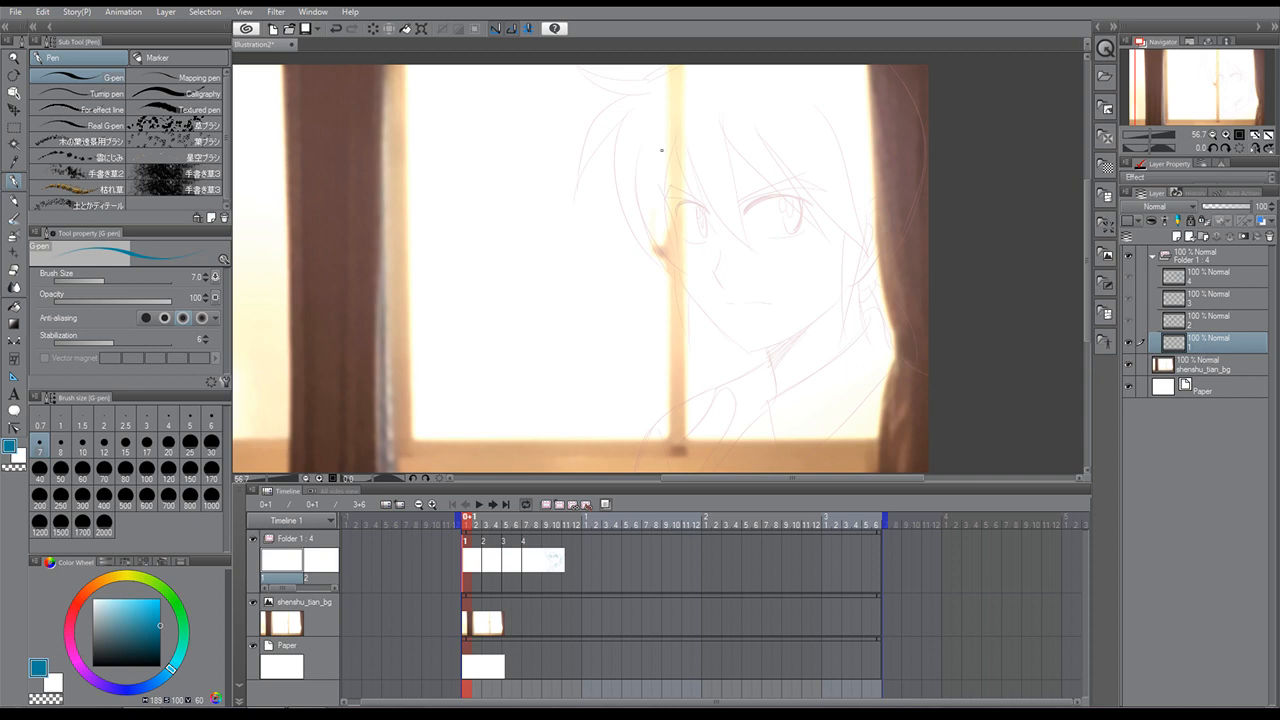
Sketch the side-turned face on cel 1 with its profile, jaw, shaded neck, eye and eyebrow, using the onion skin as a guide.
{"action": "left_click_drag", "start_coordinate": [656, 187], "coordinate": [675, 230]}
{"action": "mouse_move", "coordinate": [806, 309]}
{"action": "left_mouse_down"}
{"action": "mouse_move", "coordinate": [724, 352]}
{"action": "mouse_move", "coordinate": [762, 338]}
{"action": "mouse_move", "coordinate": [777, 404]}
{"action": "left_mouse_up"}
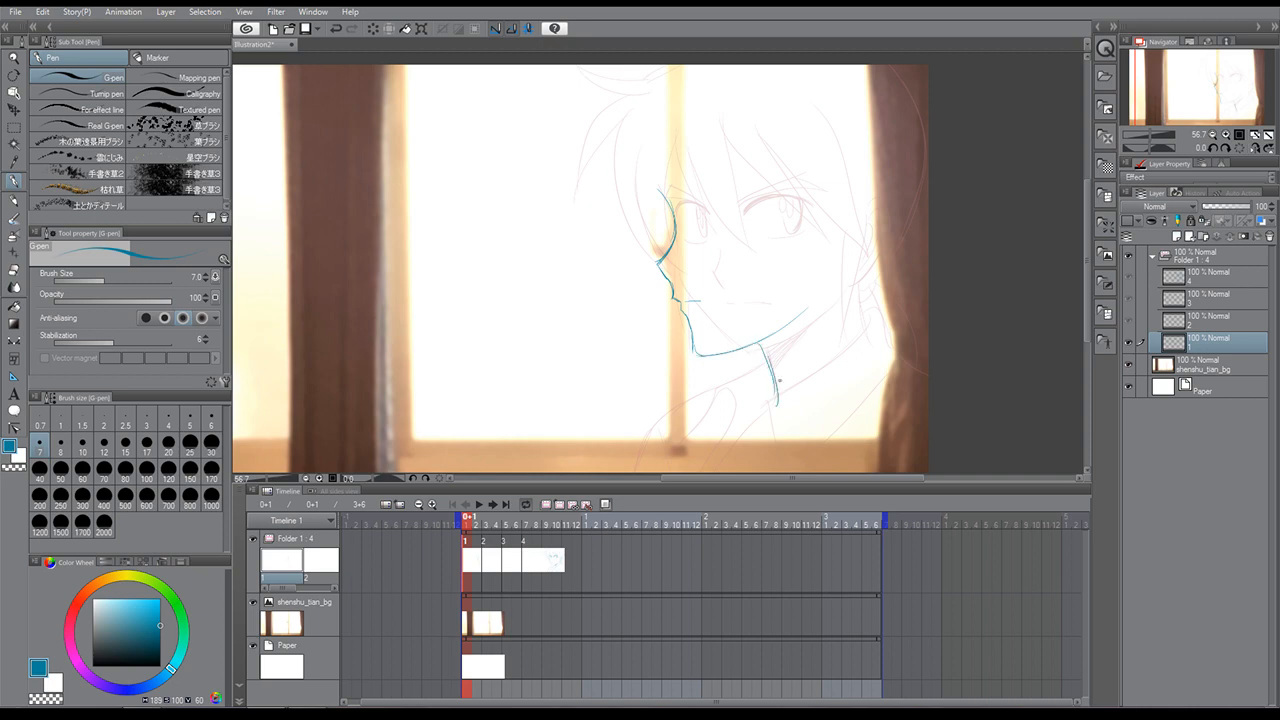
{"action": "mouse_move", "coordinate": [794, 320]}
{"action": "left_mouse_down"}
{"action": "mouse_move", "coordinate": [758, 348]}
{"action": "mouse_move", "coordinate": [764, 360]}
{"action": "left_mouse_up"}
{"action": "mouse_move", "coordinate": [734, 175]}
{"action": "left_mouse_down"}
{"action": "mouse_move", "coordinate": [681, 201]}
{"action": "mouse_move", "coordinate": [708, 167]}
{"action": "mouse_move", "coordinate": [688, 194]}
{"action": "left_mouse_up"}
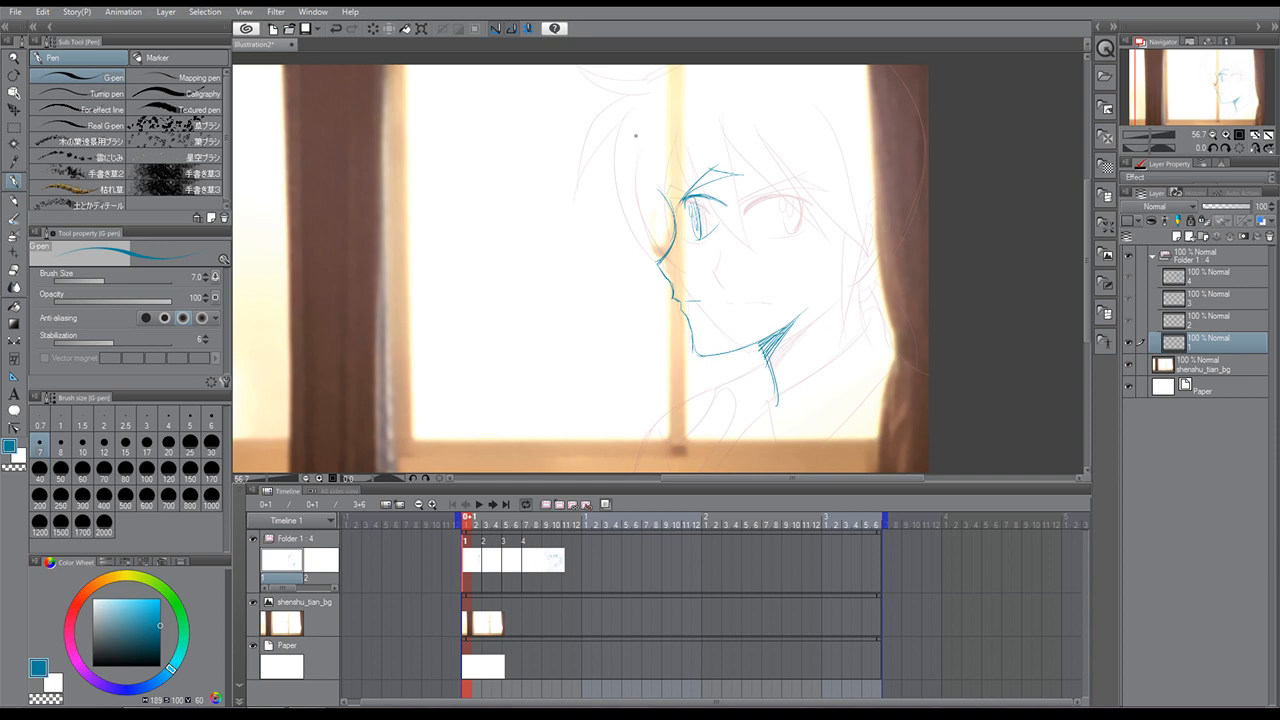
Draw the long hair strands along the front edge of the face on cel 1, cleaning them up with the eraser.
{"action": "mouse_move", "coordinate": [634, 122]}
{"action": "left_mouse_down"}
{"action": "mouse_move", "coordinate": [623, 185]}
{"action": "mouse_move", "coordinate": [643, 223]}
{"action": "left_mouse_up"}
{"action": "left_click_drag", "start_coordinate": [630, 149], "coordinate": [655, 237]}
{"action": "mouse_move", "coordinate": [630, 153]}
{"action": "left_mouse_down"}
{"action": "mouse_move", "coordinate": [644, 212]}
{"action": "mouse_move", "coordinate": [689, 264]}
{"action": "left_mouse_up"}
{"action": "left_click_drag", "start_coordinate": [650, 119], "coordinate": [689, 266]}
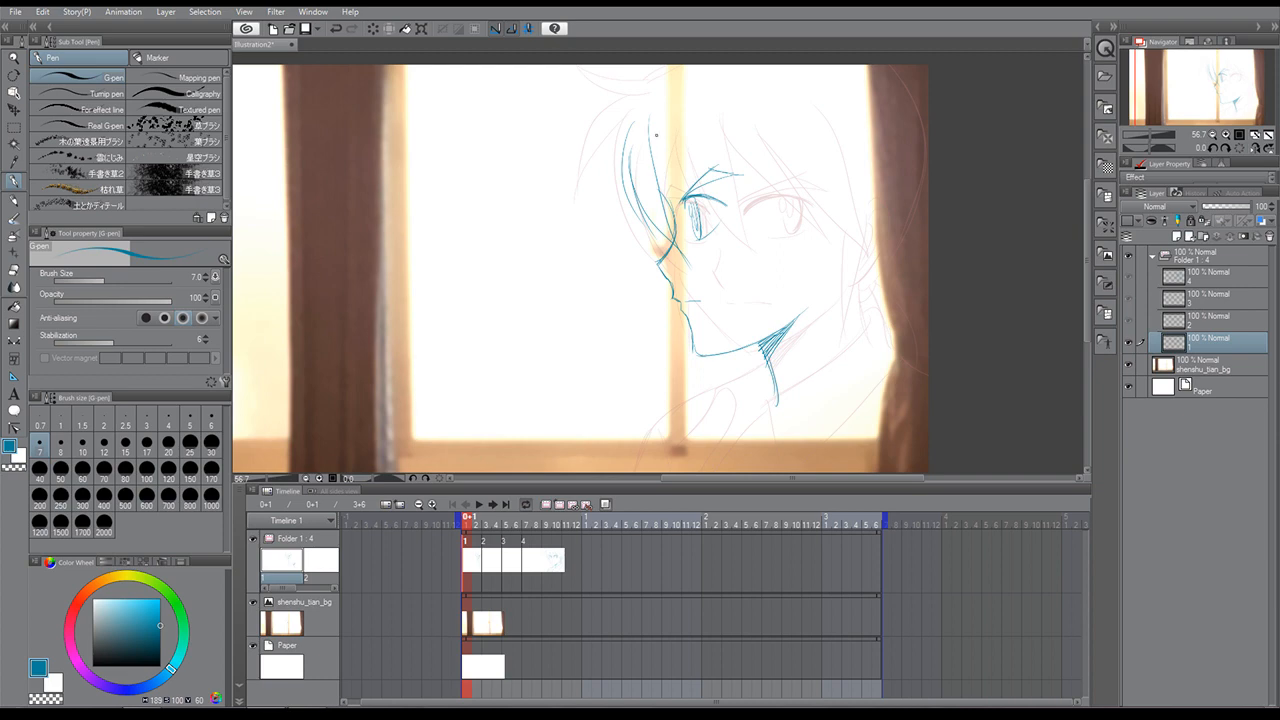
{"action": "left_click_drag", "start_coordinate": [655, 121], "coordinate": [667, 218]}
{"action": "key", "text": "e"}
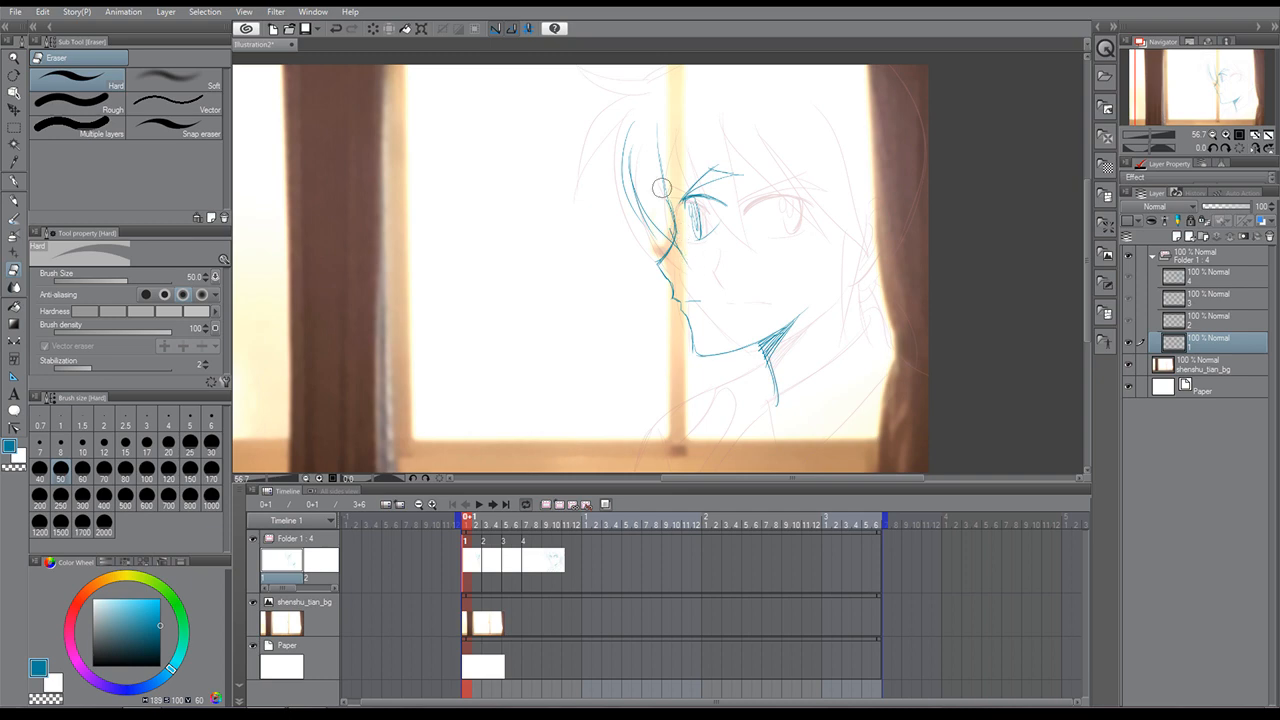
{"action": "key", "text": "p"}
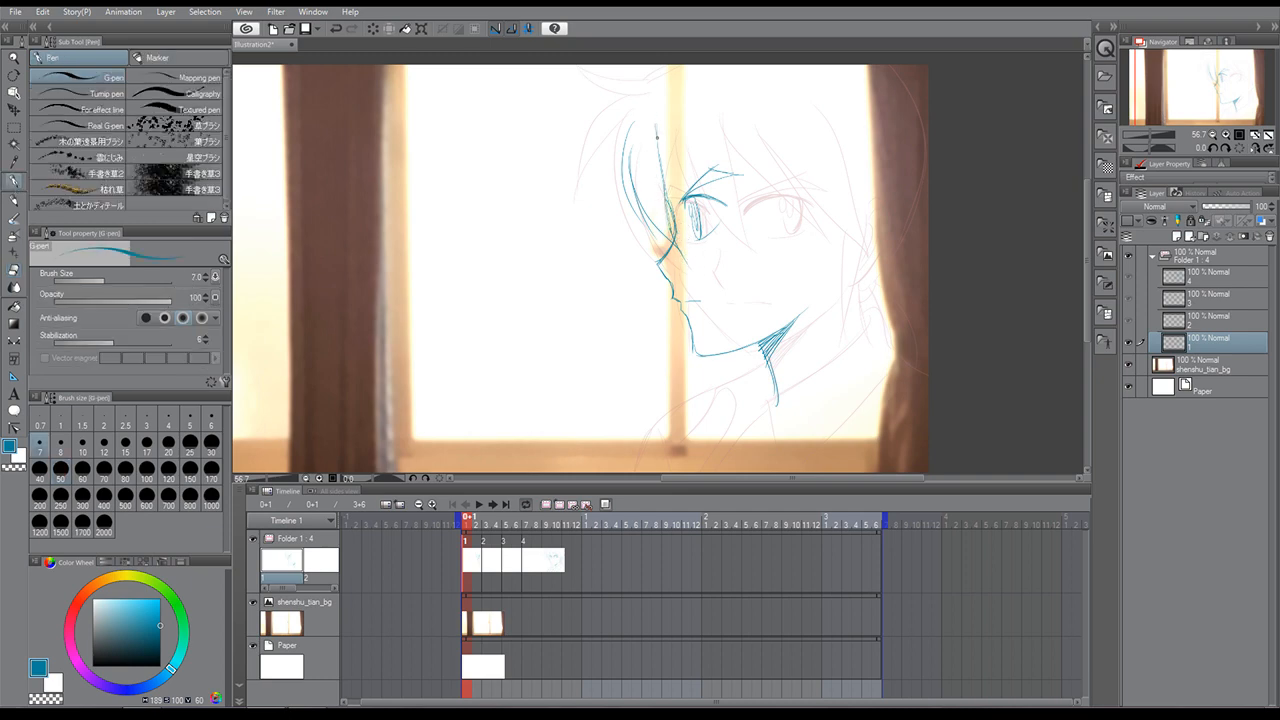
Draw the fringe strands across the forehead and the long side lock in front of the ear on cel 1.
{"action": "left_click_drag", "start_coordinate": [656, 131], "coordinate": [682, 165]}
{"action": "left_click_drag", "start_coordinate": [732, 202], "coordinate": [762, 244]}
{"action": "left_click_drag", "start_coordinate": [700, 148], "coordinate": [752, 226]}
{"action": "left_click_drag", "start_coordinate": [678, 128], "coordinate": [770, 216]}
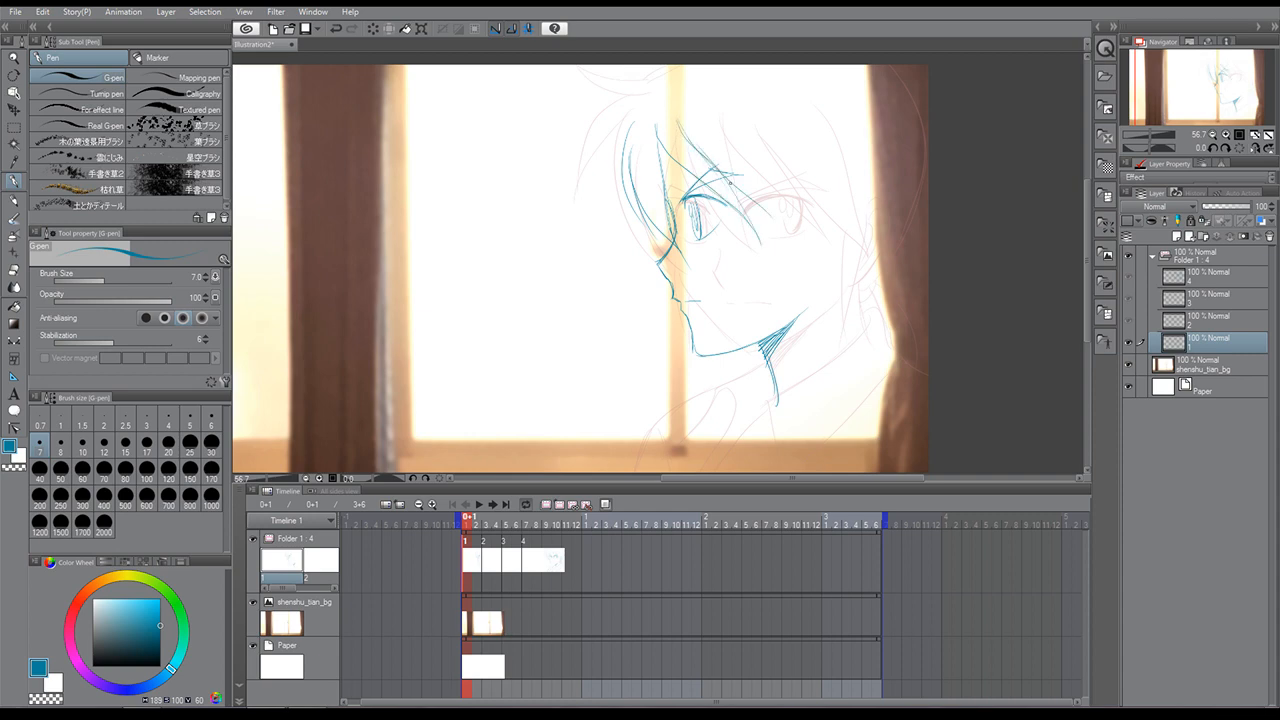
{"action": "left_click_drag", "start_coordinate": [710, 164], "coordinate": [796, 242]}
{"action": "left_click_drag", "start_coordinate": [734, 182], "coordinate": [798, 233]}
{"action": "mouse_move", "coordinate": [741, 103]}
{"action": "left_mouse_down"}
{"action": "mouse_move", "coordinate": [800, 176]}
{"action": "mouse_move", "coordinate": [806, 250]}
{"action": "left_mouse_up"}
{"action": "left_click_drag", "start_coordinate": [801, 258], "coordinate": [802, 353]}
{"action": "left_click_drag", "start_coordinate": [820, 219], "coordinate": [804, 351]}
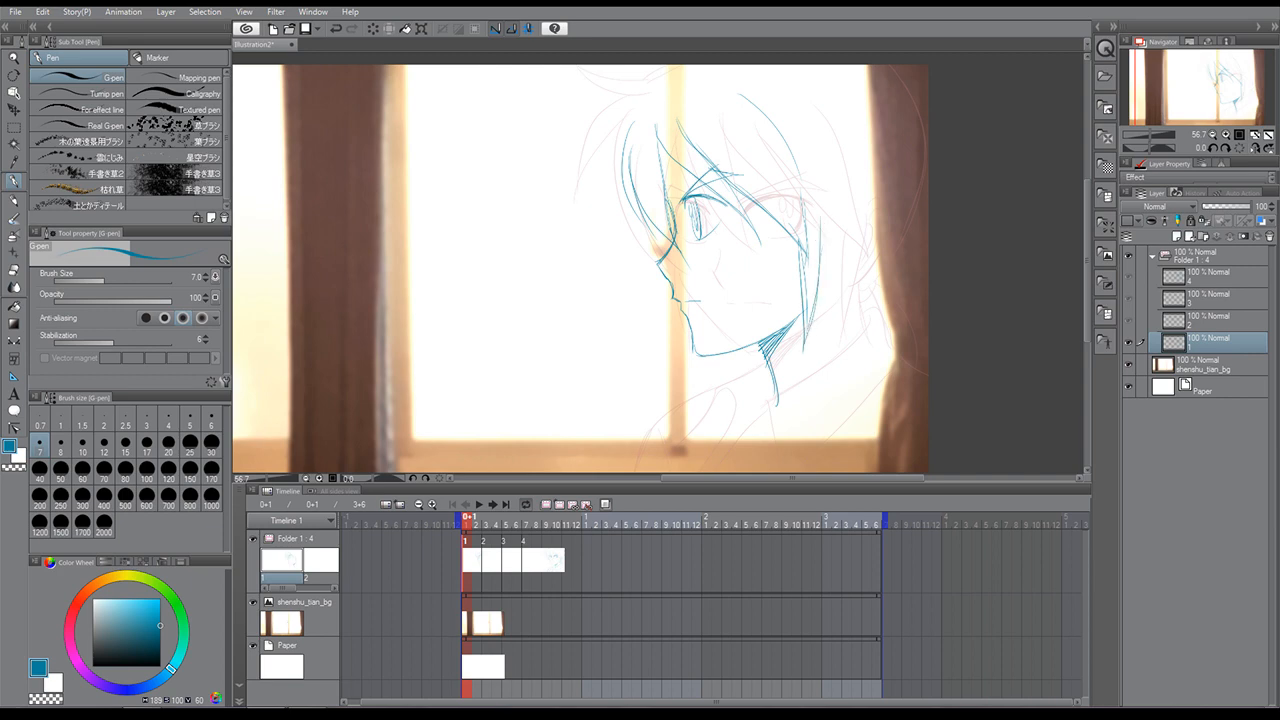
Reselect the dark blue drawing colour and erase excess lines around the side lock and neck.
{"action": "left_click", "coordinate": [93, 665]}
{"action": "left_click", "coordinate": [42, 10]}
{"action": "left_click", "coordinate": [64, 28]}
{"action": "left_click", "coordinate": [159, 626]}
{"action": "left_click", "coordinate": [14, 270]}
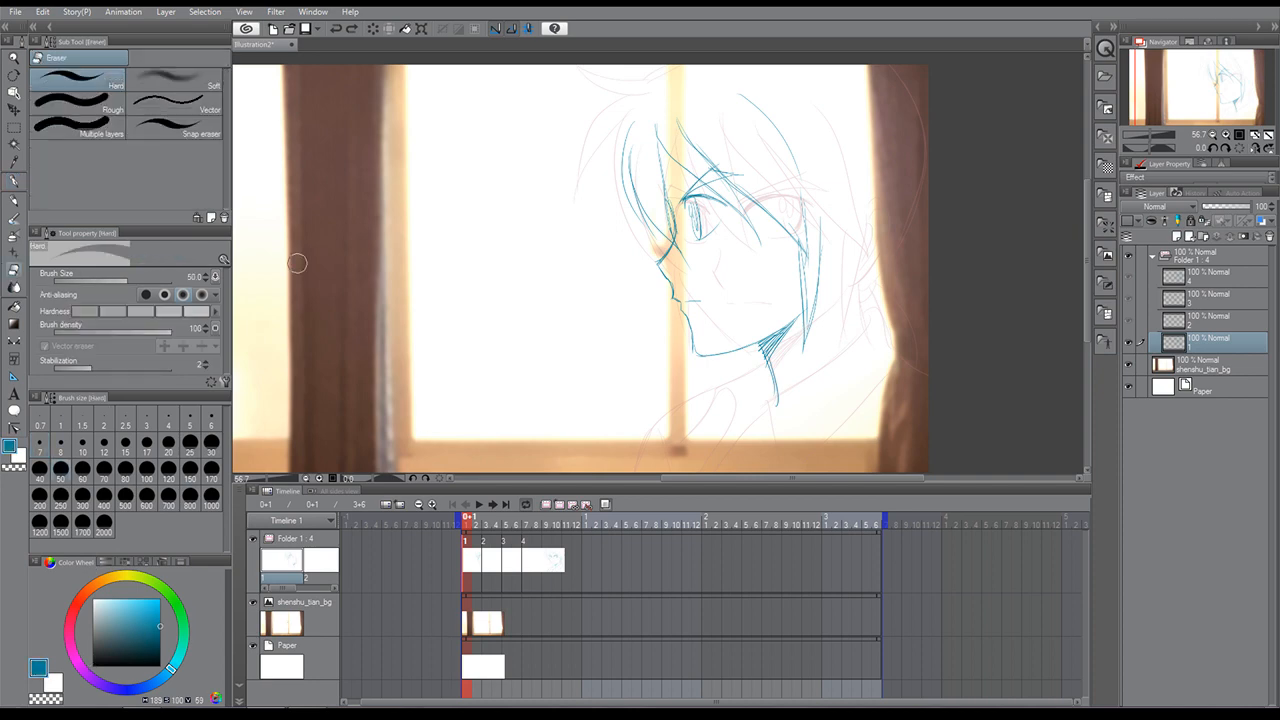
{"action": "left_click_drag", "start_coordinate": [812, 250], "coordinate": [806, 272]}
{"action": "left_click", "coordinate": [14, 183]}
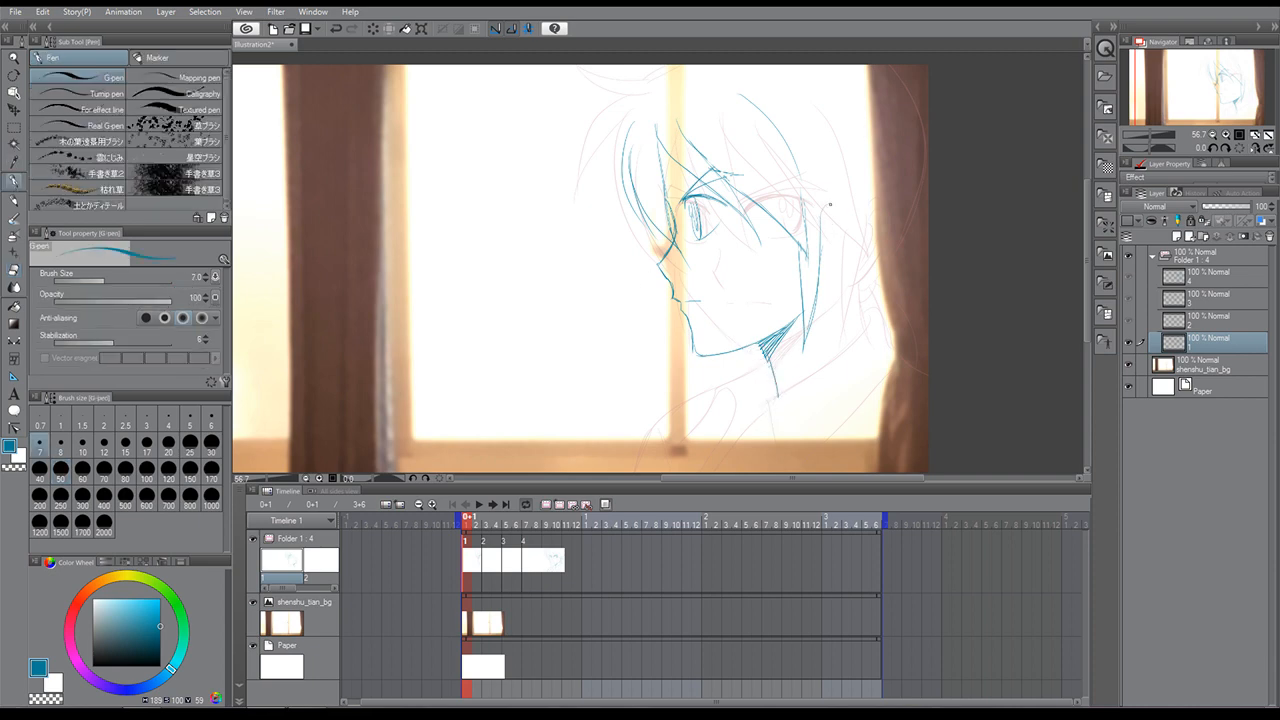
Draw the ear, collar, shoulders and back of the head with the tied hair on cel 1.
{"action": "left_click_drag", "start_coordinate": [852, 229], "coordinate": [816, 290]}
{"action": "mouse_move", "coordinate": [821, 284]}
{"action": "left_mouse_down"}
{"action": "mouse_move", "coordinate": [859, 293]}
{"action": "mouse_move", "coordinate": [873, 338]}
{"action": "mouse_move", "coordinate": [861, 306]}
{"action": "mouse_move", "coordinate": [866, 325]}
{"action": "mouse_move", "coordinate": [838, 358]}
{"action": "mouse_move", "coordinate": [781, 394]}
{"action": "left_mouse_up"}
{"action": "mouse_move", "coordinate": [837, 360]}
{"action": "left_mouse_down"}
{"action": "mouse_move", "coordinate": [757, 424]}
{"action": "mouse_move", "coordinate": [761, 405]}
{"action": "mouse_move", "coordinate": [778, 470]}
{"action": "left_mouse_up"}
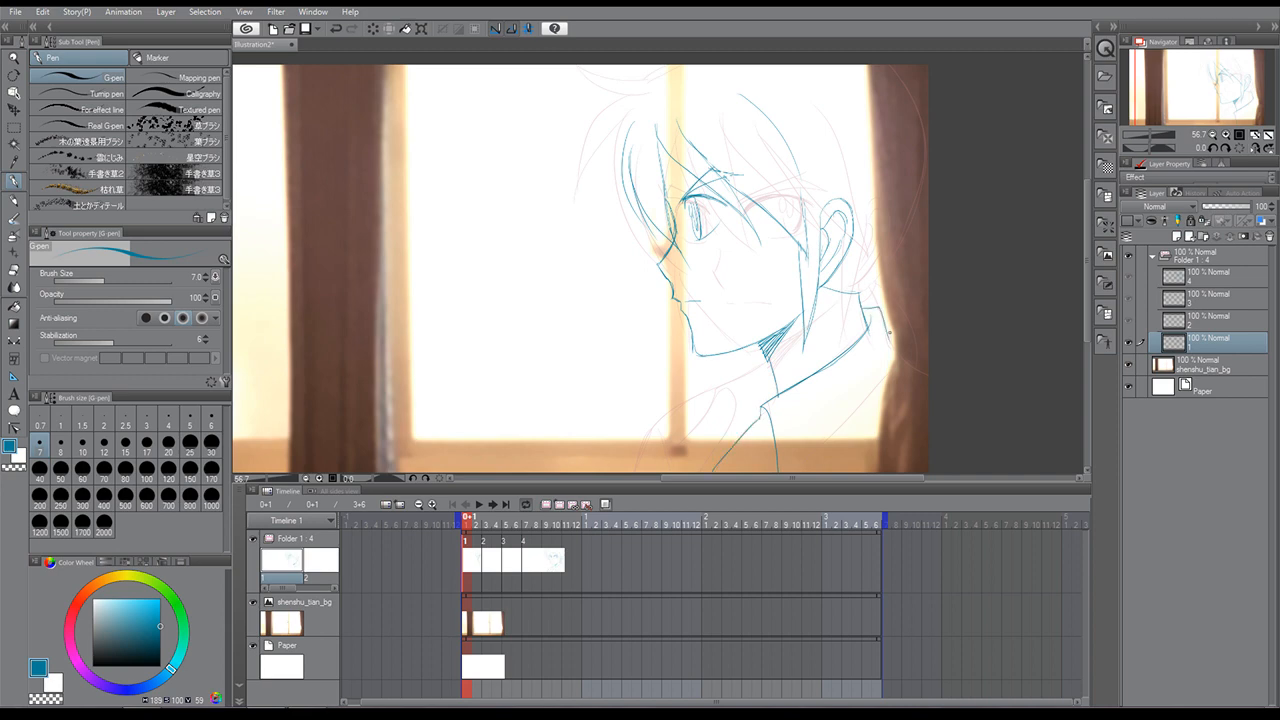
{"action": "left_click_drag", "start_coordinate": [897, 350], "coordinate": [826, 442]}
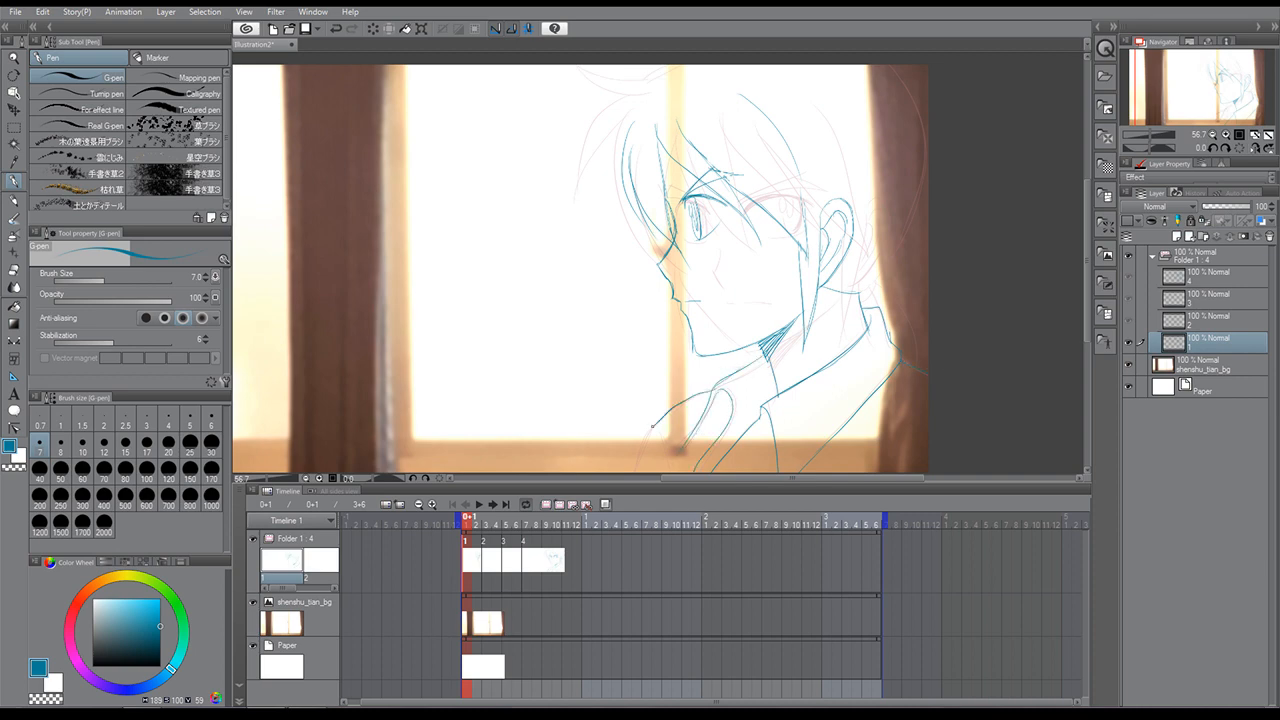
{"action": "left_click_drag", "start_coordinate": [652, 426], "coordinate": [636, 483]}
{"action": "key", "text": "e"}
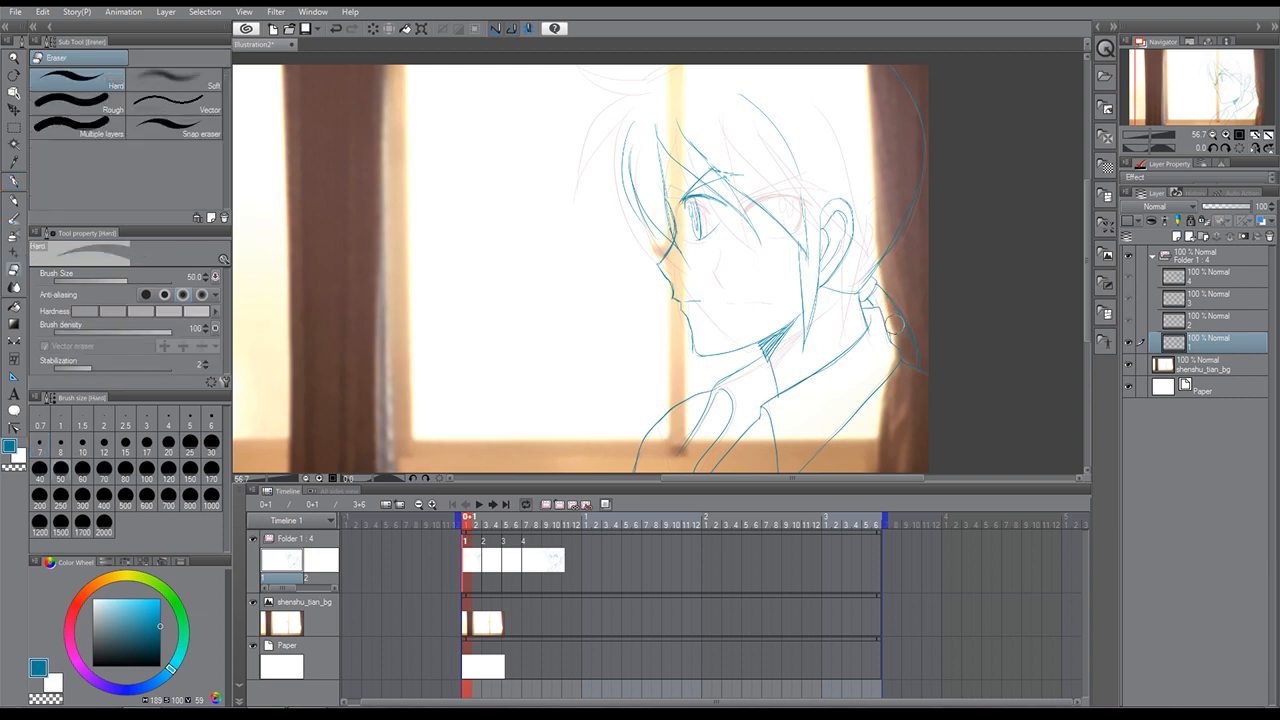
{"action": "left_click", "coordinate": [14, 181]}
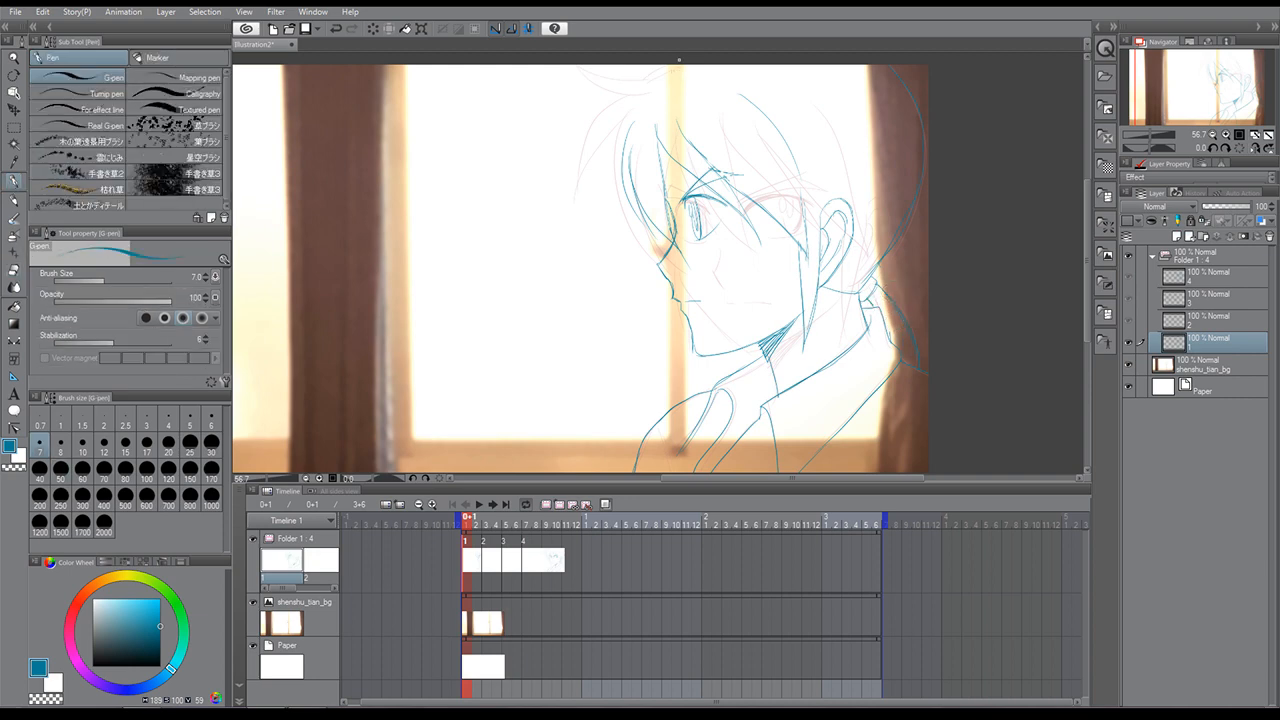
Draw the outer hair tufts at the front of the head on cel 1, erasing and redrawing the lower strands.
{"action": "mouse_move", "coordinate": [640, 62]}
{"action": "left_mouse_down"}
{"action": "mouse_move", "coordinate": [584, 97]}
{"action": "mouse_move", "coordinate": [576, 170]}
{"action": "left_mouse_up"}
{"action": "mouse_move", "coordinate": [632, 122]}
{"action": "left_mouse_down"}
{"action": "mouse_move", "coordinate": [586, 160]}
{"action": "mouse_move", "coordinate": [572, 194]}
{"action": "left_mouse_up"}
{"action": "left_click_drag", "start_coordinate": [626, 92], "coordinate": [575, 198]}
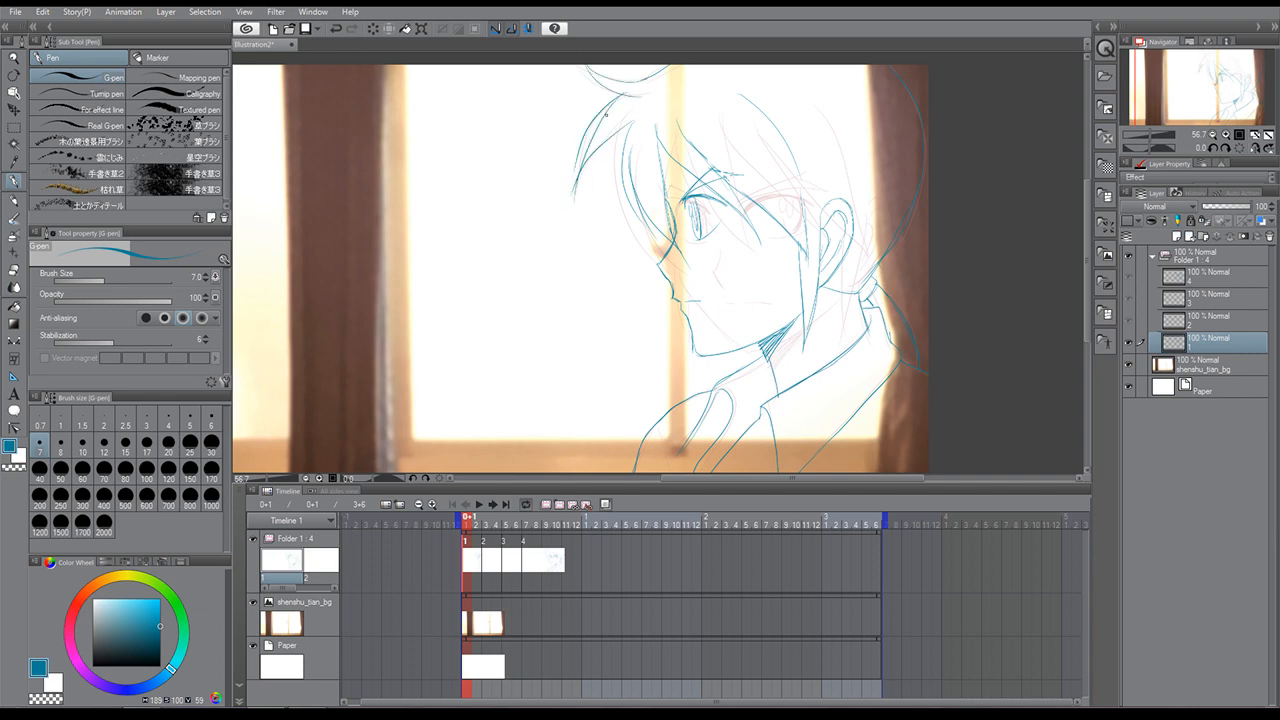
{"action": "left_click_drag", "start_coordinate": [600, 128], "coordinate": [577, 205]}
{"action": "key", "text": "e"}
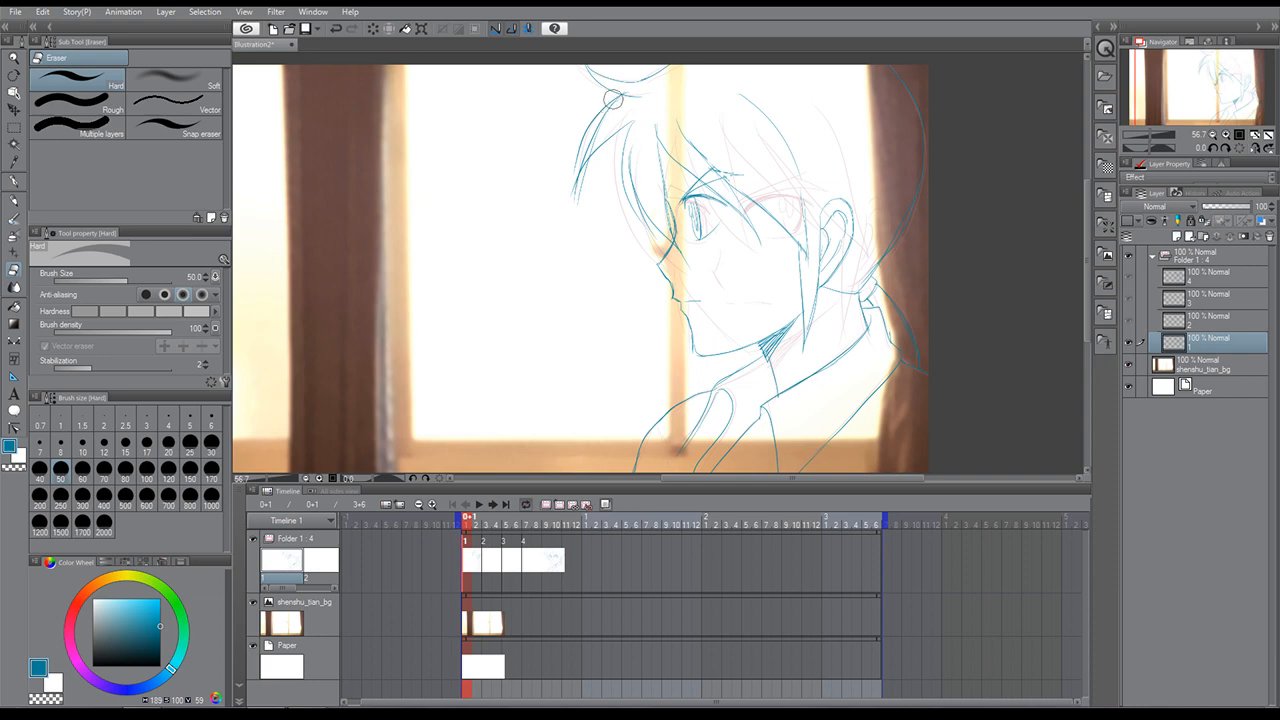
{"action": "left_click_drag", "start_coordinate": [608, 100], "coordinate": [573, 162]}
{"action": "left_click_drag", "start_coordinate": [612, 110], "coordinate": [573, 220]}
{"action": "left_click", "coordinate": [14, 182]}
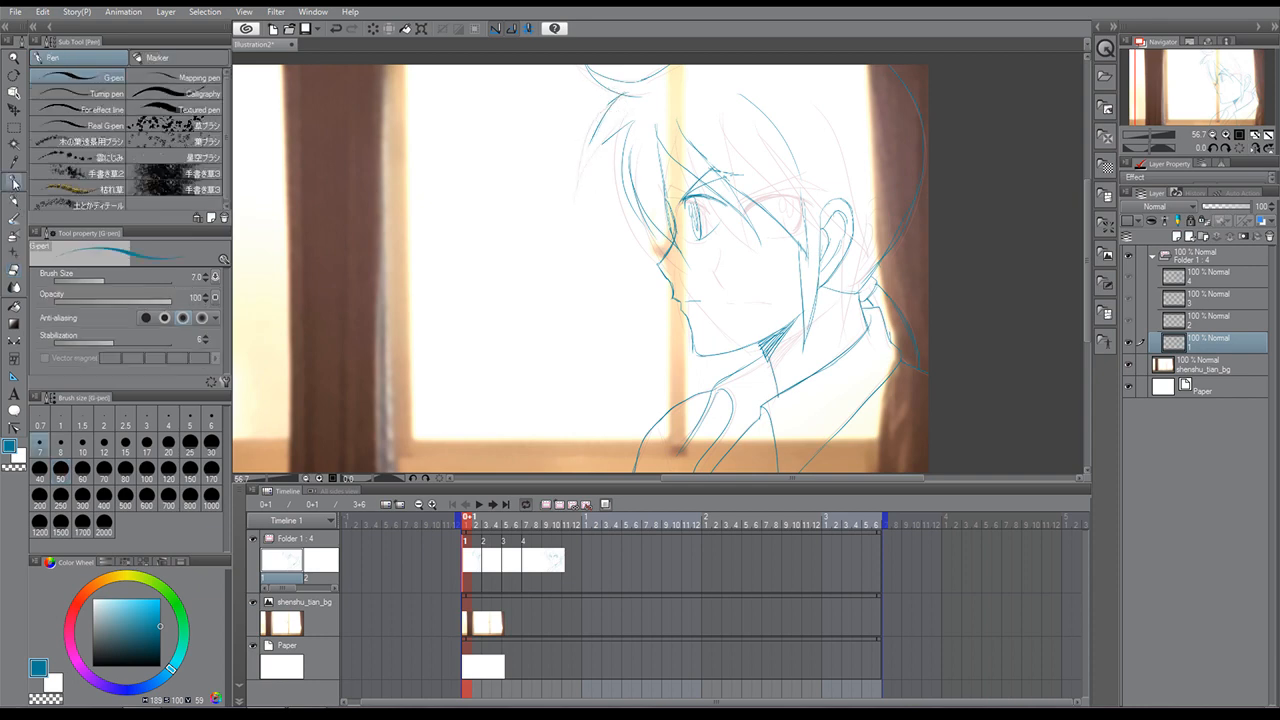
{"action": "left_click_drag", "start_coordinate": [612, 136], "coordinate": [579, 188]}
{"action": "left_click_drag", "start_coordinate": [606, 112], "coordinate": [576, 206]}
Step through cels 2, 3 and 4 on the timeline to check their onion skin display.
{"action": "left_click", "coordinate": [487, 558]}
{"action": "left_click", "coordinate": [506, 556]}
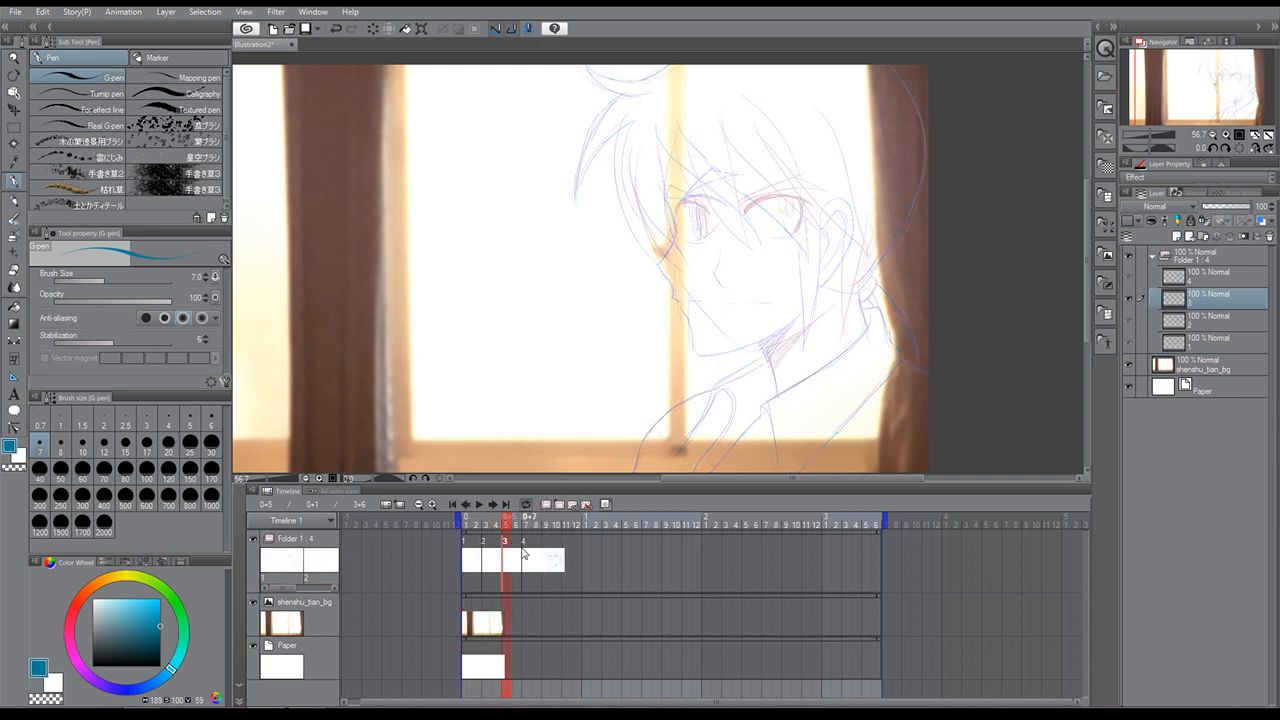
{"action": "left_click", "coordinate": [524, 553]}
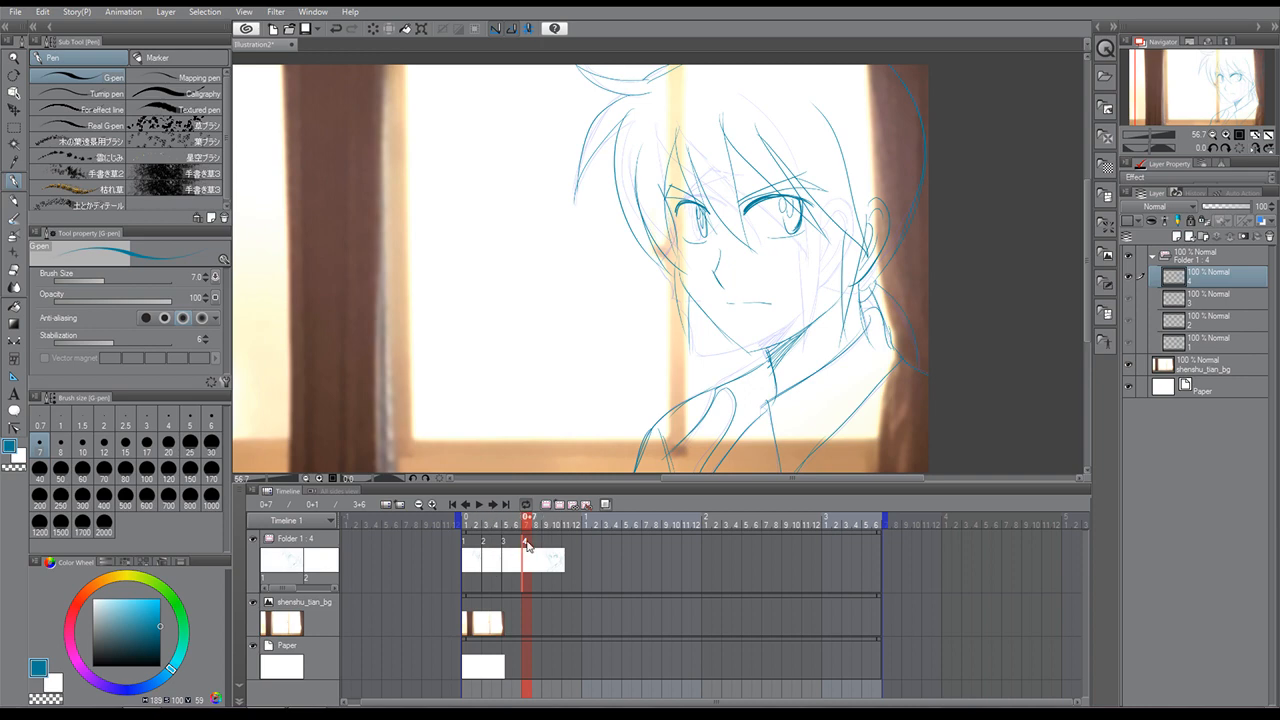
Move cel 4 to frame 9 on the timeline, comparing it with frame 7 and trying a position further along before returning it.
{"action": "left_click_drag", "start_coordinate": [527, 545], "coordinate": [545, 546]}
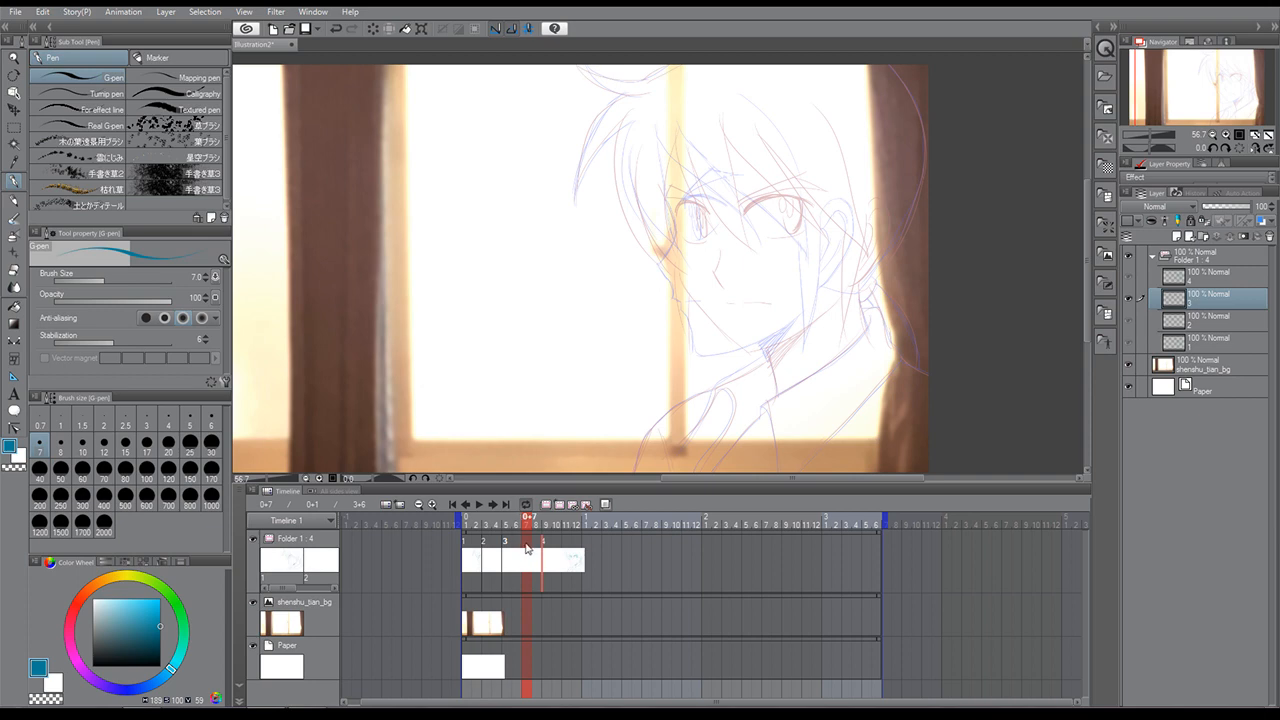
{"action": "left_click", "coordinate": [545, 548]}
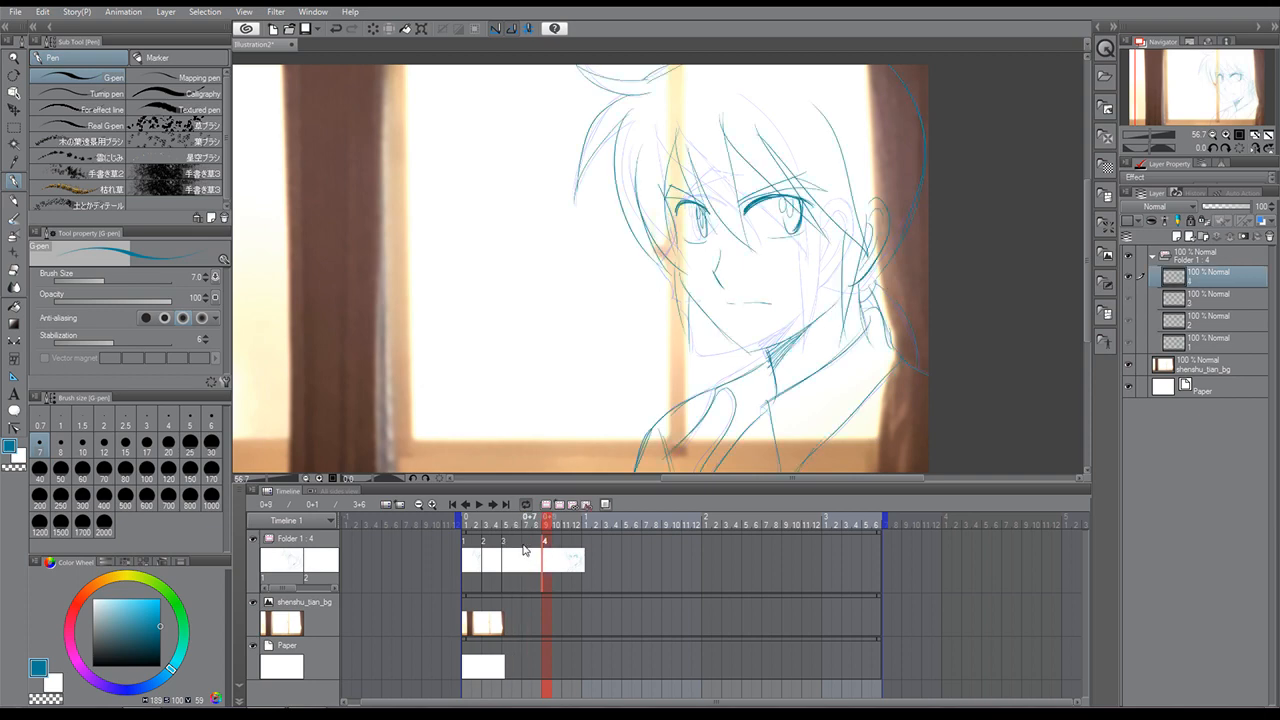
{"action": "left_click", "coordinate": [524, 549]}
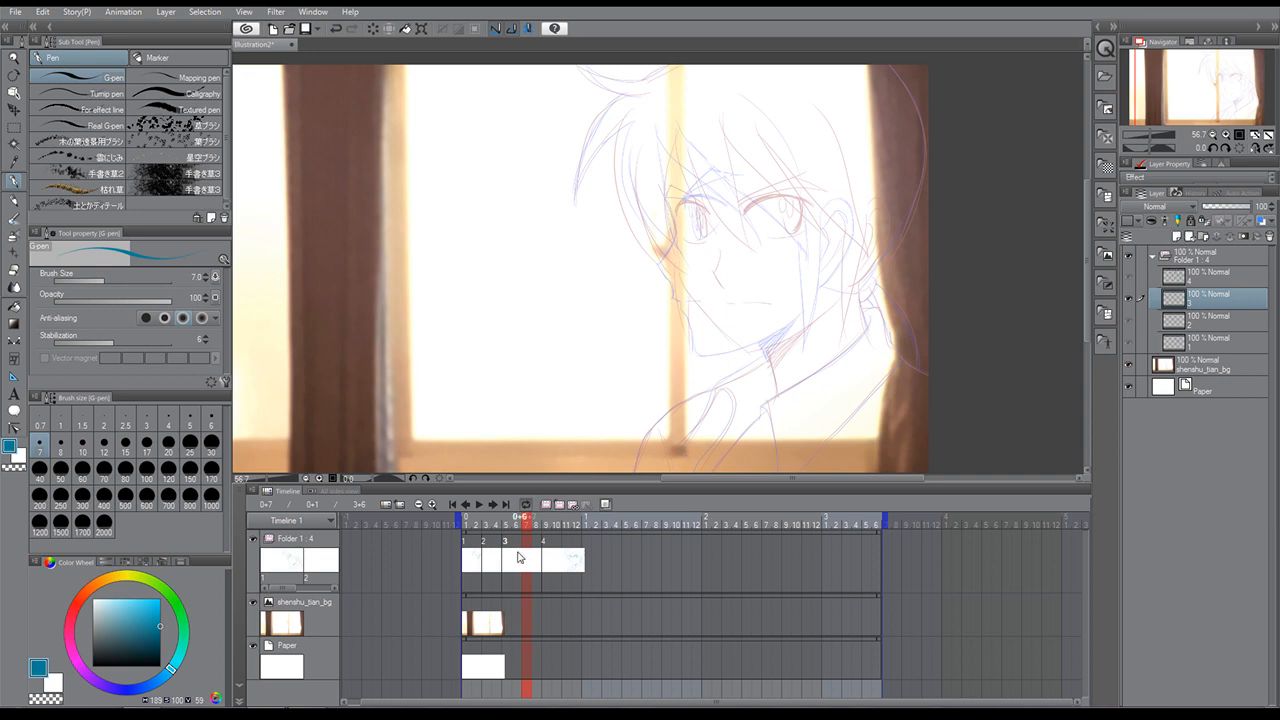
{"action": "left_click", "coordinate": [545, 556]}
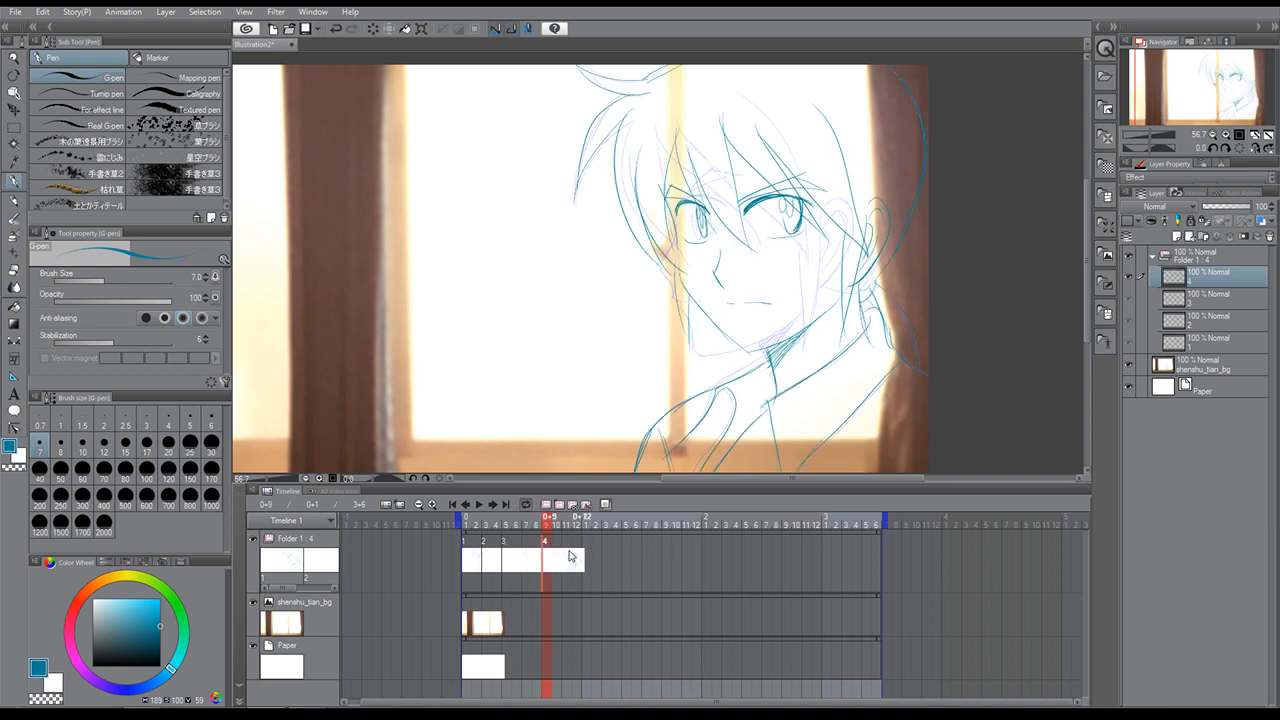
{"action": "left_click_drag", "start_coordinate": [642, 548], "coordinate": [642, 548]}
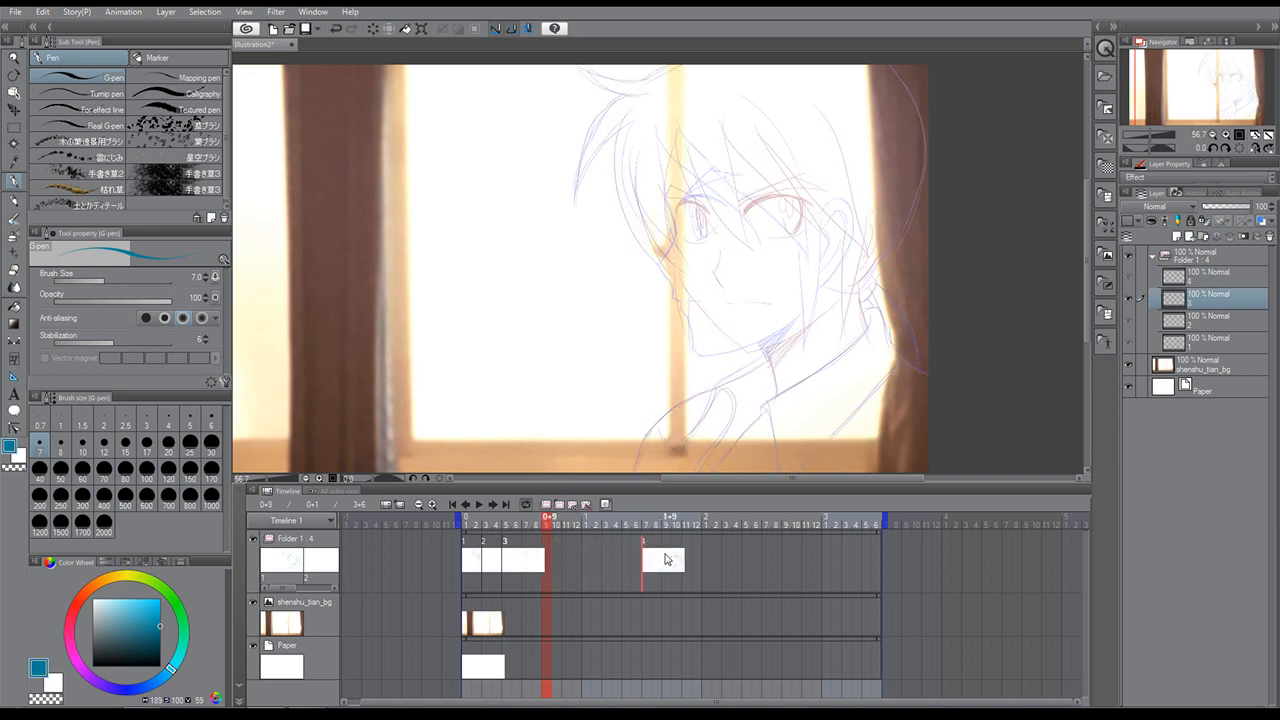
{"action": "left_click_drag", "start_coordinate": [565, 546], "coordinate": [549, 544]}
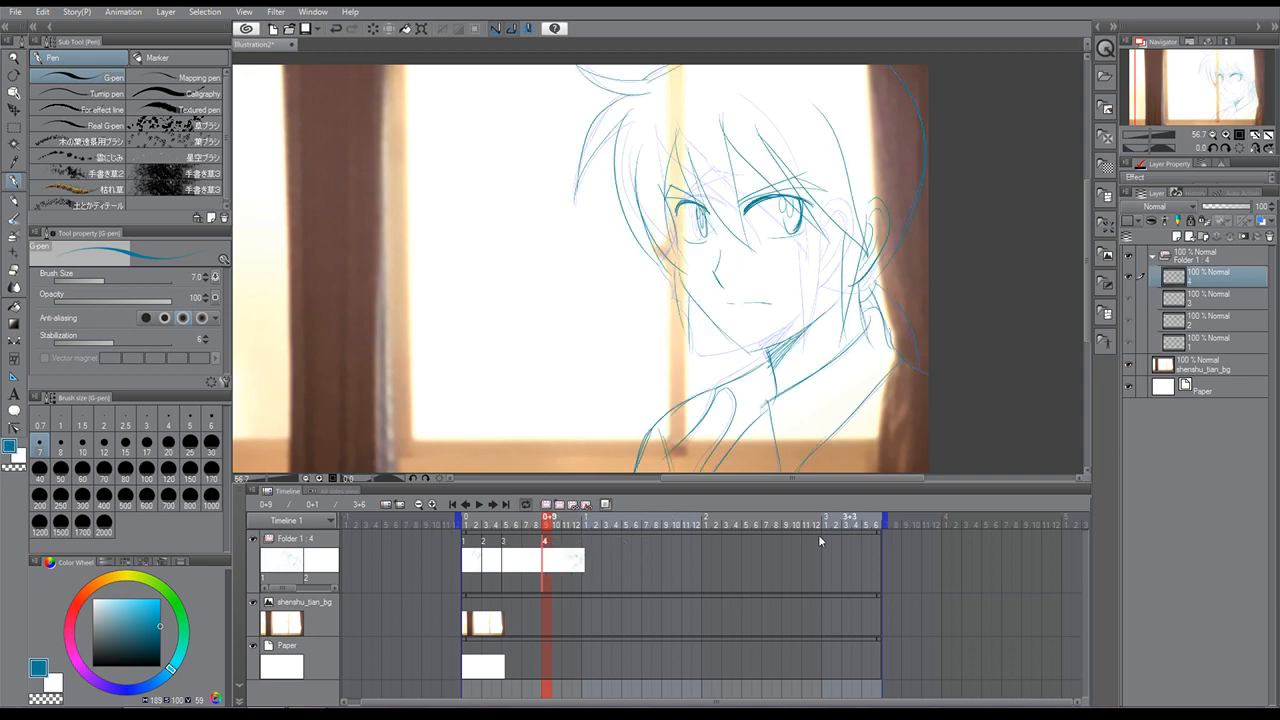
Add a new cel directly above cel 3 in the animation folder and assign it to frame 7.
{"action": "left_click", "coordinate": [1192, 301]}
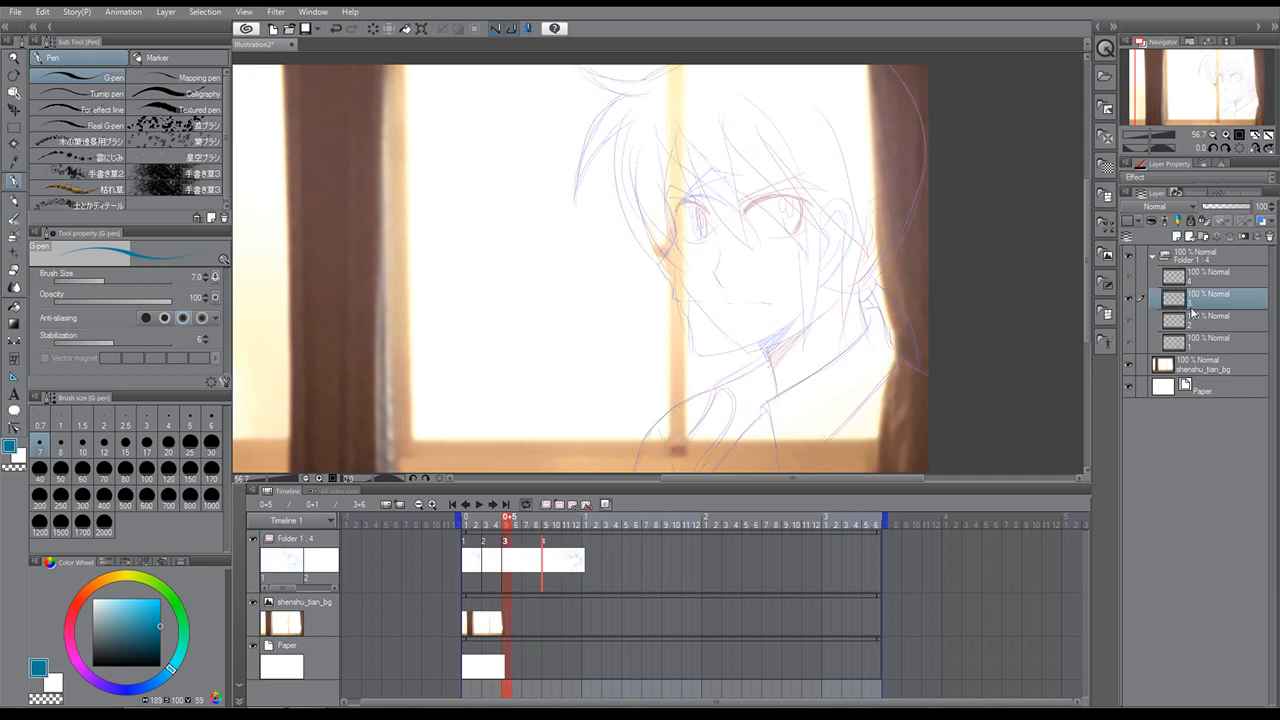
{"action": "left_click", "coordinate": [1178, 238]}
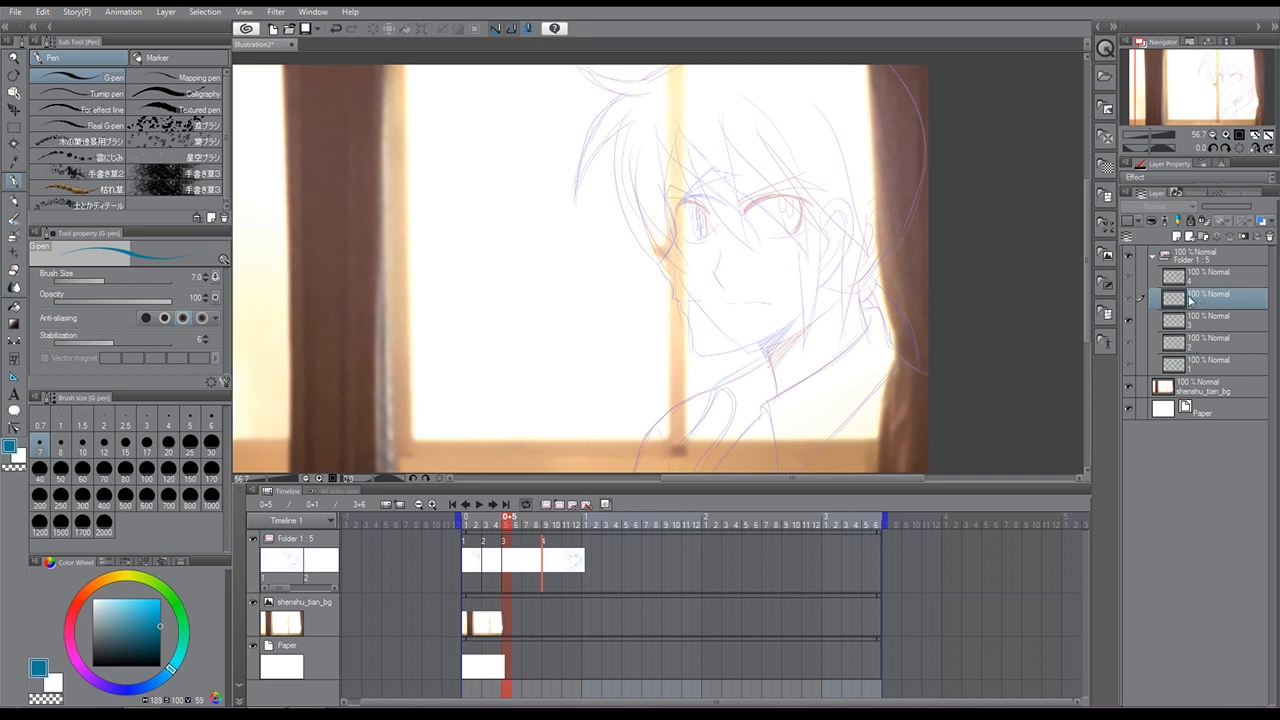
{"action": "left_click", "coordinate": [528, 545]}
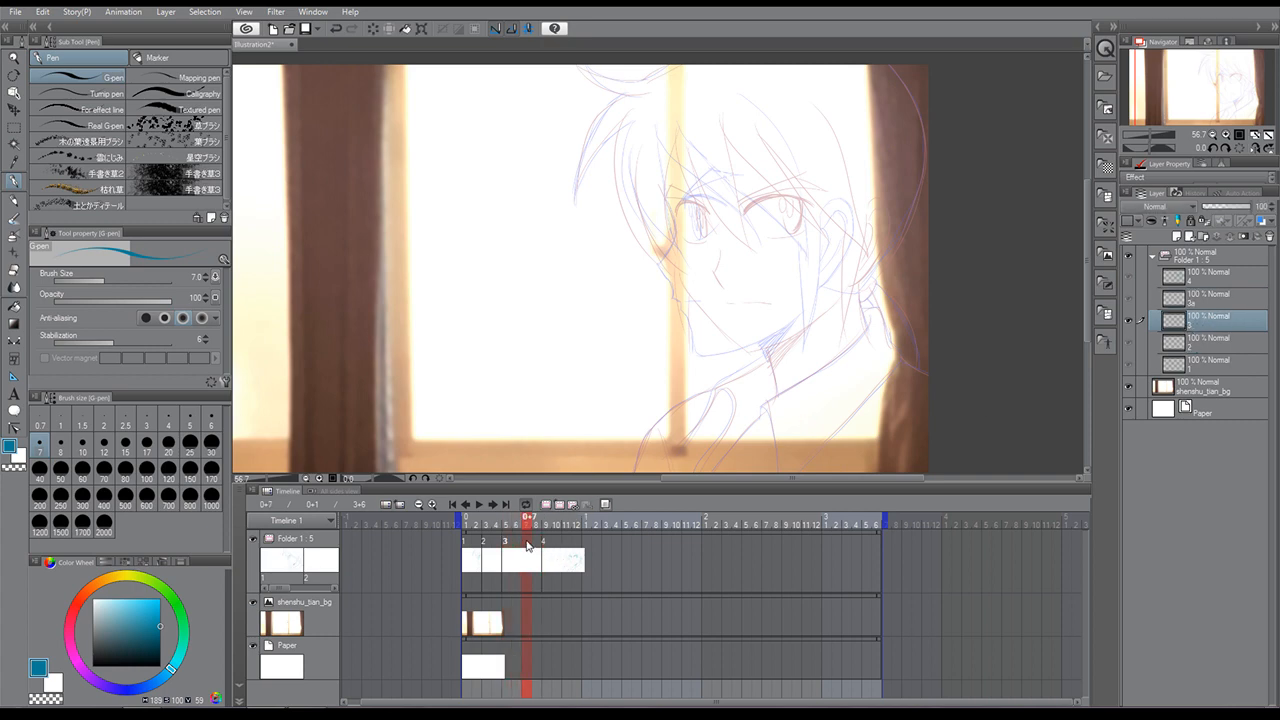
{"action": "left_click", "coordinate": [528, 545]}
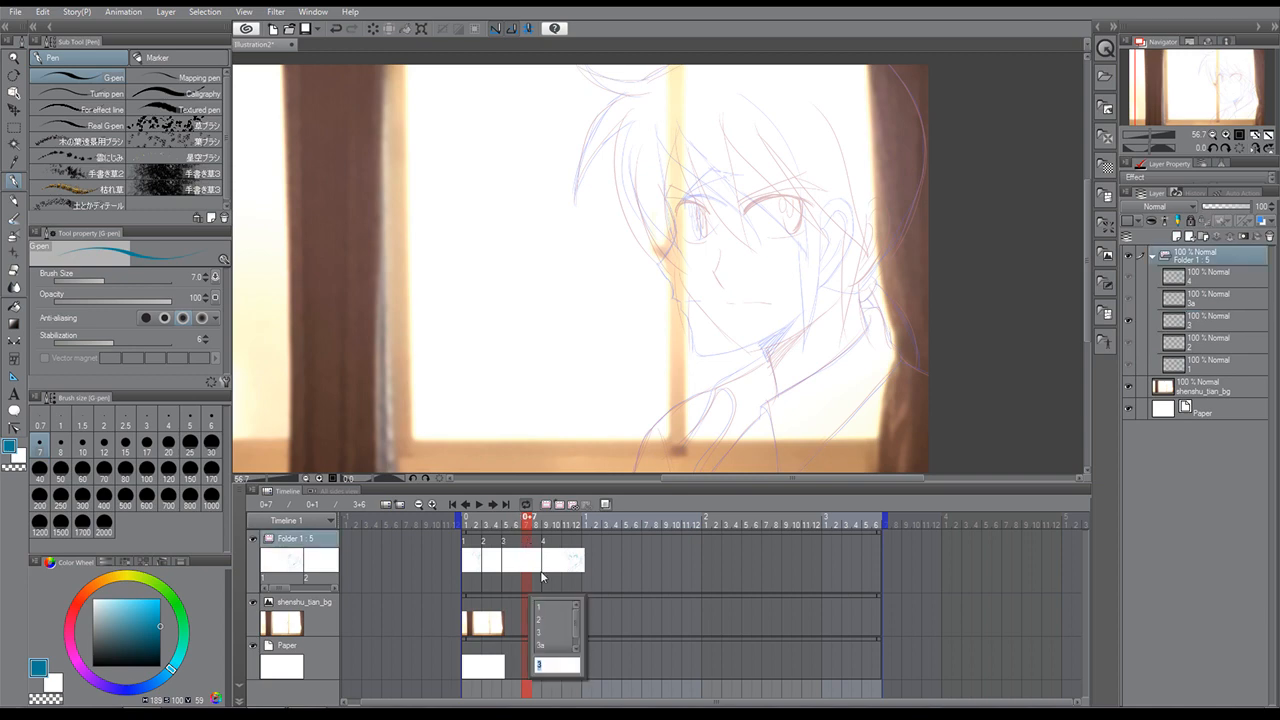
{"action": "left_click", "coordinate": [535, 650]}
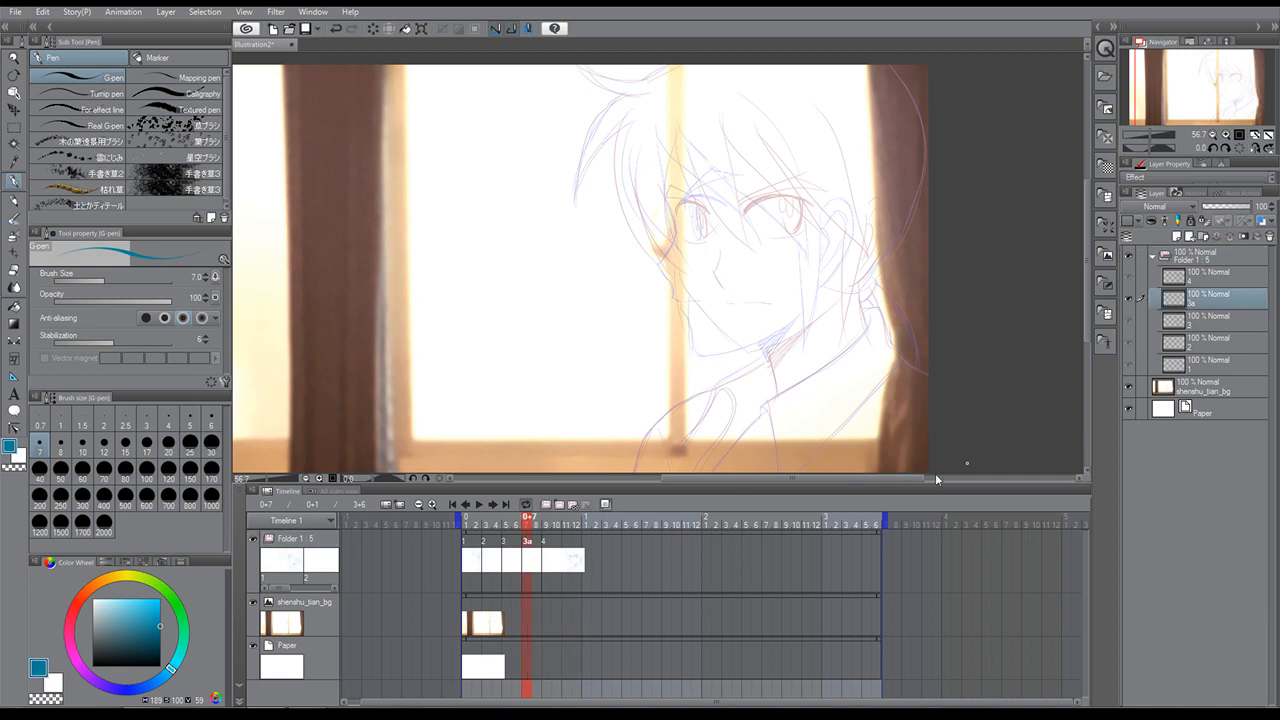
Rename the last cel, 4, as 5 and the inserted cel 3a as 4.
{"action": "double_click", "coordinate": [1191, 281]}
{"action": "type", "text": "5"}
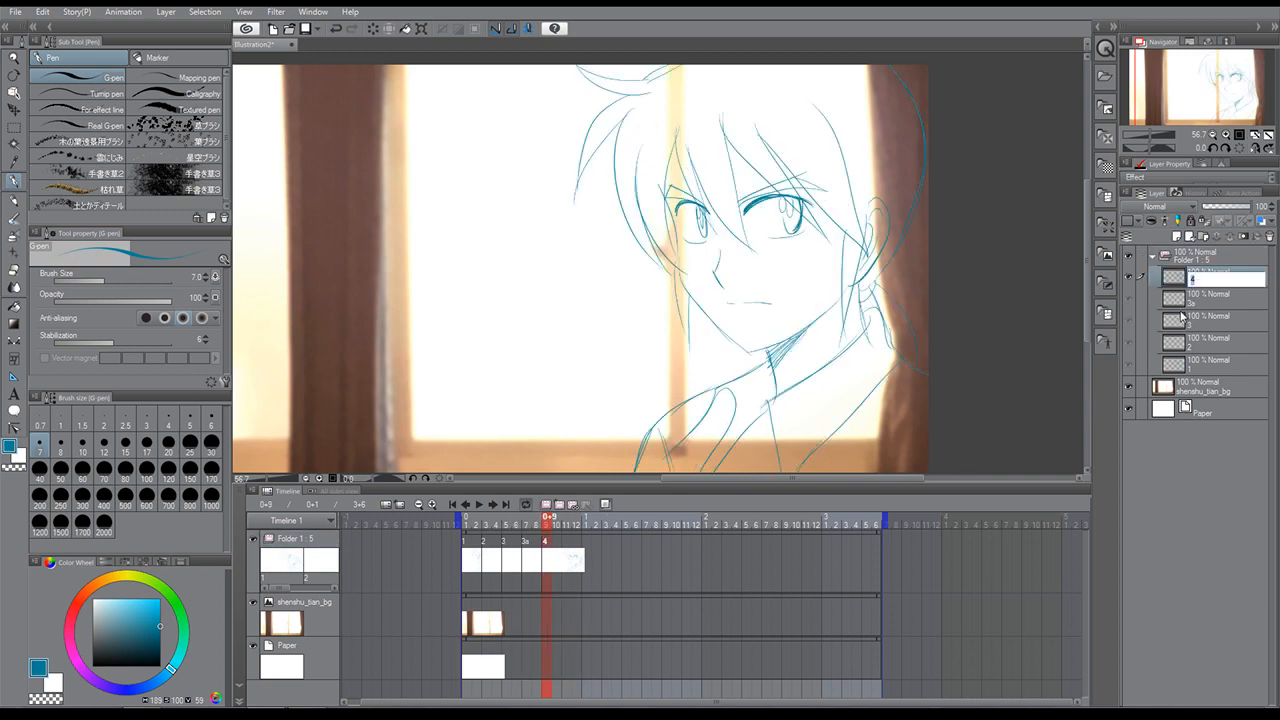
{"action": "key", "text": "Return"}
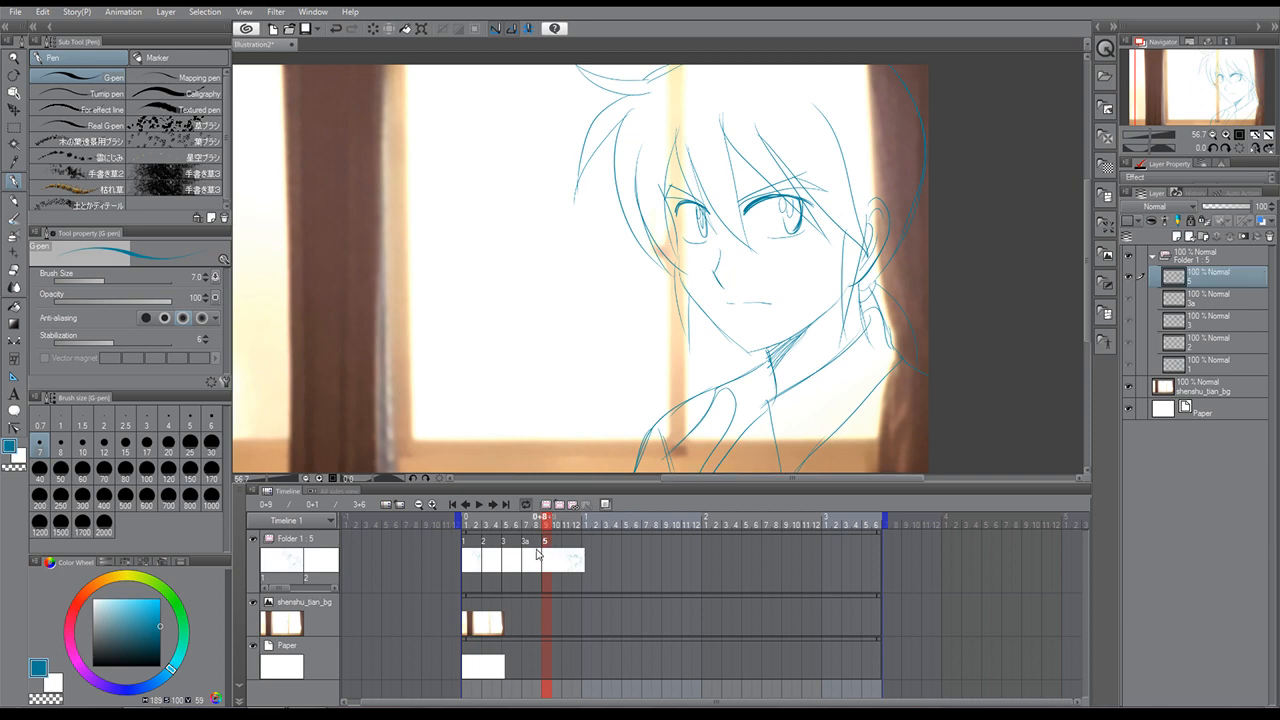
{"action": "double_click", "coordinate": [1197, 298]}
{"action": "type", "text": "4"}
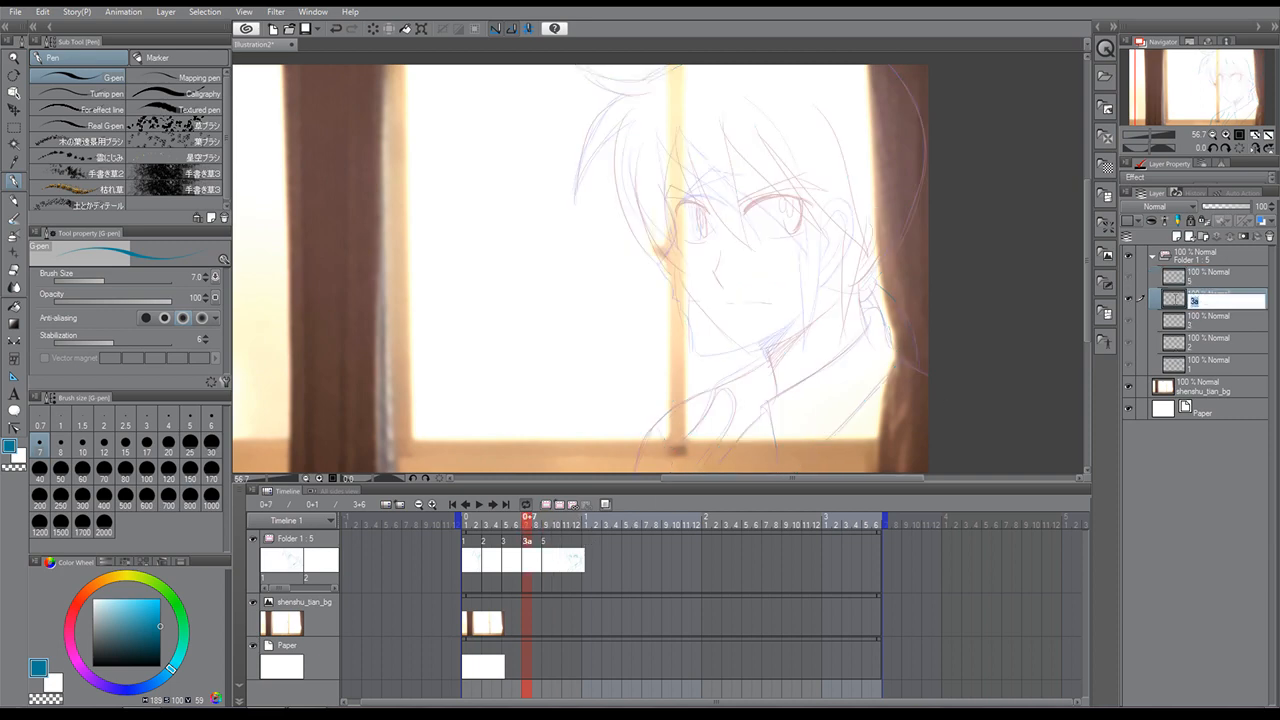
{"action": "key", "text": "Return"}
Scrub through the cels on the timeline and save the document.
{"action": "mouse_move", "coordinate": [600, 527]}
{"action": "left_mouse_down"}
{"action": "mouse_move", "coordinate": [503, 527]}
{"action": "mouse_move", "coordinate": [586, 527]}
{"action": "mouse_move", "coordinate": [491, 530]}
{"action": "mouse_move", "coordinate": [558, 536]}
{"action": "mouse_move", "coordinate": [494, 541]}
{"action": "mouse_move", "coordinate": [478, 530]}
{"action": "left_mouse_up"}
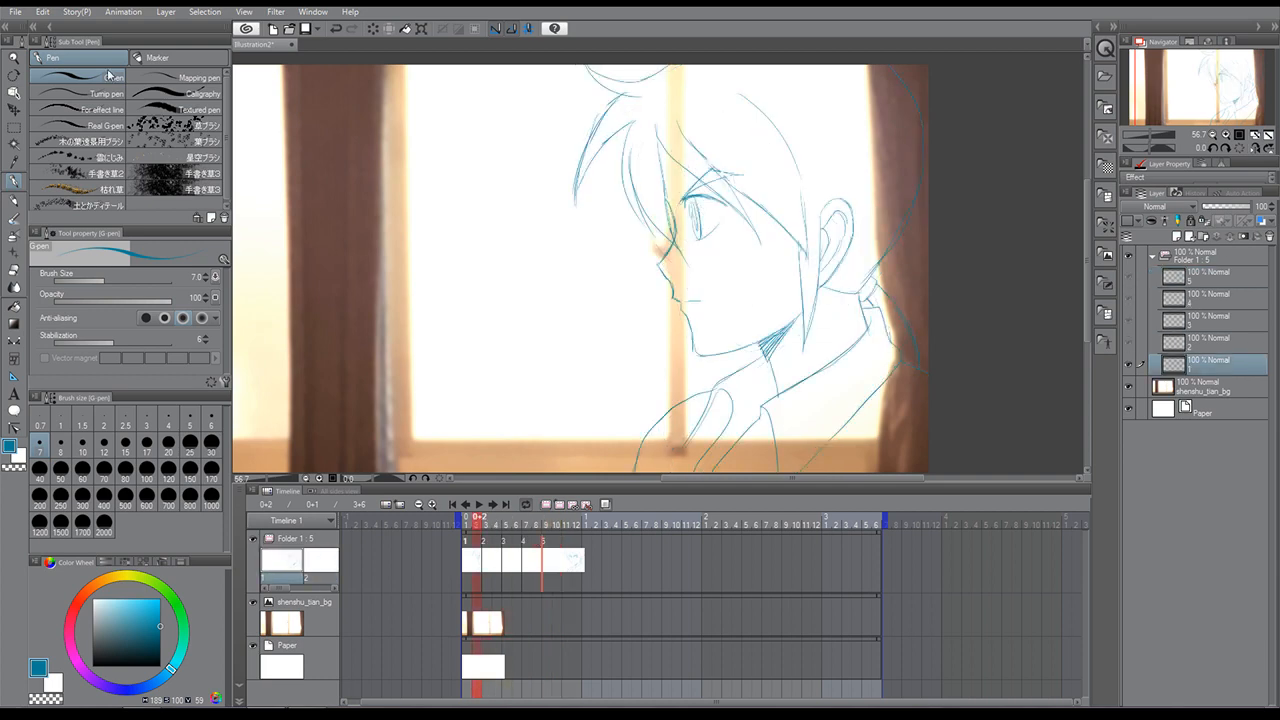
{"action": "left_click", "coordinate": [16, 13]}
{"action": "left_click", "coordinate": [36, 116]}
{"action": "left_click", "coordinate": [527, 526]}
{"action": "mouse_move", "coordinate": [557, 532]}
{"action": "left_mouse_down"}
{"action": "mouse_move", "coordinate": [880, 533]}
{"action": "mouse_move", "coordinate": [427, 548]}
{"action": "left_mouse_up"}
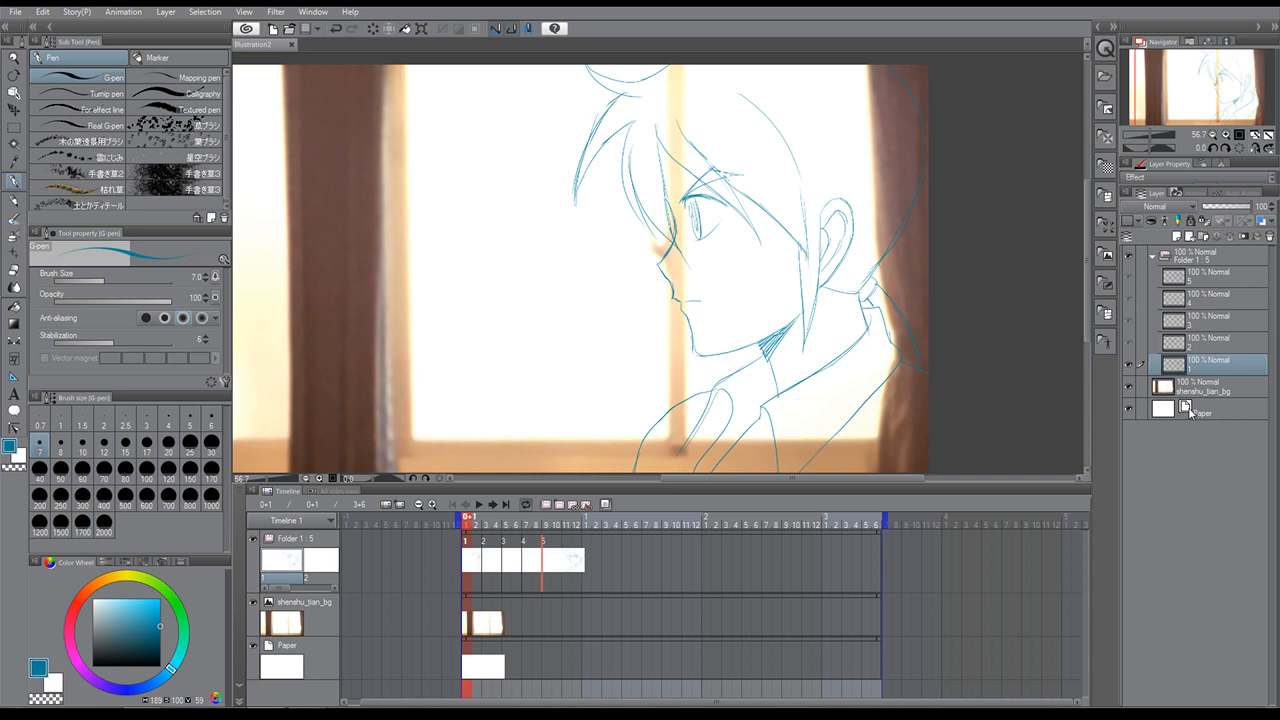
{"action": "left_click", "coordinate": [15, 13]}
{"action": "left_click", "coordinate": [15, 14]}
Go to cel 3 at frame 5 and draw the nose, mouth, chin, shaded jaw and front of the neck over the onion skin.
{"action": "left_click_drag", "start_coordinate": [472, 525], "coordinate": [505, 553]}
{"action": "left_click", "coordinate": [505, 553]}
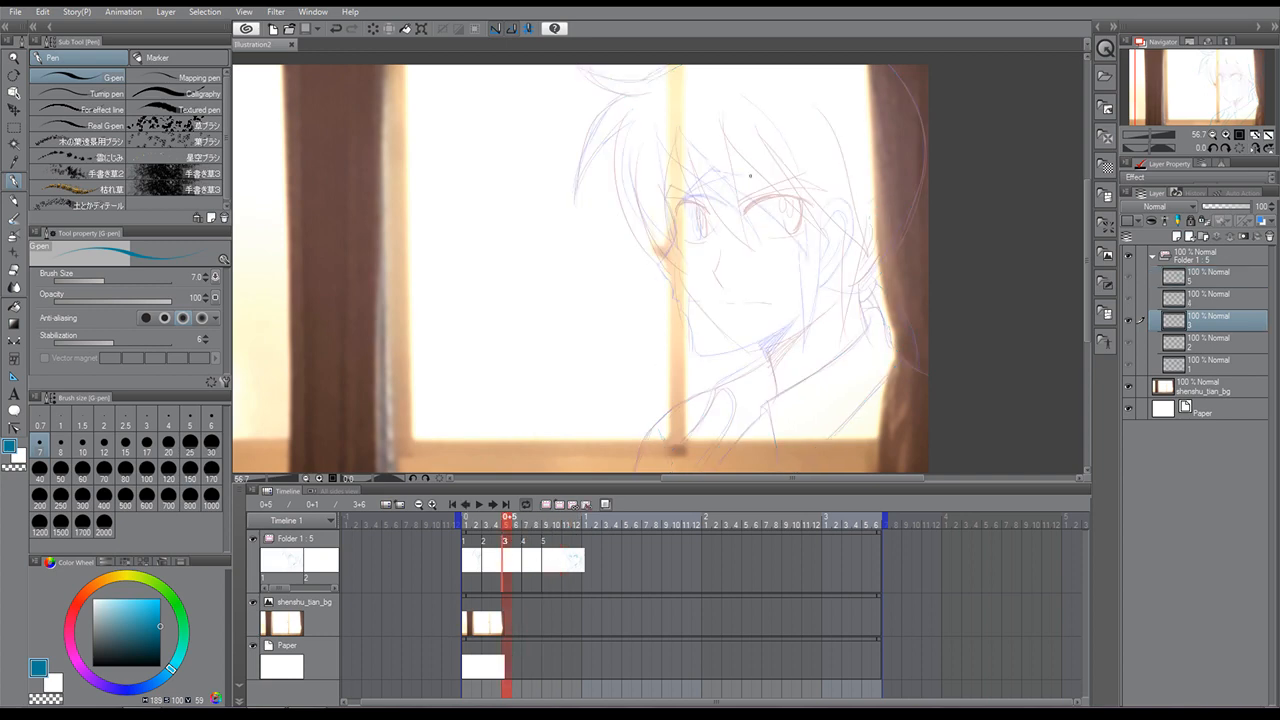
{"action": "left_click_drag", "start_coordinate": [688, 244], "coordinate": [691, 295]}
{"action": "left_click_drag", "start_coordinate": [694, 310], "coordinate": [712, 351]}
{"action": "mouse_move", "coordinate": [830, 296]}
{"action": "left_mouse_down"}
{"action": "mouse_move", "coordinate": [756, 345]}
{"action": "mouse_move", "coordinate": [781, 337]}
{"action": "mouse_move", "coordinate": [715, 349]}
{"action": "mouse_move", "coordinate": [757, 335]}
{"action": "mouse_move", "coordinate": [776, 396]}
{"action": "left_mouse_up"}
{"action": "left_click_drag", "start_coordinate": [804, 332], "coordinate": [760, 345]}
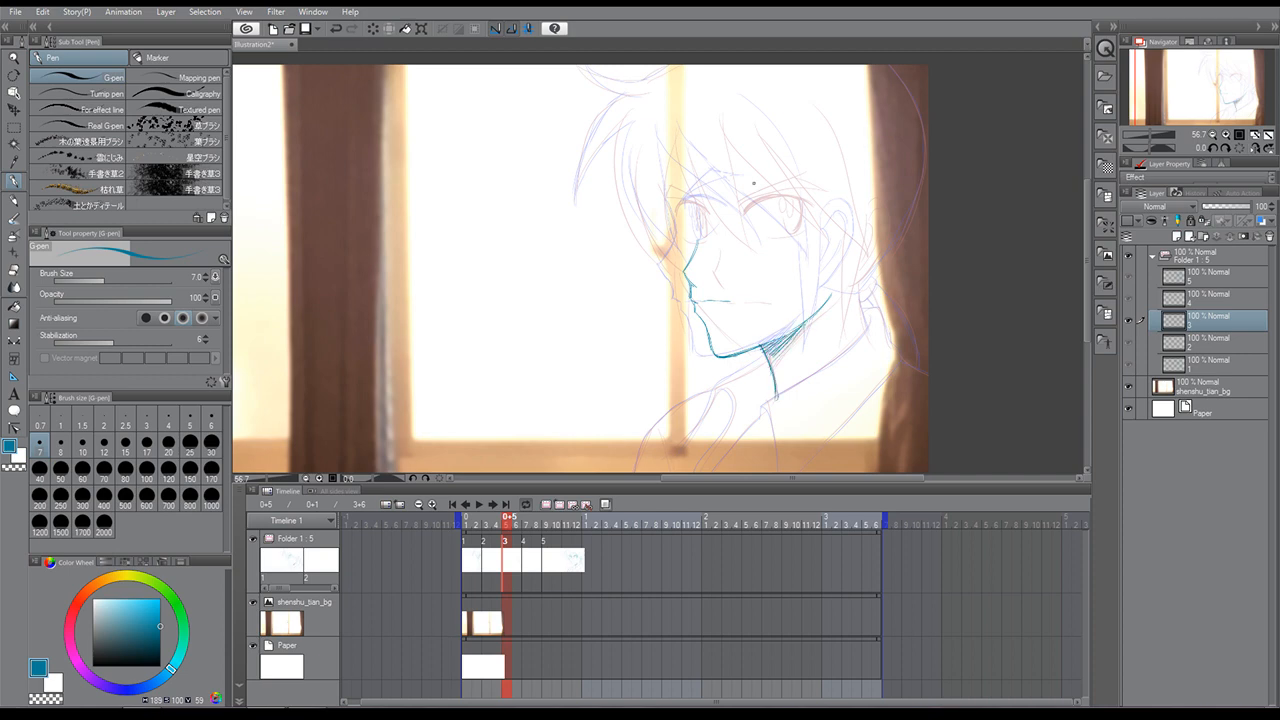
Draw the eyebrows, far-side face contour and far eye on cel 3, checking the drawing with the onion skin switched off and on.
{"action": "mouse_move", "coordinate": [791, 178]}
{"action": "left_mouse_down"}
{"action": "mouse_move", "coordinate": [745, 170]}
{"action": "mouse_move", "coordinate": [801, 177]}
{"action": "mouse_move", "coordinate": [704, 170]}
{"action": "mouse_move", "coordinate": [759, 171]}
{"action": "mouse_move", "coordinate": [712, 200]}
{"action": "mouse_move", "coordinate": [777, 177]}
{"action": "mouse_move", "coordinate": [728, 188]}
{"action": "left_mouse_up"}
{"action": "left_click_drag", "start_coordinate": [695, 202], "coordinate": [676, 196]}
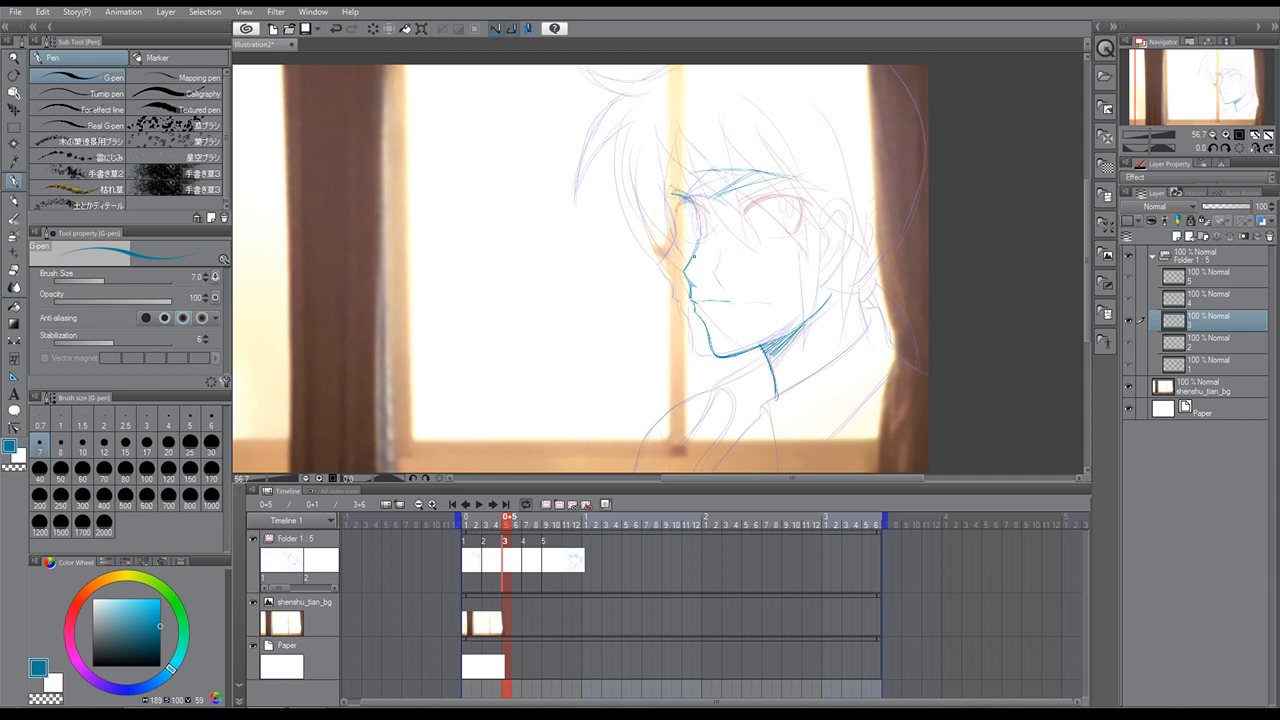
{"action": "mouse_move", "coordinate": [663, 177]}
{"action": "left_mouse_down"}
{"action": "mouse_move", "coordinate": [684, 251]}
{"action": "mouse_move", "coordinate": [683, 223]}
{"action": "mouse_move", "coordinate": [690, 310]}
{"action": "left_mouse_up"}
{"action": "mouse_move", "coordinate": [682, 212]}
{"action": "left_mouse_down"}
{"action": "mouse_move", "coordinate": [700, 200]}
{"action": "mouse_move", "coordinate": [697, 238]}
{"action": "mouse_move", "coordinate": [690, 222]}
{"action": "left_mouse_up"}
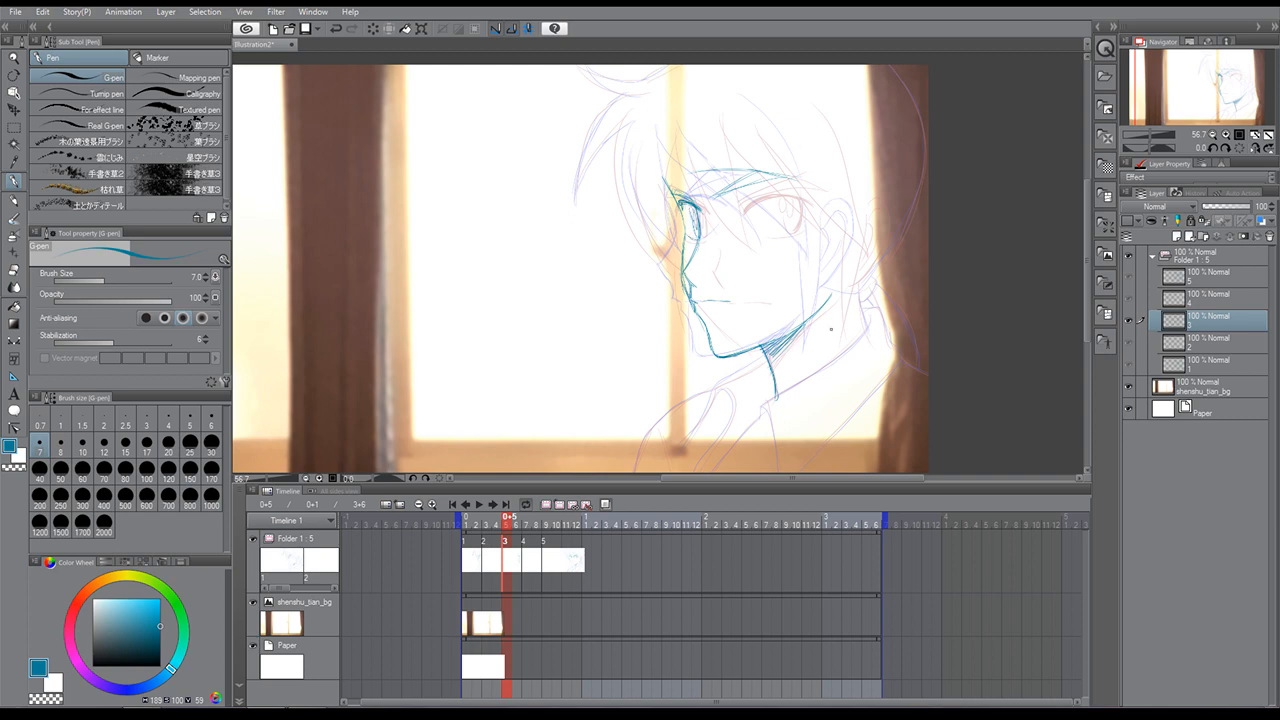
{"action": "left_click", "coordinate": [605, 503]}
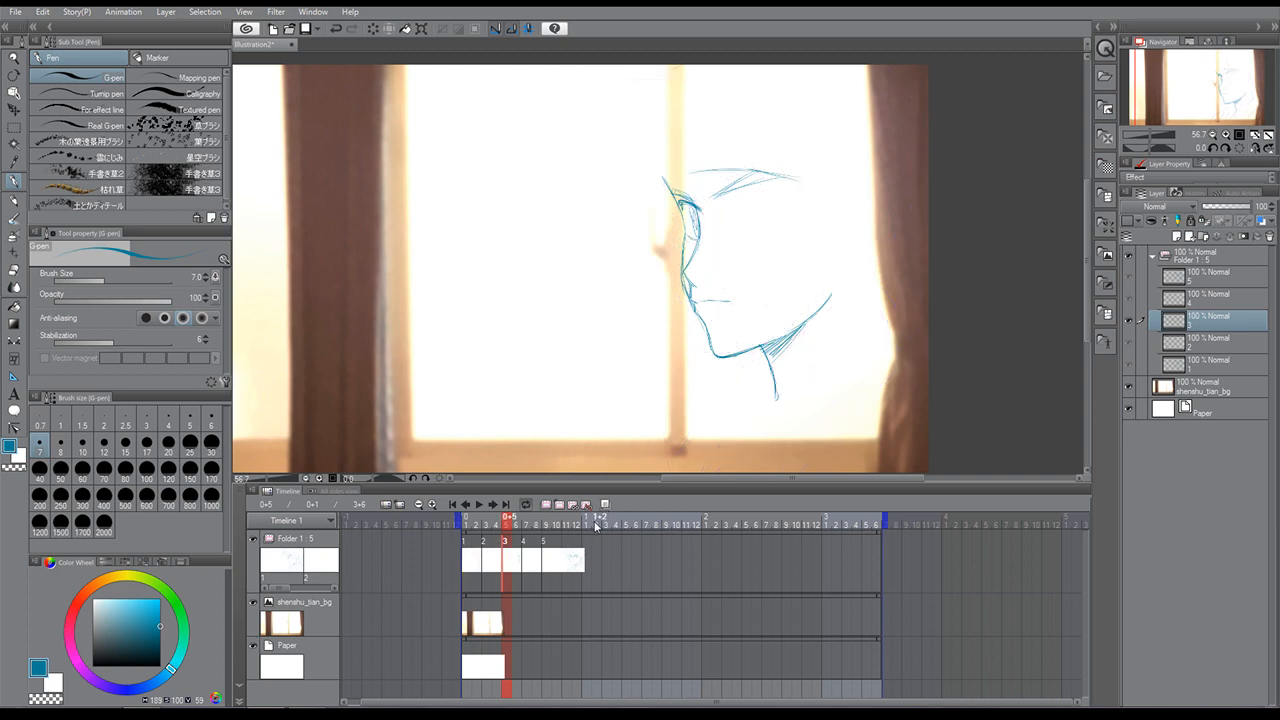
{"action": "left_click", "coordinate": [605, 503]}
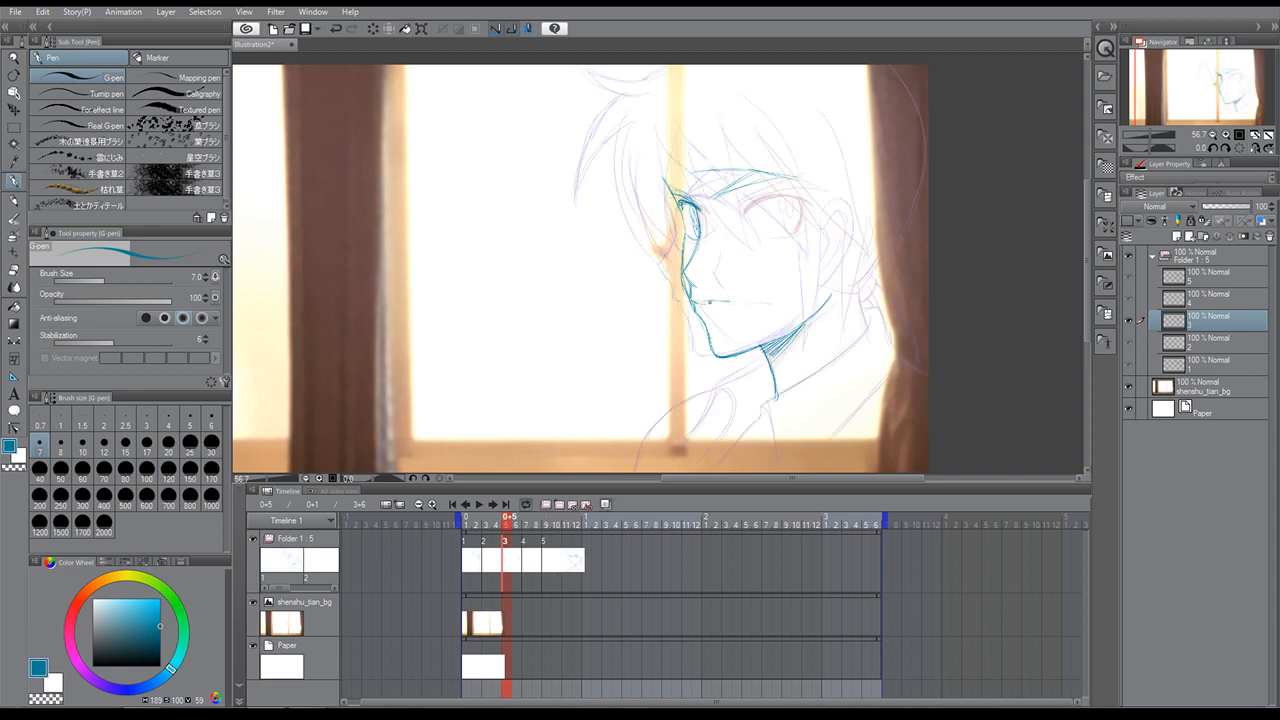
Erase the open far eye on cel 3 and draw both eyes closed.
{"action": "left_click", "coordinate": [15, 270]}
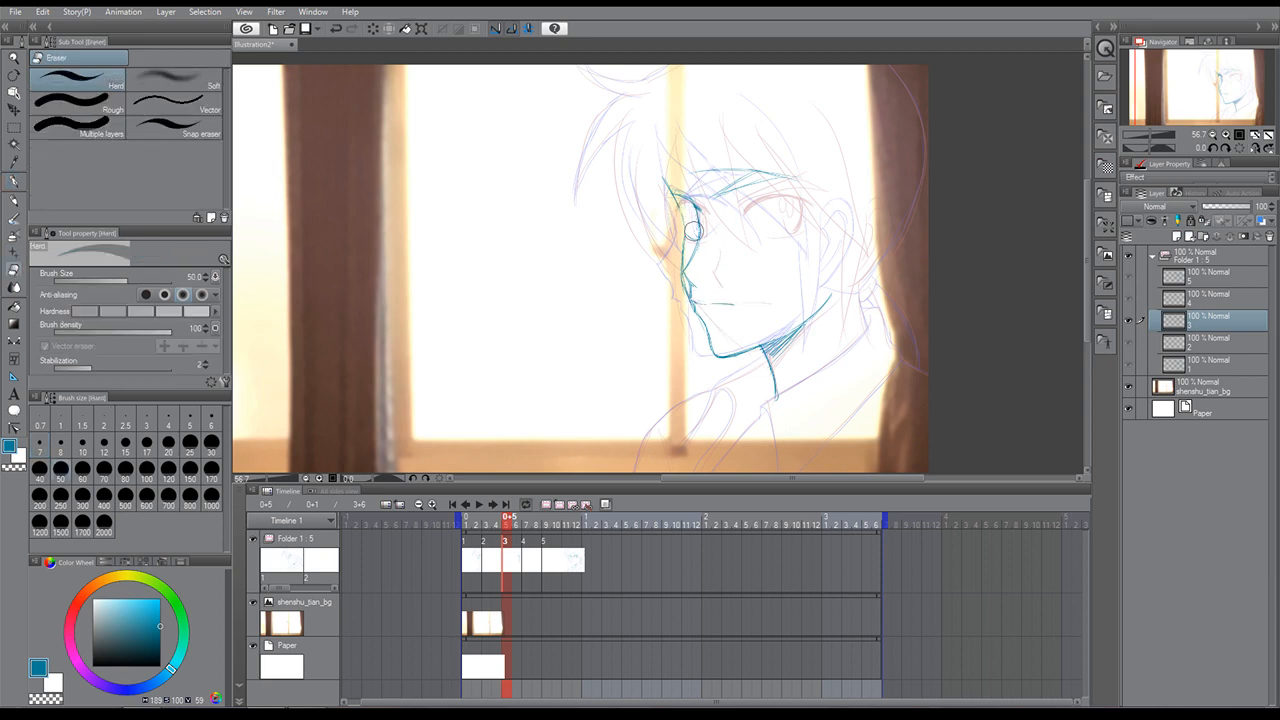
{"action": "key", "text": "p"}
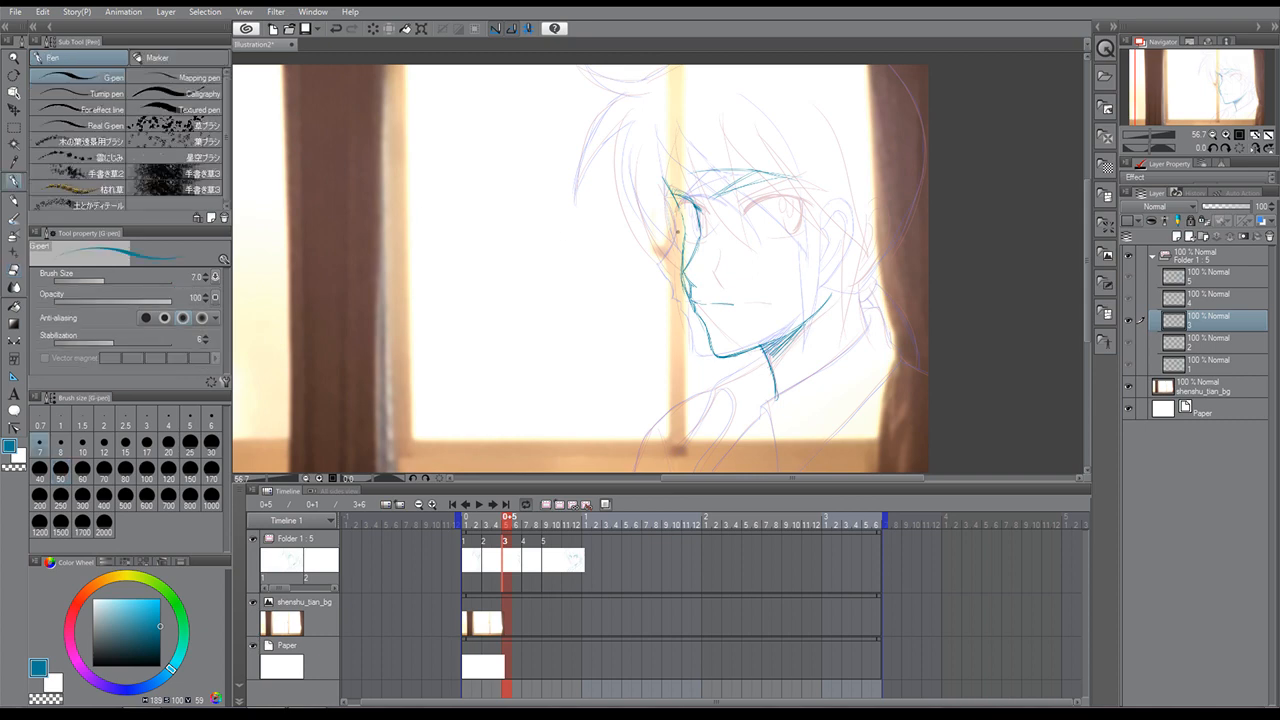
{"action": "left_click_drag", "start_coordinate": [687, 233], "coordinate": [699, 238]}
{"action": "left_click_drag", "start_coordinate": [790, 228], "coordinate": [732, 236]}
{"action": "mouse_move", "coordinate": [797, 180]}
{"action": "left_mouse_down"}
{"action": "mouse_move", "coordinate": [758, 172]}
{"action": "mouse_move", "coordinate": [718, 196]}
{"action": "mouse_move", "coordinate": [776, 180]}
{"action": "left_mouse_up"}
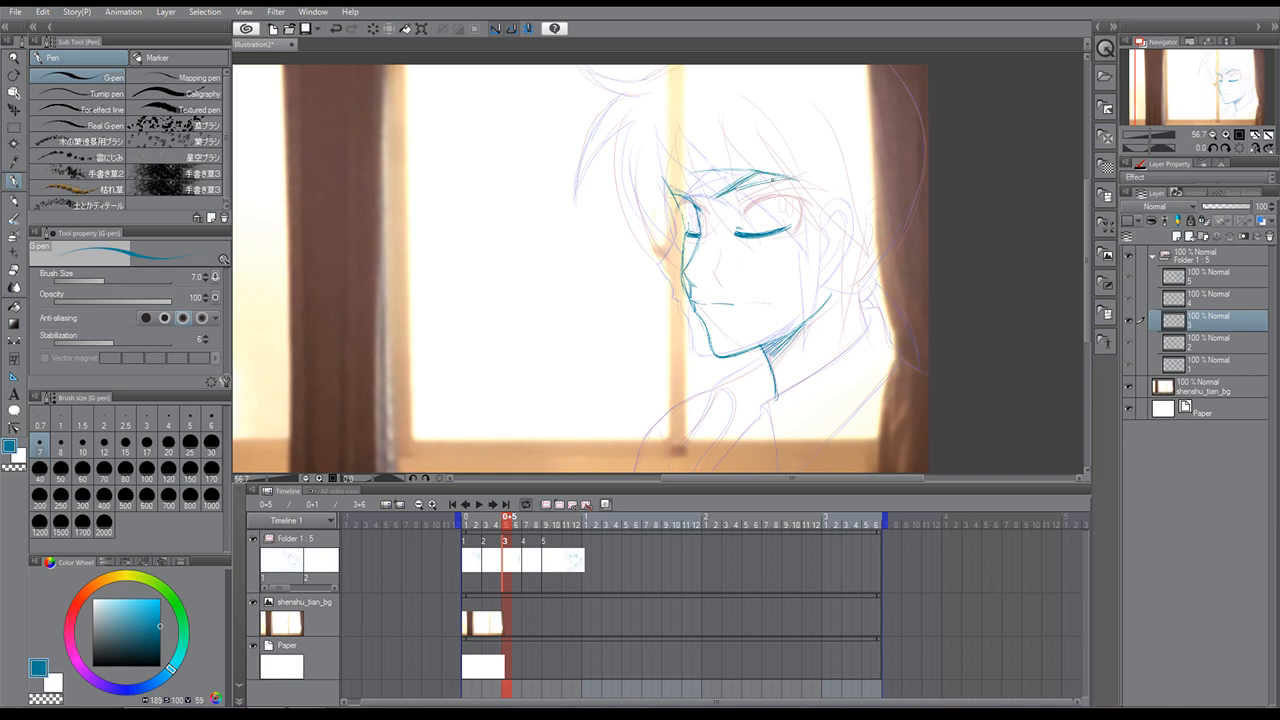
Erase the excess lines above the near eyebrow on cel 3 and redraw the brow.
{"action": "key", "text": "e"}
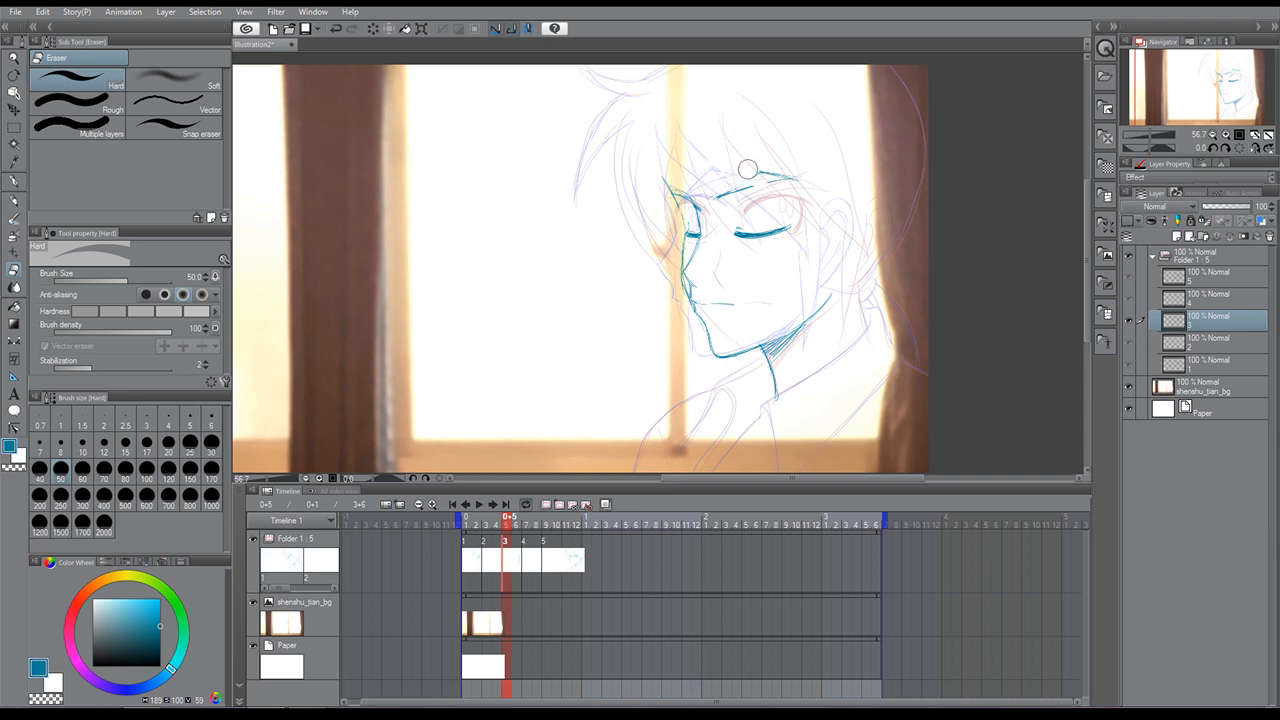
{"action": "key", "text": "p"}
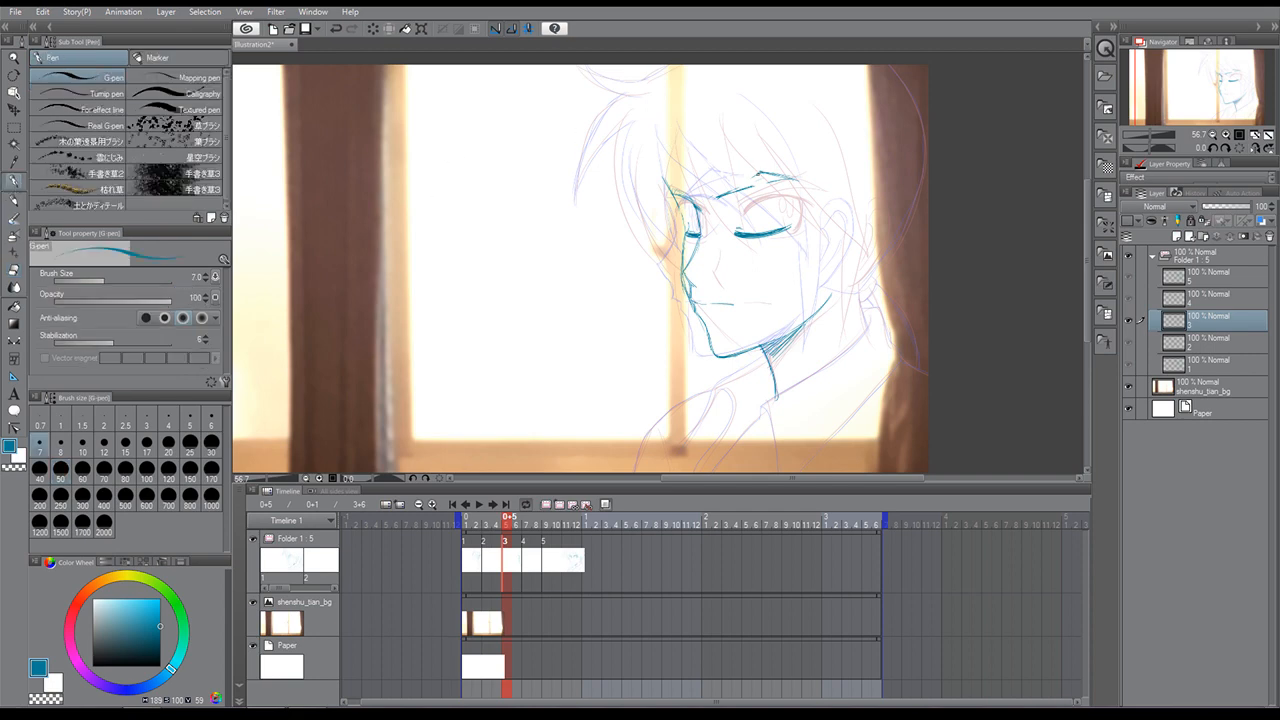
{"action": "left_click_drag", "start_coordinate": [732, 189], "coordinate": [780, 178]}
Draw the bangs falling over the forehead and between the eyes on cel 3.
{"action": "left_click_drag", "start_coordinate": [660, 122], "coordinate": [695, 215]}
{"action": "left_click_drag", "start_coordinate": [698, 121], "coordinate": [736, 248]}
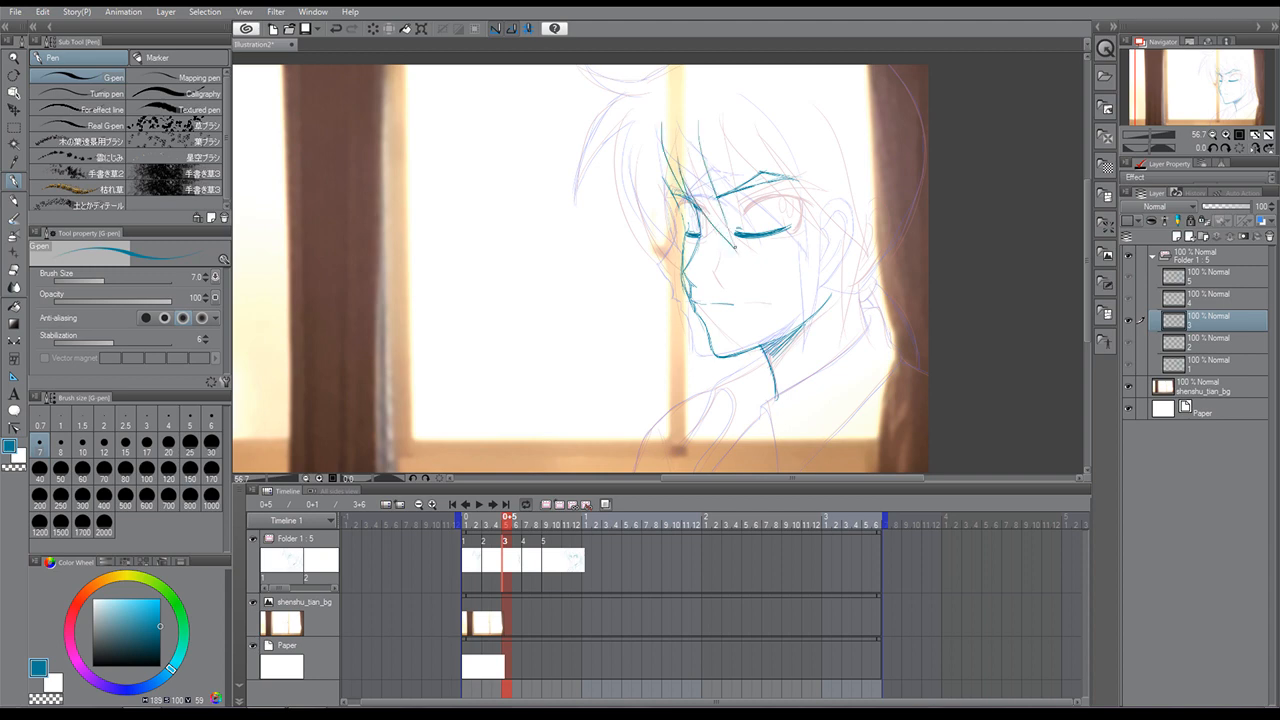
{"action": "left_click_drag", "start_coordinate": [720, 200], "coordinate": [736, 247]}
{"action": "left_click_drag", "start_coordinate": [695, 122], "coordinate": [726, 170]}
{"action": "left_click_drag", "start_coordinate": [754, 144], "coordinate": [842, 255]}
{"action": "left_click_drag", "start_coordinate": [816, 210], "coordinate": [850, 270]}
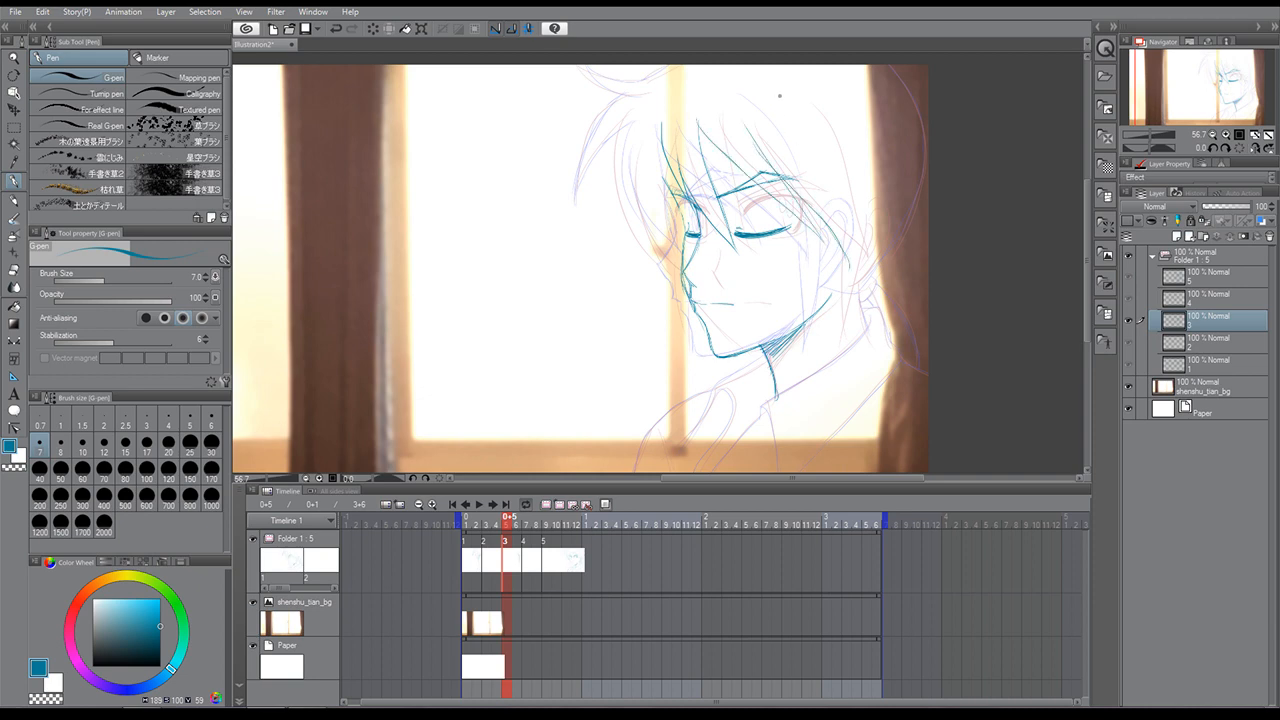
Draw the long side hair strands in front of the ear and the ear itself on cel 3.
{"action": "mouse_move", "coordinate": [773, 88]}
{"action": "left_mouse_down"}
{"action": "mouse_move", "coordinate": [836, 205]}
{"action": "mouse_move", "coordinate": [842, 244]}
{"action": "left_mouse_up"}
{"action": "mouse_move", "coordinate": [827, 165]}
{"action": "left_mouse_down"}
{"action": "mouse_move", "coordinate": [850, 270]}
{"action": "mouse_move", "coordinate": [836, 244]}
{"action": "mouse_move", "coordinate": [826, 332]}
{"action": "left_mouse_up"}
{"action": "left_click_drag", "start_coordinate": [838, 252], "coordinate": [821, 346]}
{"action": "left_click_drag", "start_coordinate": [824, 222], "coordinate": [820, 322]}
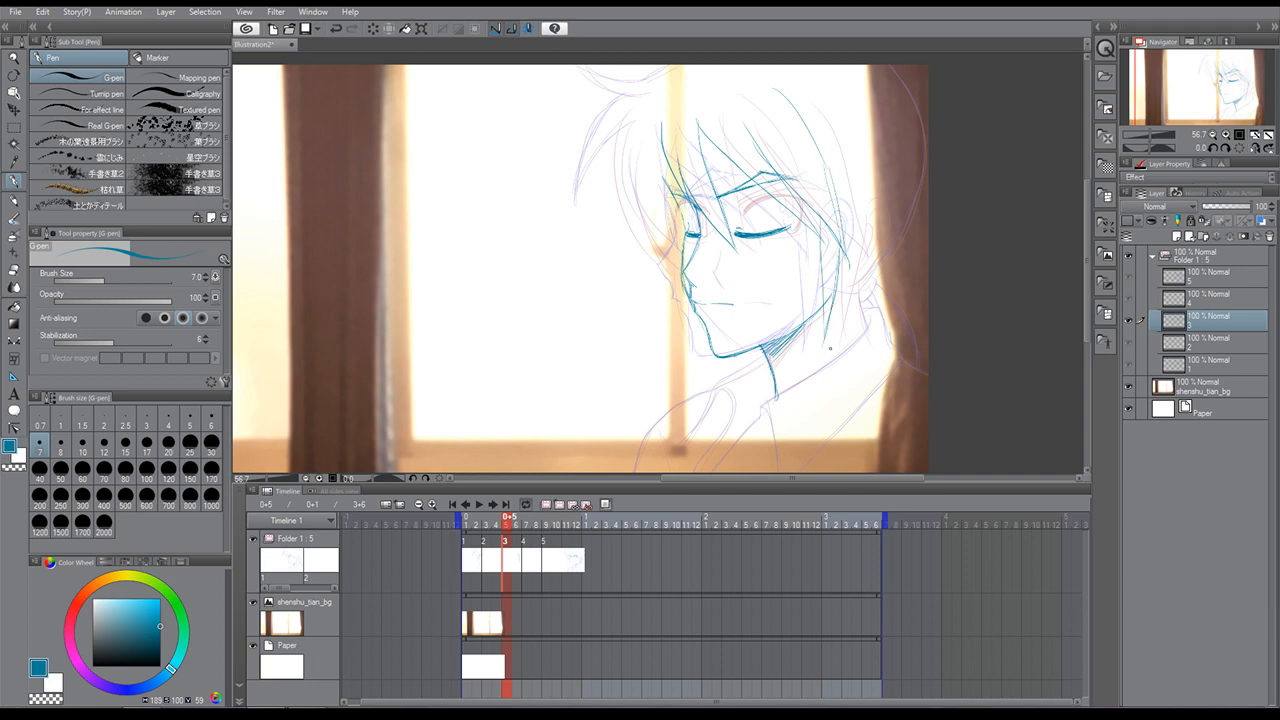
{"action": "left_click_drag", "start_coordinate": [823, 250], "coordinate": [818, 352]}
{"action": "mouse_move", "coordinate": [841, 217]}
{"action": "left_mouse_down"}
{"action": "mouse_move", "coordinate": [870, 206]}
{"action": "mouse_move", "coordinate": [872, 238]}
{"action": "mouse_move", "coordinate": [838, 285]}
{"action": "mouse_move", "coordinate": [856, 223]}
{"action": "mouse_move", "coordinate": [842, 268]}
{"action": "mouse_move", "coordinate": [852, 264]}
{"action": "left_mouse_up"}
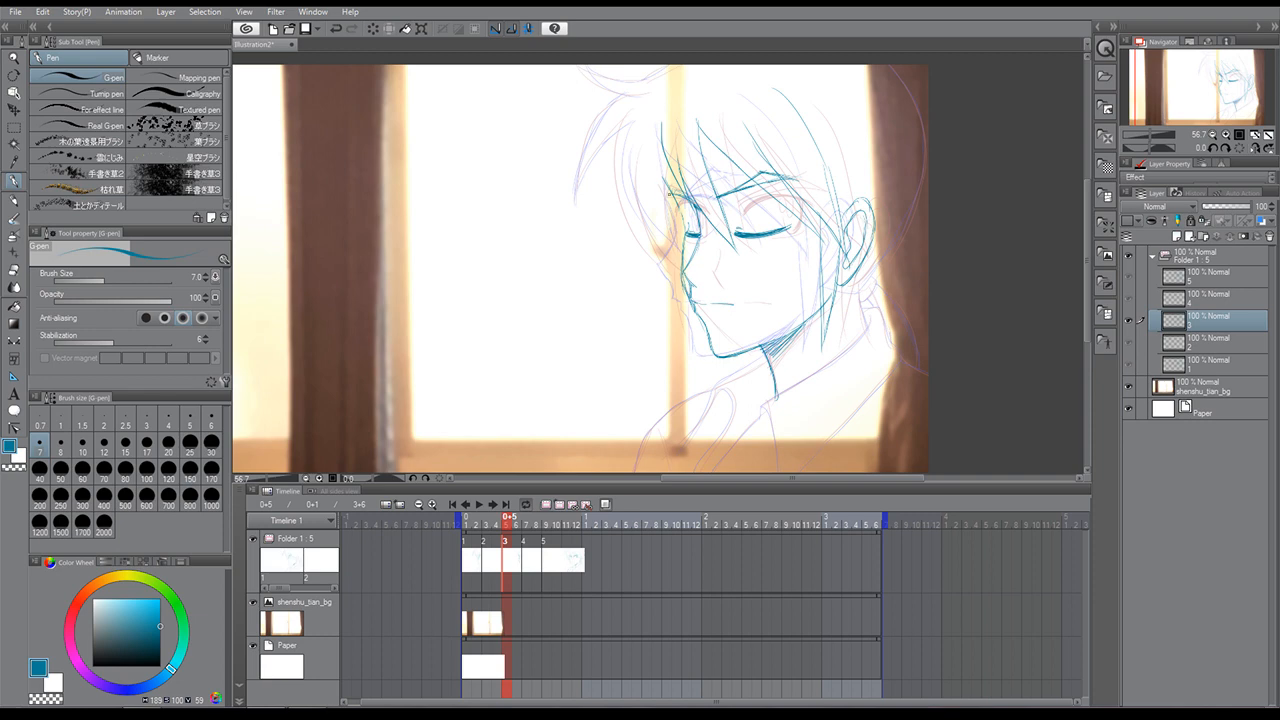
Draw the outer front hair strands and the tufts at the crown and forehead on cel 3.
{"action": "mouse_move", "coordinate": [666, 160]}
{"action": "left_mouse_down"}
{"action": "mouse_move", "coordinate": [683, 251]}
{"action": "mouse_move", "coordinate": [664, 252]}
{"action": "left_mouse_up"}
{"action": "left_click_drag", "start_coordinate": [642, 210], "coordinate": [680, 264]}
{"action": "mouse_move", "coordinate": [618, 116]}
{"action": "left_mouse_down"}
{"action": "mouse_move", "coordinate": [619, 151]}
{"action": "mouse_move", "coordinate": [634, 234]}
{"action": "left_mouse_up"}
{"action": "left_click_drag", "start_coordinate": [622, 174], "coordinate": [648, 261]}
{"action": "left_click_drag", "start_coordinate": [640, 210], "coordinate": [652, 276]}
{"action": "mouse_move", "coordinate": [668, 68]}
{"action": "left_mouse_down"}
{"action": "mouse_move", "coordinate": [634, 78]}
{"action": "mouse_move", "coordinate": [582, 64]}
{"action": "mouse_move", "coordinate": [604, 88]}
{"action": "mouse_move", "coordinate": [646, 94]}
{"action": "mouse_move", "coordinate": [604, 112]}
{"action": "mouse_move", "coordinate": [578, 180]}
{"action": "left_mouse_up"}
{"action": "left_click_drag", "start_coordinate": [590, 130], "coordinate": [576, 190]}
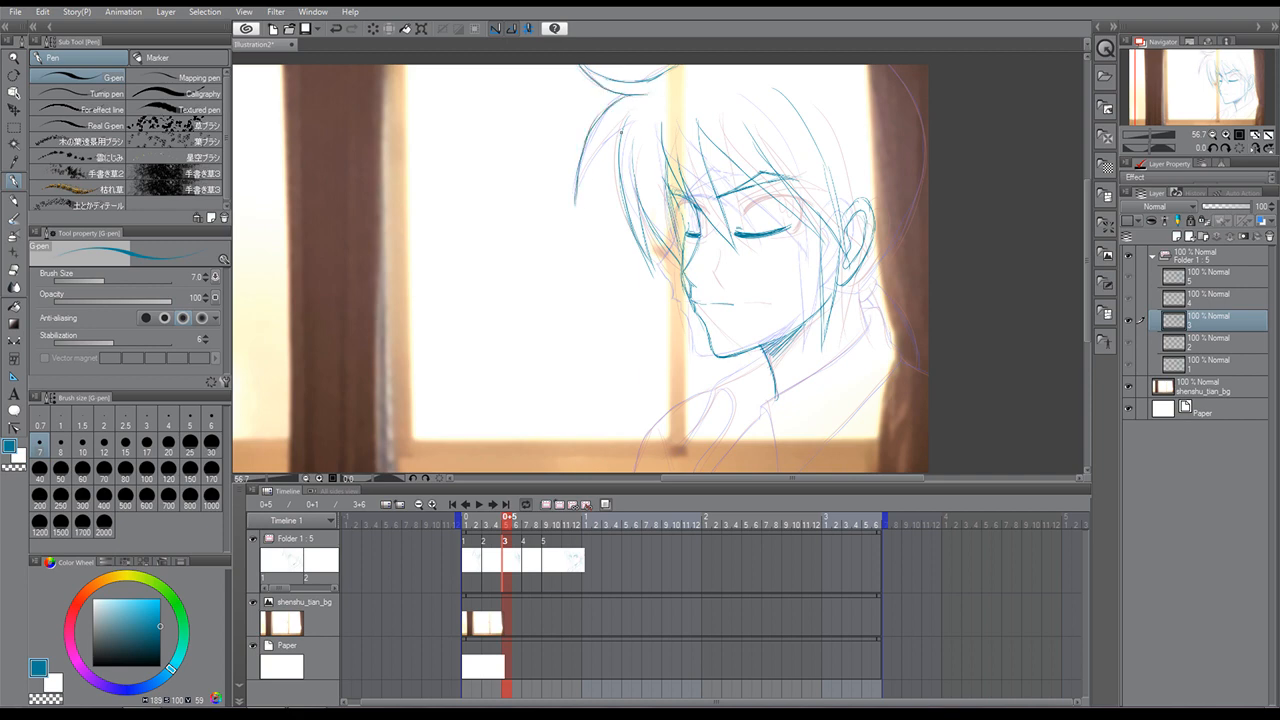
{"action": "left_click_drag", "start_coordinate": [624, 124], "coordinate": [576, 190]}
Draw the tied hair, back of the collar and back shoulder line on cel 3, erasing the surplus shoulder strokes.
{"action": "mouse_move", "coordinate": [888, 252]}
{"action": "left_mouse_down"}
{"action": "mouse_move", "coordinate": [841, 294]}
{"action": "mouse_move", "coordinate": [860, 290]}
{"action": "mouse_move", "coordinate": [870, 333]}
{"action": "left_mouse_up"}
{"action": "mouse_move", "coordinate": [878, 279]}
{"action": "left_mouse_down"}
{"action": "mouse_move", "coordinate": [861, 301]}
{"action": "mouse_move", "coordinate": [896, 356]}
{"action": "mouse_move", "coordinate": [845, 420]}
{"action": "left_mouse_up"}
{"action": "left_click_drag", "start_coordinate": [886, 380], "coordinate": [796, 470]}
{"action": "left_click_drag", "start_coordinate": [834, 430], "coordinate": [798, 470]}
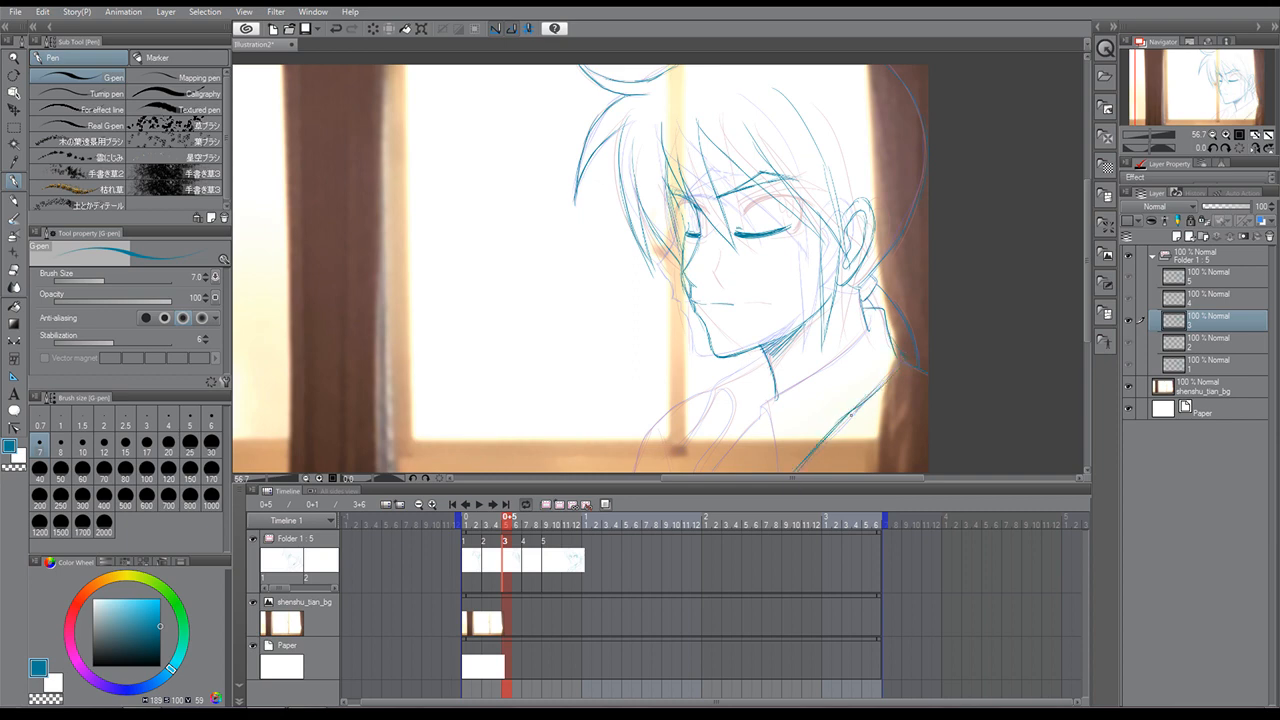
{"action": "left_click", "coordinate": [14, 270]}
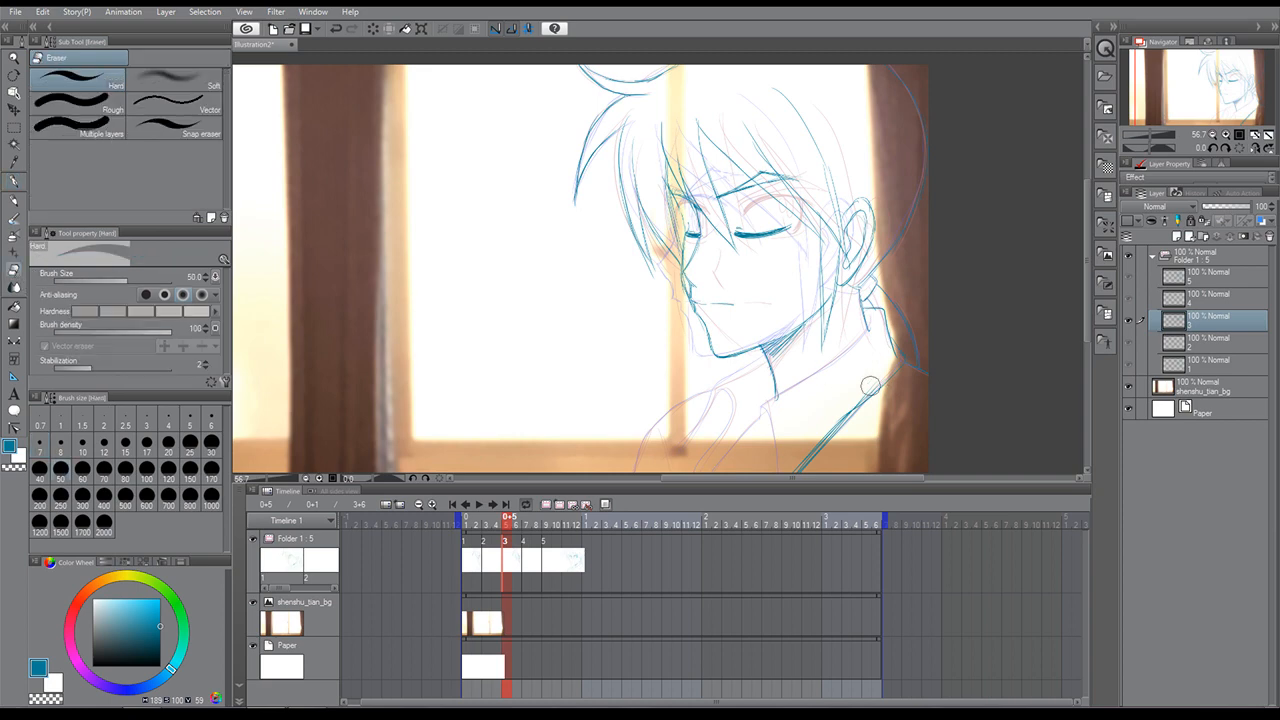
{"action": "left_click_drag", "start_coordinate": [870, 385], "coordinate": [800, 466]}
{"action": "left_click_drag", "start_coordinate": [841, 411], "coordinate": [785, 467]}
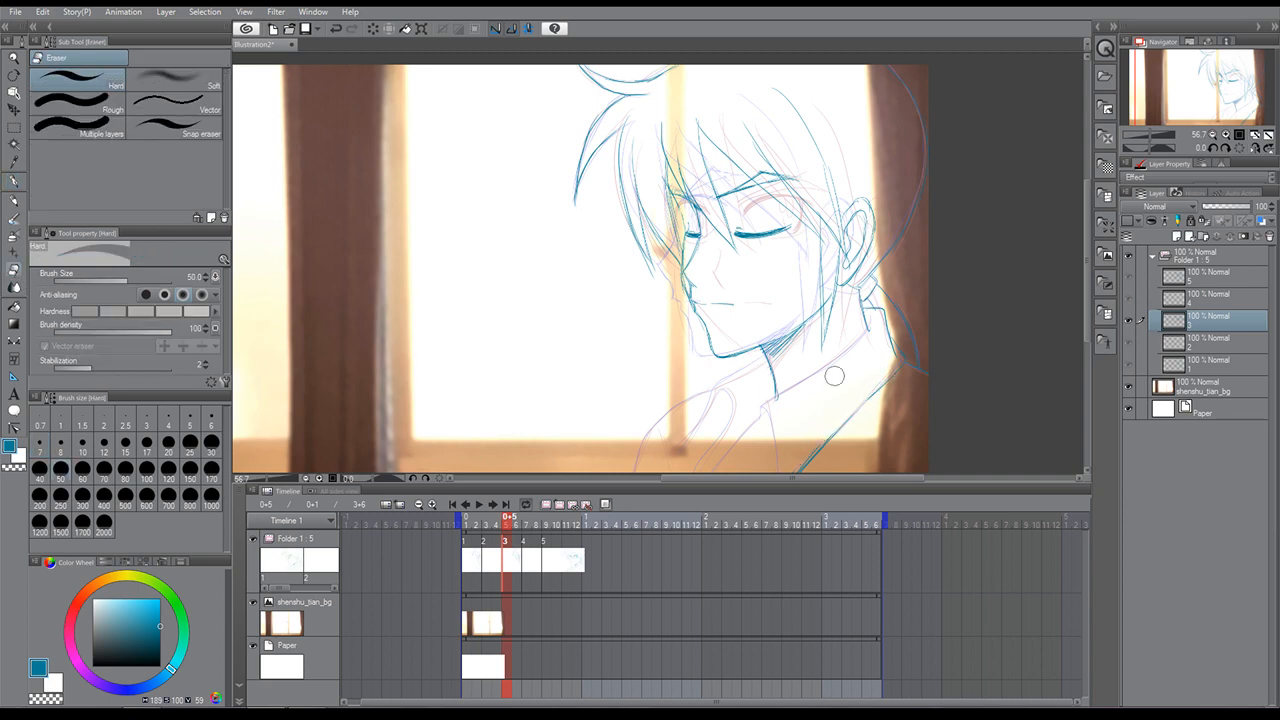
Draw the collar edge, the lapel folds and the front shoulder on cel 3.
{"action": "left_click", "coordinate": [14, 178]}
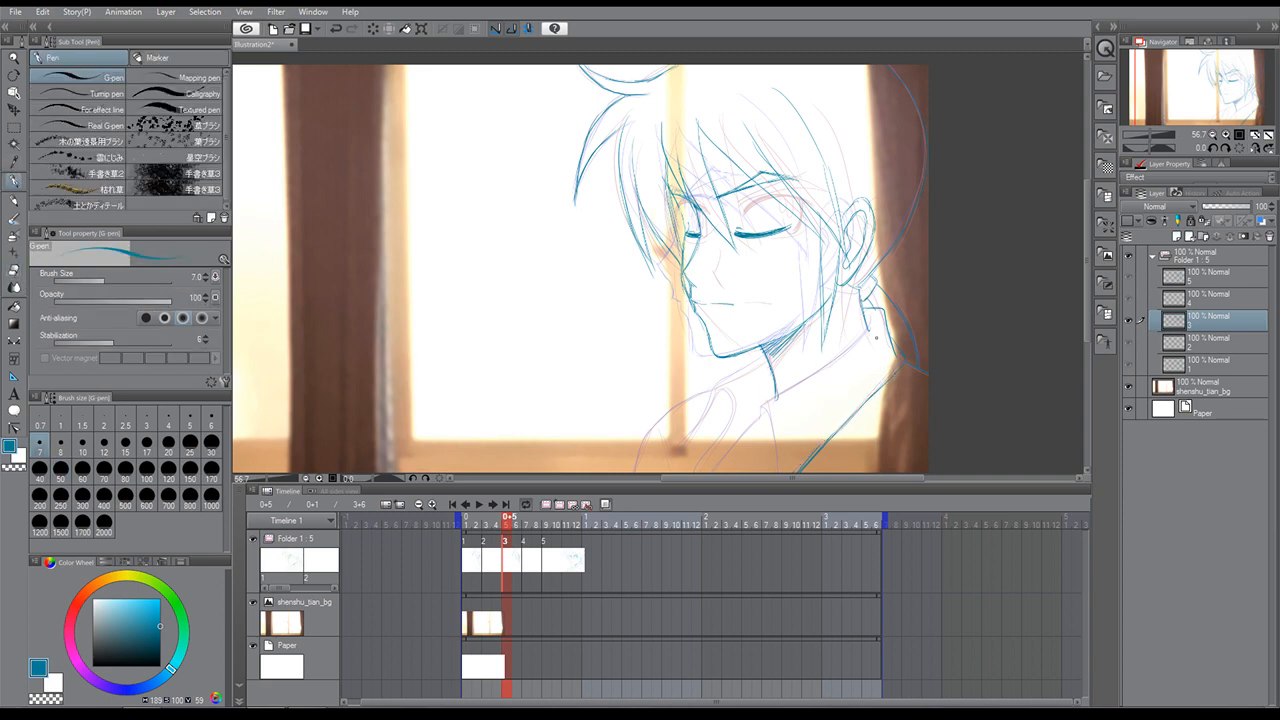
{"action": "mouse_move", "coordinate": [866, 328]}
{"action": "left_mouse_down"}
{"action": "mouse_move", "coordinate": [760, 406]}
{"action": "mouse_move", "coordinate": [775, 464]}
{"action": "left_mouse_up"}
{"action": "mouse_move", "coordinate": [762, 358]}
{"action": "left_mouse_down"}
{"action": "mouse_move", "coordinate": [718, 388]}
{"action": "mouse_move", "coordinate": [709, 451]}
{"action": "left_mouse_up"}
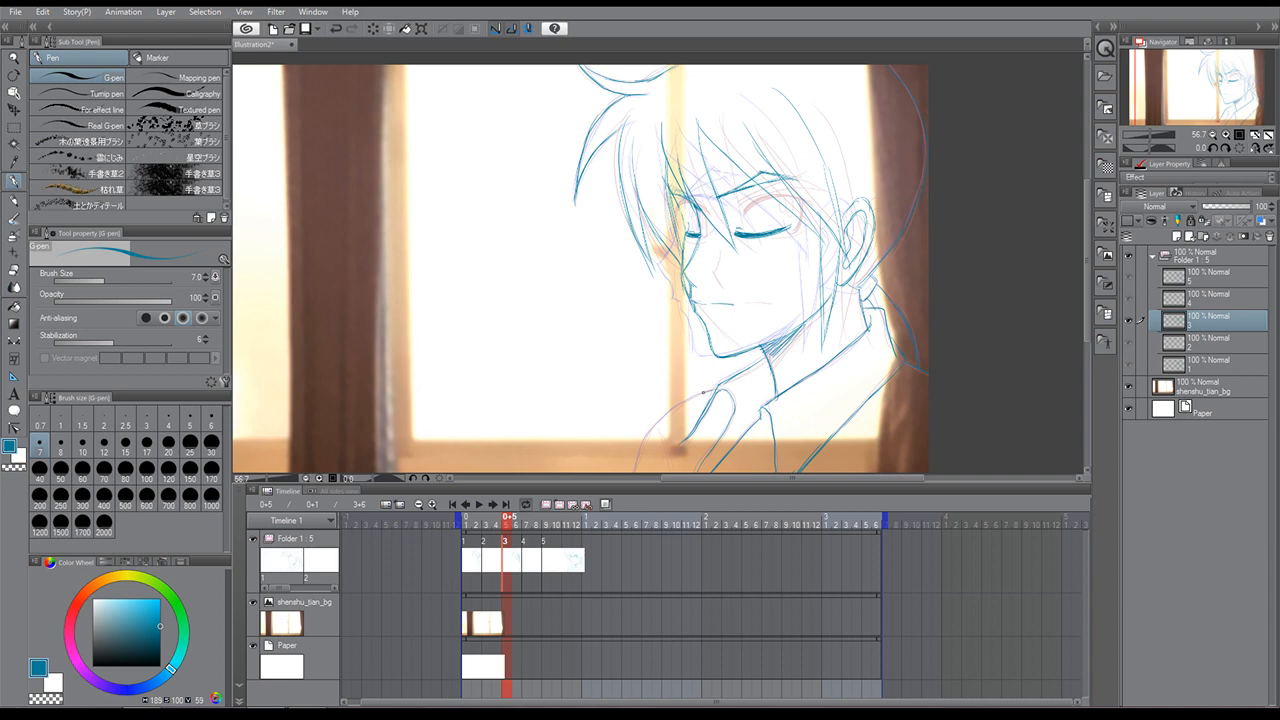
{"action": "mouse_move", "coordinate": [703, 392]}
{"action": "left_mouse_down"}
{"action": "mouse_move", "coordinate": [646, 442]}
{"action": "mouse_move", "coordinate": [636, 480]}
{"action": "left_mouse_up"}
Return to the first frame, turn off the onion skin and play back the head-turn animation.
{"action": "left_click_drag", "start_coordinate": [499, 530], "coordinate": [467, 524]}
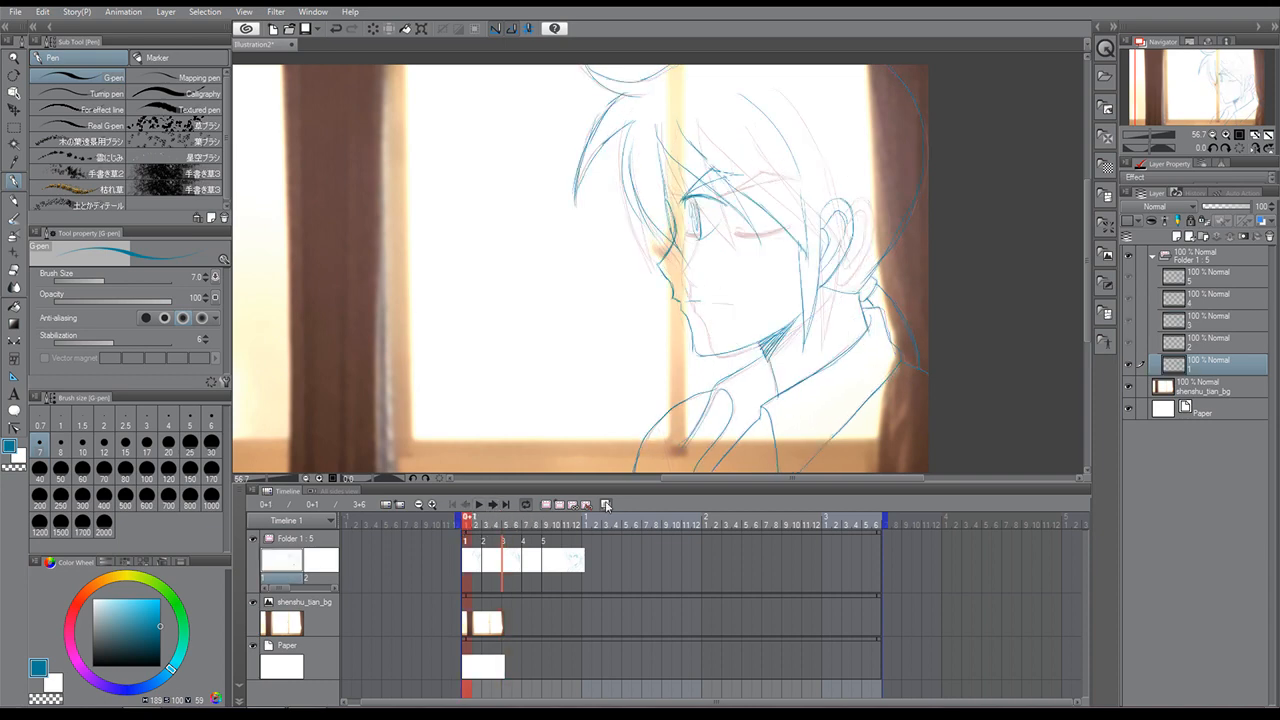
{"action": "left_click", "coordinate": [605, 505]}
{"action": "left_click", "coordinate": [480, 506]}
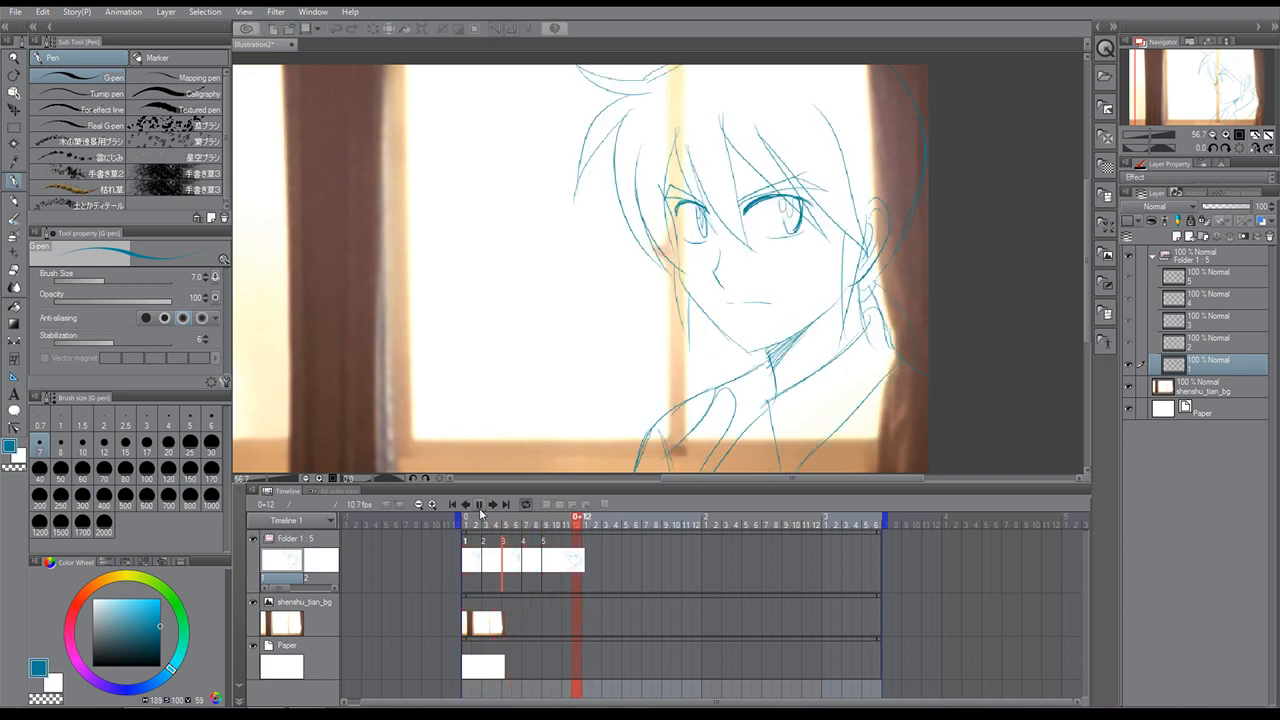
{"action": "left_click", "coordinate": [480, 506]}
Step back and forth between cels 2, 3 and 4 on the timeline to compare the frames.
{"action": "left_click", "coordinate": [515, 560]}
{"action": "left_click", "coordinate": [490, 552]}
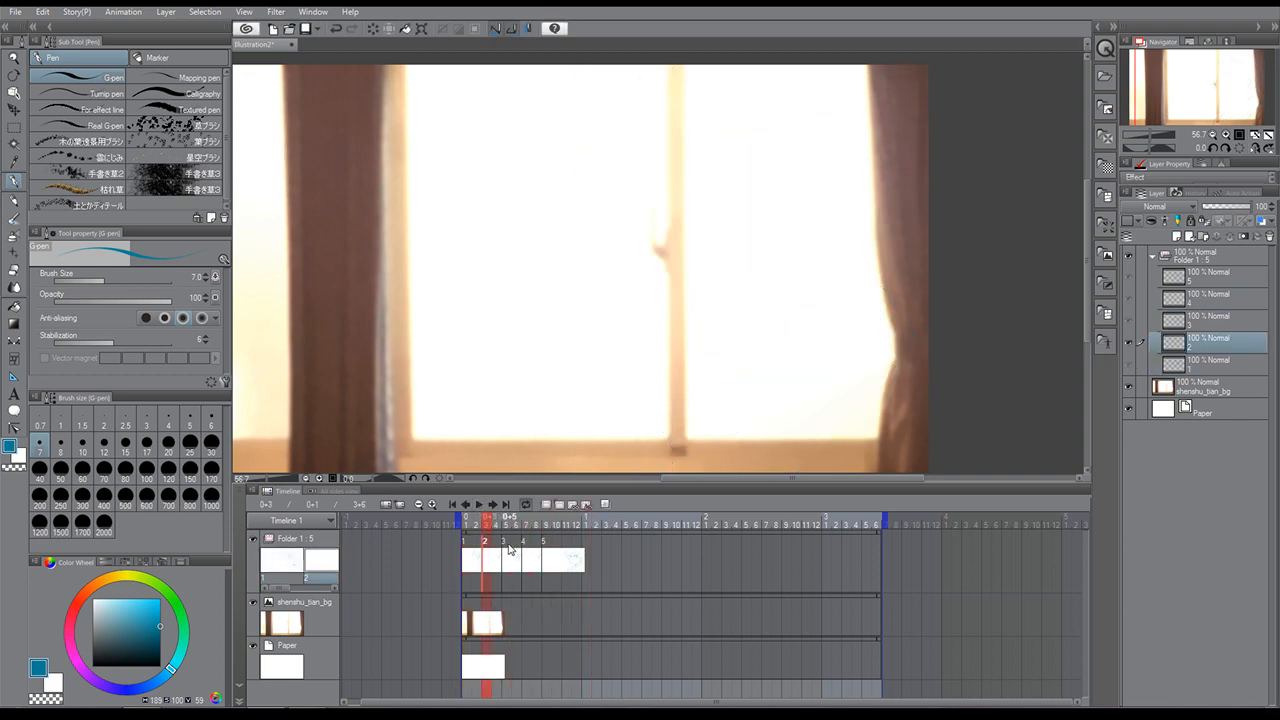
{"action": "left_click", "coordinate": [510, 552]}
{"action": "left_click", "coordinate": [526, 552]}
{"action": "left_click", "coordinate": [492, 552]}
{"action": "left_click", "coordinate": [506, 552]}
{"action": "left_click", "coordinate": [490, 552]}
{"action": "left_click", "coordinate": [499, 559]}
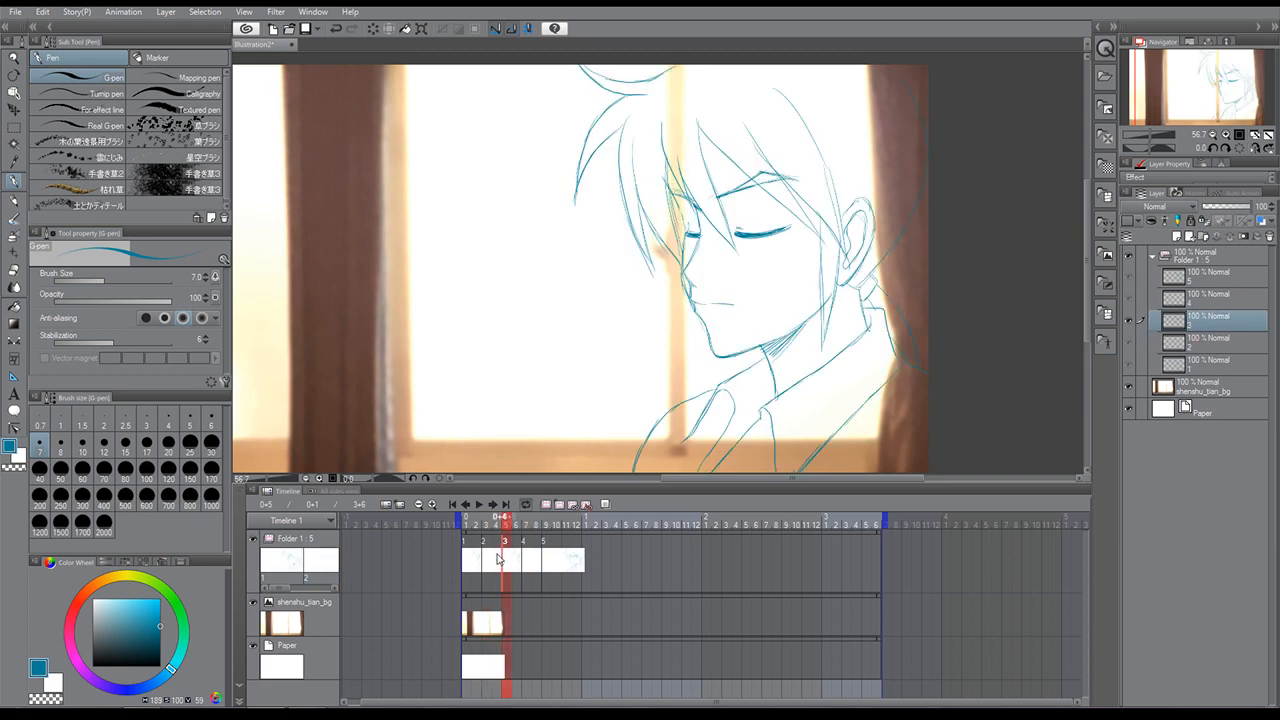
Scrub the timeline from the first frame through to cel 5 and save the illustration.
{"action": "left_click", "coordinate": [467, 528]}
{"action": "left_click", "coordinate": [480, 527]}
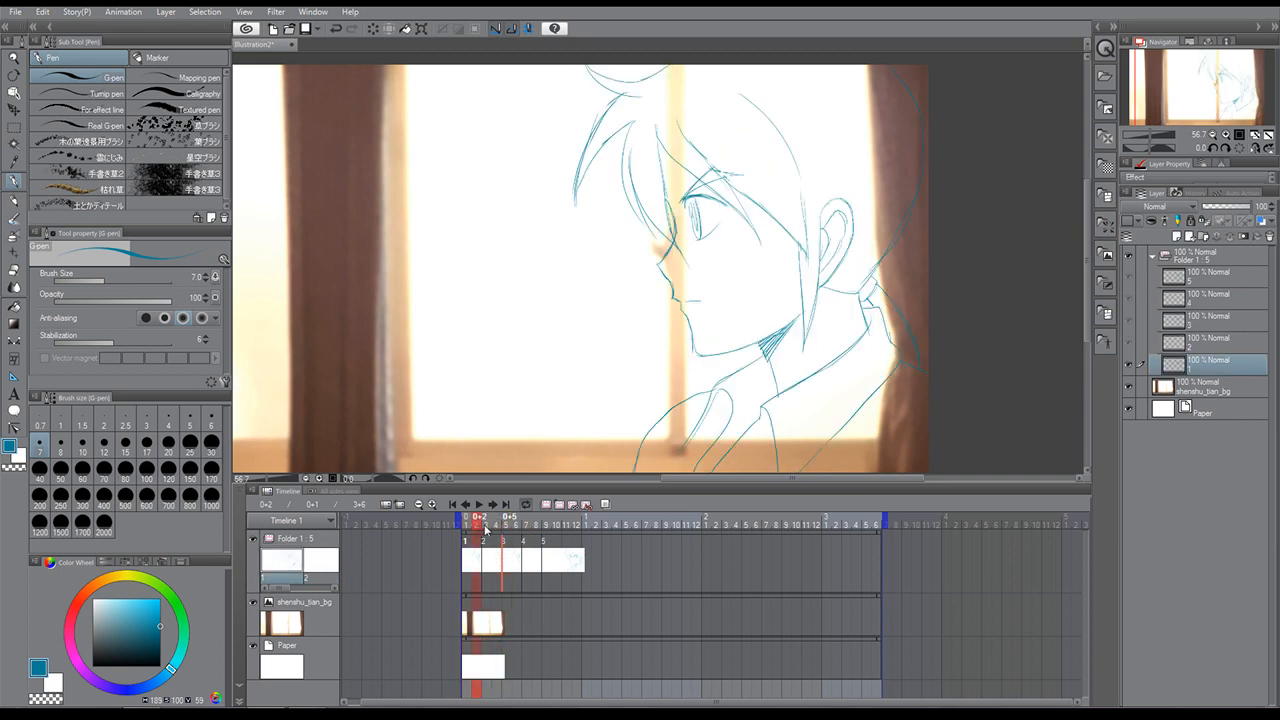
{"action": "left_click_drag", "start_coordinate": [486, 528], "coordinate": [568, 530]}
{"action": "left_click", "coordinate": [16, 12]}
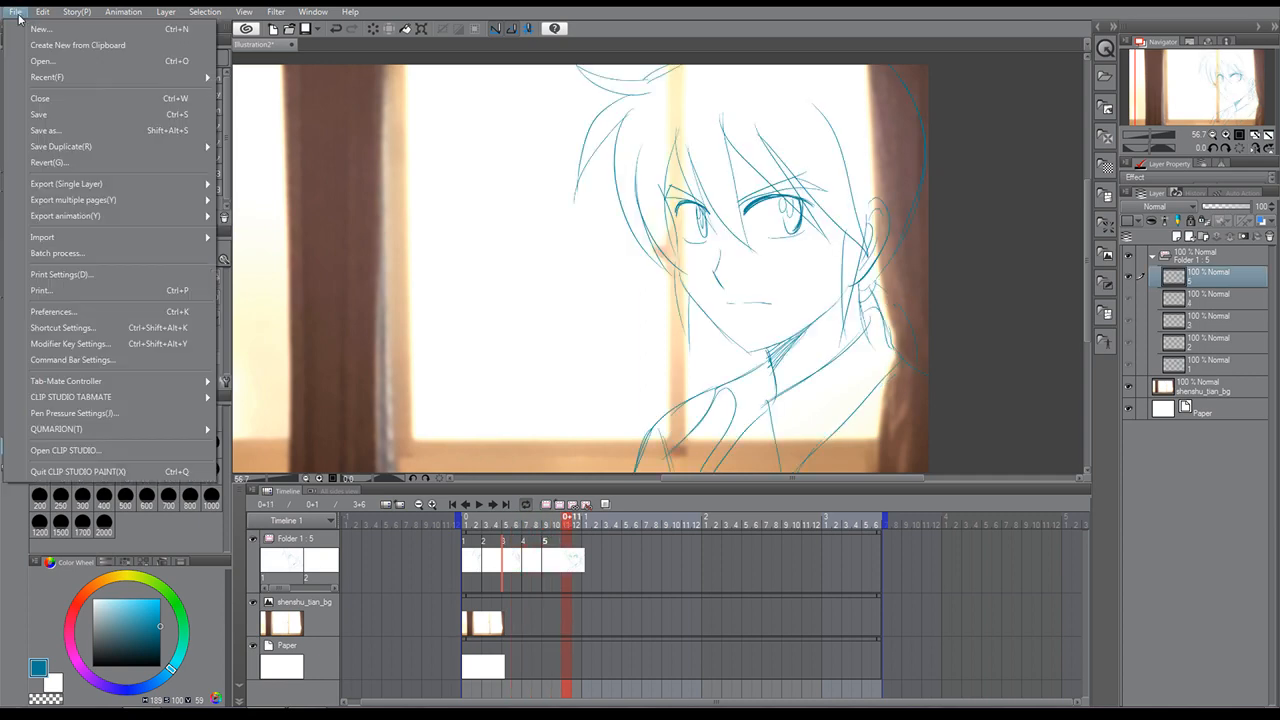
{"action": "left_click", "coordinate": [36, 115]}
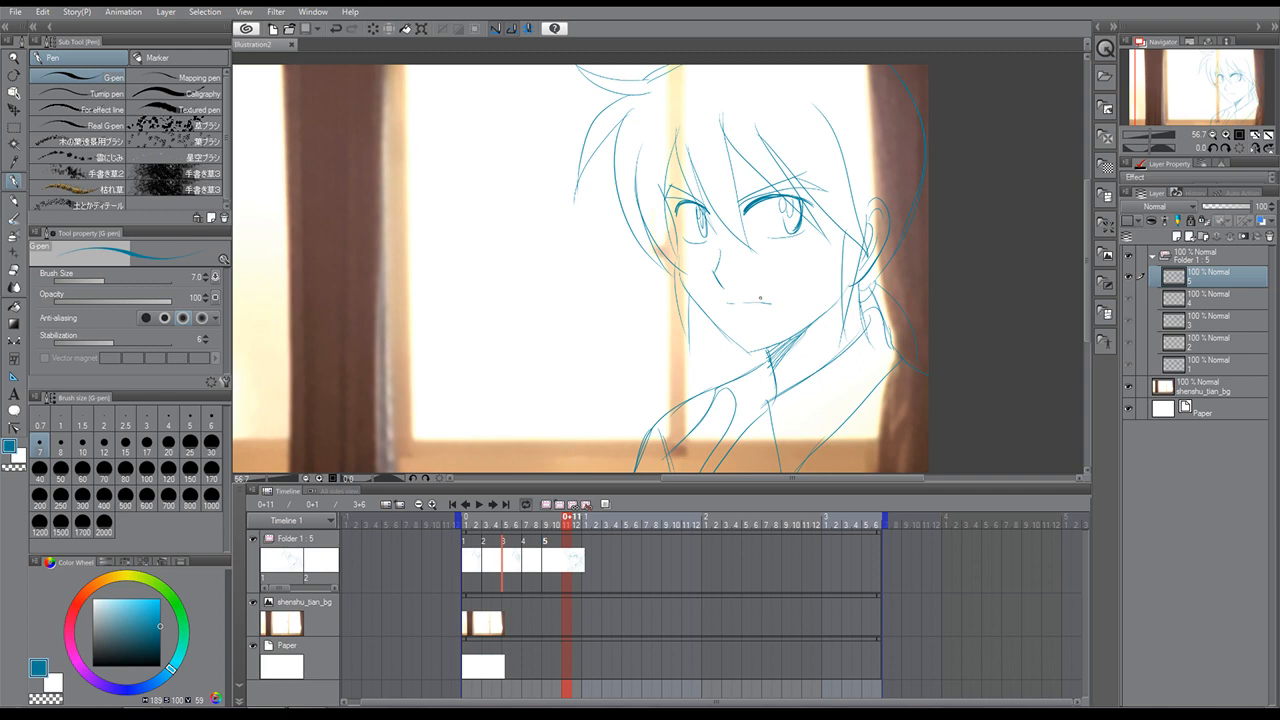
{"action": "mouse_move", "coordinate": [568, 527]}
{"action": "left_mouse_down"}
{"action": "mouse_move", "coordinate": [453, 538]}
{"action": "mouse_move", "coordinate": [578, 537]}
{"action": "left_mouse_up"}
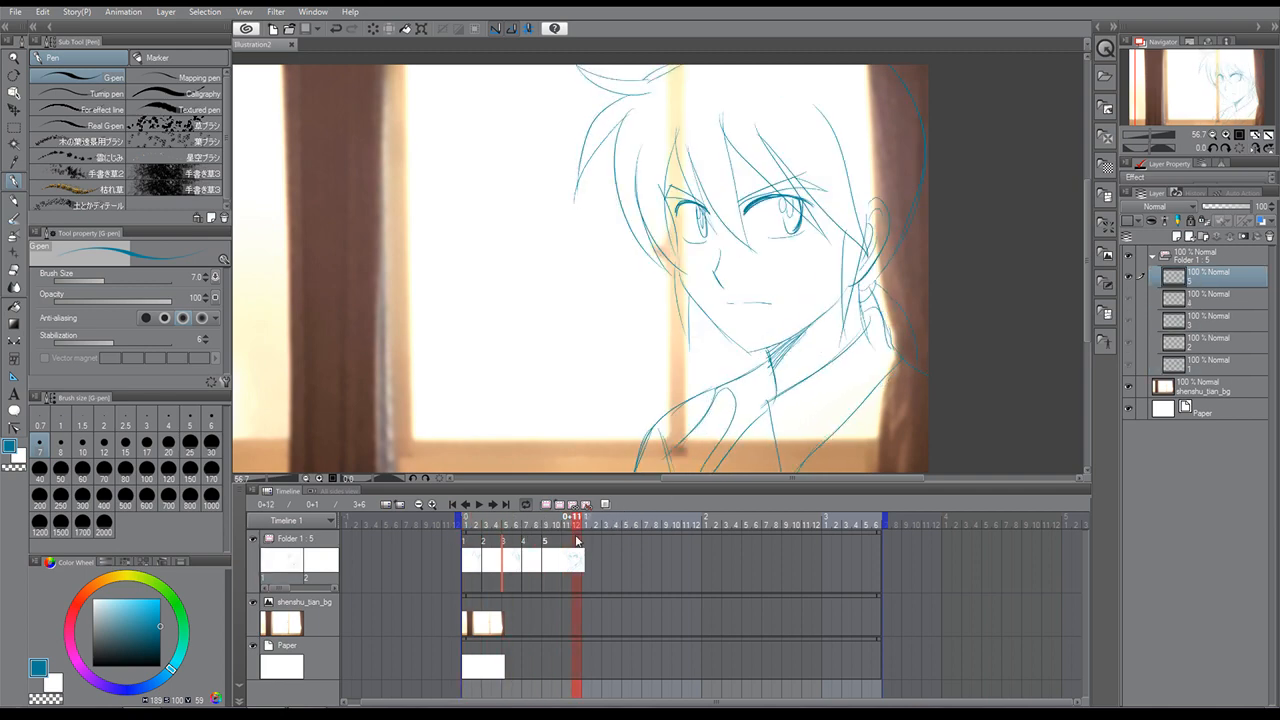
Put the cel 1 sketch layer into a new layer folder inside the animation folder and name it 1.
{"action": "left_click", "coordinate": [1219, 370]}
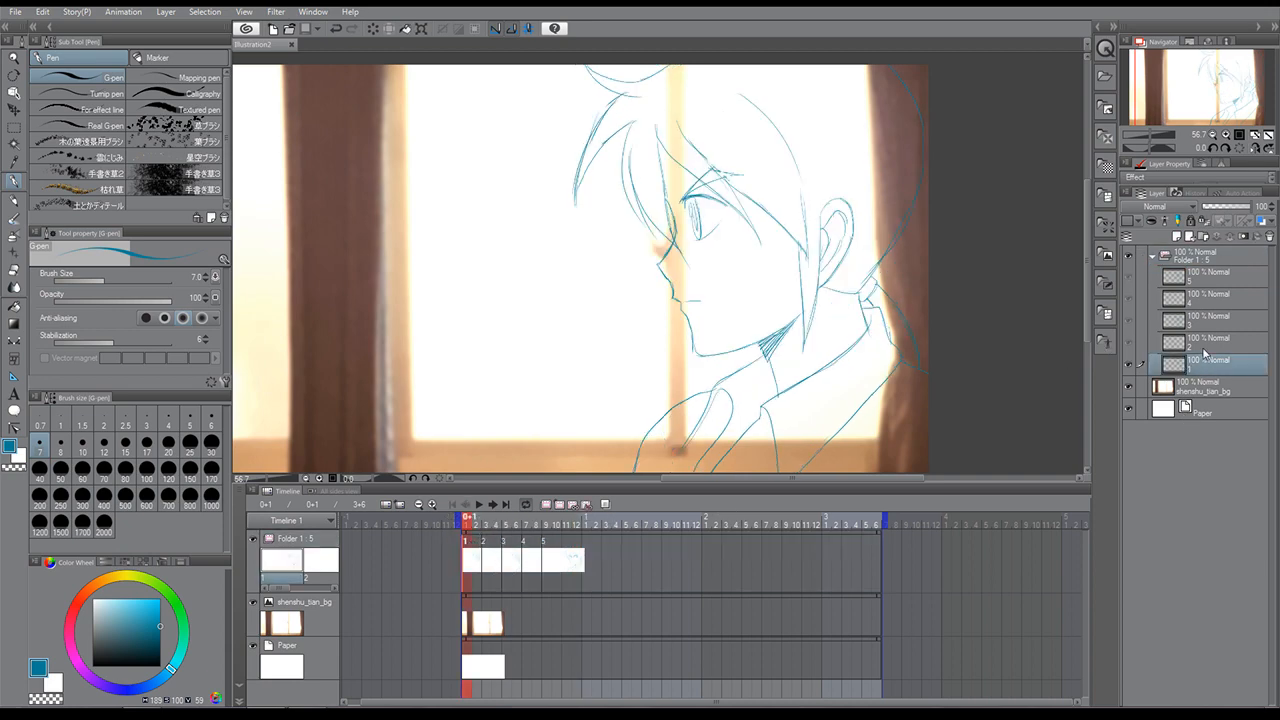
{"action": "left_click", "coordinate": [1190, 256]}
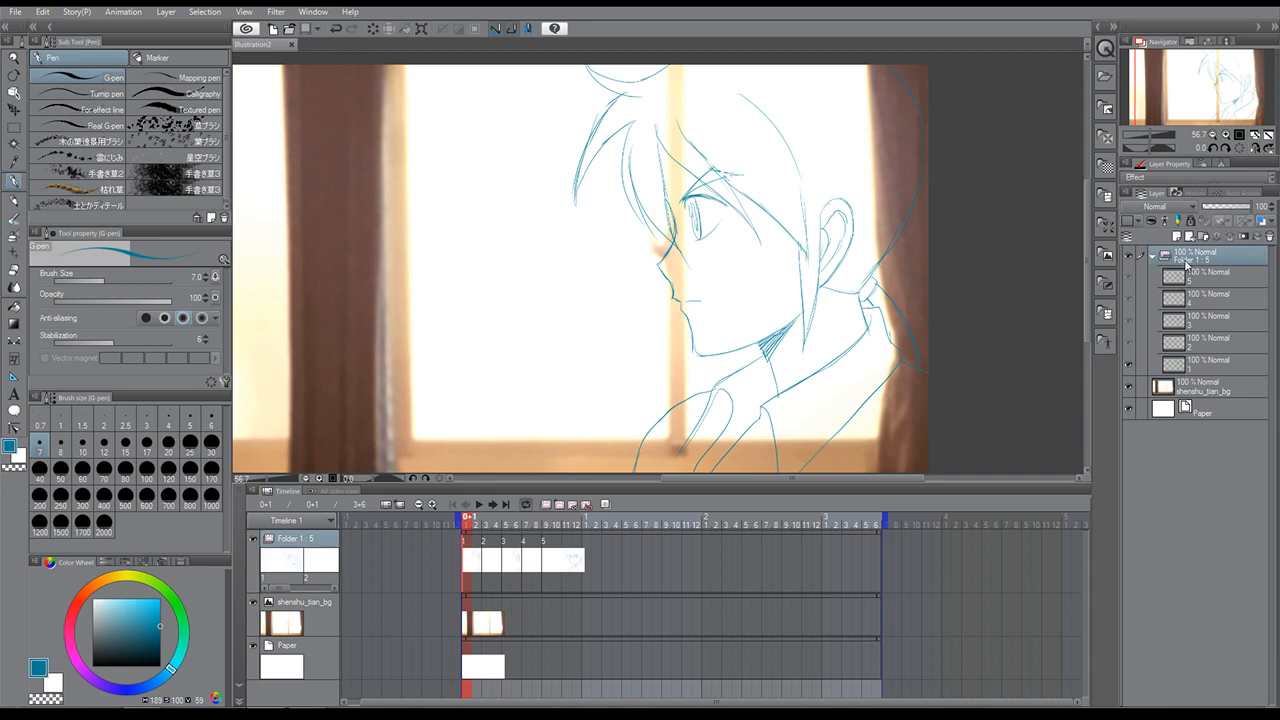
{"action": "left_click", "coordinate": [1199, 365]}
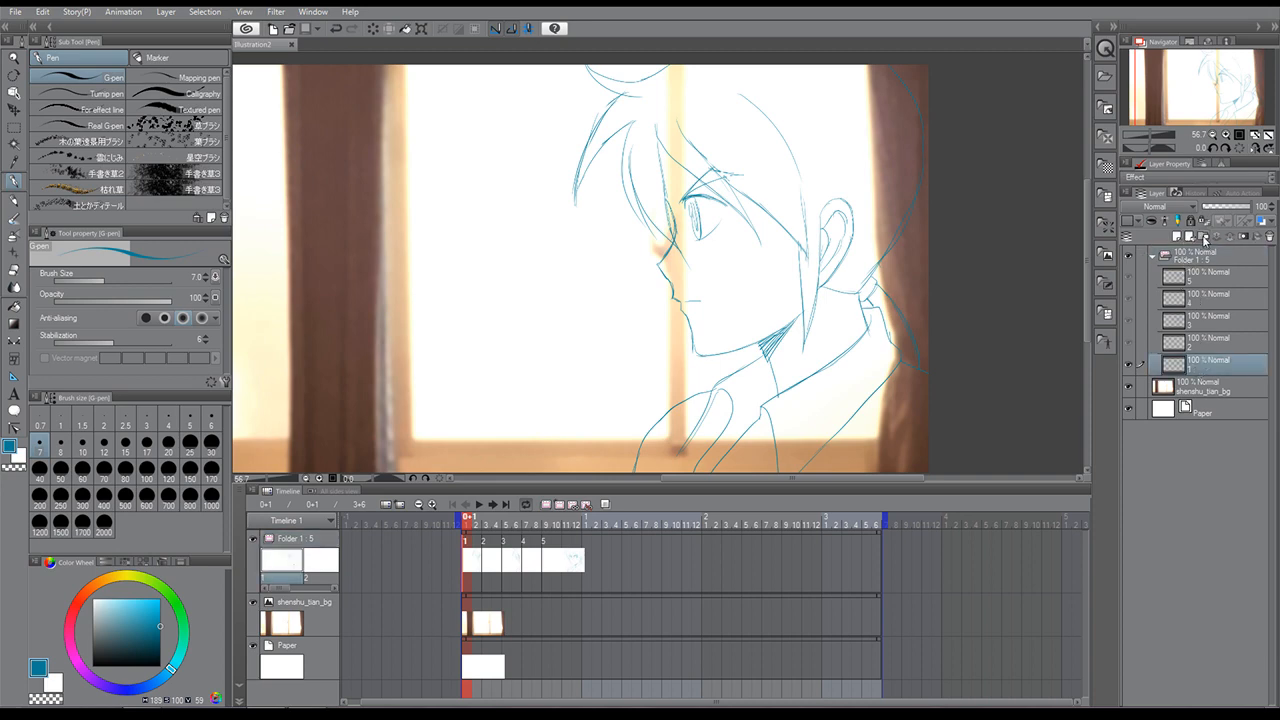
{"action": "left_click", "coordinate": [1204, 237]}
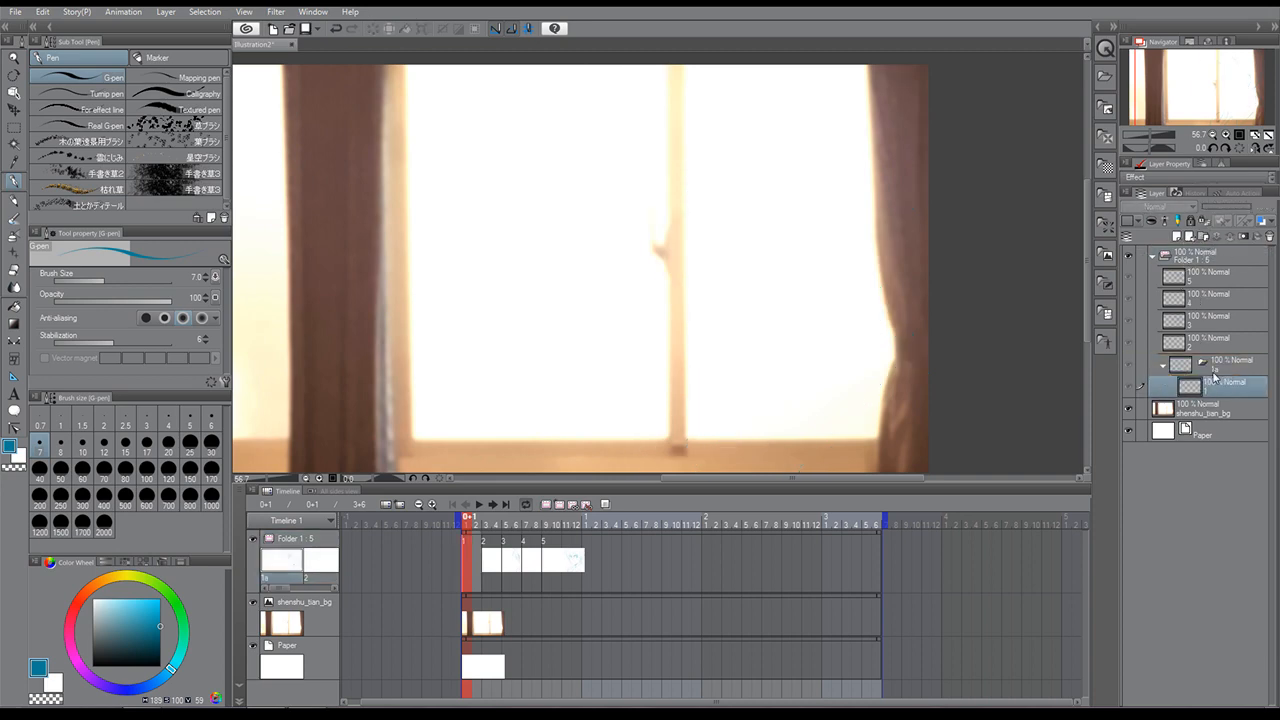
{"action": "double_click", "coordinate": [1214, 375]}
{"action": "type", "text": "1"}
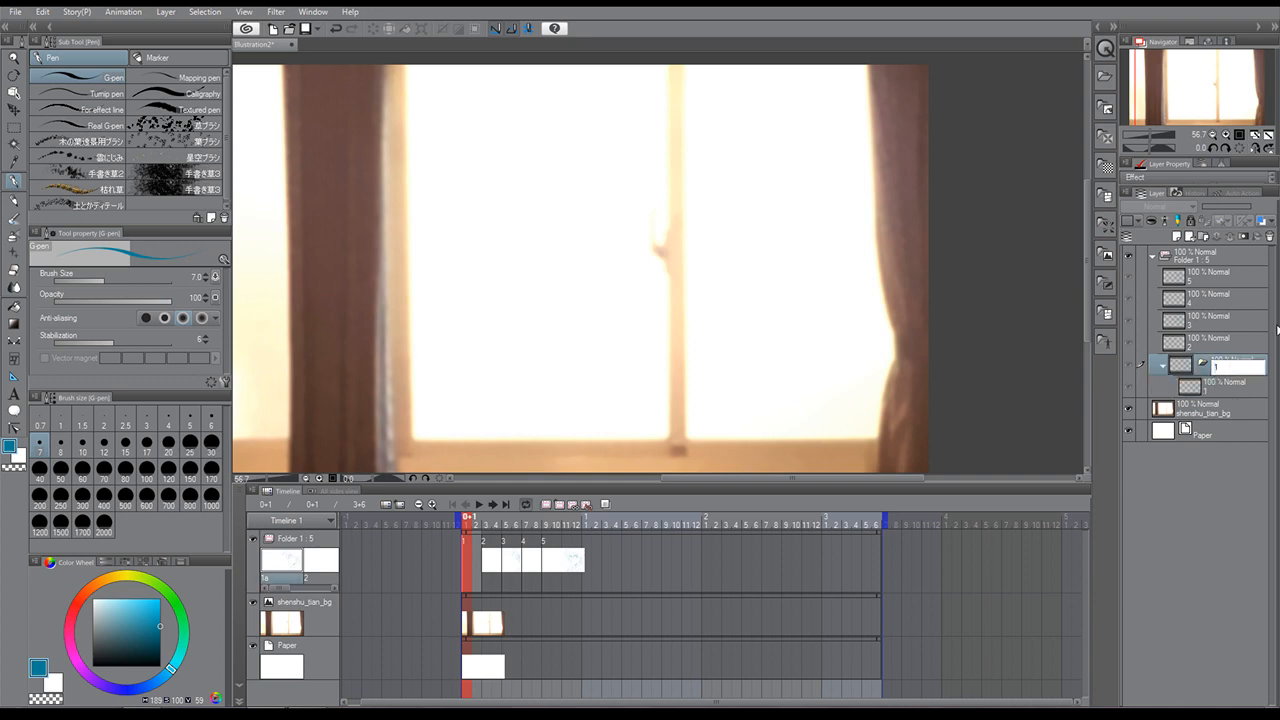
{"action": "key", "text": "Return"}
Add a vector layer above the sketch inside cel folder 1 and name it ink.
{"action": "left_click", "coordinate": [1208, 382]}
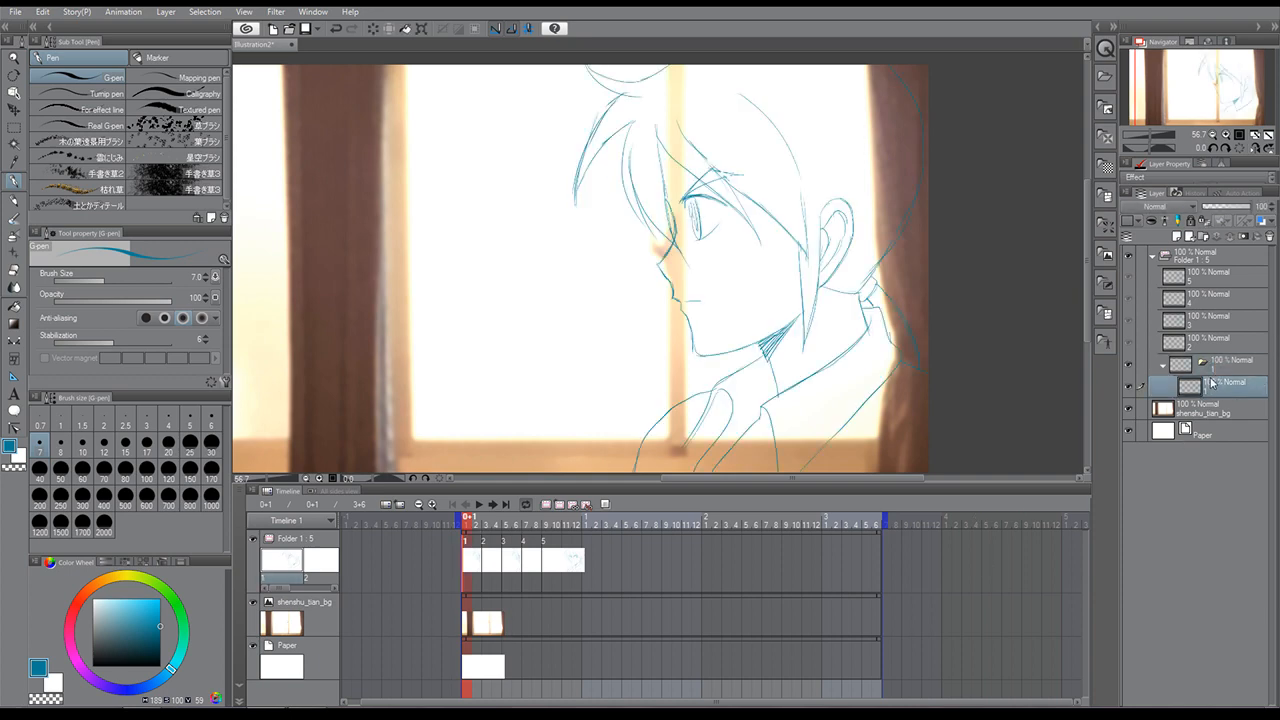
{"action": "left_click", "coordinate": [1193, 238]}
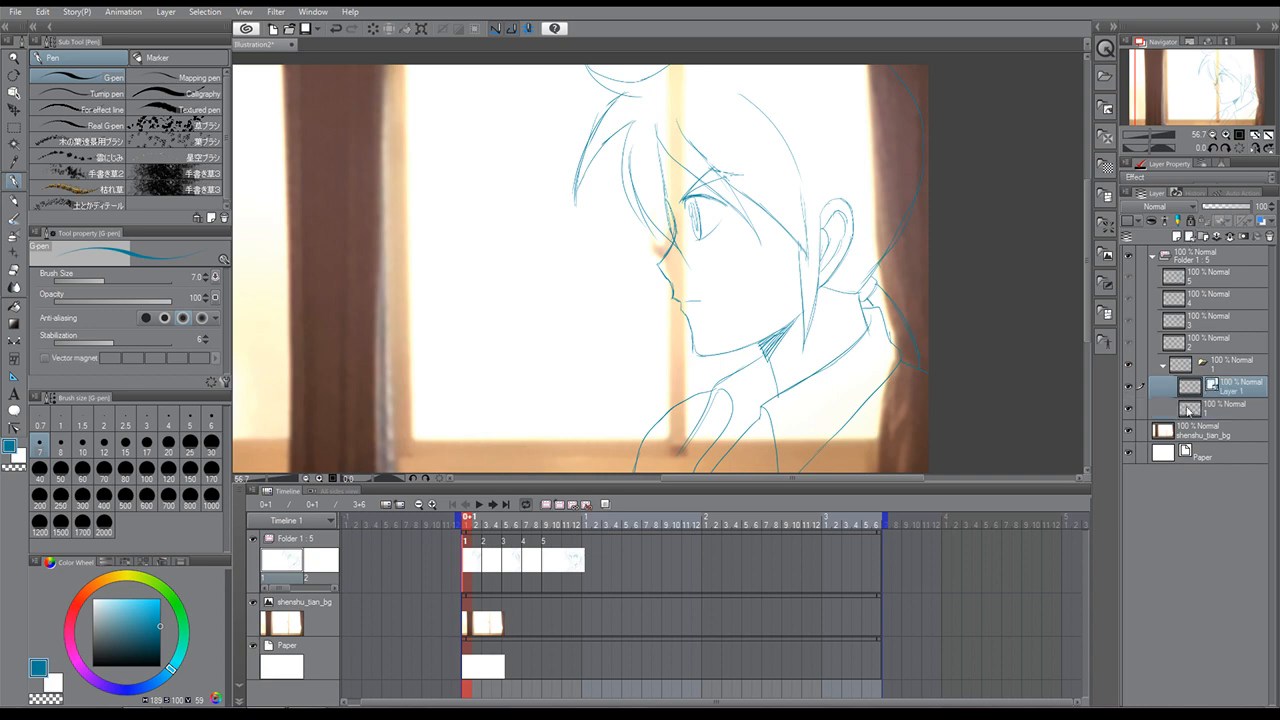
{"action": "double_click", "coordinate": [1266, 381]}
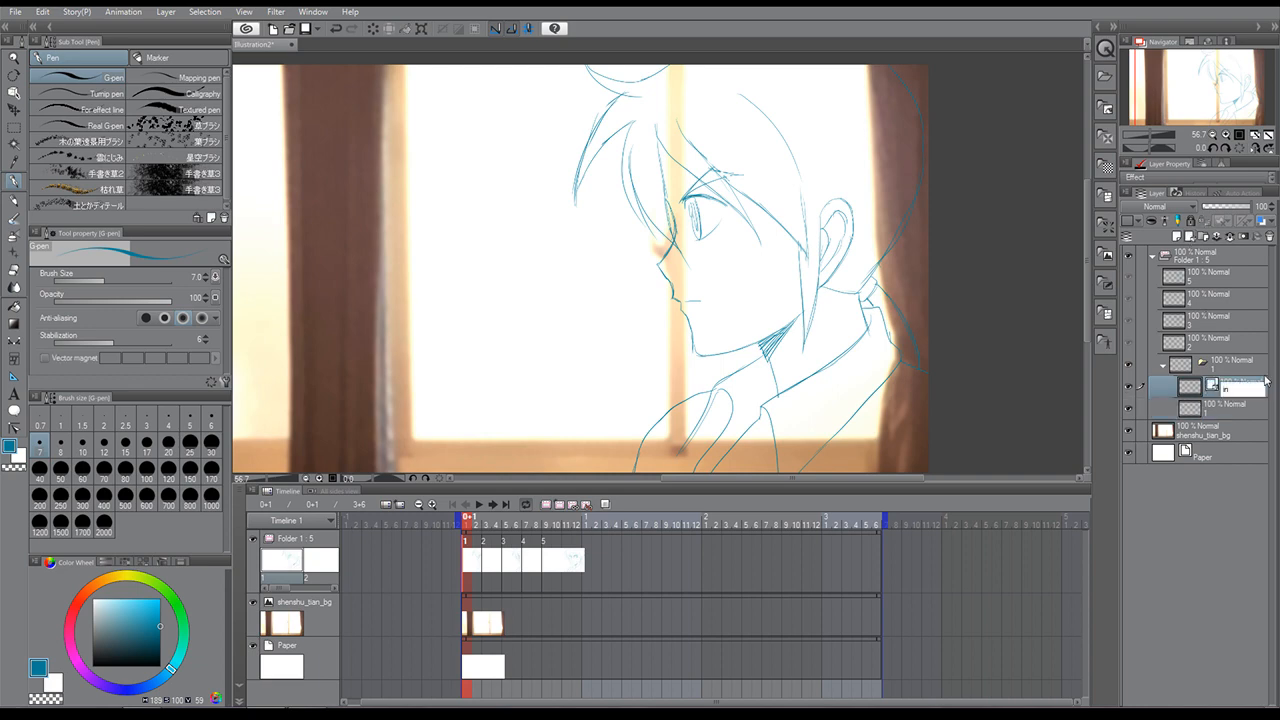
{"action": "key", "text": "Return"}
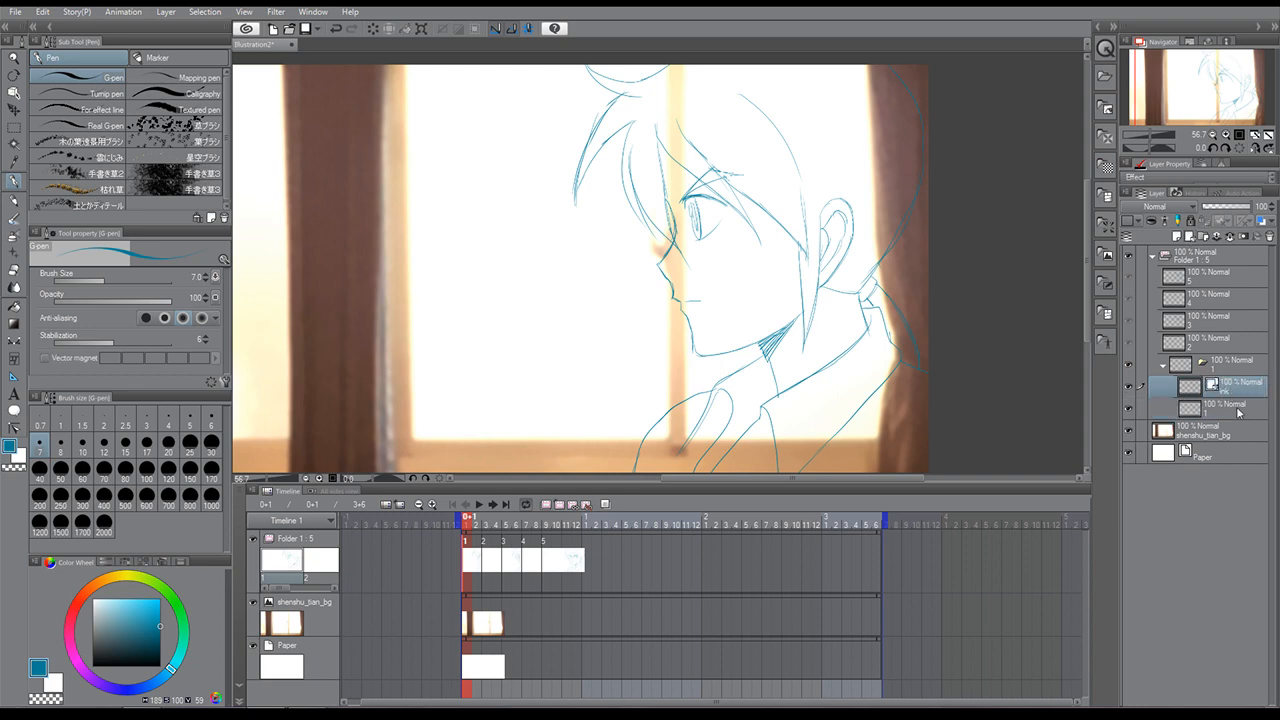
Trace the profile from the forehead to the nose tip on the ink layer with a black Continuous curve.
{"action": "left_click", "coordinate": [15, 341]}
{"action": "left_click_drag", "start_coordinate": [146, 647], "coordinate": [162, 669]}
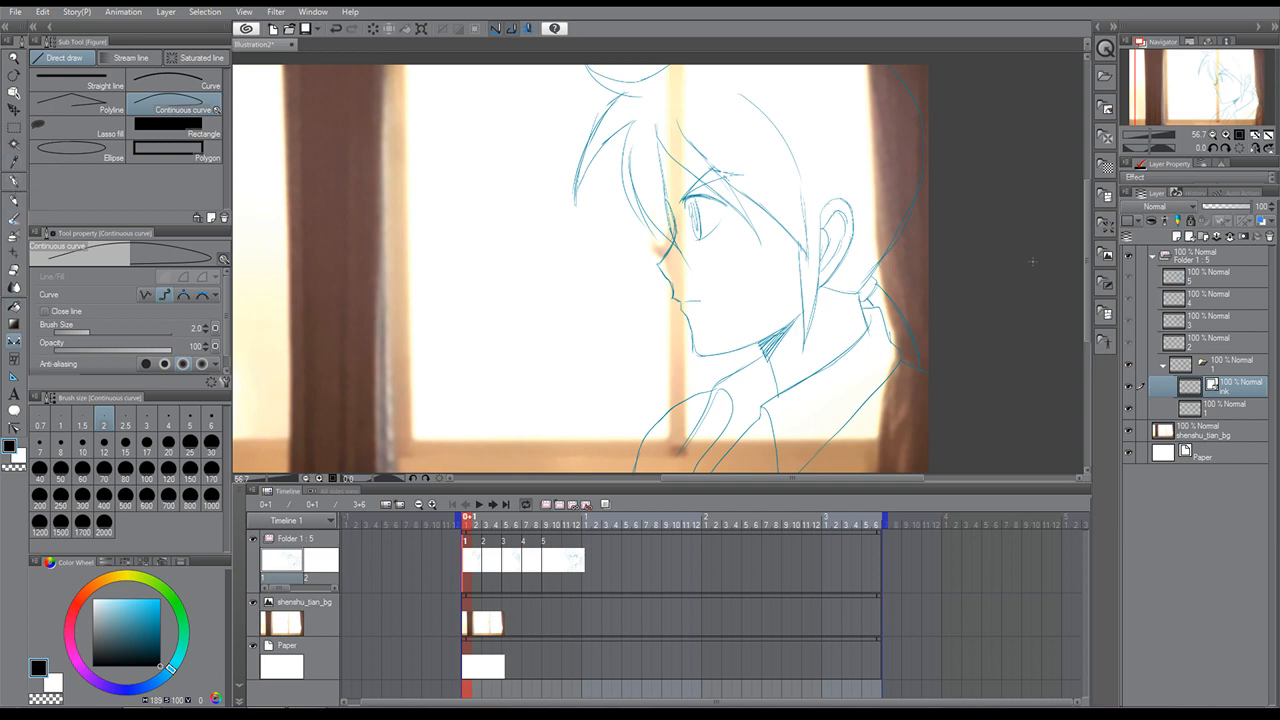
{"action": "left_click", "coordinate": [1235, 135]}
{"action": "left_click_drag", "start_coordinate": [1206, 85], "coordinate": [1212, 83]}
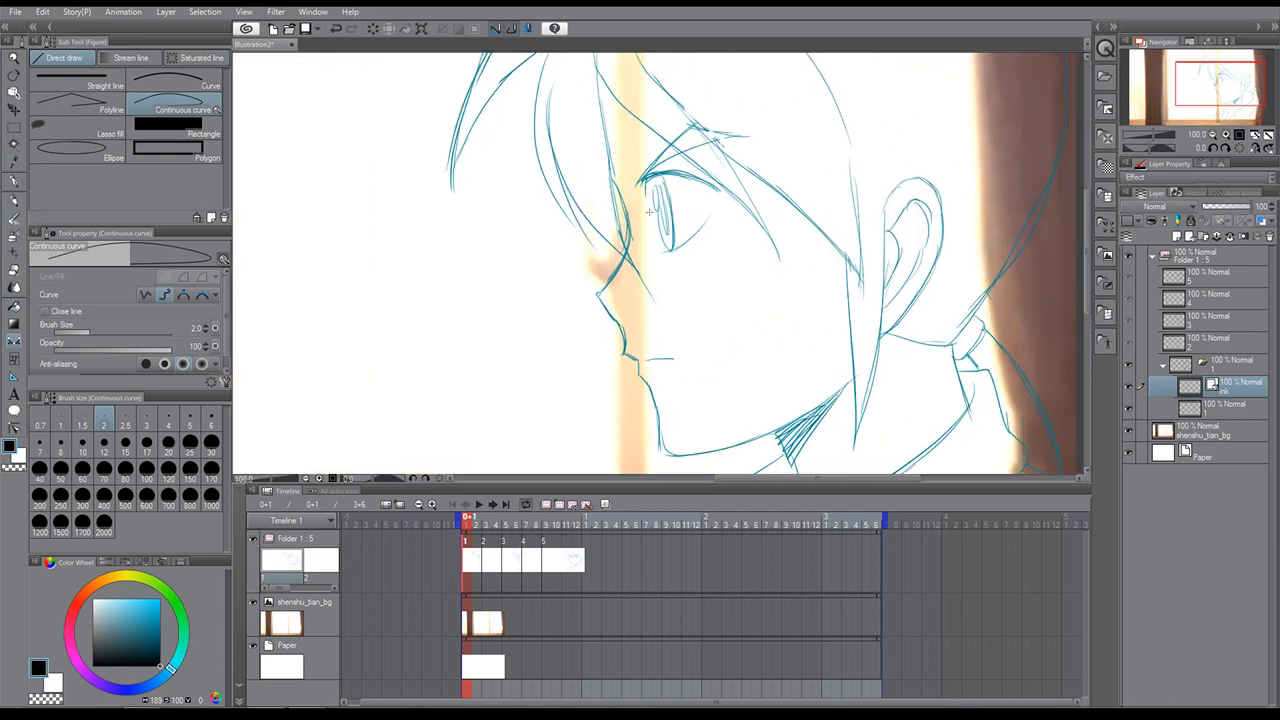
{"action": "left_click", "coordinate": [612, 181]}
{"action": "left_click", "coordinate": [623, 206]}
{"action": "left_click", "coordinate": [598, 291]}
Lower the cel 1 sketch layer's opacity to 26% and return to the ink layer.
{"action": "left_click", "coordinate": [1190, 406]}
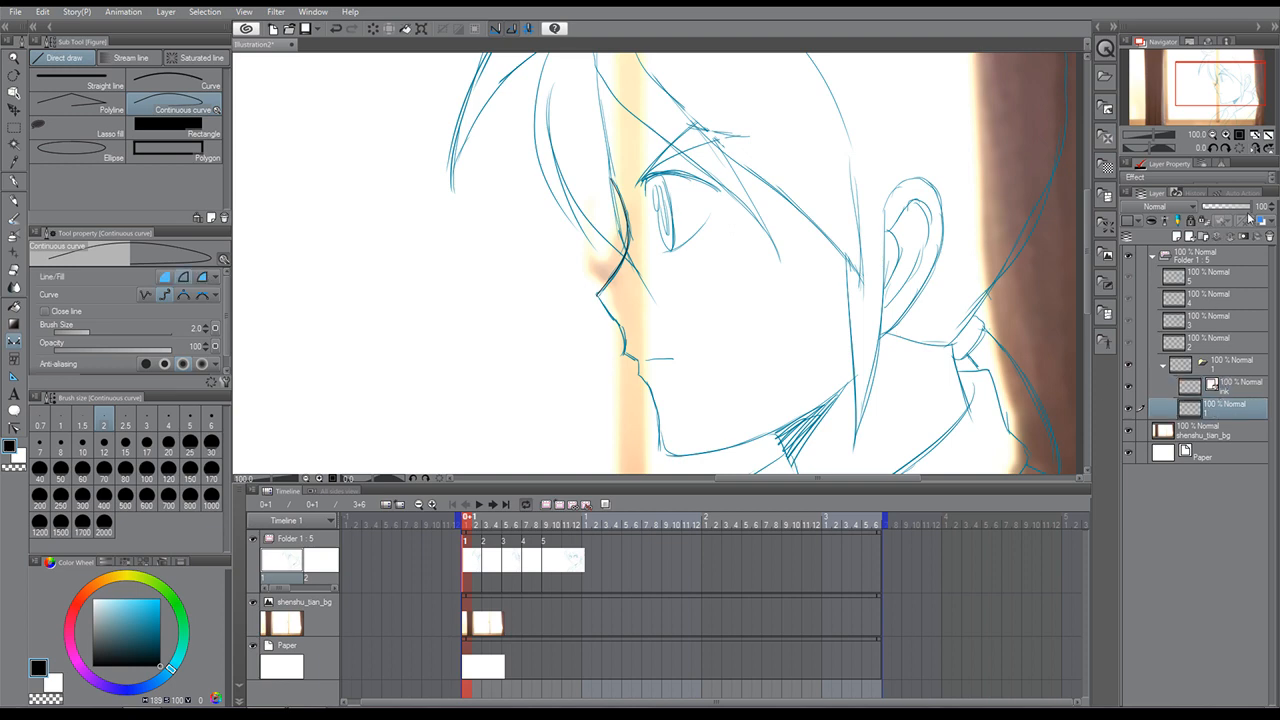
{"action": "left_click_drag", "start_coordinate": [1250, 207], "coordinate": [1215, 210]}
{"action": "left_click", "coordinate": [1218, 389]}
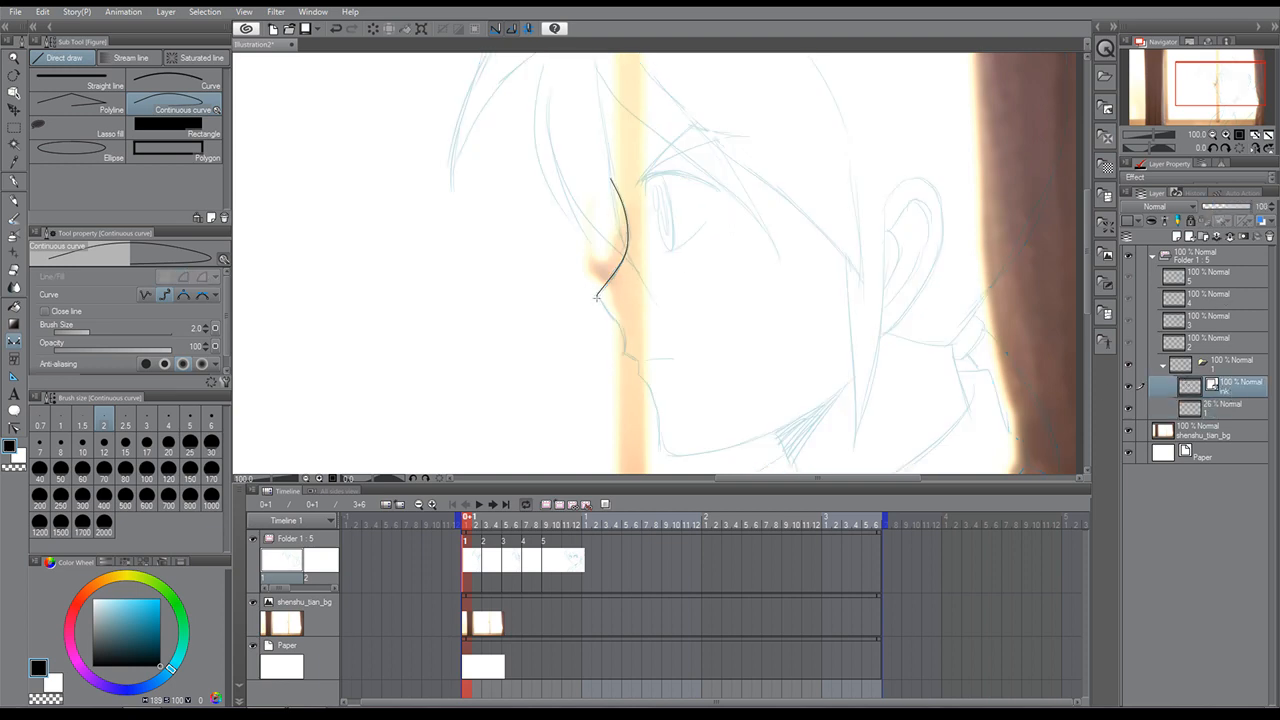
Ink the profile from below the lips to the chin with the G-pen and undo the trial jaw stroke.
{"action": "key", "text": "p"}
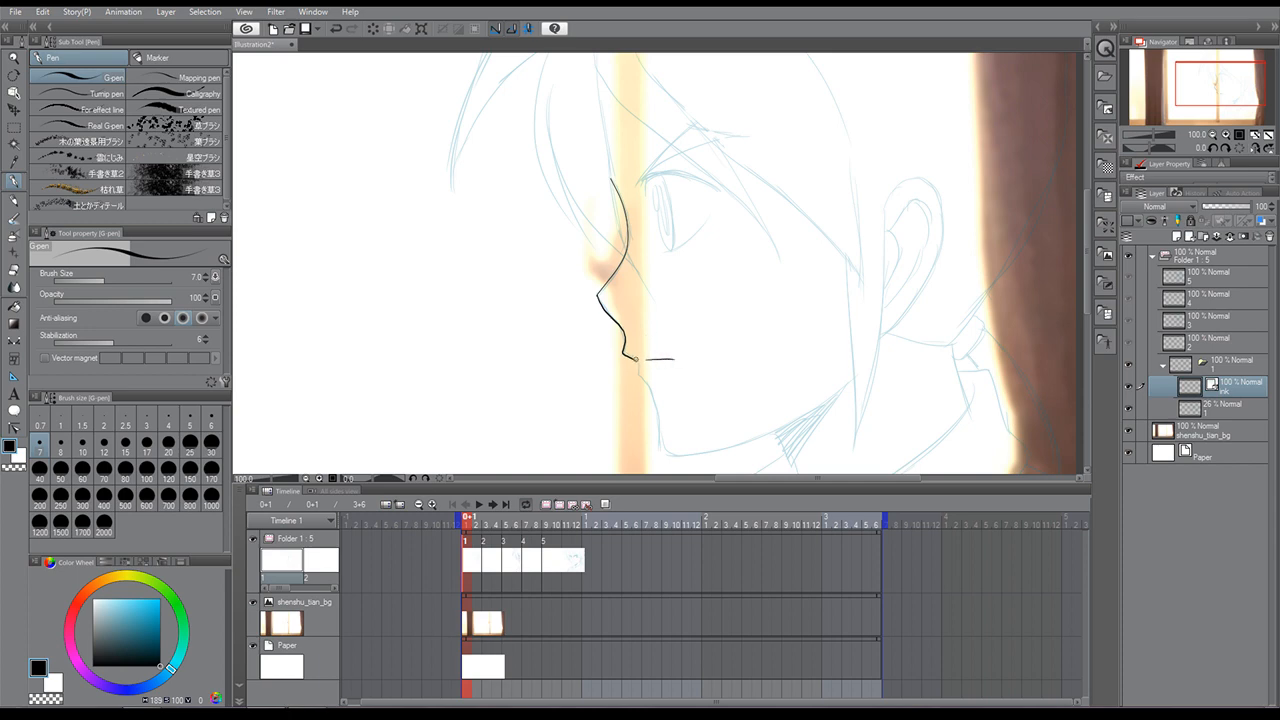
{"action": "left_click_drag", "start_coordinate": [638, 374], "coordinate": [659, 436]}
{"action": "left_click_drag", "start_coordinate": [851, 378], "coordinate": [805, 407]}
{"action": "left_click", "coordinate": [43, 12]}
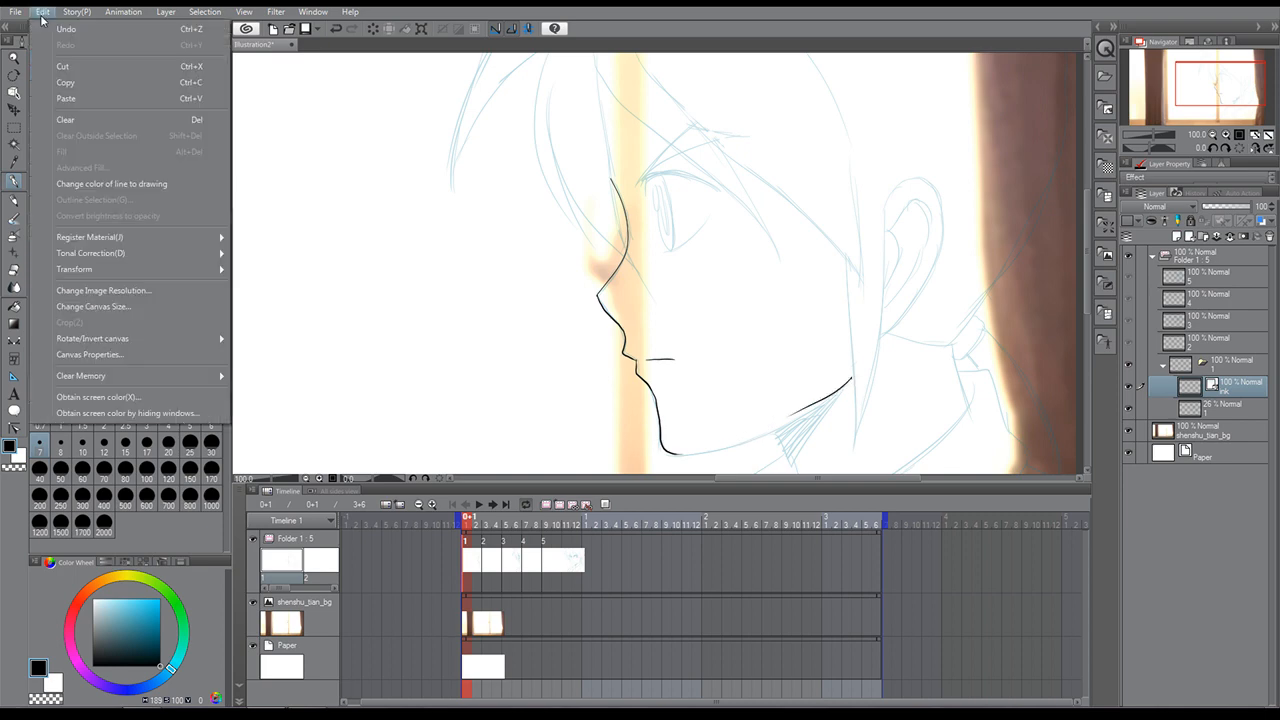
{"action": "left_click", "coordinate": [60, 28]}
Ink the jawline from below the ear to the chin and undo the trial neck stroke.
{"action": "left_click", "coordinate": [1213, 148]}
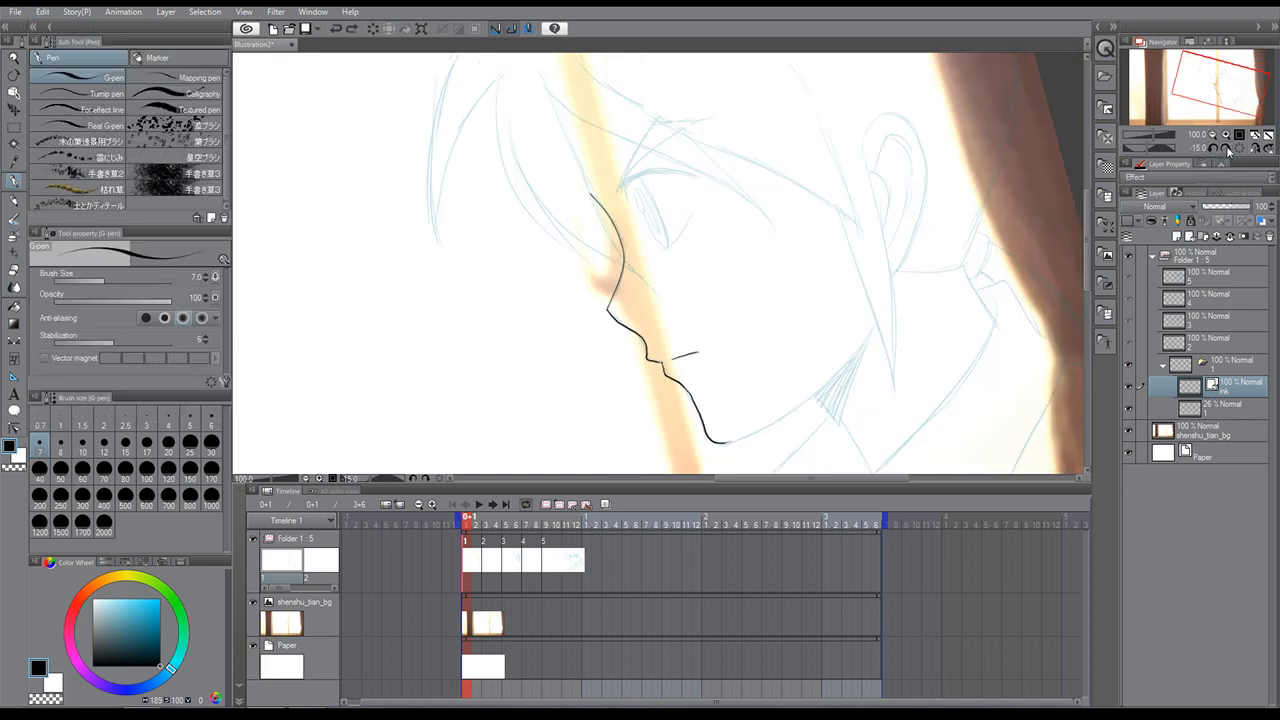
{"action": "double_click", "coordinate": [1227, 148]}
{"action": "left_click_drag", "start_coordinate": [1223, 101], "coordinate": [1225, 105]}
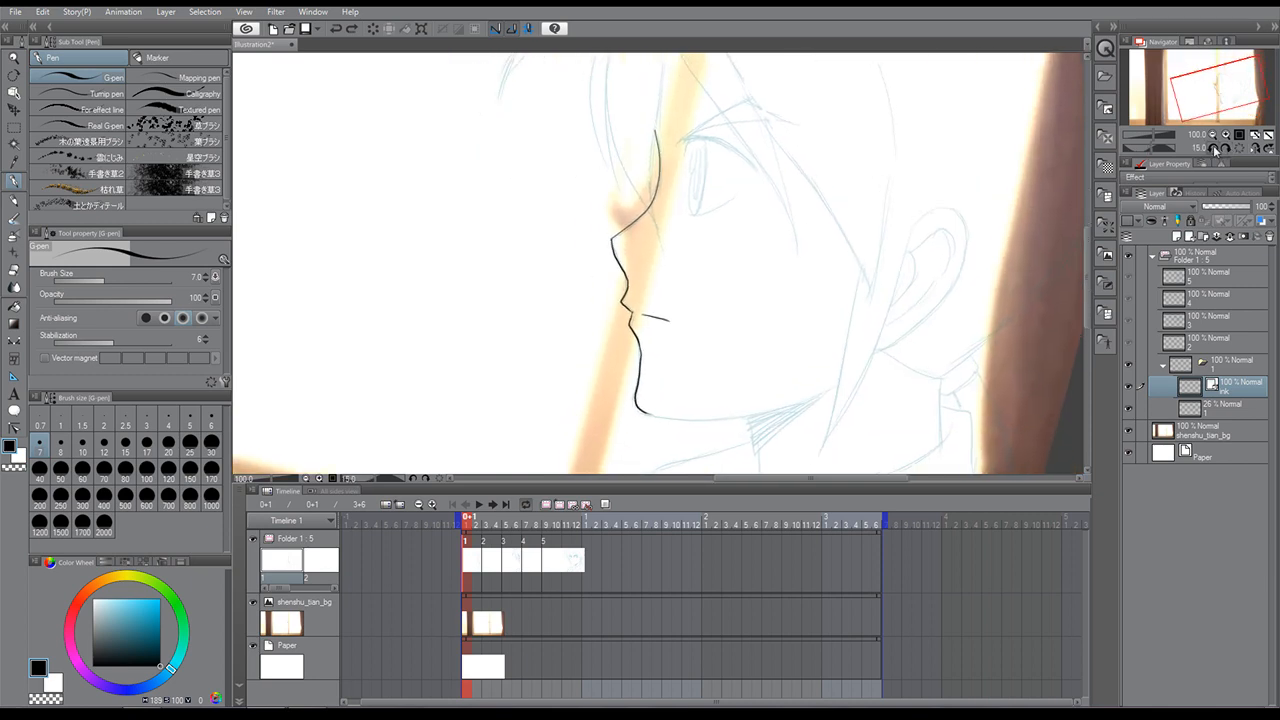
{"action": "left_click", "coordinate": [1213, 148]}
{"action": "left_click", "coordinate": [1213, 148]}
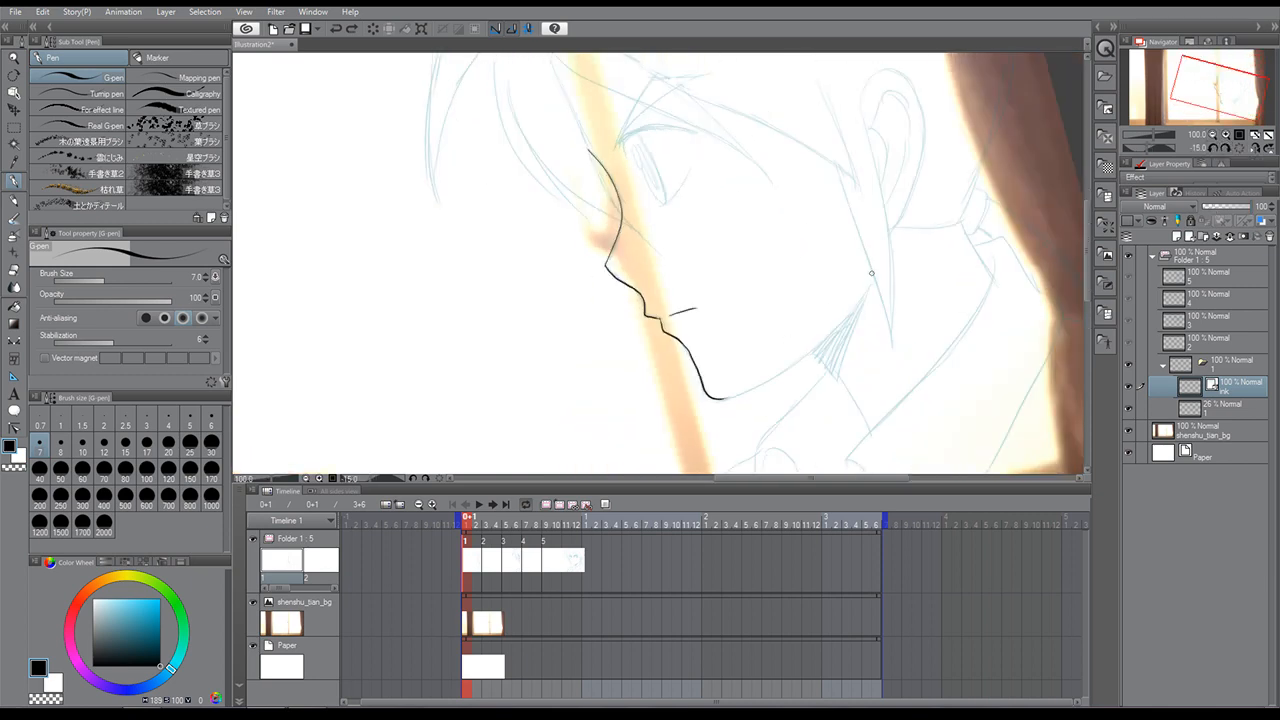
{"action": "mouse_move", "coordinate": [871, 272]}
{"action": "left_mouse_down"}
{"action": "mouse_move", "coordinate": [769, 392]}
{"action": "mouse_move", "coordinate": [828, 331]}
{"action": "mouse_move", "coordinate": [726, 398]}
{"action": "left_mouse_up"}
{"action": "left_click_drag", "start_coordinate": [805, 351], "coordinate": [860, 431]}
{"action": "left_click", "coordinate": [42, 12]}
{"action": "left_click", "coordinate": [60, 30]}
Ink the front neck line running down from the jaw on cel 1.
{"action": "left_click", "coordinate": [1240, 150]}
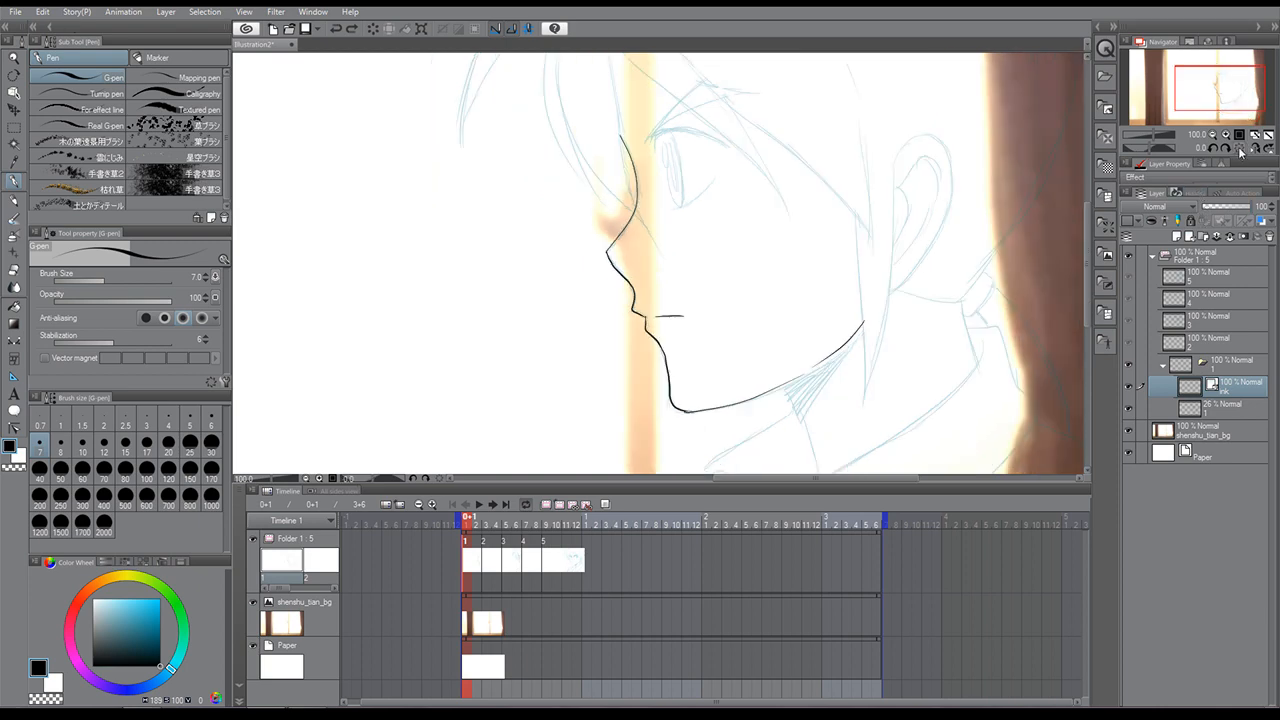
{"action": "left_click_drag", "start_coordinate": [1188, 107], "coordinate": [1191, 112]}
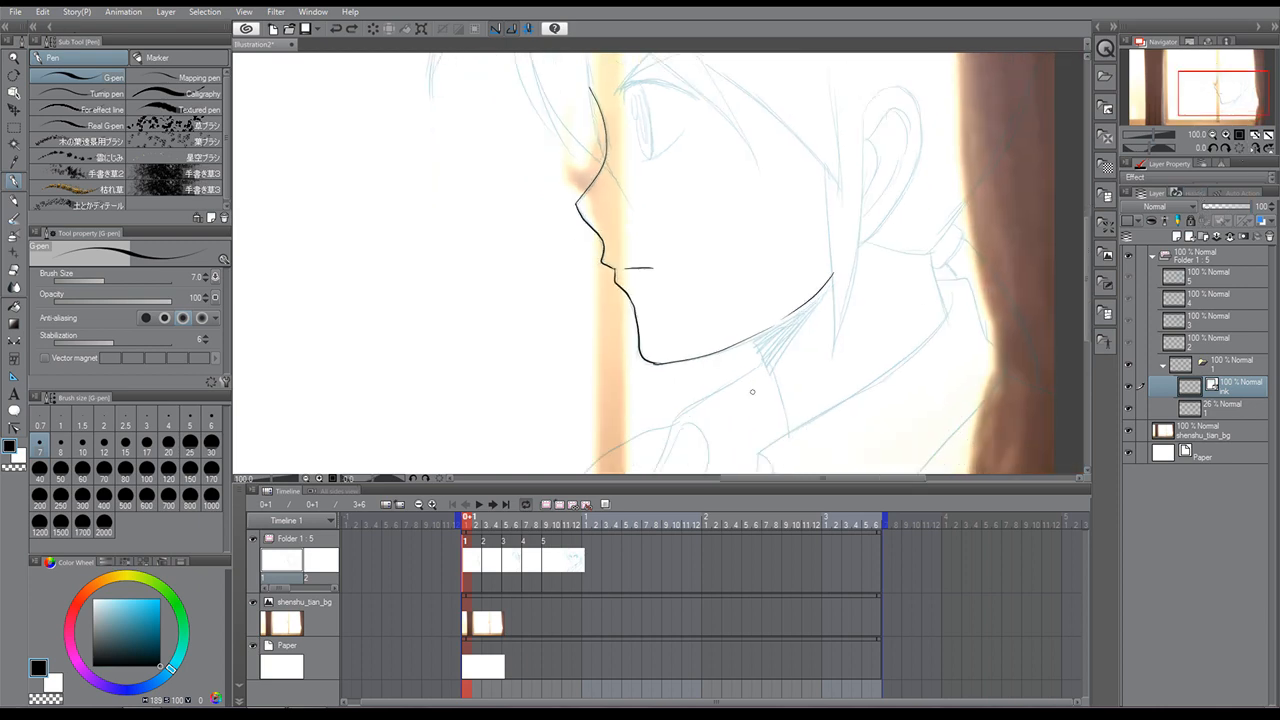
{"action": "left_click_drag", "start_coordinate": [745, 340], "coordinate": [787, 432]}
Add a raster layer between the ink and sketch layers of cel 1 and name it sh.
{"action": "left_click", "coordinate": [1218, 408]}
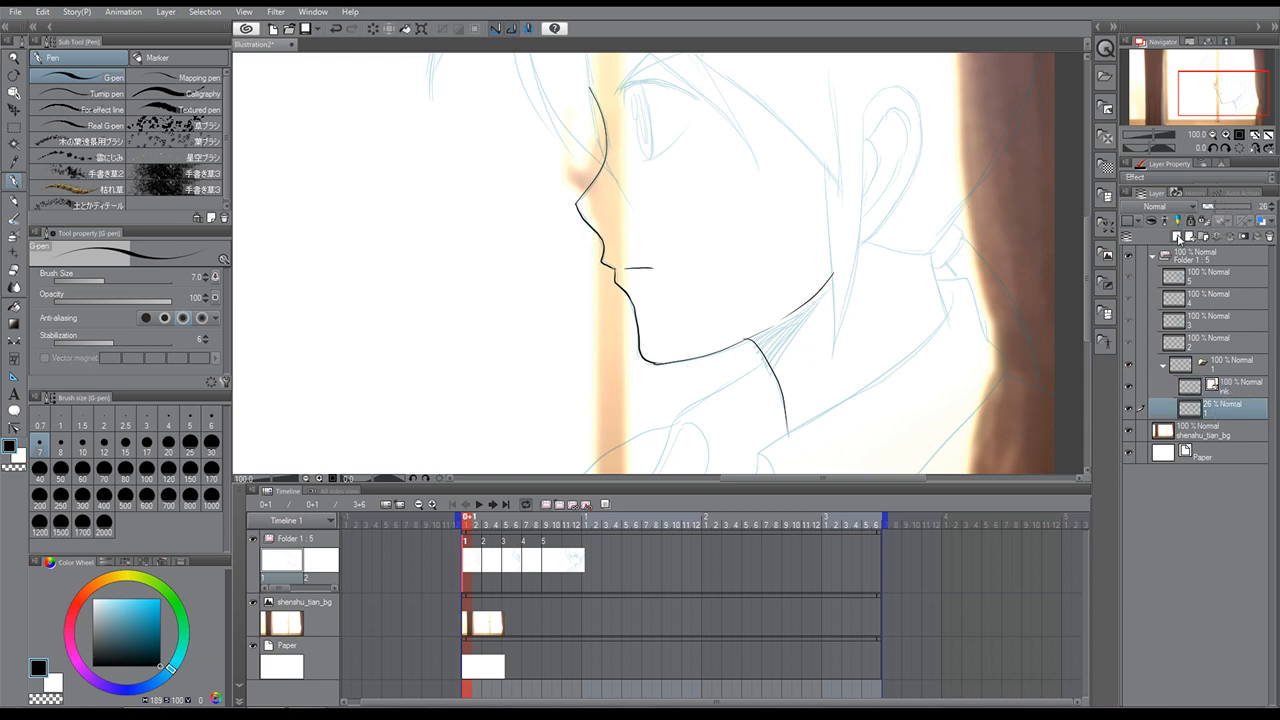
{"action": "left_click", "coordinate": [1178, 236]}
{"action": "double_click", "coordinate": [1218, 410]}
{"action": "type", "text": "4"}
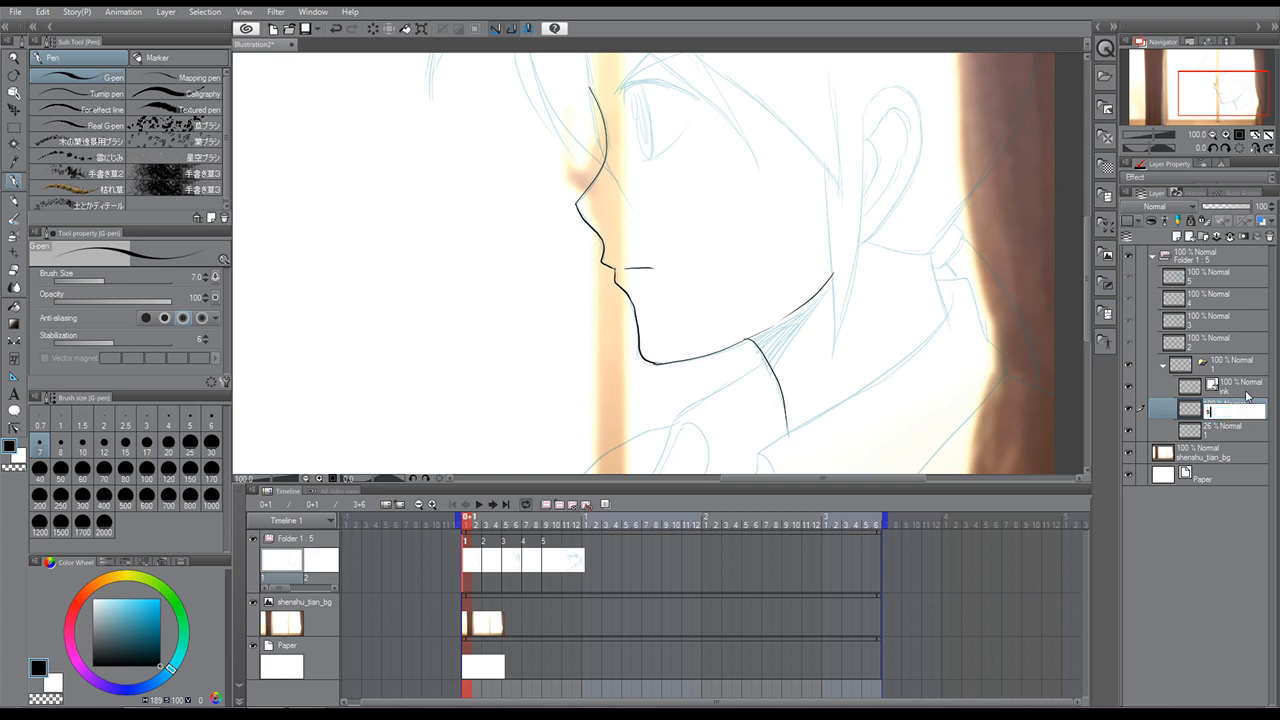
{"action": "key", "text": "Return"}
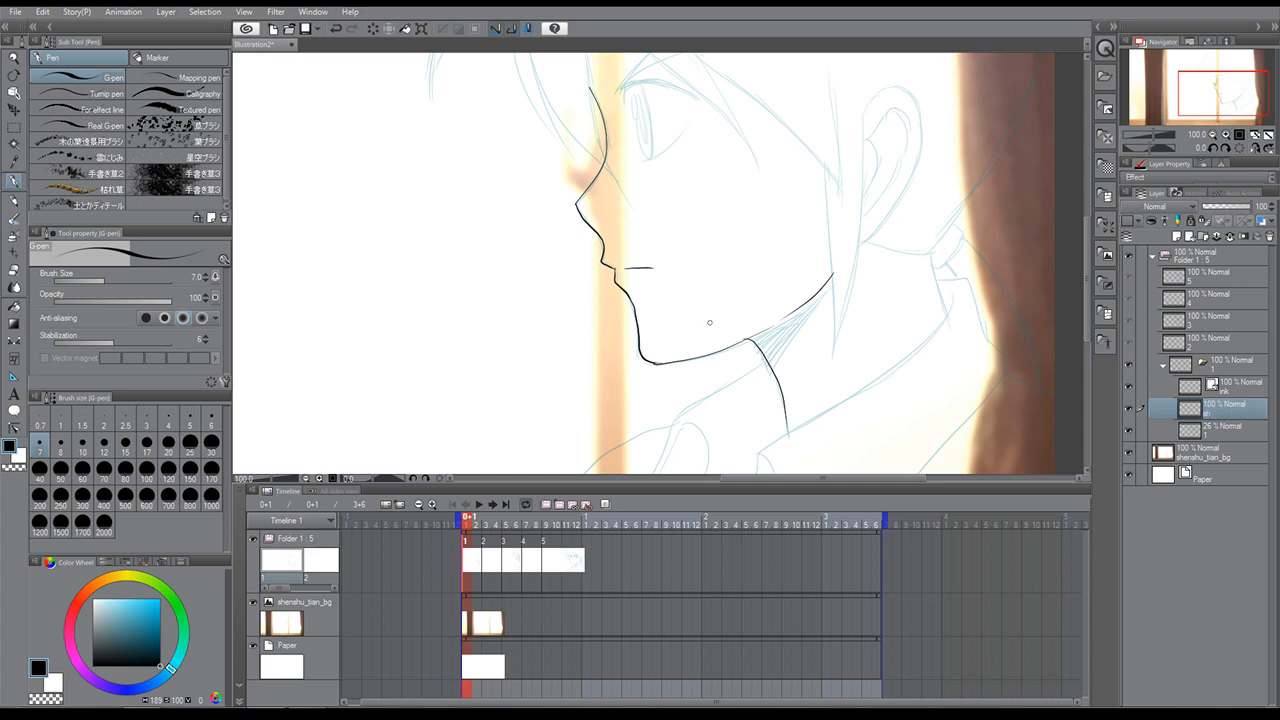
Outline the shadow under the jaw in dark gray, hide the sketch layer and fill the shadow area.
{"action": "left_click", "coordinate": [94, 634]}
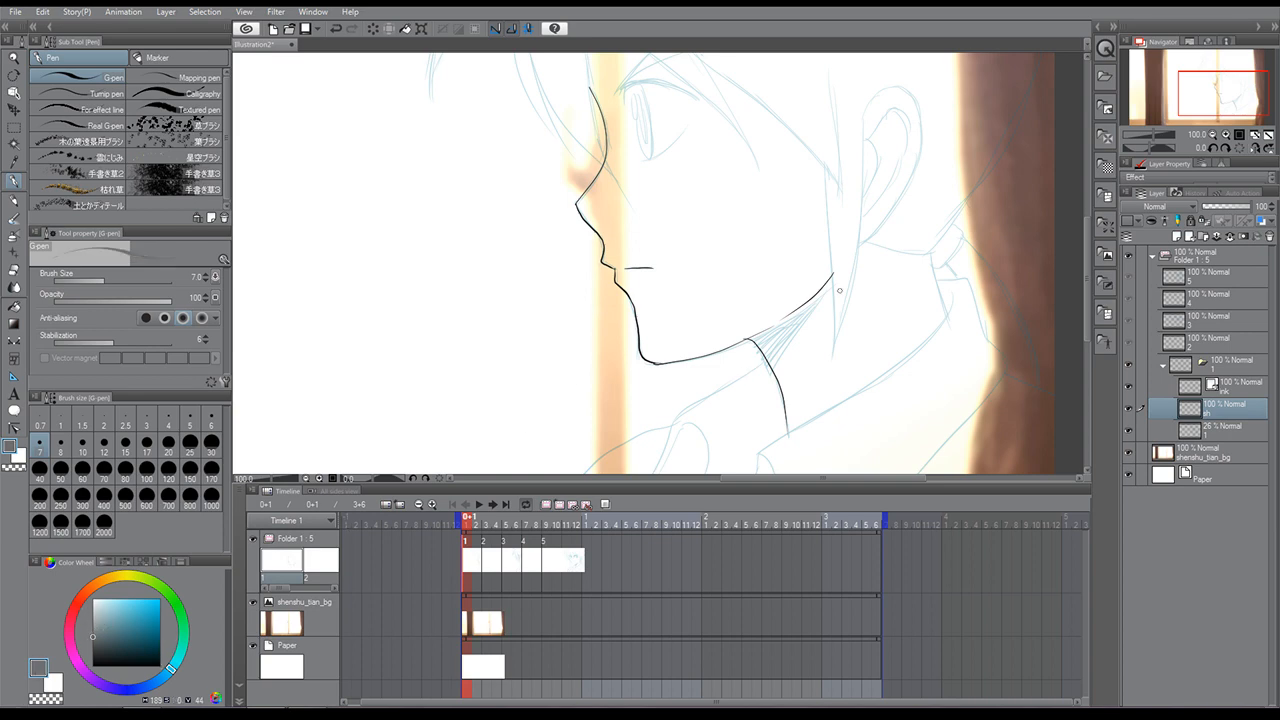
{"action": "left_click_drag", "start_coordinate": [823, 289], "coordinate": [778, 356]}
{"action": "left_click", "coordinate": [1129, 429]}
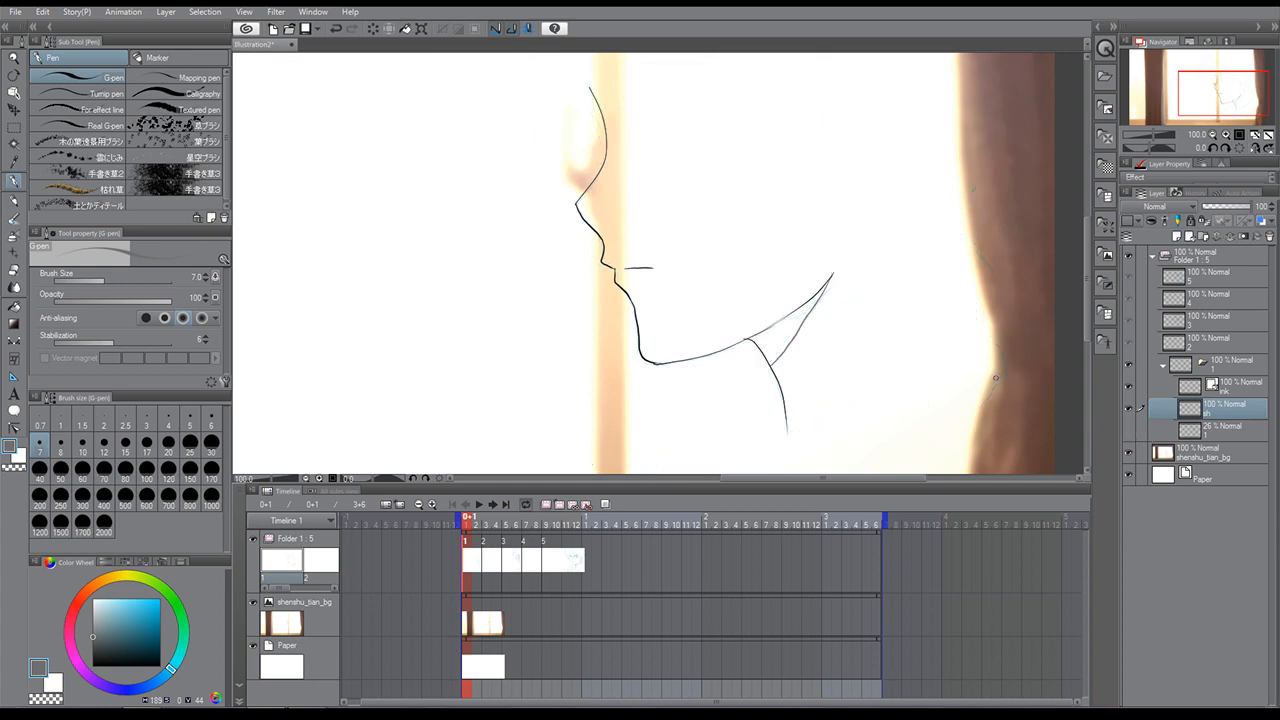
{"action": "left_click", "coordinate": [14, 305]}
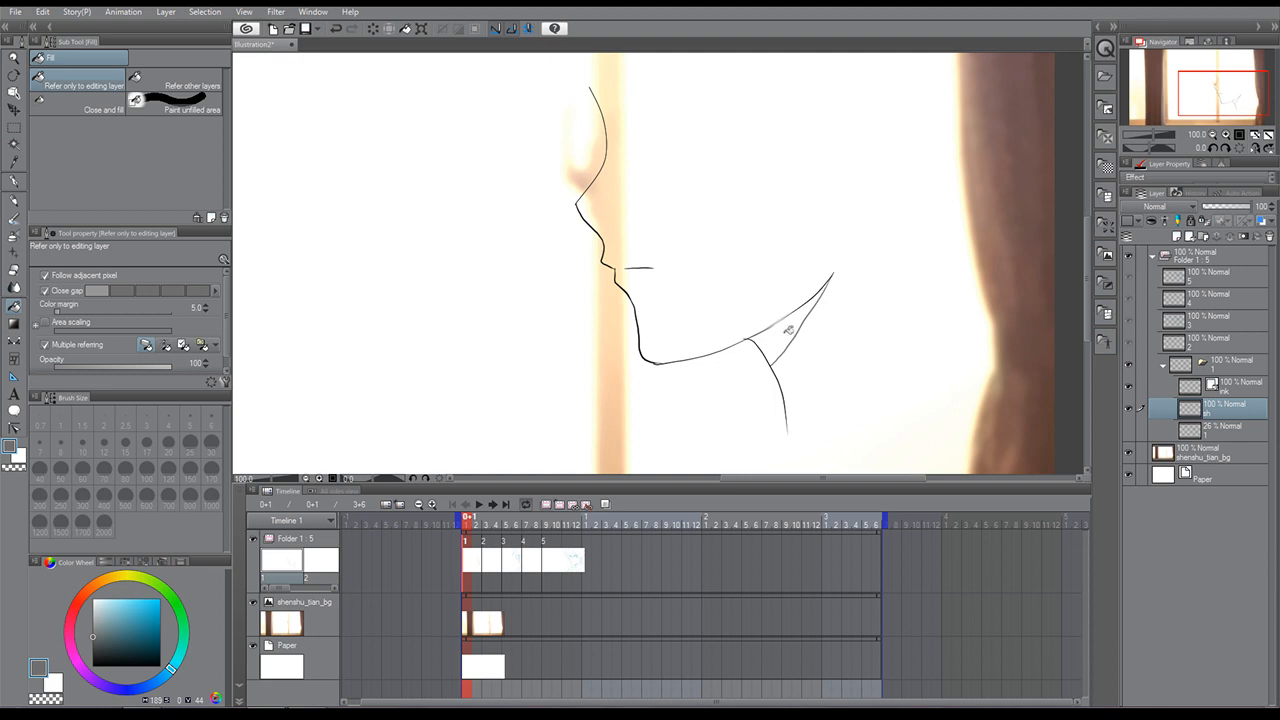
{"action": "left_click", "coordinate": [785, 330]}
Refill the neck shadow with a lighter gray and set the shadow layer's blending mode to Multiply.
{"action": "mouse_move", "coordinate": [1240, 207]}
{"action": "left_mouse_down"}
{"action": "mouse_move", "coordinate": [1222, 208]}
{"action": "mouse_move", "coordinate": [1262, 207]}
{"action": "left_mouse_up"}
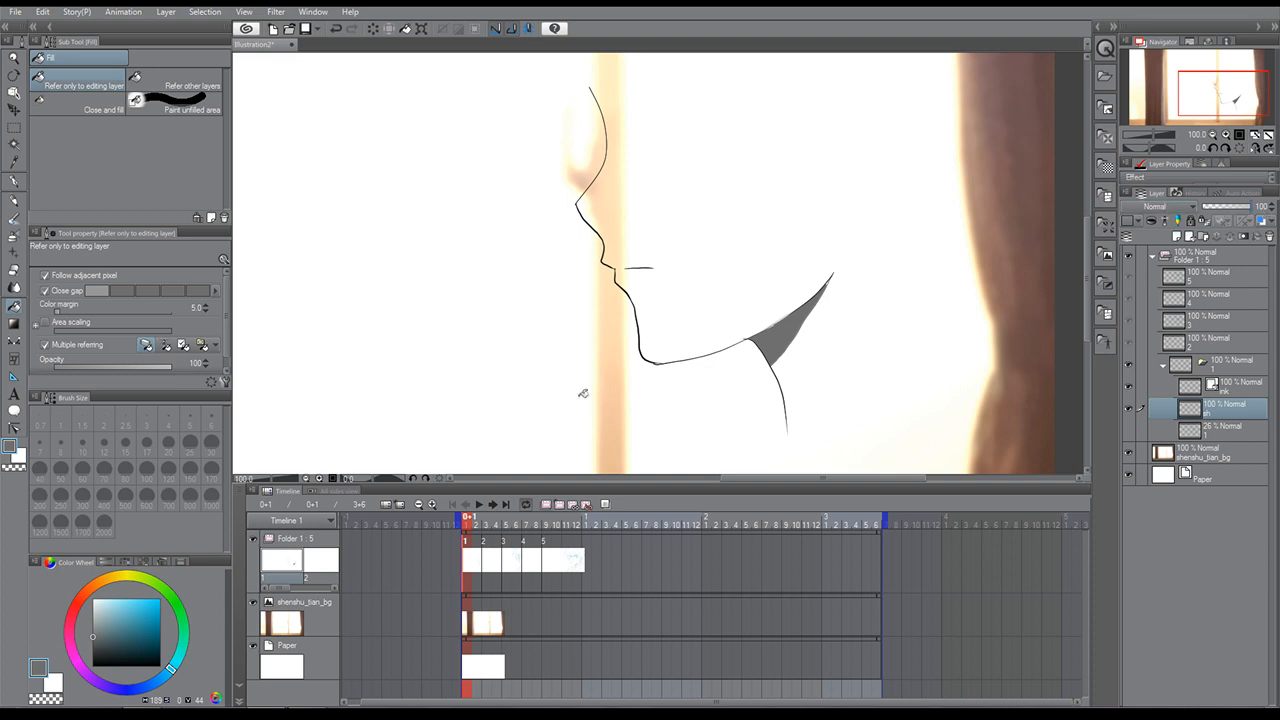
{"action": "left_click", "coordinate": [92, 617]}
{"action": "left_click", "coordinate": [777, 341]}
{"action": "left_click", "coordinate": [1160, 207]}
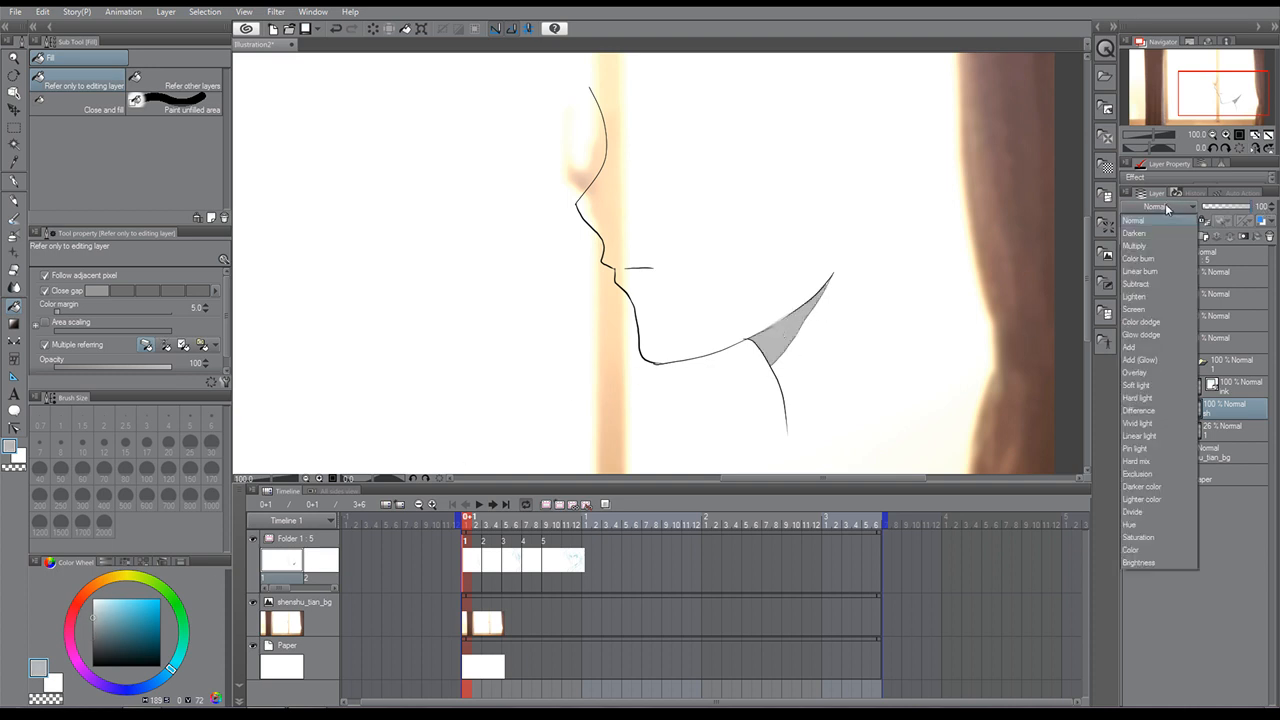
{"action": "left_click", "coordinate": [1143, 254]}
Show the cel 1 sketch layer again and return to the ink layer with the G-pen in black.
{"action": "left_click", "coordinate": [1220, 430]}
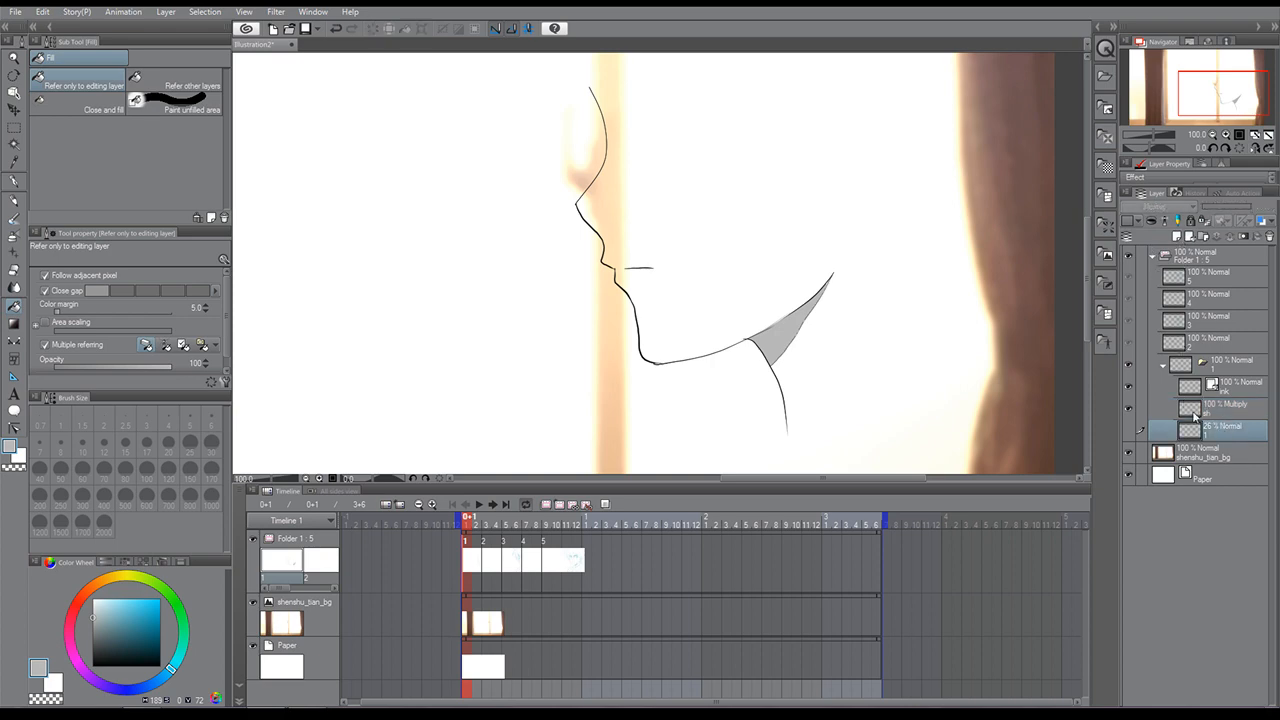
{"action": "left_click", "coordinate": [1195, 410]}
{"action": "left_click", "coordinate": [1225, 383]}
{"action": "left_click", "coordinate": [1130, 430]}
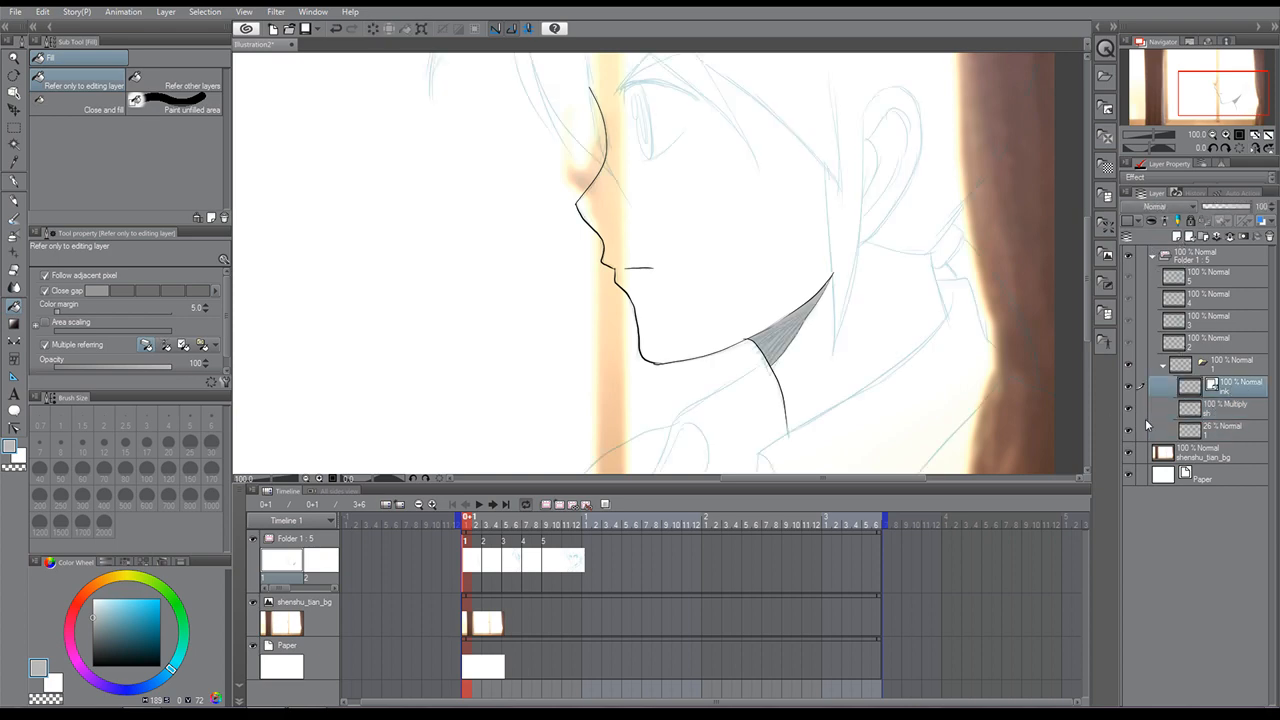
{"action": "left_click", "coordinate": [14, 181]}
{"action": "left_click_drag", "start_coordinate": [1200, 94], "coordinate": [1203, 76]}
{"action": "key", "text": "x"}
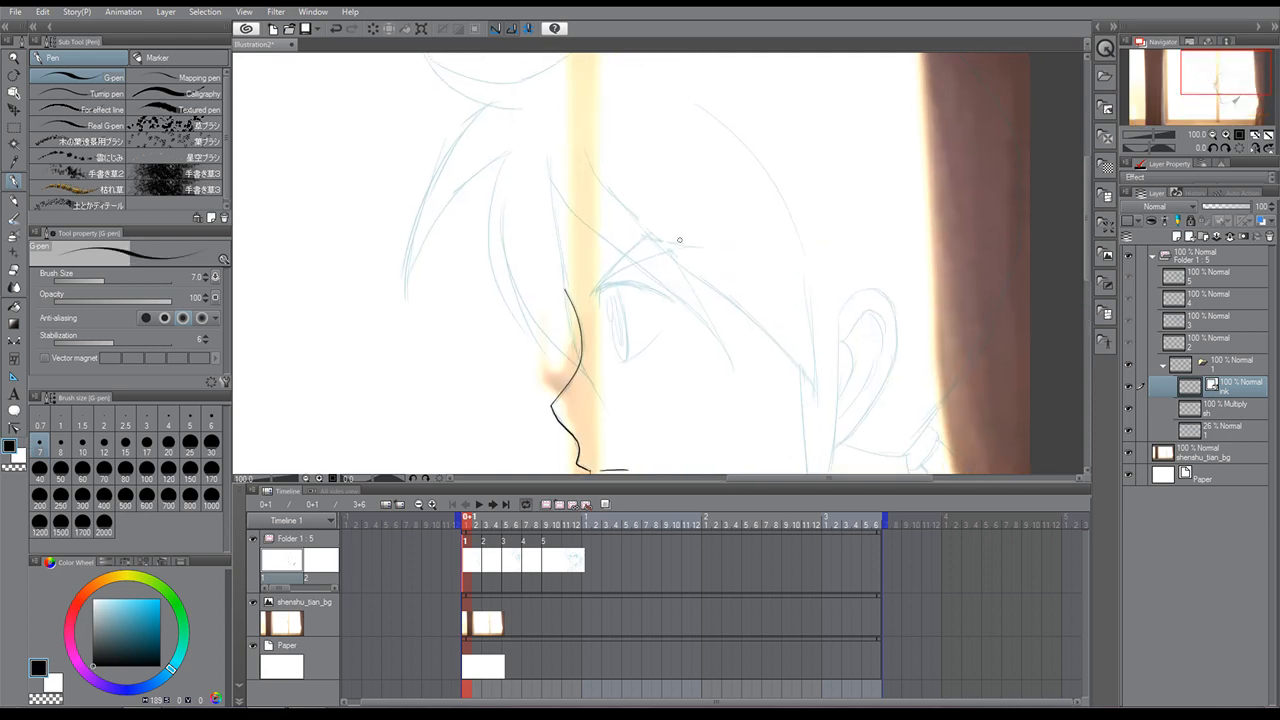
Ink the eyebrow, upper eyelid, iris and lower edge of the eye over the cel 1 sketch.
{"action": "mouse_move", "coordinate": [693, 246]}
{"action": "left_mouse_down"}
{"action": "mouse_move", "coordinate": [644, 238]}
{"action": "mouse_move", "coordinate": [597, 289]}
{"action": "left_mouse_up"}
{"action": "left_click_drag", "start_coordinate": [691, 244], "coordinate": [617, 272]}
{"action": "mouse_move", "coordinate": [665, 296]}
{"action": "left_mouse_down"}
{"action": "mouse_move", "coordinate": [599, 291]}
{"action": "mouse_move", "coordinate": [658, 291]}
{"action": "mouse_move", "coordinate": [602, 296]}
{"action": "mouse_move", "coordinate": [623, 355]}
{"action": "left_mouse_up"}
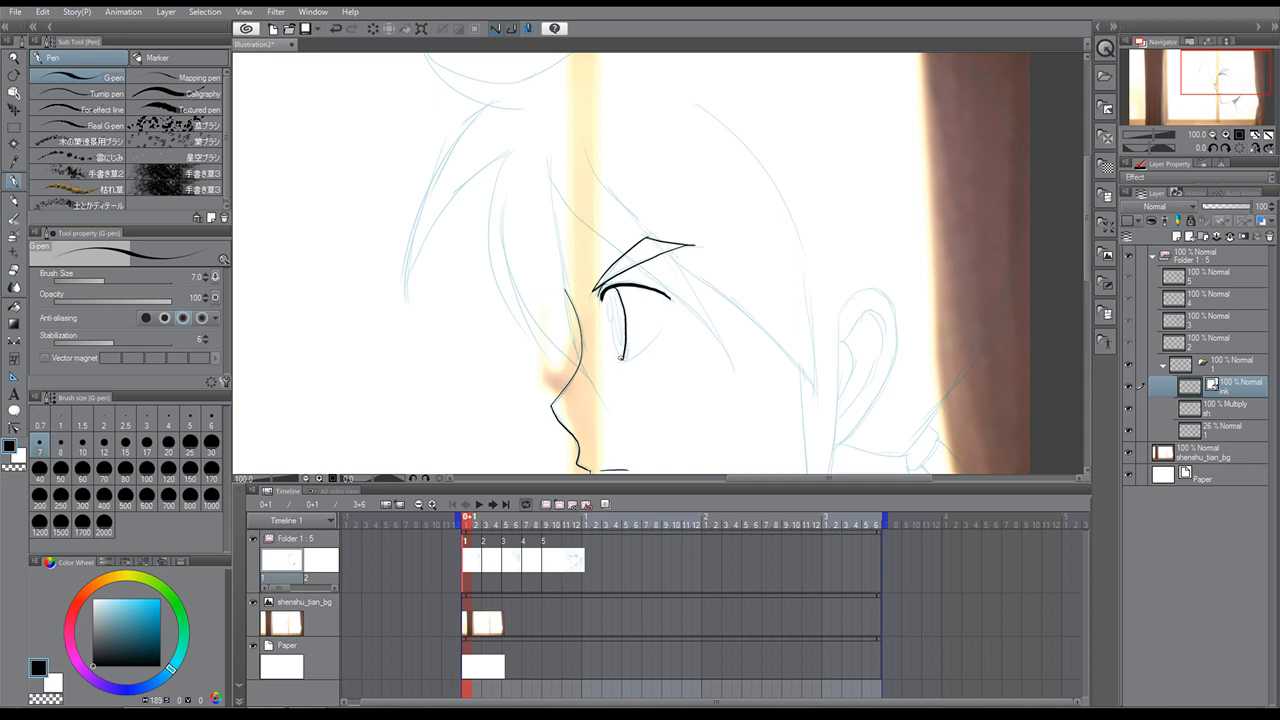
{"action": "key", "text": "ctrl+z"}
{"action": "mouse_move", "coordinate": [613, 288]}
{"action": "left_mouse_down"}
{"action": "mouse_move", "coordinate": [628, 344]}
{"action": "mouse_move", "coordinate": [613, 324]}
{"action": "mouse_move", "coordinate": [638, 350]}
{"action": "left_mouse_up"}
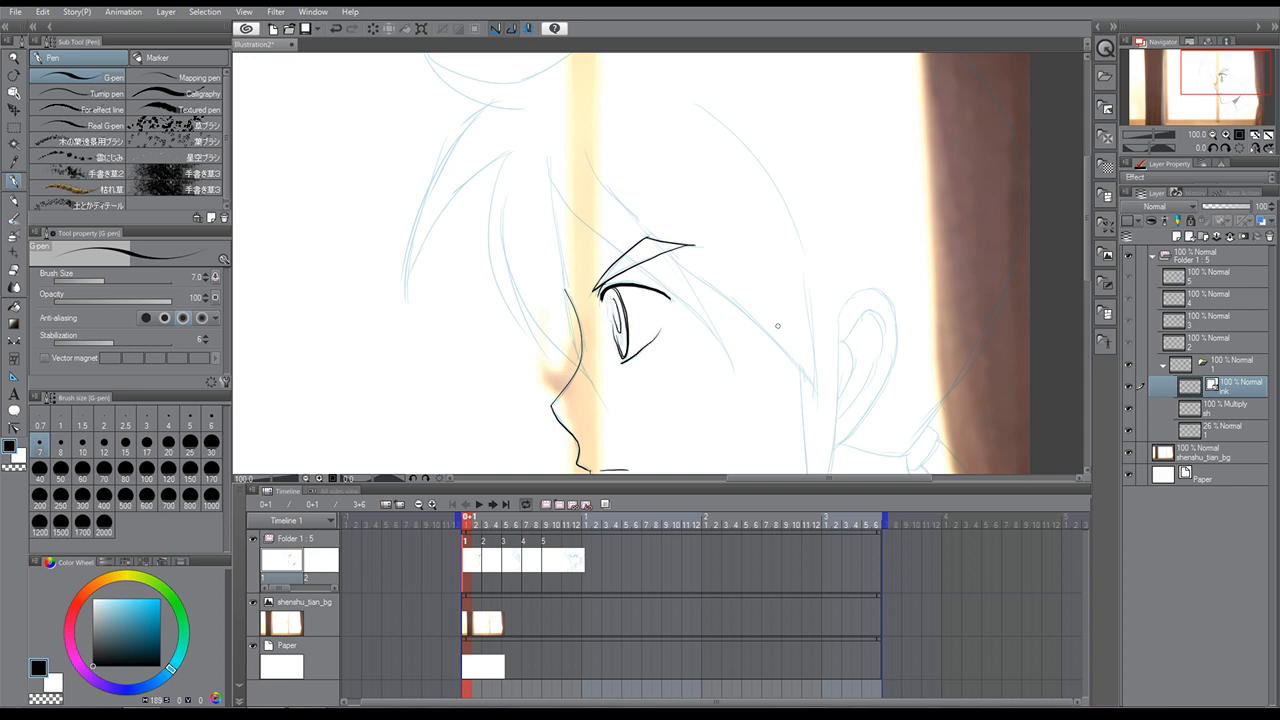
Add a raster layer directly above the sh layer of cel 1 and name it note.
{"action": "left_click", "coordinate": [1228, 408]}
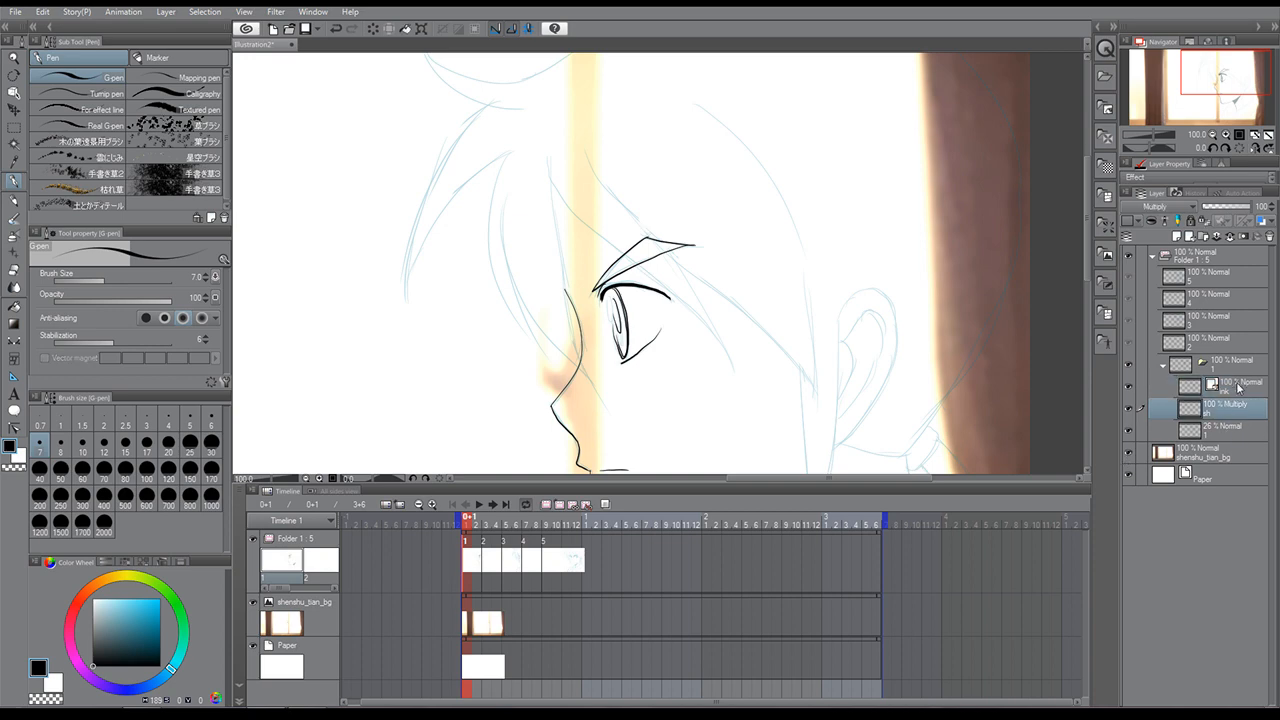
{"action": "left_click", "coordinate": [1177, 236]}
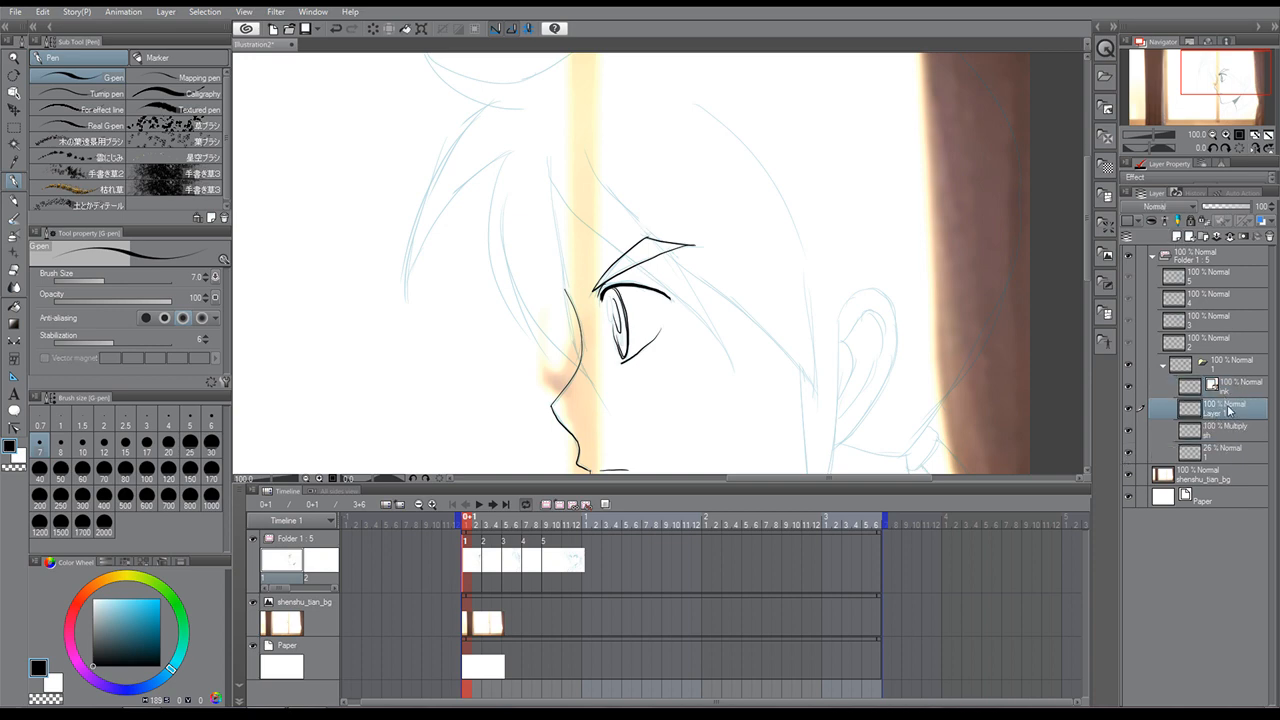
{"action": "double_click", "coordinate": [1214, 413]}
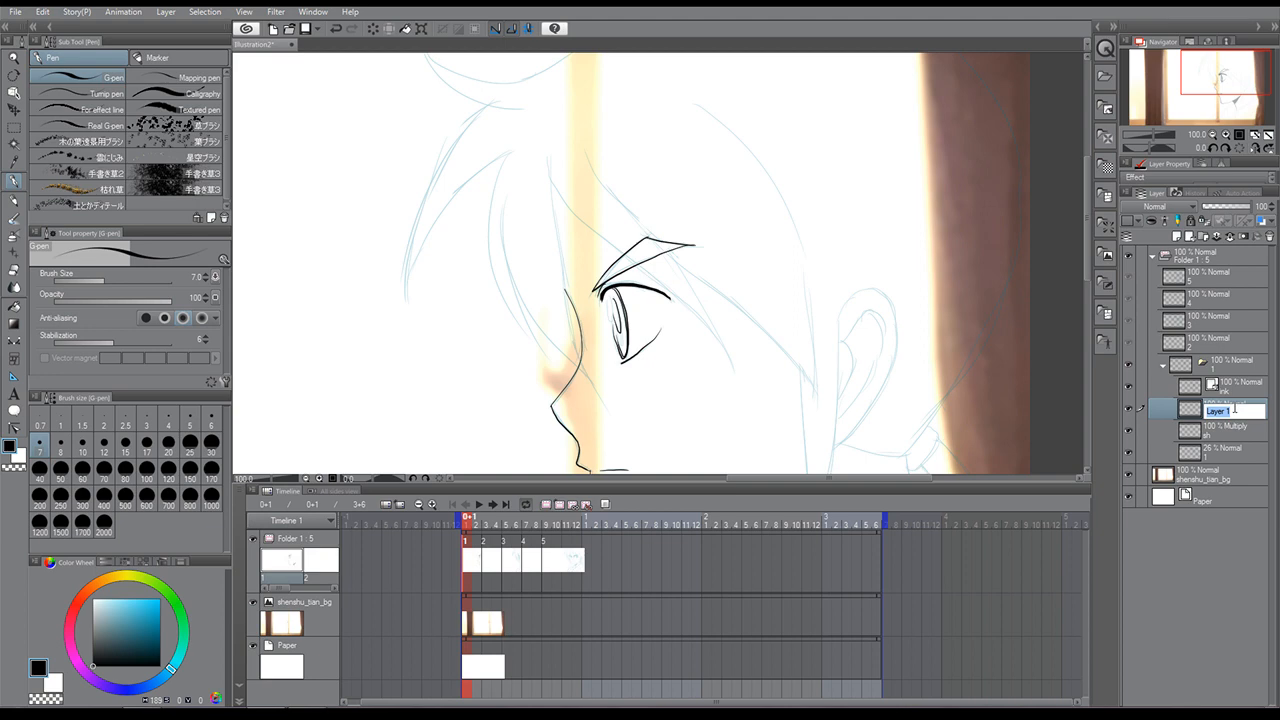
{"action": "type", "text": "note"}
{"action": "key", "text": "Return"}
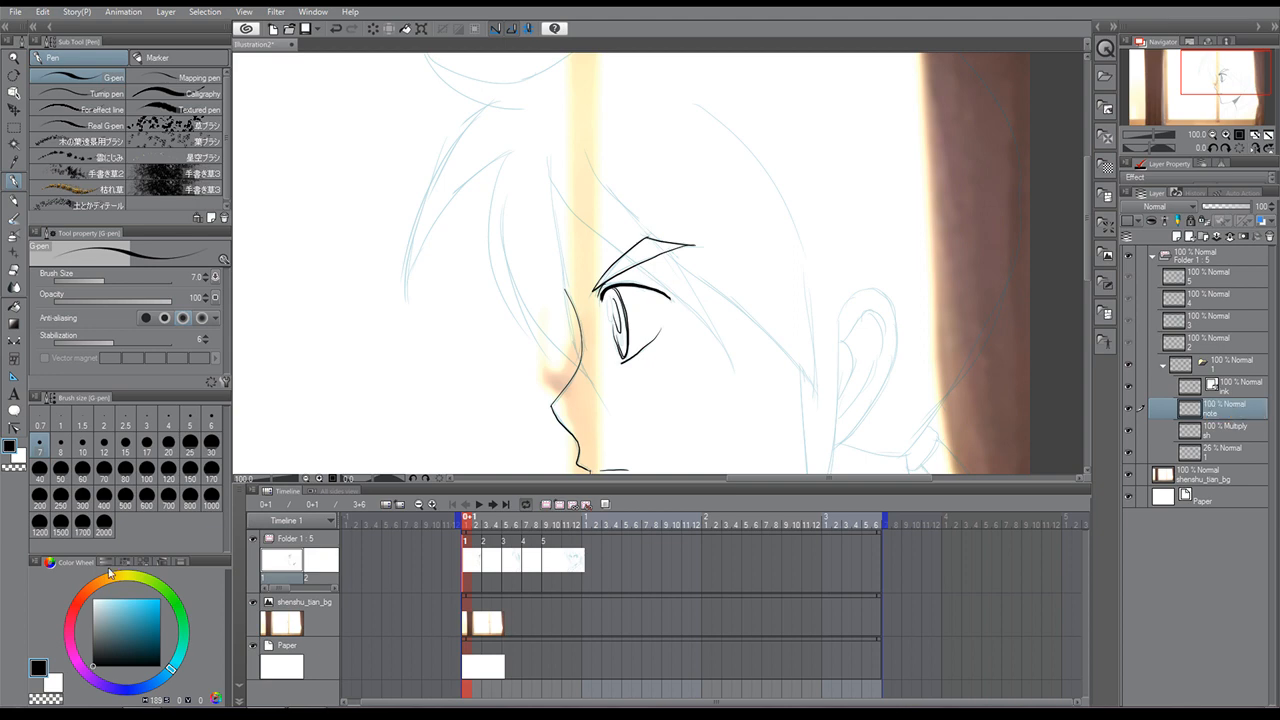
Set the G-pen to red with brush size 0.7 for marking up the note layer.
{"action": "left_click", "coordinate": [108, 612]}
{"action": "left_click", "coordinate": [93, 620]}
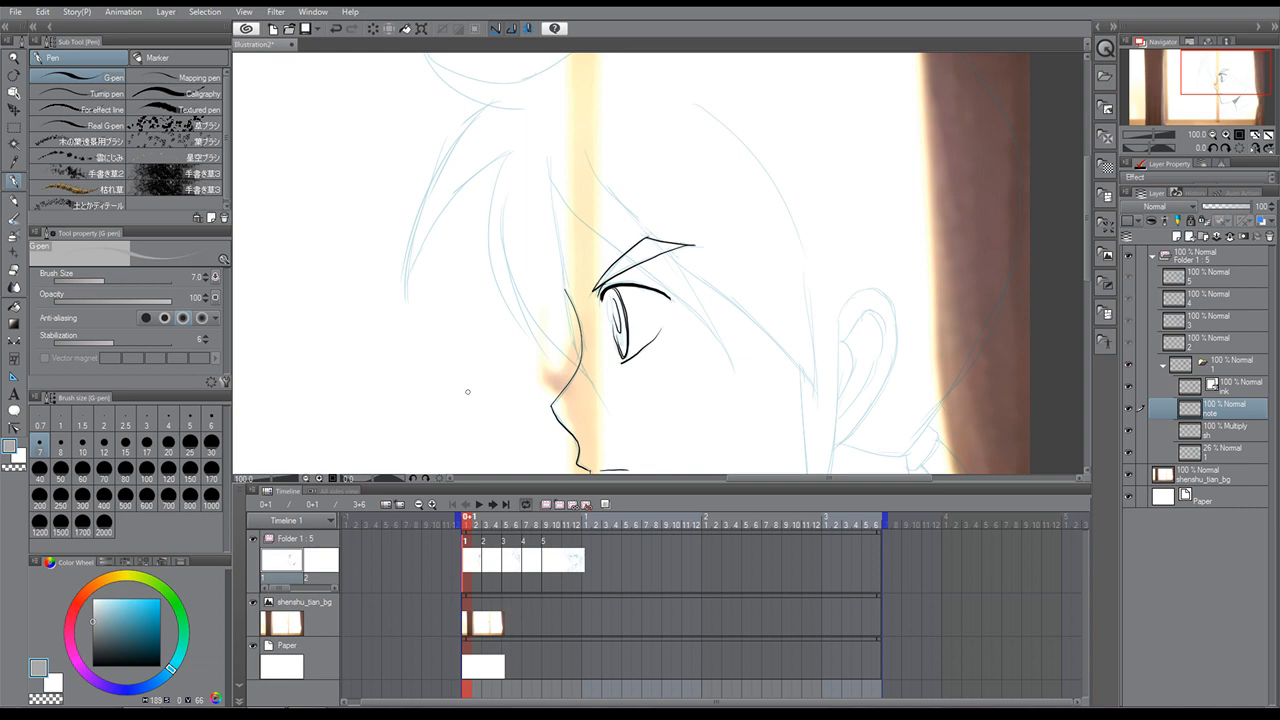
{"action": "left_click", "coordinate": [80, 600]}
{"action": "left_click", "coordinate": [41, 424]}
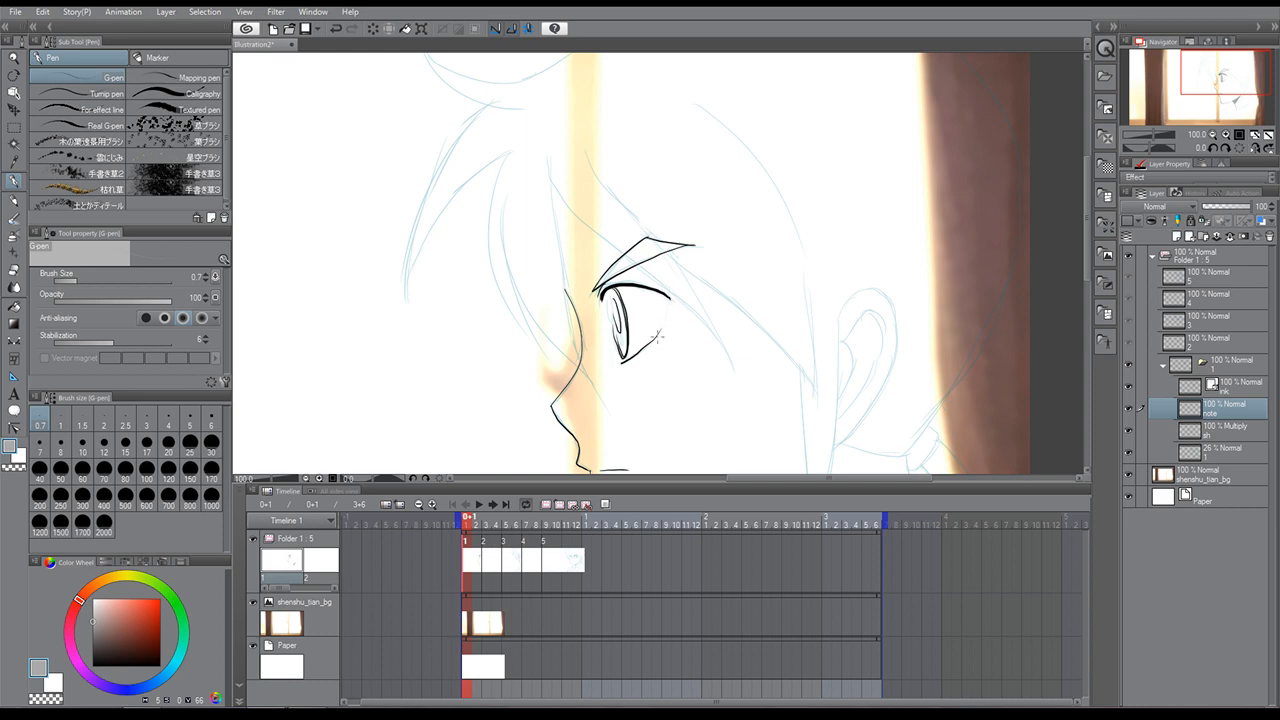
{"action": "left_click", "coordinate": [153, 598]}
{"action": "left_click_drag", "start_coordinate": [1222, 80], "coordinate": [1219, 87]}
{"action": "left_click_drag", "start_coordinate": [1219, 88], "coordinate": [1222, 96]}
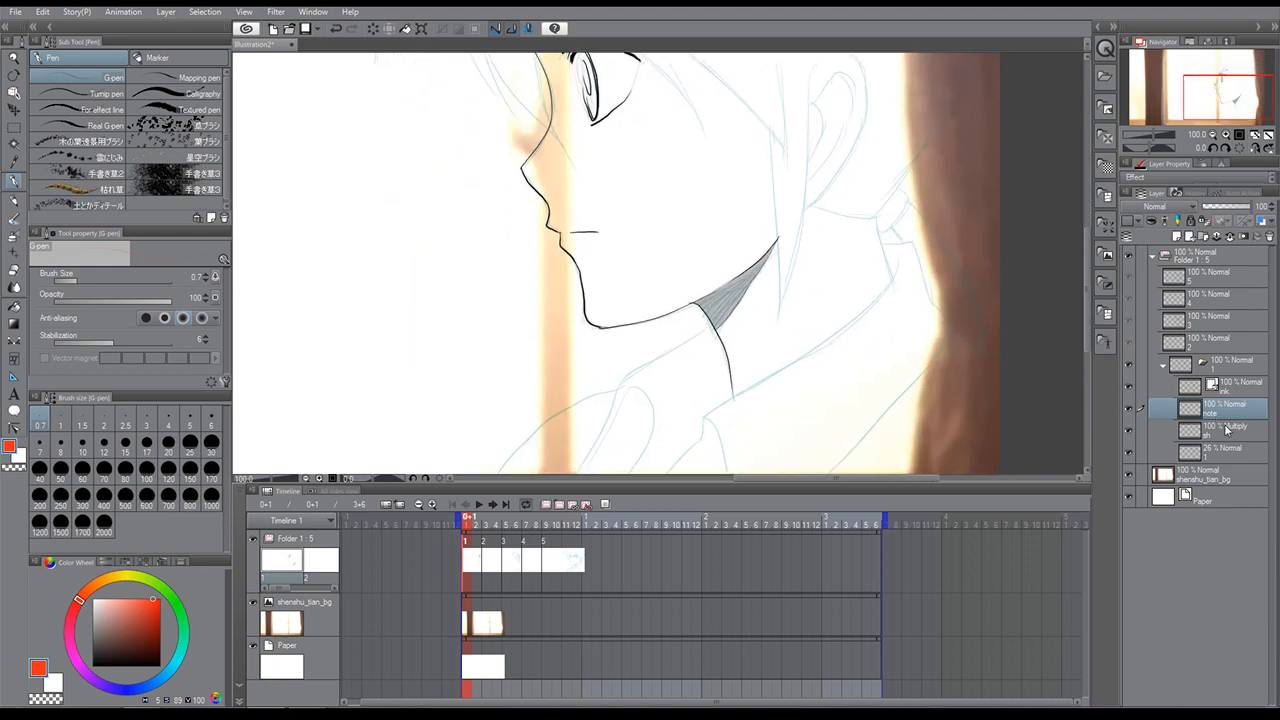
Return to the ink layer with black at brush size 7 and ink the outer contour of the ear.
{"action": "left_click", "coordinate": [1224, 430]}
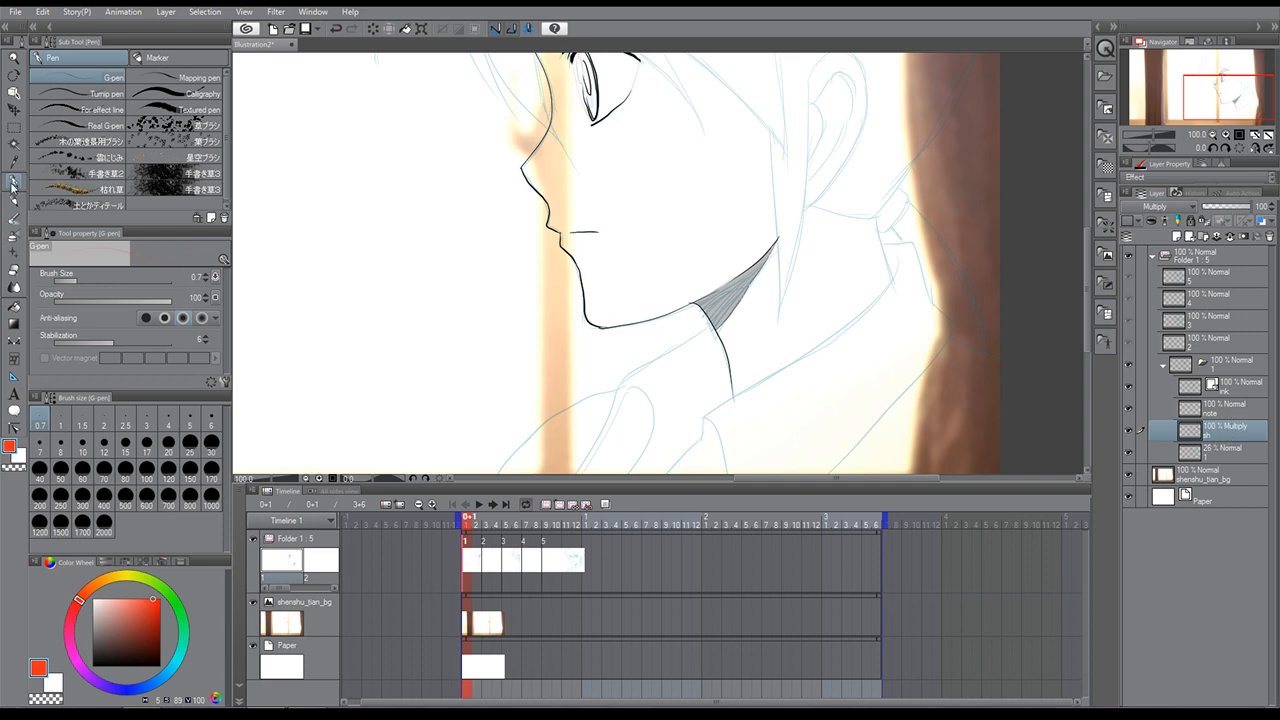
{"action": "left_click_drag", "start_coordinate": [118, 652], "coordinate": [68, 683]}
{"action": "left_click", "coordinate": [1237, 392]}
{"action": "left_click_drag", "start_coordinate": [1201, 69], "coordinate": [1215, 77]}
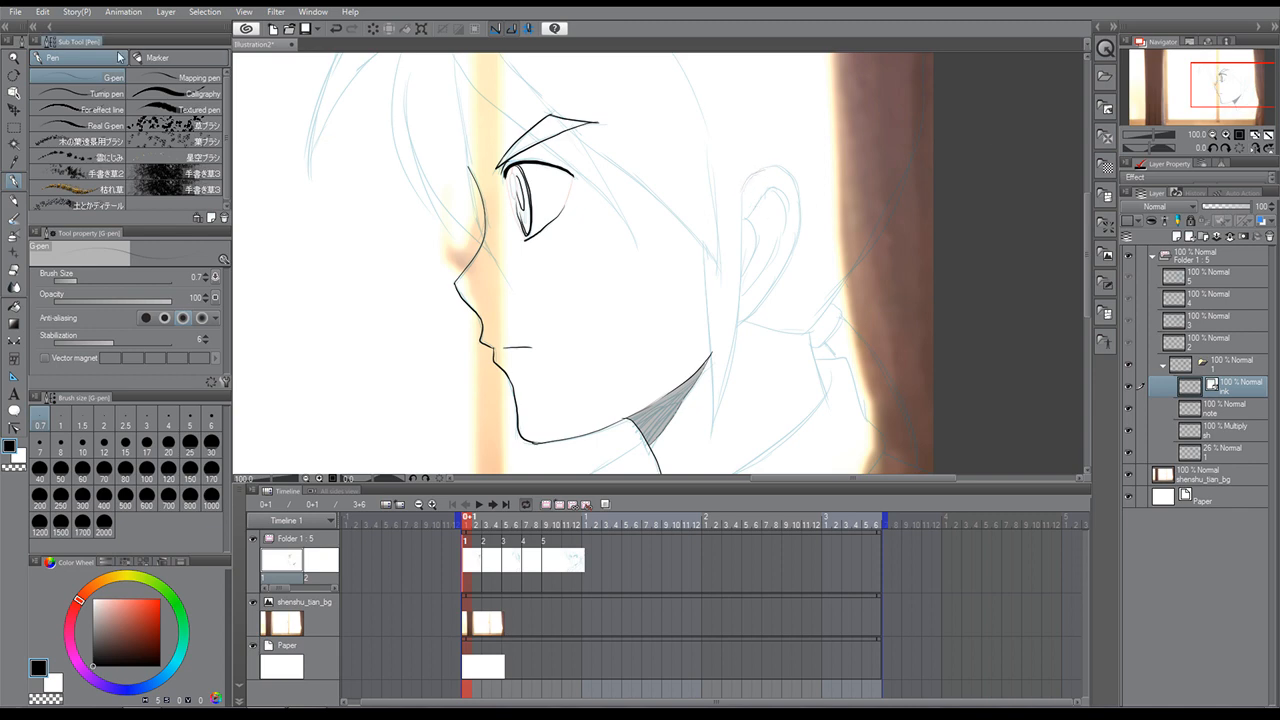
{"action": "left_click", "coordinate": [42, 12]}
{"action": "left_click", "coordinate": [42, 12]}
{"action": "left_click", "coordinate": [40, 447]}
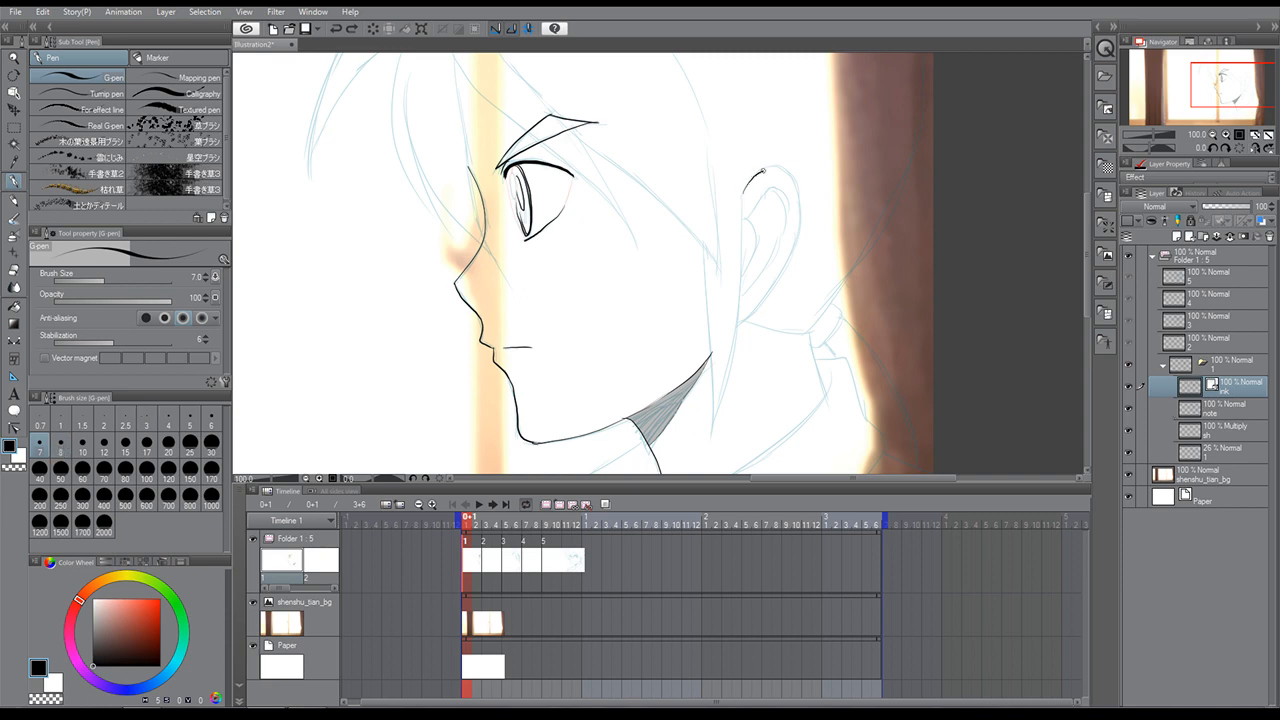
{"action": "mouse_move", "coordinate": [796, 186]}
{"action": "left_mouse_down"}
{"action": "mouse_move", "coordinate": [800, 236]}
{"action": "mouse_move", "coordinate": [737, 322]}
{"action": "mouse_move", "coordinate": [745, 315]}
{"action": "left_mouse_up"}
{"action": "key", "text": "ctrl+z"}
Move the ear outline's lower end point onto the sketch and set the control point tool to Delete control point.
{"action": "left_click", "coordinate": [14, 427]}
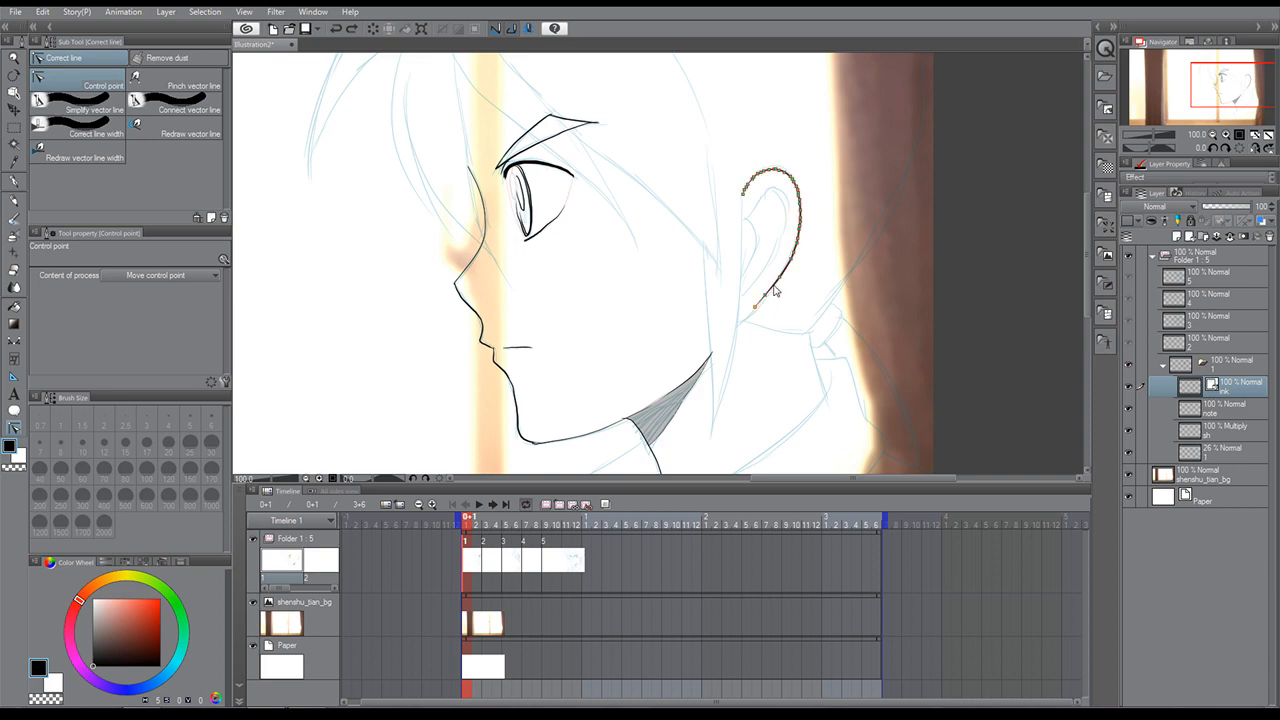
{"action": "left_click_drag", "start_coordinate": [758, 309], "coordinate": [740, 322]}
{"action": "left_click", "coordinate": [160, 274]}
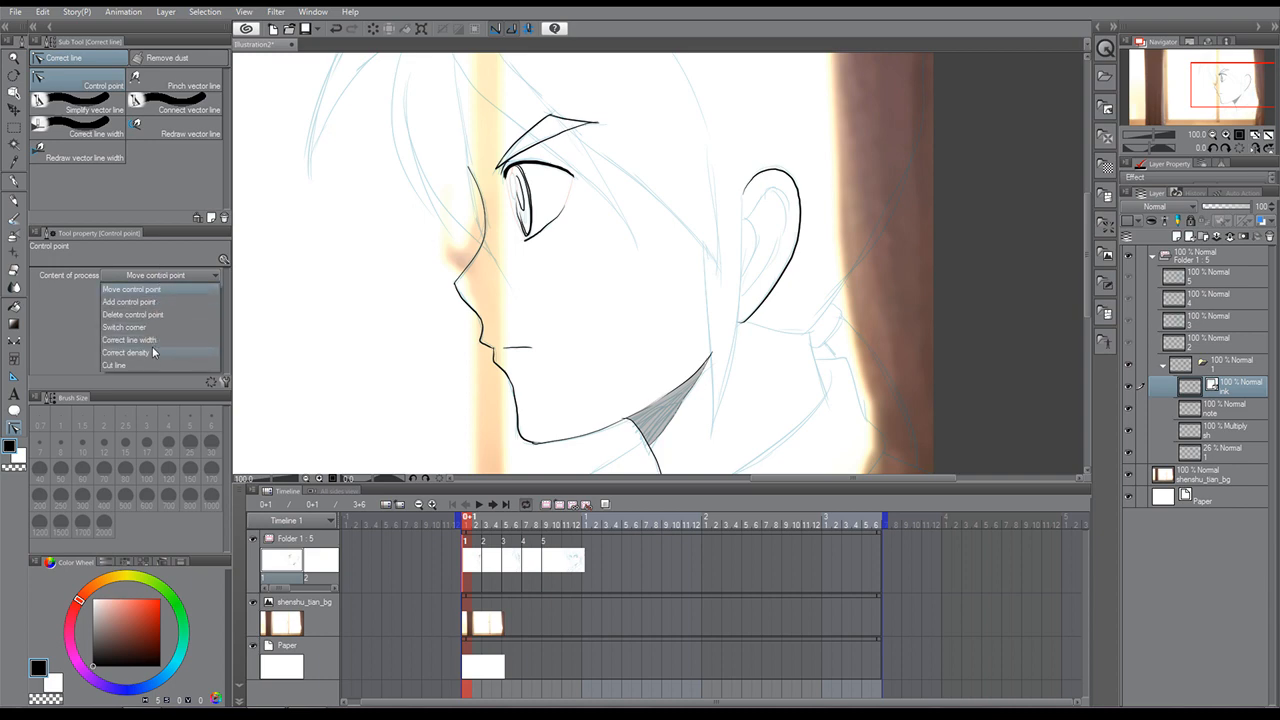
{"action": "left_click", "coordinate": [135, 314]}
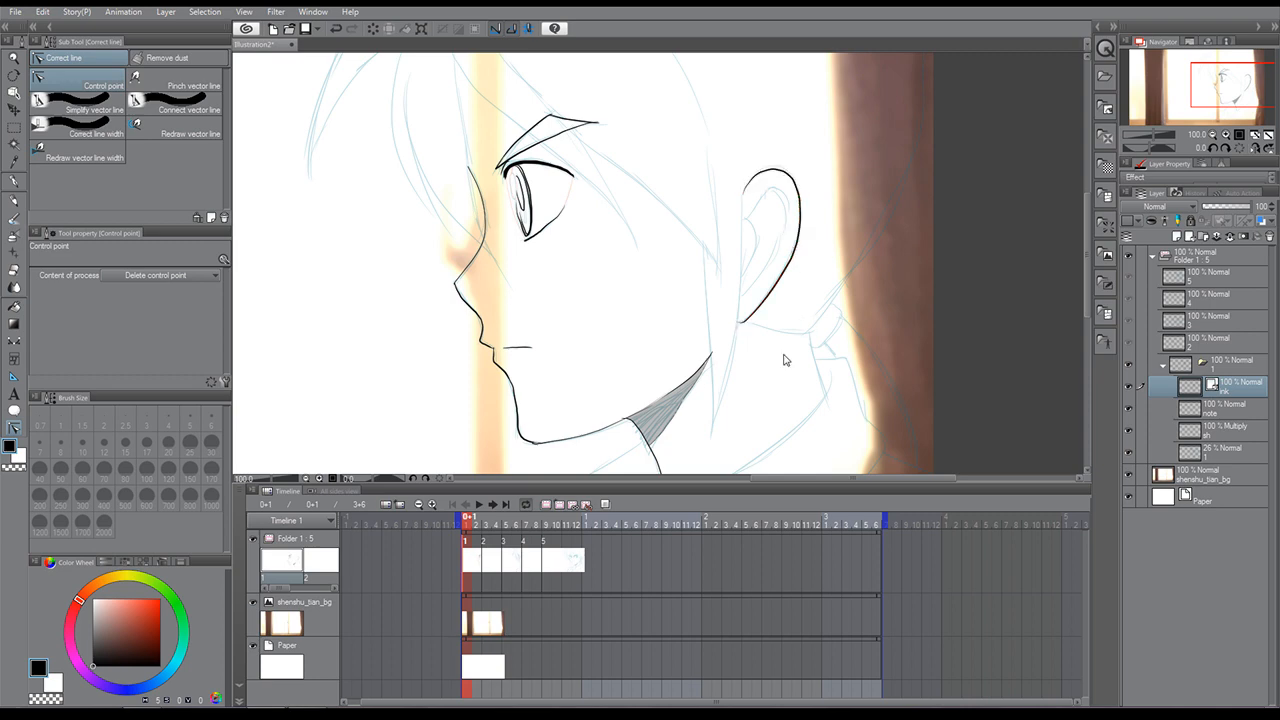
Ink the inner contour of the ear with the G-pen.
{"action": "left_click", "coordinate": [14, 182]}
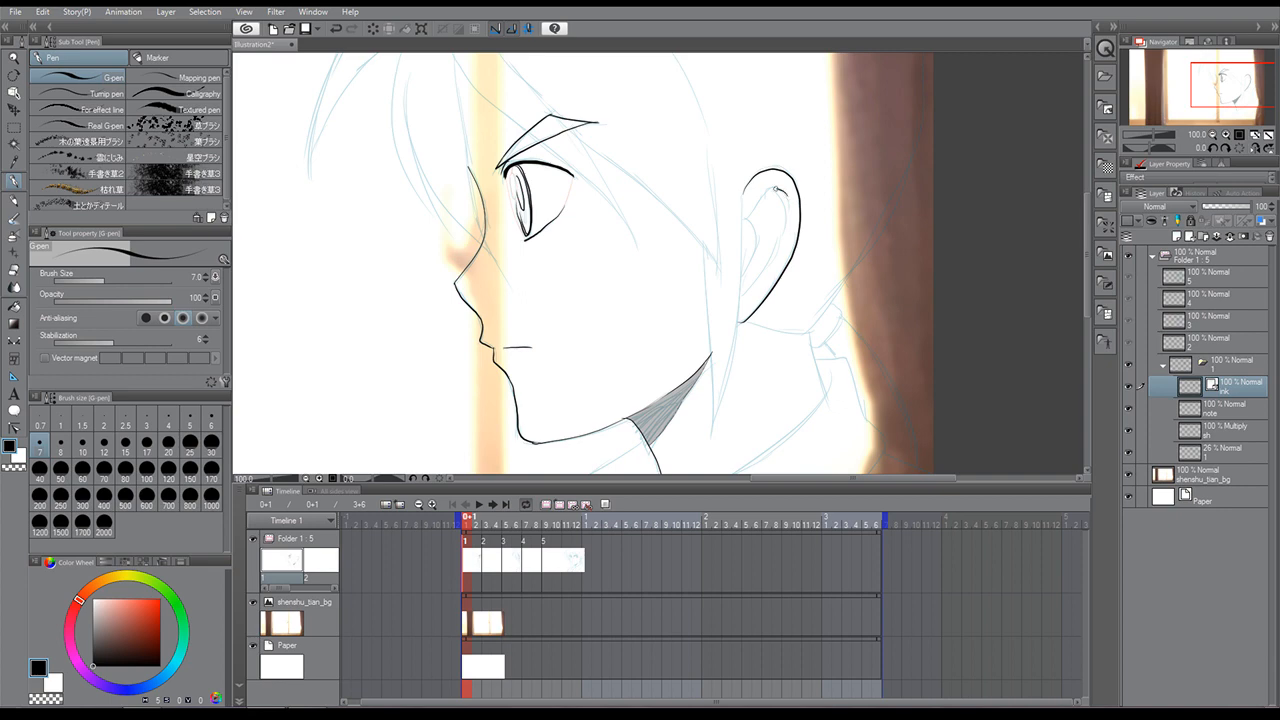
{"action": "left_click_drag", "start_coordinate": [775, 171], "coordinate": [742, 212]}
{"action": "left_click", "coordinate": [52, 12]}
{"action": "left_click", "coordinate": [120, 26]}
{"action": "mouse_move", "coordinate": [772, 189]}
{"action": "left_mouse_down"}
{"action": "mouse_move", "coordinate": [750, 216]}
{"action": "mouse_move", "coordinate": [742, 282]}
{"action": "left_mouse_up"}
{"action": "mouse_move", "coordinate": [771, 190]}
{"action": "left_mouse_down"}
{"action": "mouse_move", "coordinate": [767, 268]}
{"action": "mouse_move", "coordinate": [776, 249]}
{"action": "mouse_move", "coordinate": [745, 287]}
{"action": "left_mouse_up"}
Ink the tuft on top of the head and the outer edge of the foremost bang.
{"action": "left_click_drag", "start_coordinate": [1222, 87], "coordinate": [1212, 70]}
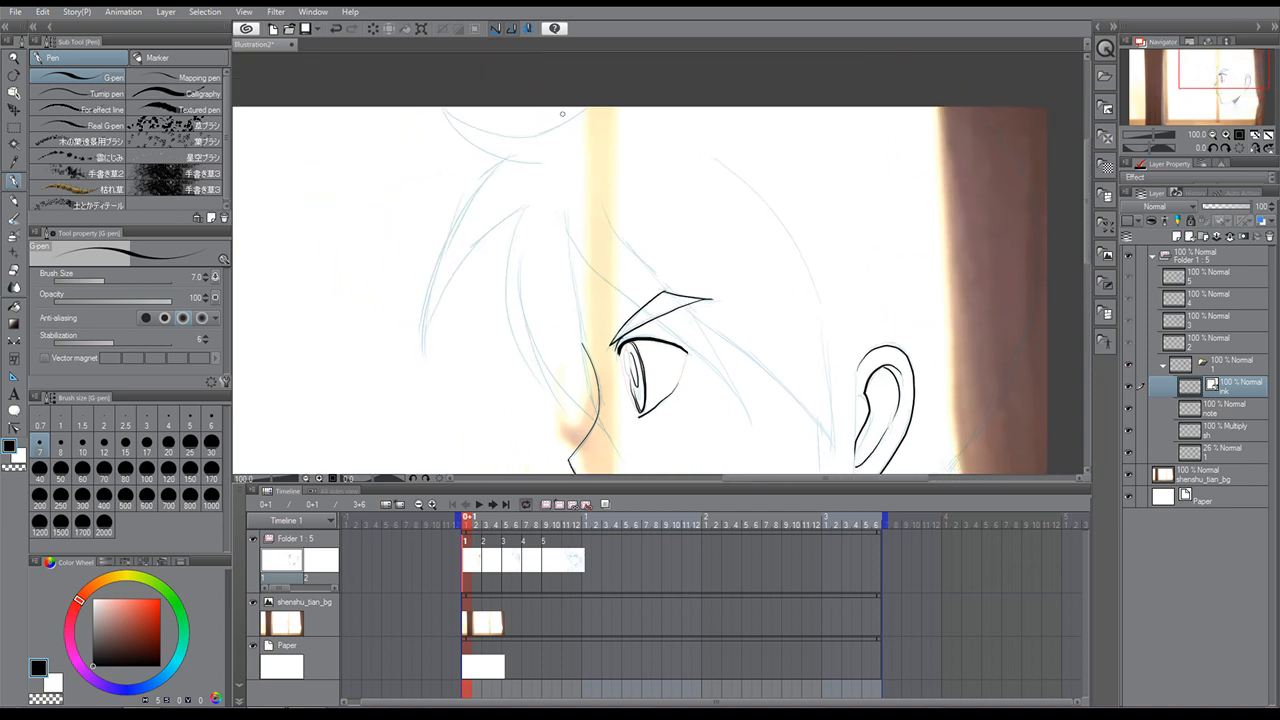
{"action": "mouse_move", "coordinate": [595, 104]}
{"action": "left_mouse_down"}
{"action": "mouse_move", "coordinate": [446, 106]}
{"action": "mouse_move", "coordinate": [518, 140]}
{"action": "mouse_move", "coordinate": [417, 350]}
{"action": "left_mouse_up"}
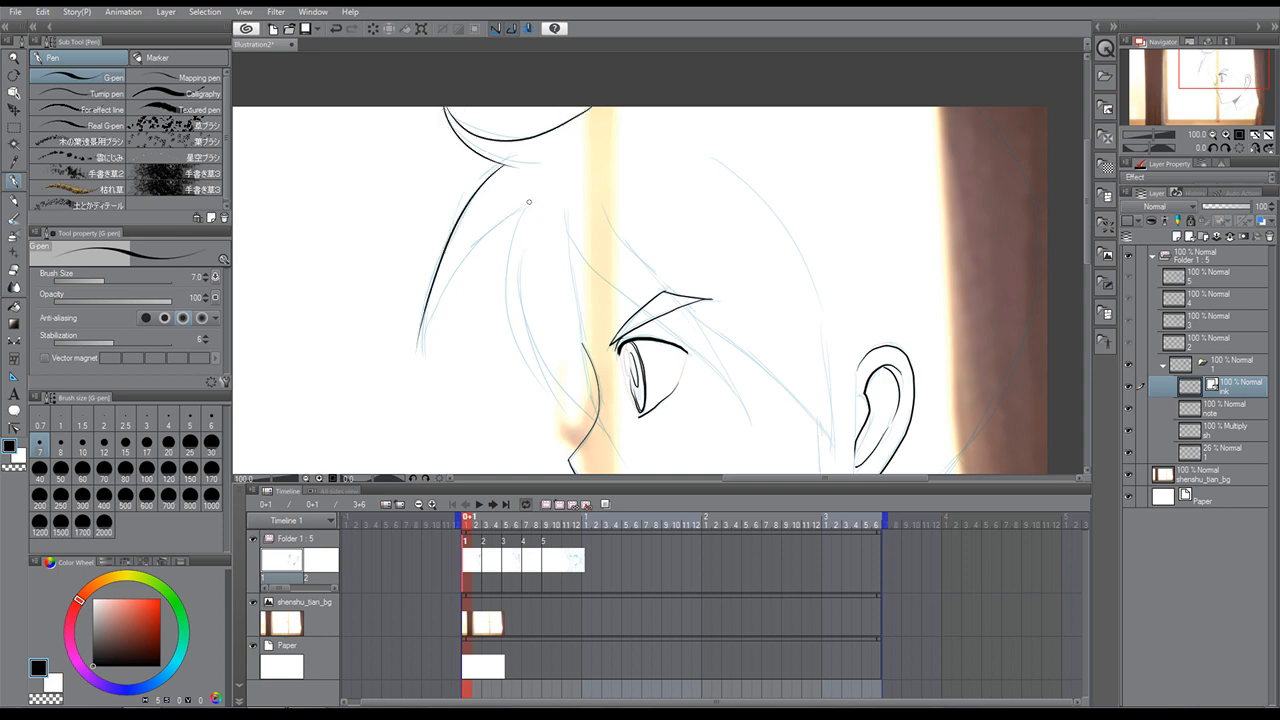
{"action": "left_click_drag", "start_coordinate": [529, 202], "coordinate": [400, 366]}
{"action": "left_click", "coordinate": [14, 272]}
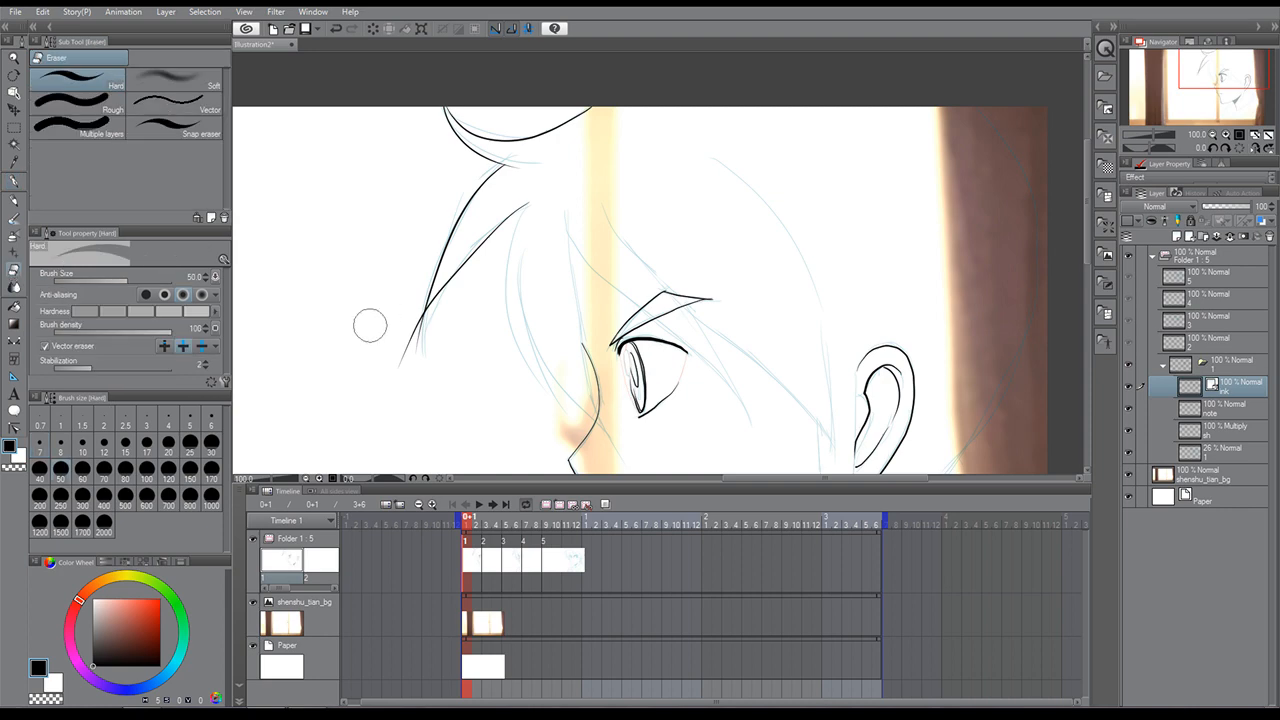
{"action": "left_click_drag", "start_coordinate": [400, 320], "coordinate": [410, 360]}
{"action": "left_click", "coordinate": [42, 12]}
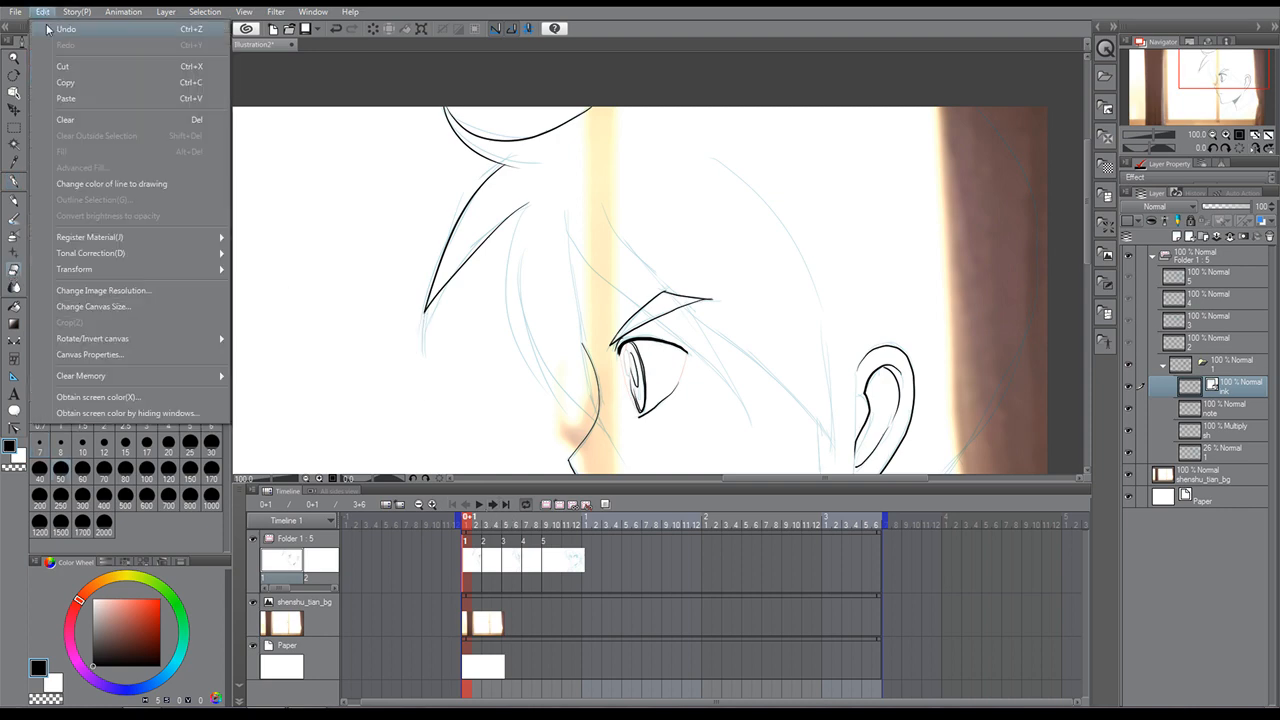
{"action": "left_click", "coordinate": [52, 30]}
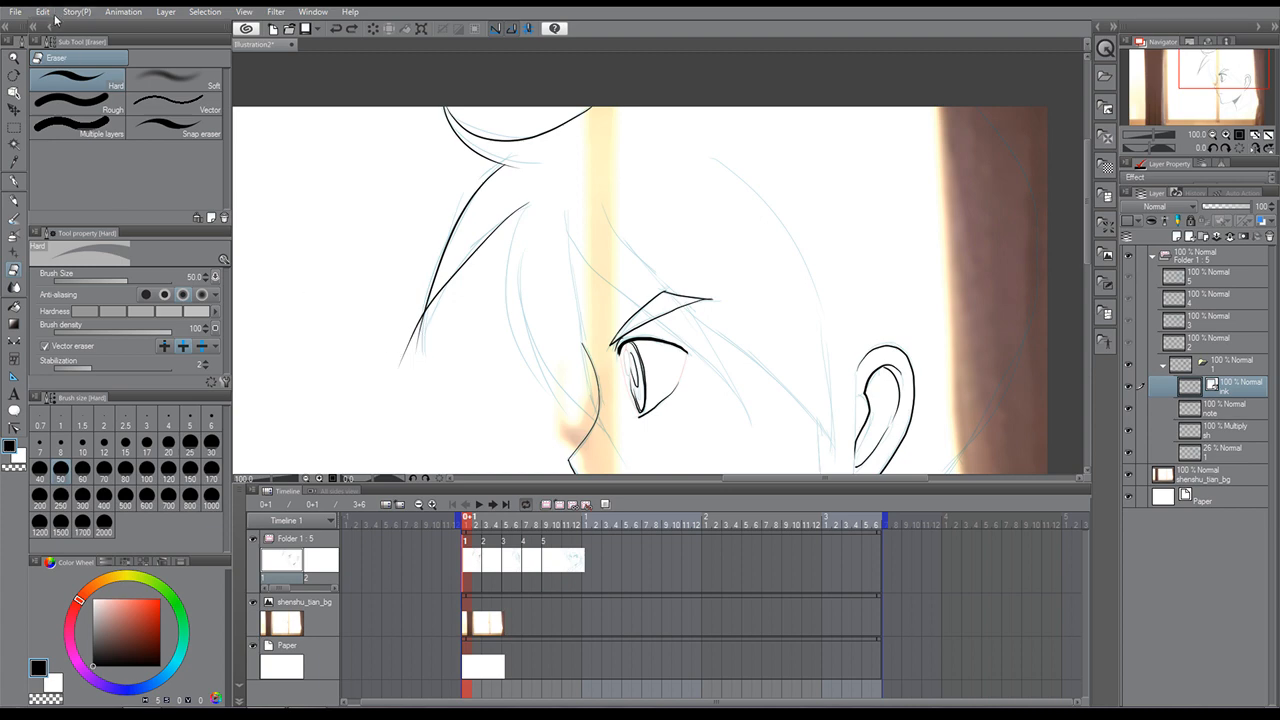
{"action": "left_click", "coordinate": [42, 12]}
{"action": "left_click", "coordinate": [52, 30]}
Ink the inner edge of the foremost bang with the G-pen and activate the control point tool.
{"action": "left_click", "coordinate": [14, 340]}
{"action": "left_click", "coordinate": [13, 183]}
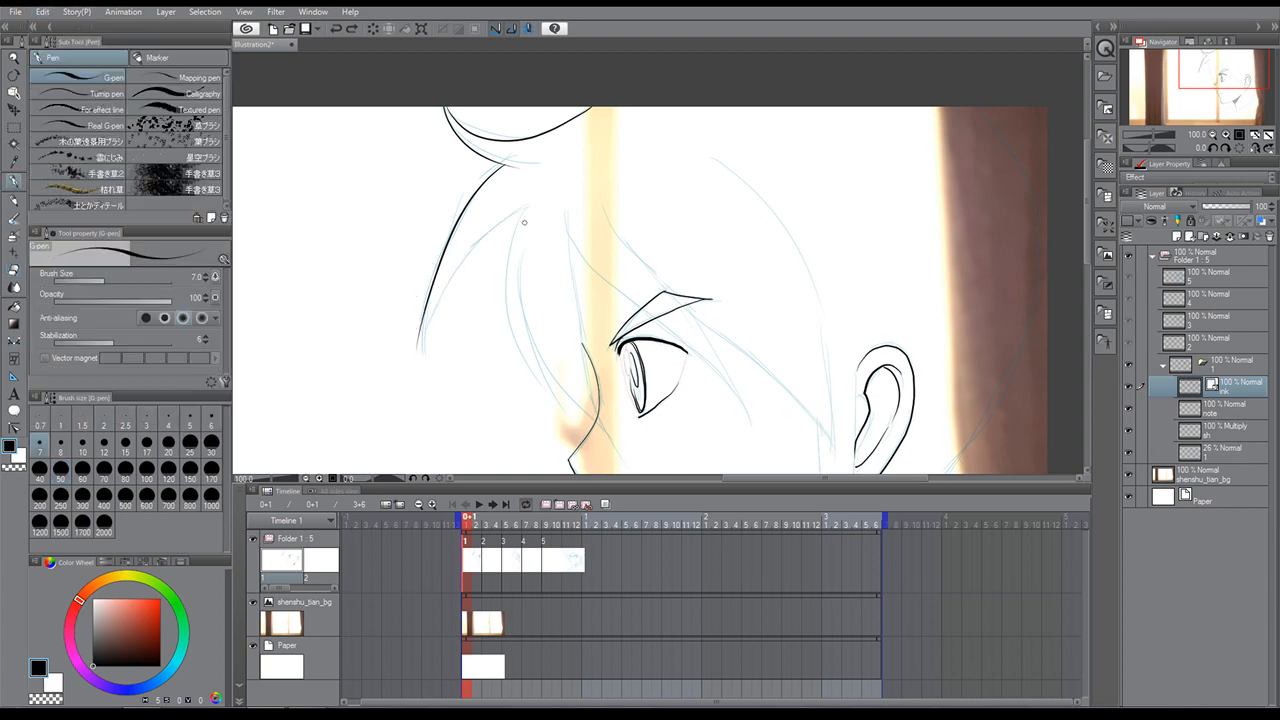
{"action": "left_click_drag", "start_coordinate": [529, 201], "coordinate": [432, 356]}
{"action": "left_click", "coordinate": [9, 432]}
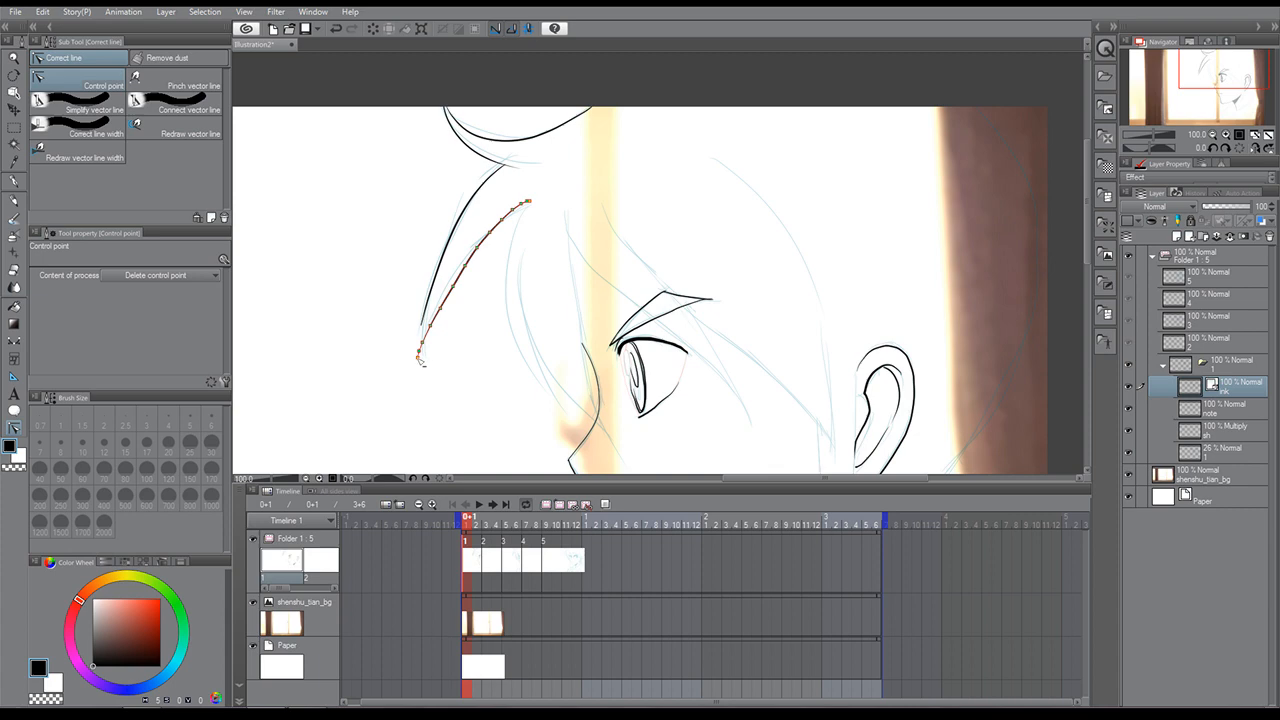
{"action": "left_click", "coordinate": [418, 357]}
{"action": "left_click", "coordinate": [43, 13]}
{"action": "left_click", "coordinate": [47, 30]}
Set the control point tool to Move control point and adjust the tip of the foremost bang's inner edge.
{"action": "left_click", "coordinate": [174, 275]}
{"action": "left_click", "coordinate": [150, 287]}
{"action": "mouse_move", "coordinate": [418, 357]}
{"action": "left_mouse_down"}
{"action": "mouse_move", "coordinate": [418, 345]}
{"action": "mouse_move", "coordinate": [420, 358]}
{"action": "left_mouse_up"}
Ink the two pointed bangs in front of the forehead and erase the overshooting line ends at their tips.
{"action": "left_click", "coordinate": [14, 183]}
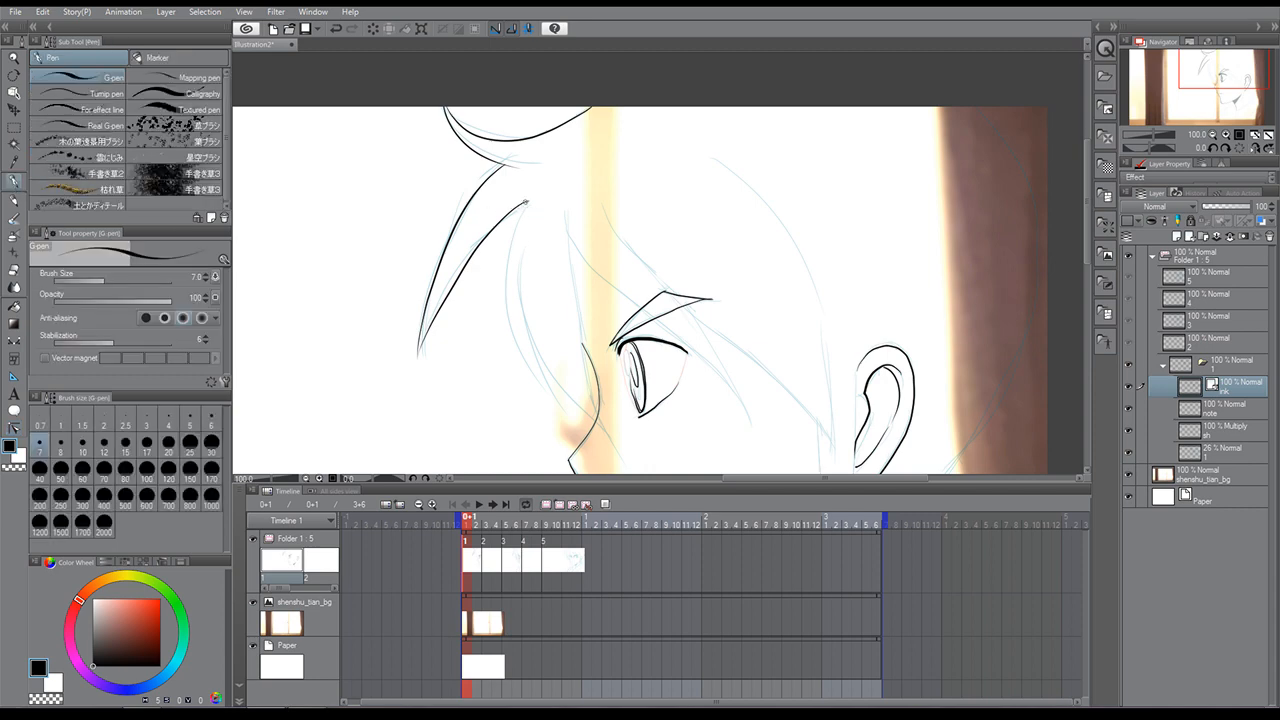
{"action": "left_click_drag", "start_coordinate": [525, 202], "coordinate": [575, 430]}
{"action": "left_click_drag", "start_coordinate": [527, 228], "coordinate": [584, 429]}
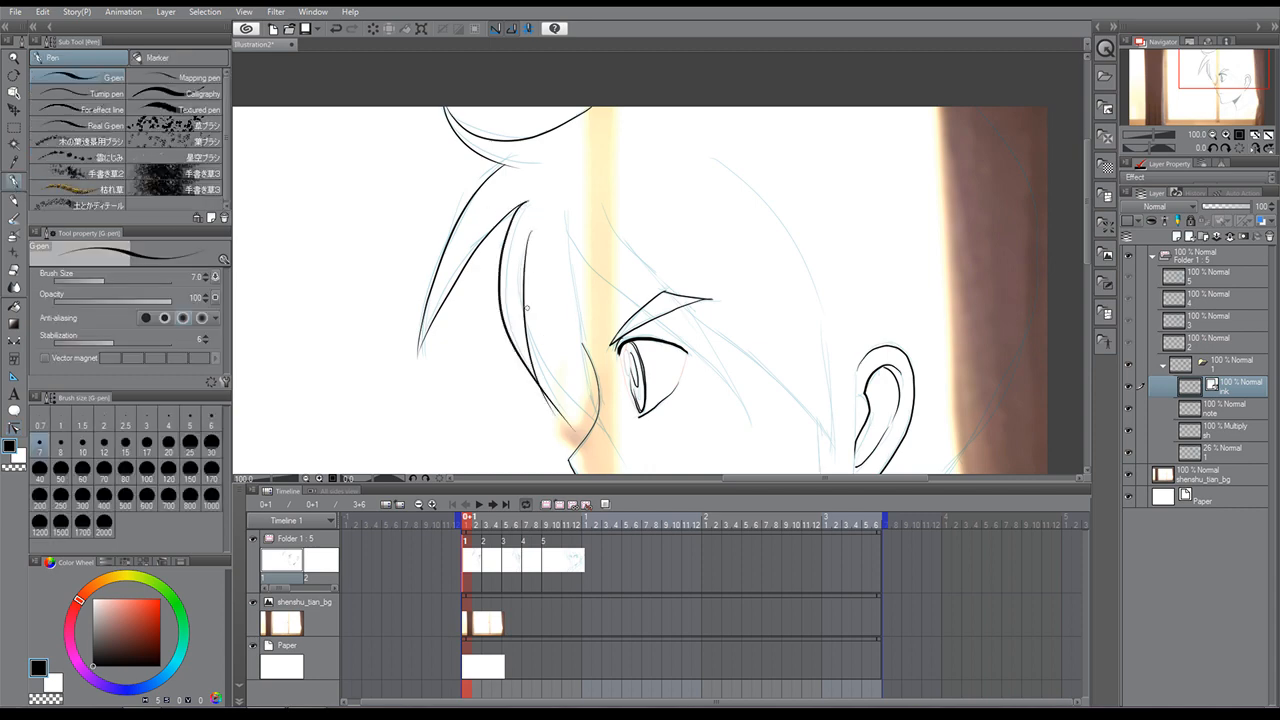
{"action": "left_click_drag", "start_coordinate": [527, 307], "coordinate": [618, 460]}
{"action": "left_click_drag", "start_coordinate": [565, 210], "coordinate": [620, 458]}
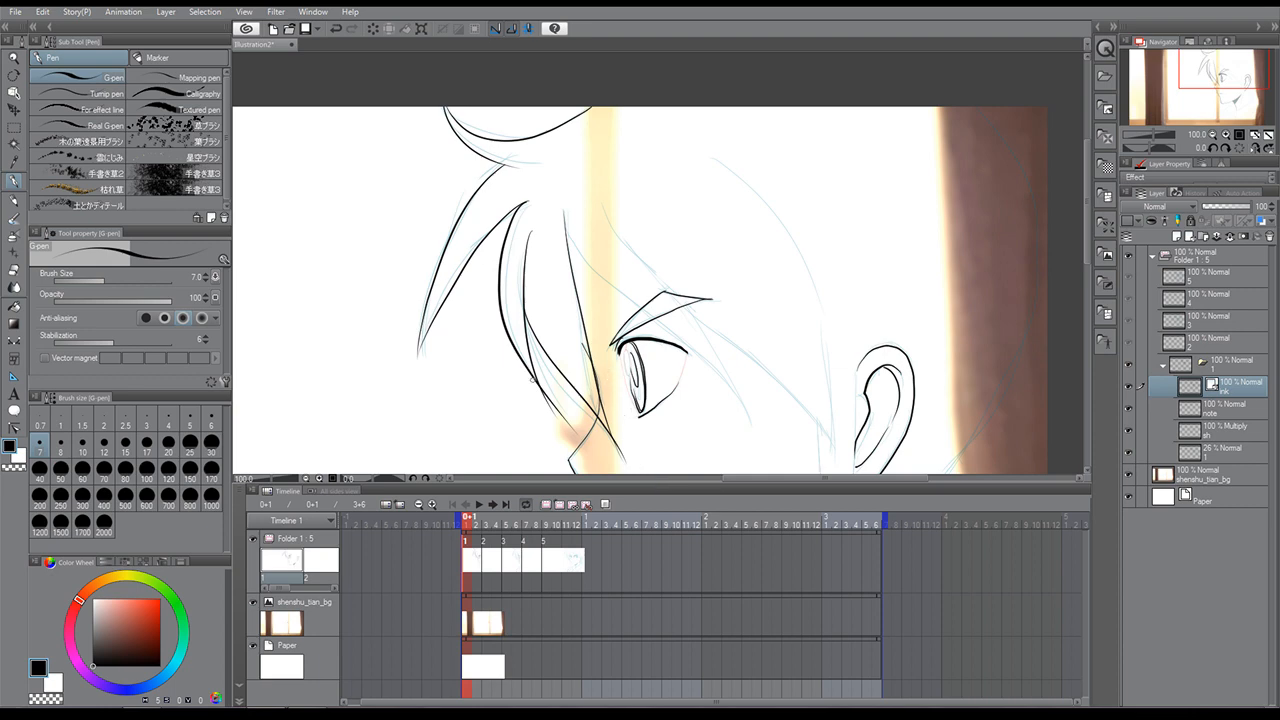
{"action": "left_click", "coordinate": [15, 281]}
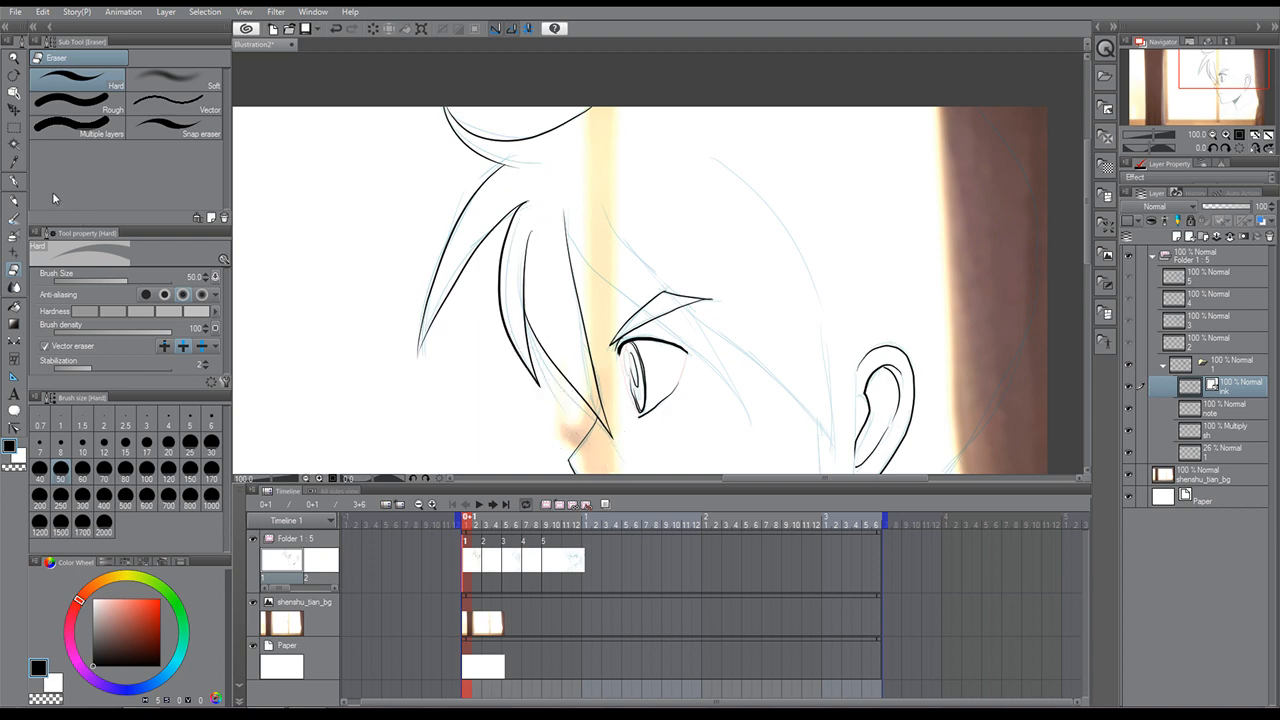
Ink the hair locks sweeping across the eyebrow toward the ear and the long curve above the ear.
{"action": "left_click", "coordinate": [14, 182]}
{"action": "left_click_drag", "start_coordinate": [565, 231], "coordinate": [740, 410]}
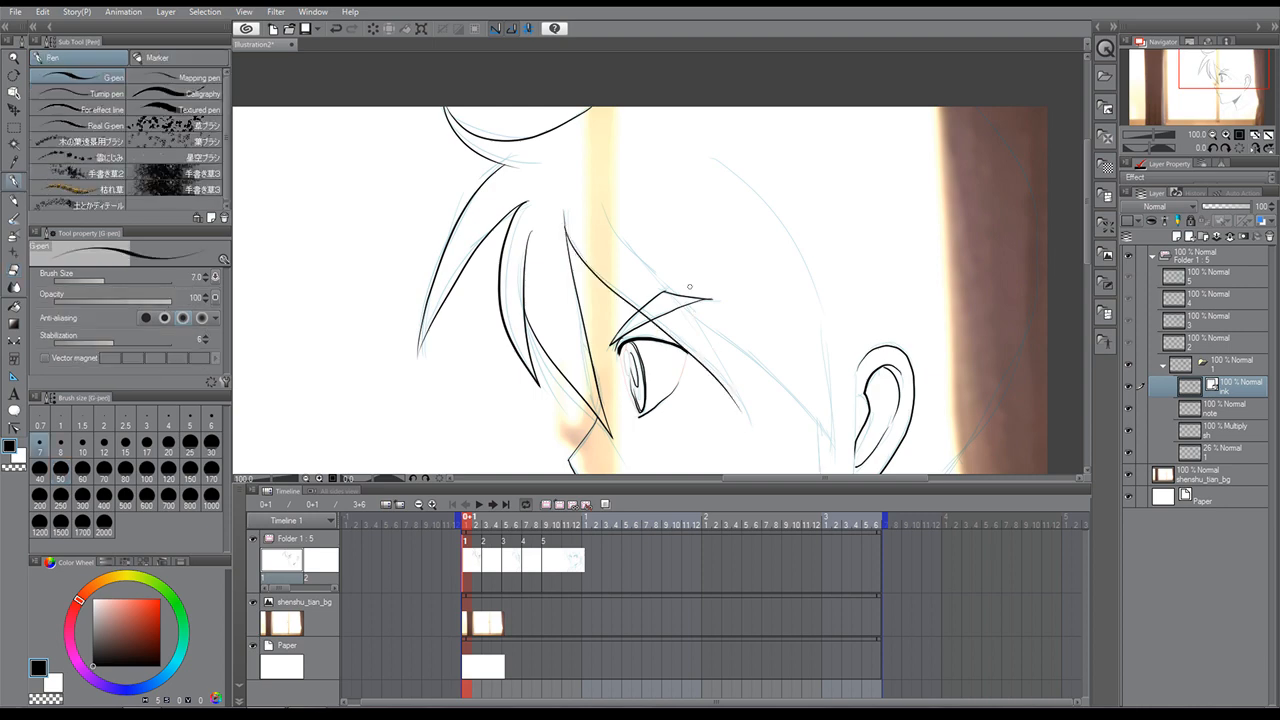
{"action": "left_click_drag", "start_coordinate": [598, 210], "coordinate": [745, 435]}
{"action": "left_click_drag", "start_coordinate": [660, 287], "coordinate": [848, 472]}
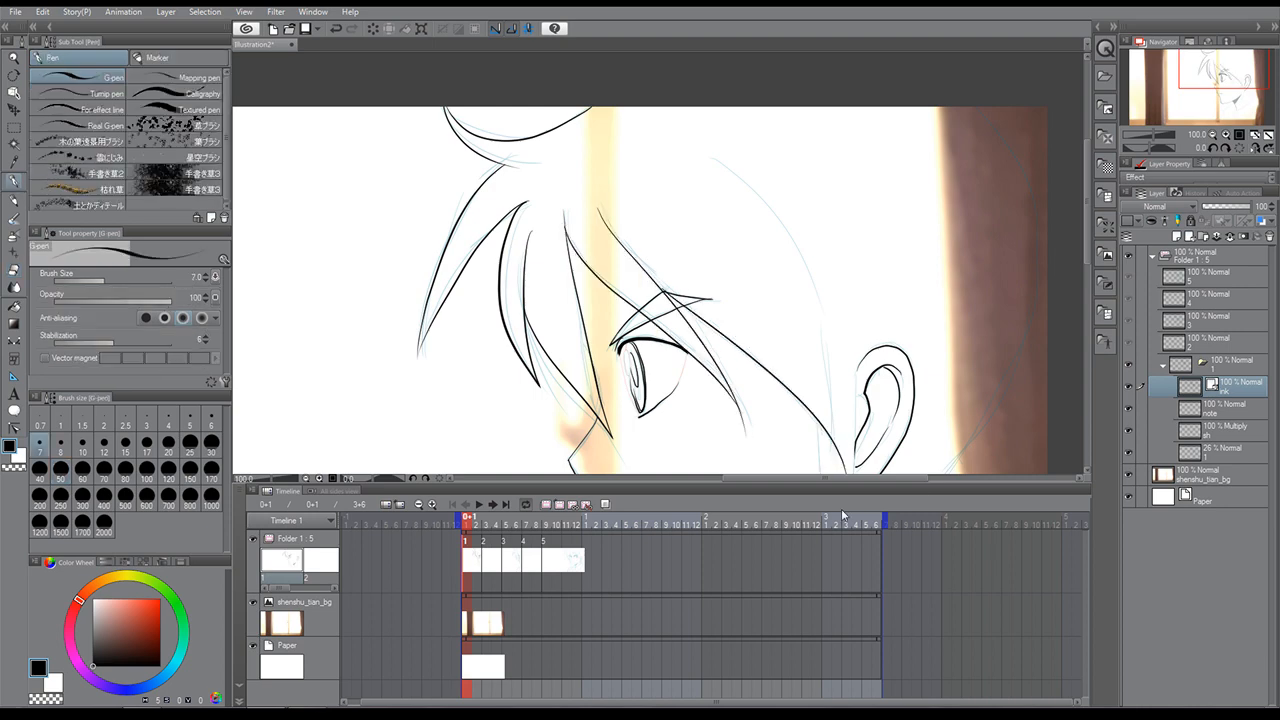
{"action": "left_click_drag", "start_coordinate": [704, 153], "coordinate": [846, 420]}
Draw the back of the head and the nape hairline with the Continuous curve tool at brush size 2.
{"action": "left_click_drag", "start_coordinate": [988, 326], "coordinate": [898, 266]}
{"action": "left_click", "coordinate": [14, 341]}
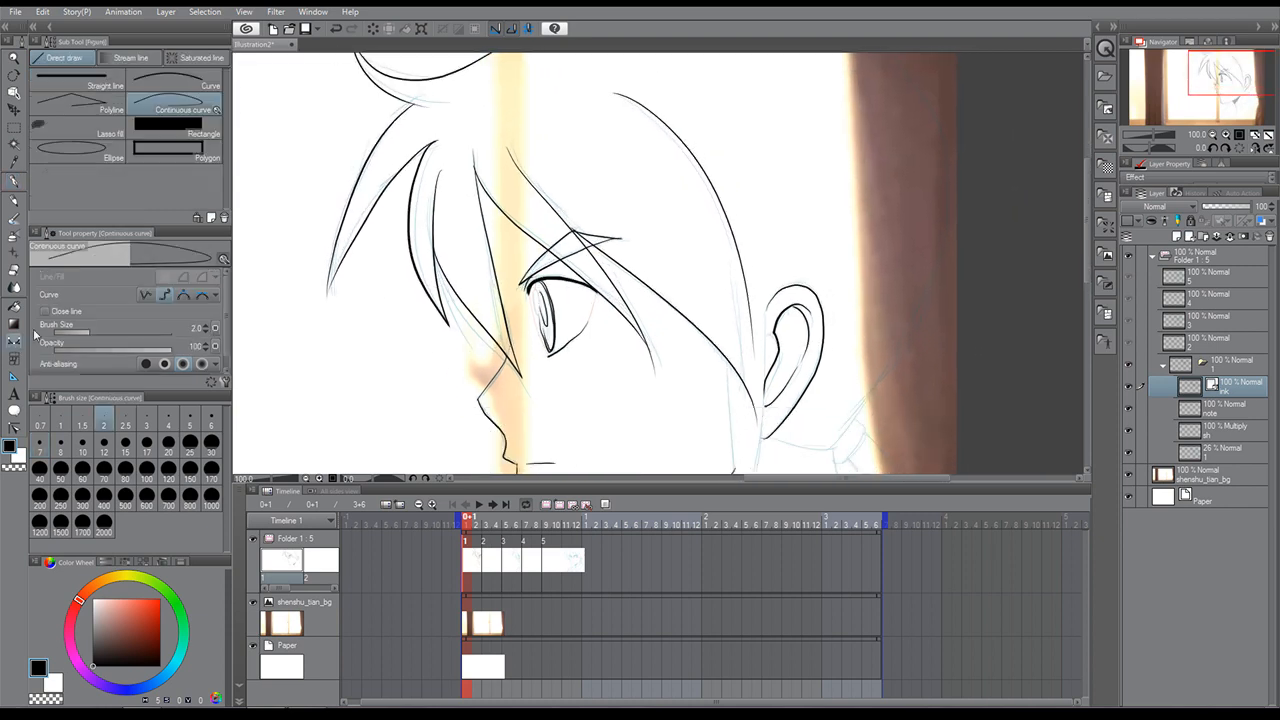
{"action": "left_click", "coordinate": [1212, 136]}
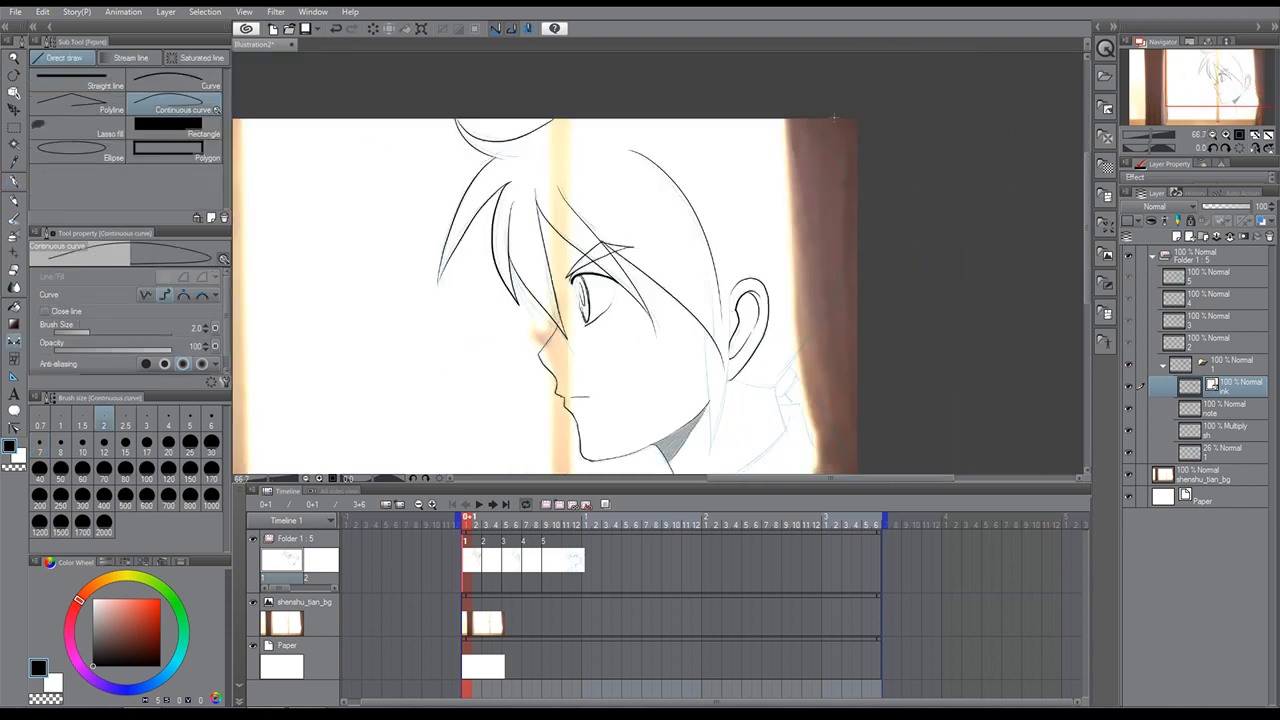
{"action": "left_click", "coordinate": [851, 196]}
Ink the back of the neck and the small nape detail with the G-pen, and undo the sideburn stroke.
{"action": "left_click", "coordinate": [14, 183]}
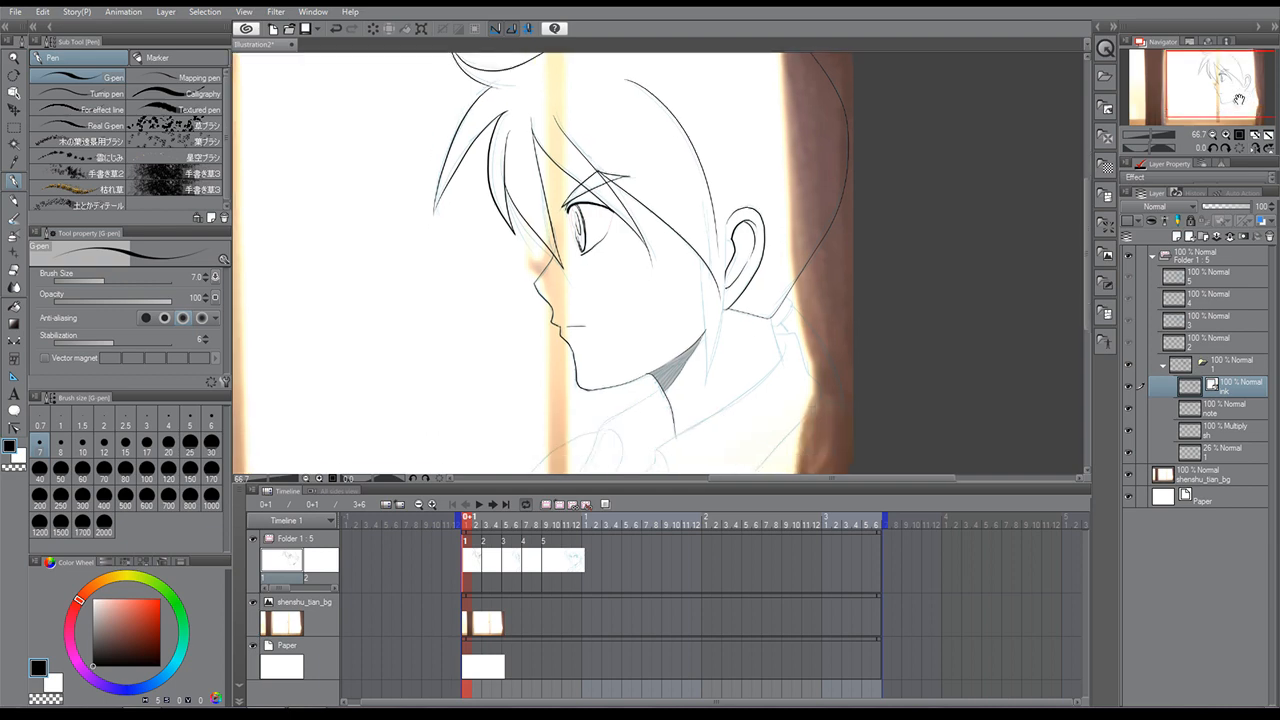
{"action": "left_click_drag", "start_coordinate": [779, 379], "coordinate": [772, 311]}
{"action": "left_click_drag", "start_coordinate": [728, 218], "coordinate": [706, 376]}
{"action": "key", "text": "ctrl+z"}
Ink the pointed sideburn lock in front of the ear with the Continuous curve tool at brush size 3.
{"action": "left_click", "coordinate": [14, 340]}
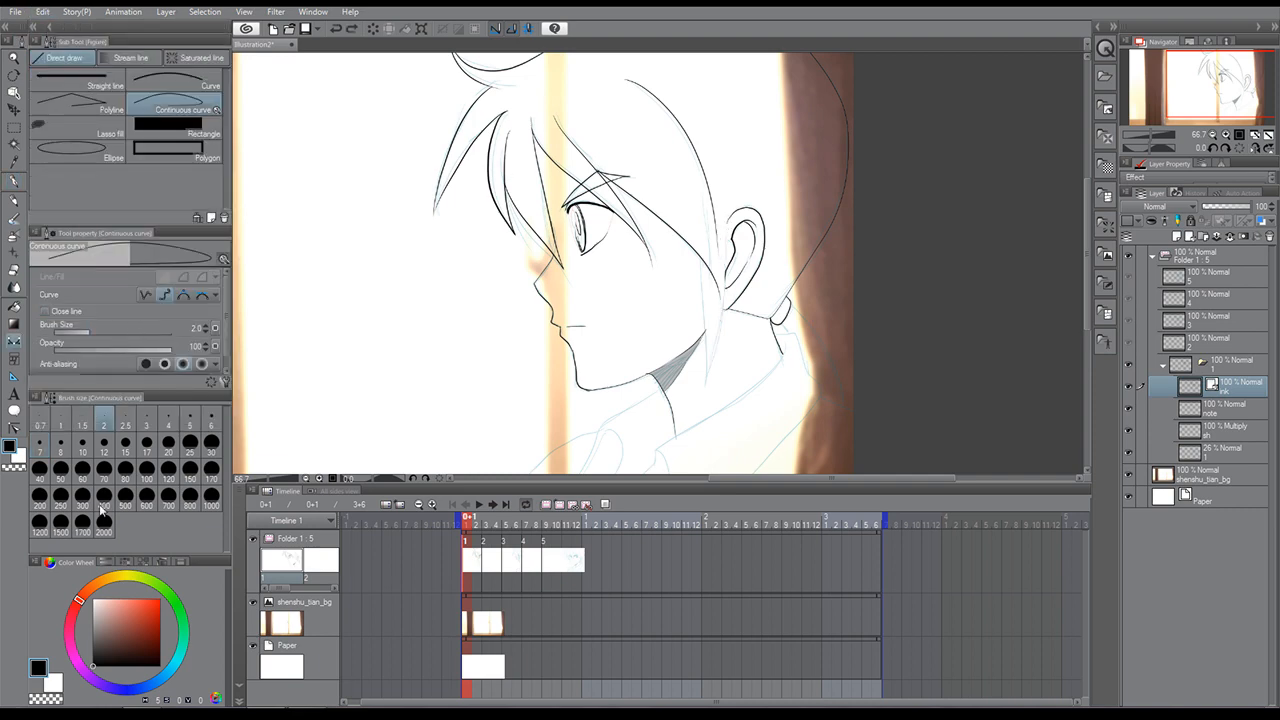
{"action": "left_click", "coordinate": [168, 422]}
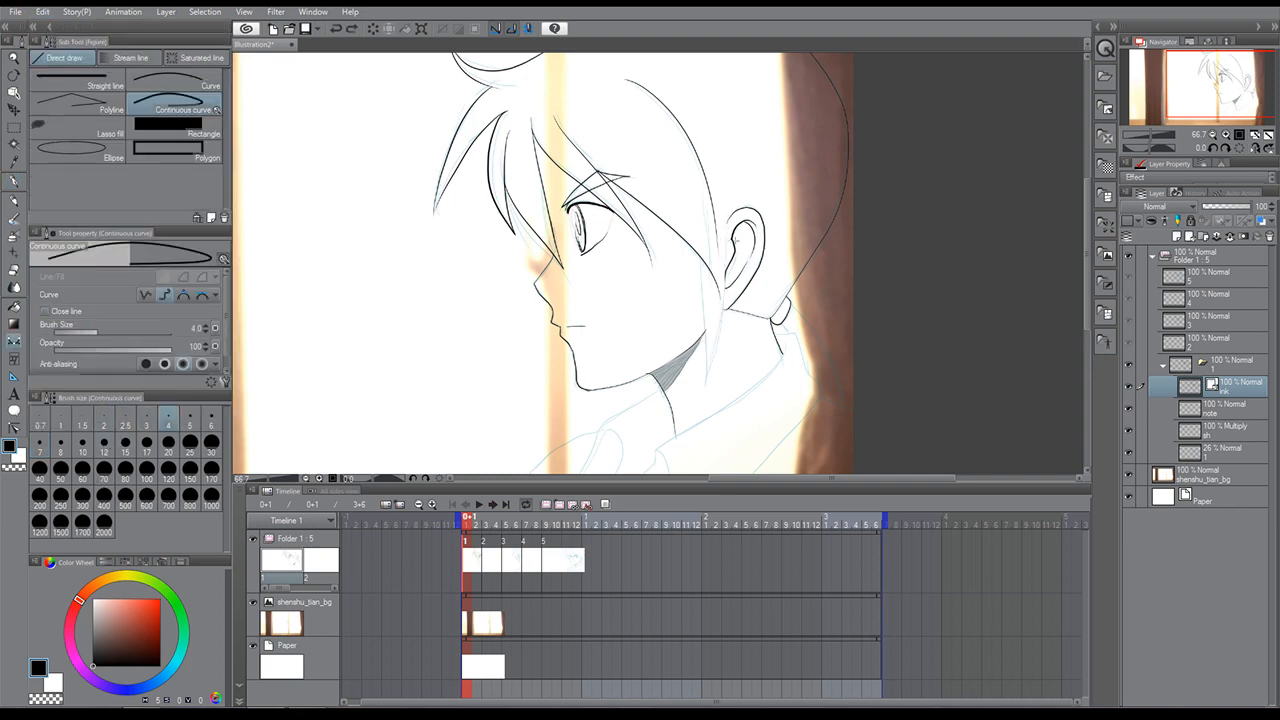
{"action": "left_click", "coordinate": [147, 418]}
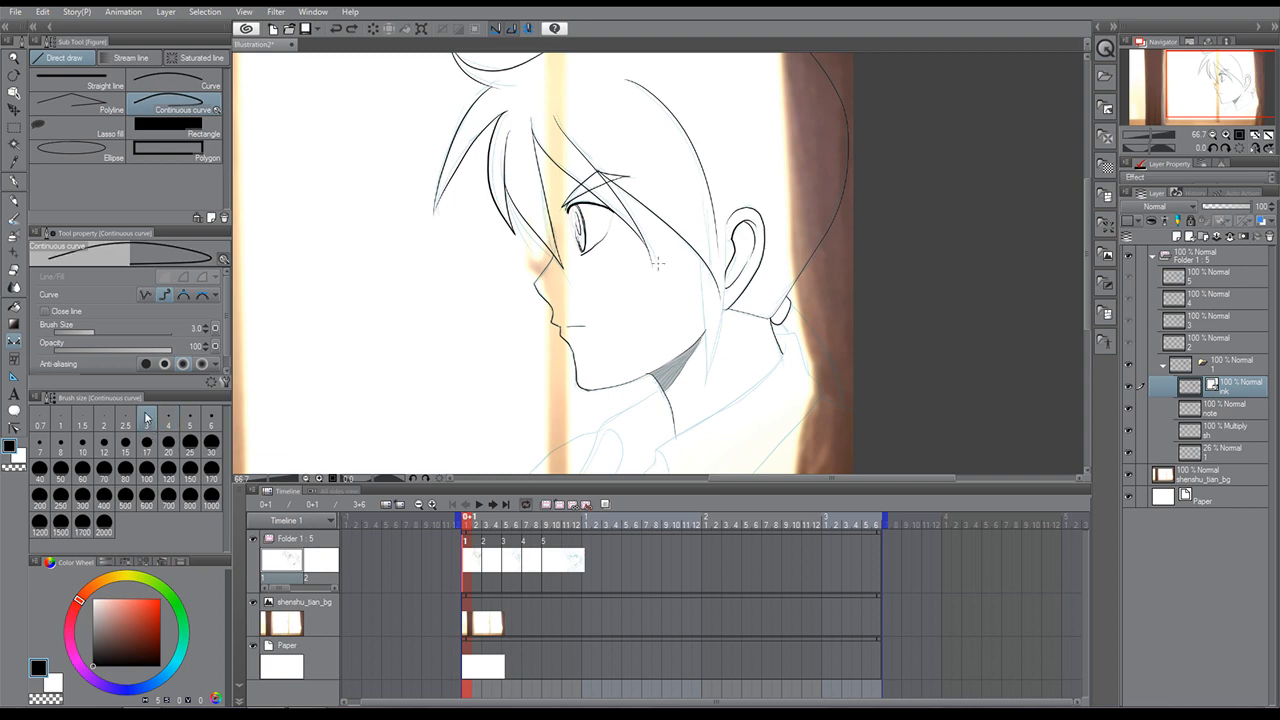
{"action": "left_click", "coordinate": [728, 222]}
{"action": "left_click", "coordinate": [706, 383]}
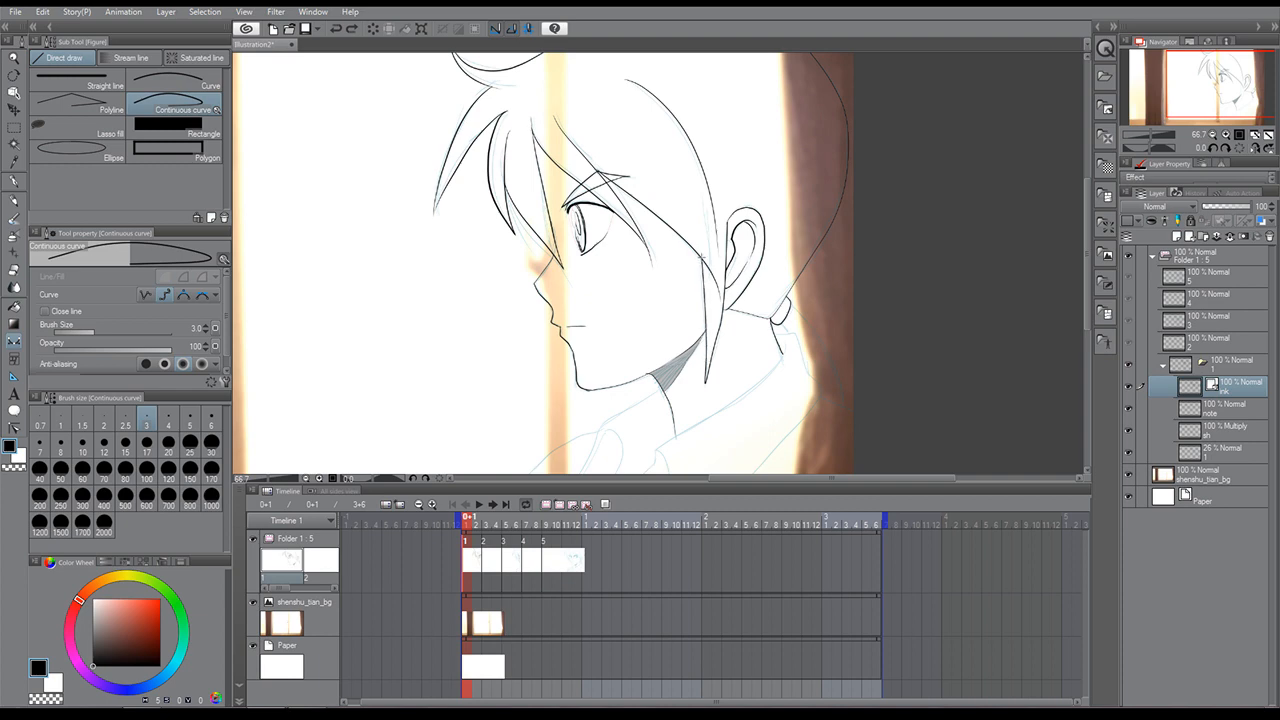
{"action": "double_click", "coordinate": [702, 257]}
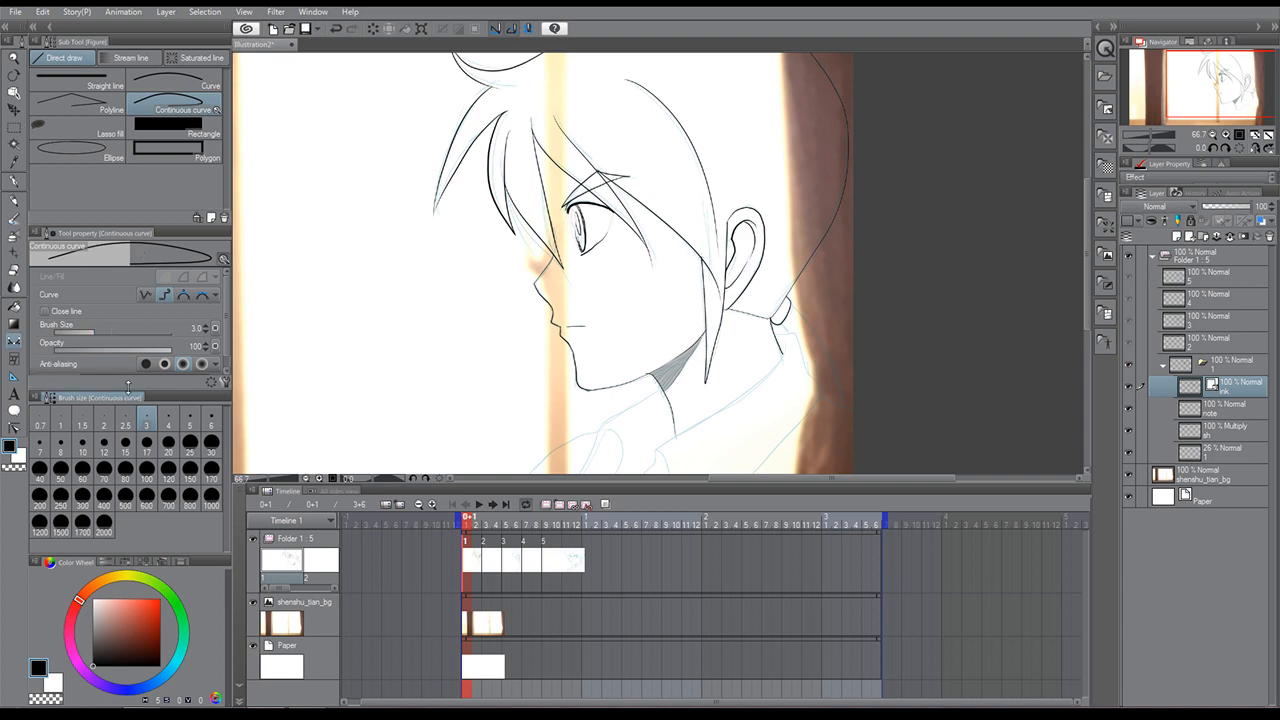
Redraw the vector line width along the back of the head, undoing the first pass and repeating it with a changed brush size.
{"action": "left_click", "coordinate": [17, 313]}
{"action": "left_click", "coordinate": [14, 432]}
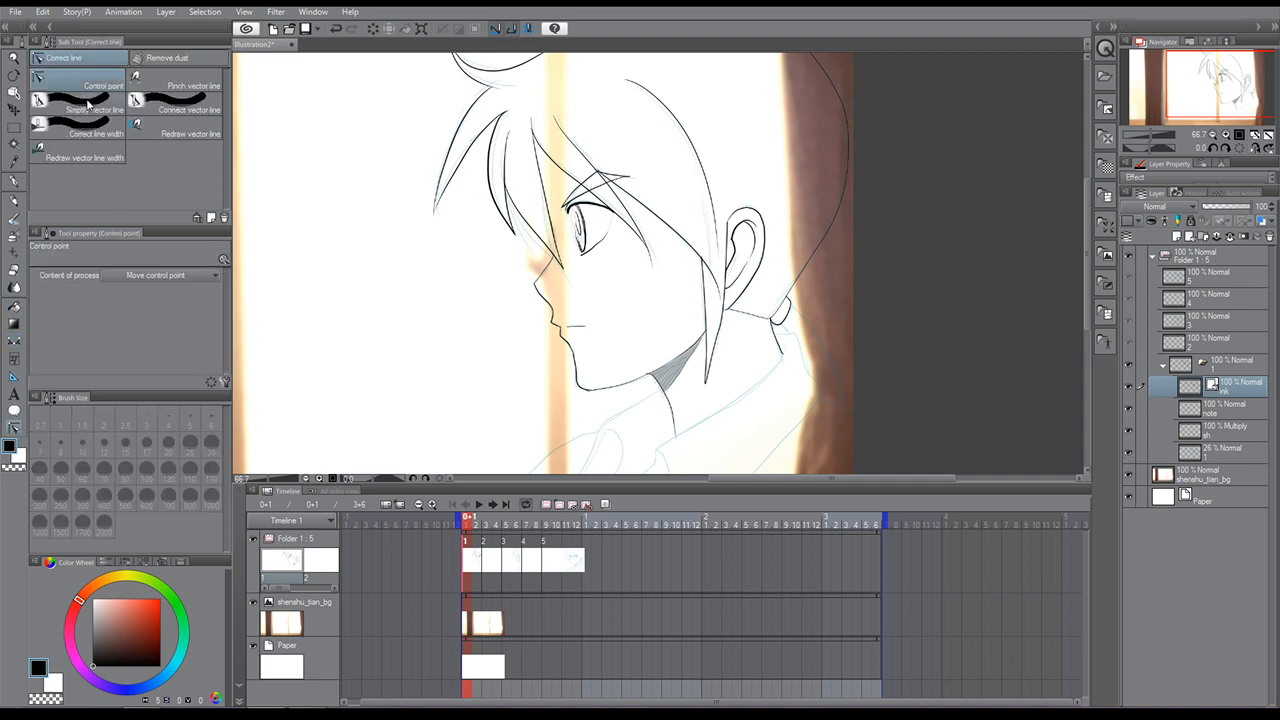
{"action": "left_click", "coordinate": [182, 106]}
{"action": "left_click", "coordinate": [88, 112]}
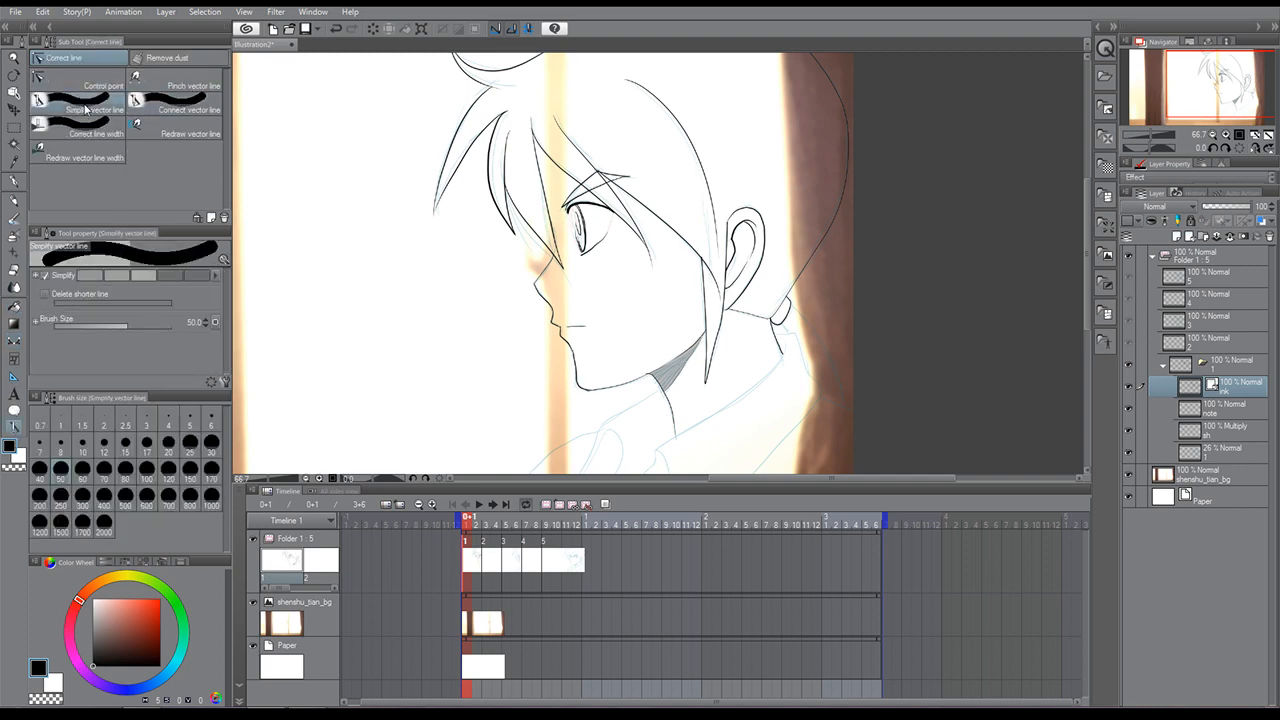
{"action": "left_click", "coordinate": [92, 132]}
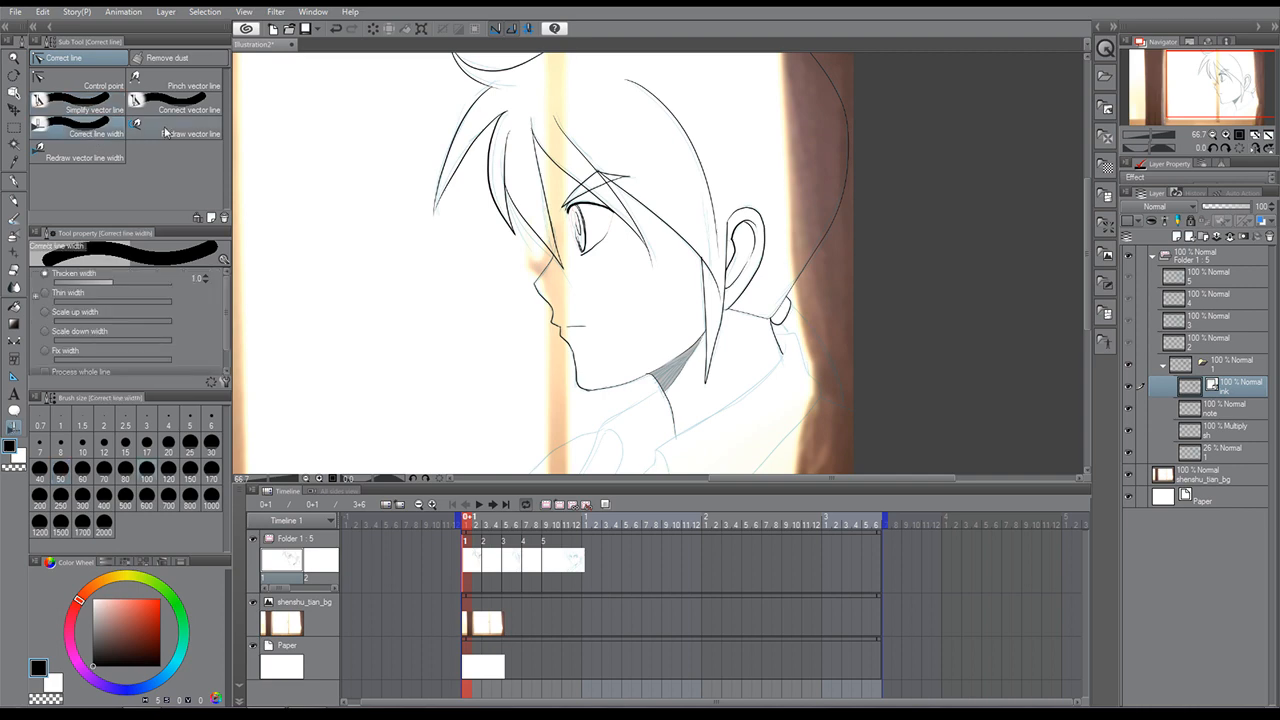
{"action": "left_click", "coordinate": [90, 157]}
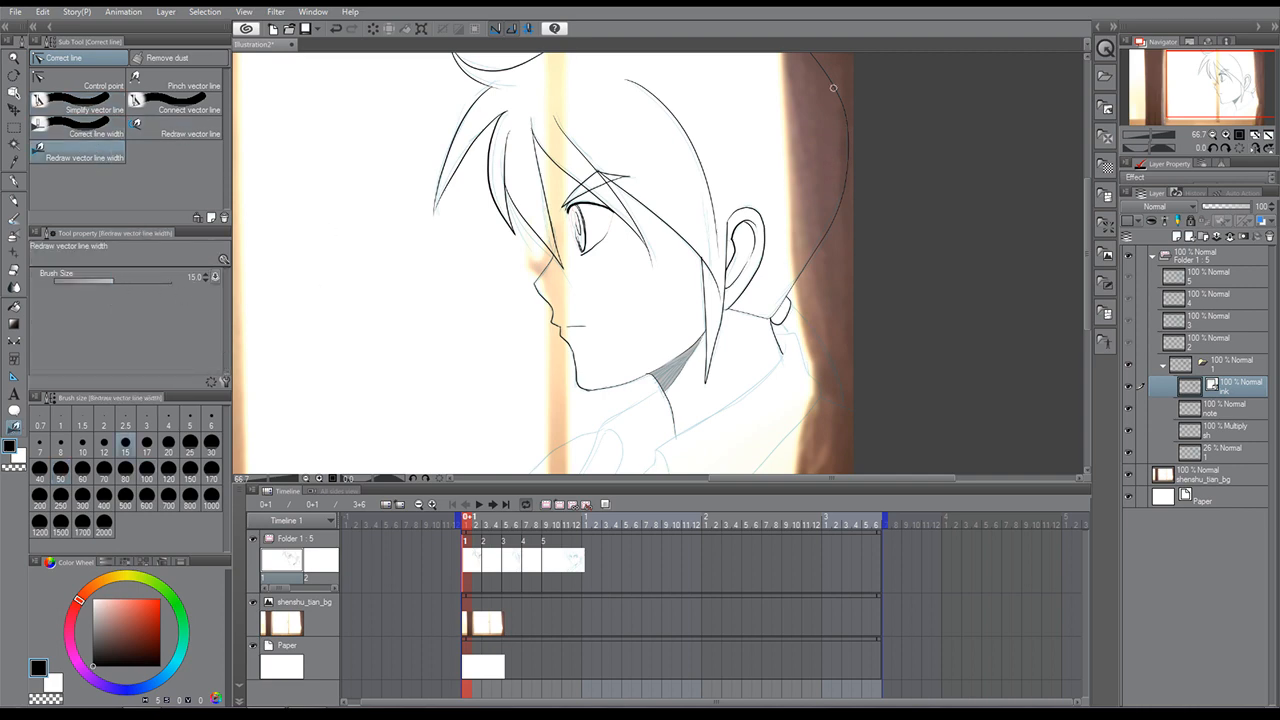
{"action": "mouse_move", "coordinate": [833, 88]}
{"action": "left_mouse_down"}
{"action": "mouse_move", "coordinate": [836, 208]}
{"action": "mouse_move", "coordinate": [808, 262]}
{"action": "left_mouse_up"}
{"action": "left_click", "coordinate": [42, 11]}
{"action": "left_click", "coordinate": [62, 28]}
{"action": "left_click", "coordinate": [97, 278]}
{"action": "left_click_drag", "start_coordinate": [817, 244], "coordinate": [846, 163]}
Ink the back of the collar, the shoulder line and the small ponytail with the G-pen, and clean up the ponytail's end with the eraser.
{"action": "left_click", "coordinate": [14, 180]}
{"action": "left_click_drag", "start_coordinate": [1226, 95], "coordinate": [1220, 98]}
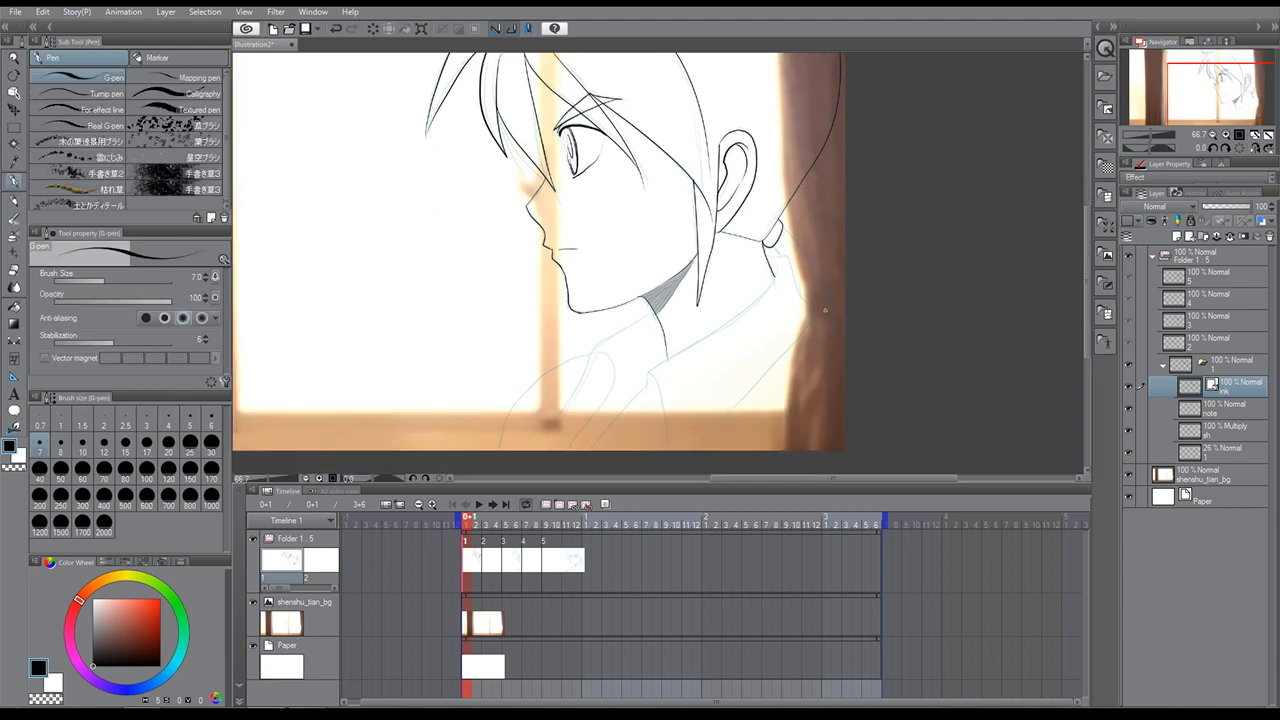
{"action": "mouse_move", "coordinate": [778, 256]}
{"action": "left_mouse_down"}
{"action": "mouse_move", "coordinate": [796, 304]}
{"action": "mouse_move", "coordinate": [782, 352]}
{"action": "mouse_move", "coordinate": [693, 449]}
{"action": "left_mouse_up"}
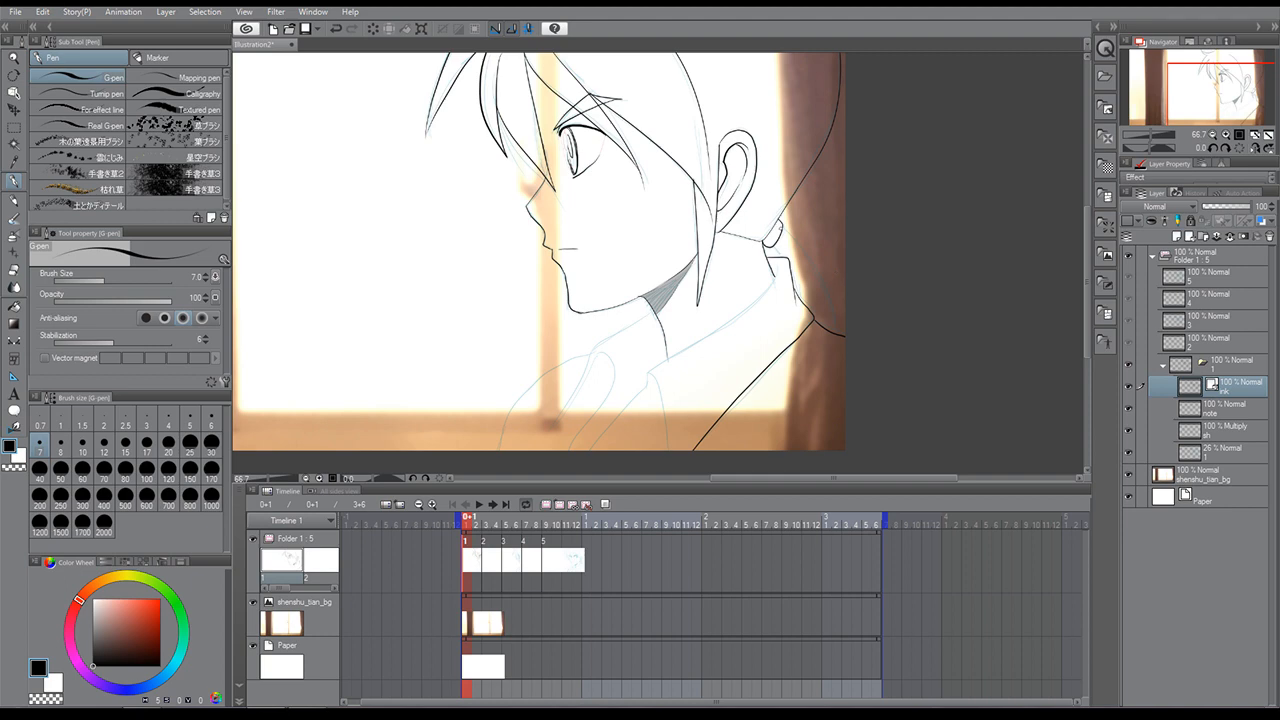
{"action": "left_click_drag", "start_coordinate": [836, 333], "coordinate": [790, 252]}
{"action": "left_click", "coordinate": [14, 270]}
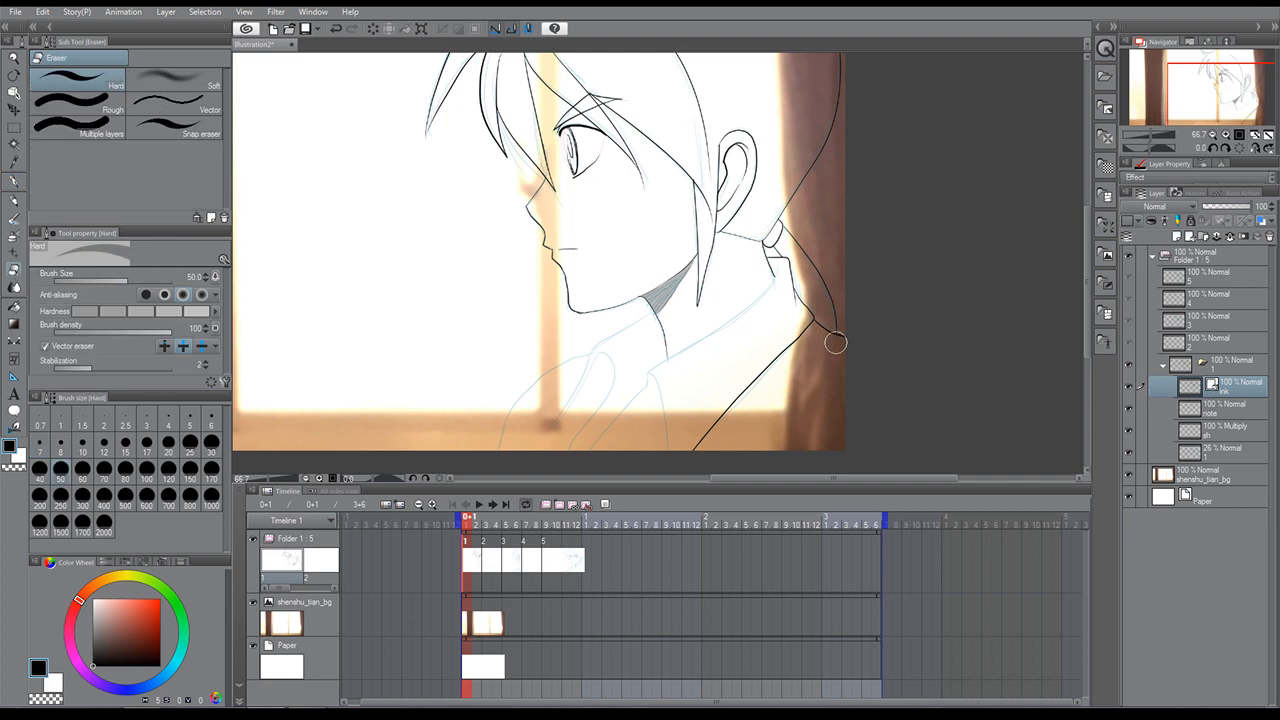
Ink the near collar flap and the shirt-front lines below it with the G-pen, undoing and redrawing the first flap stroke.
{"action": "left_click", "coordinate": [14, 182]}
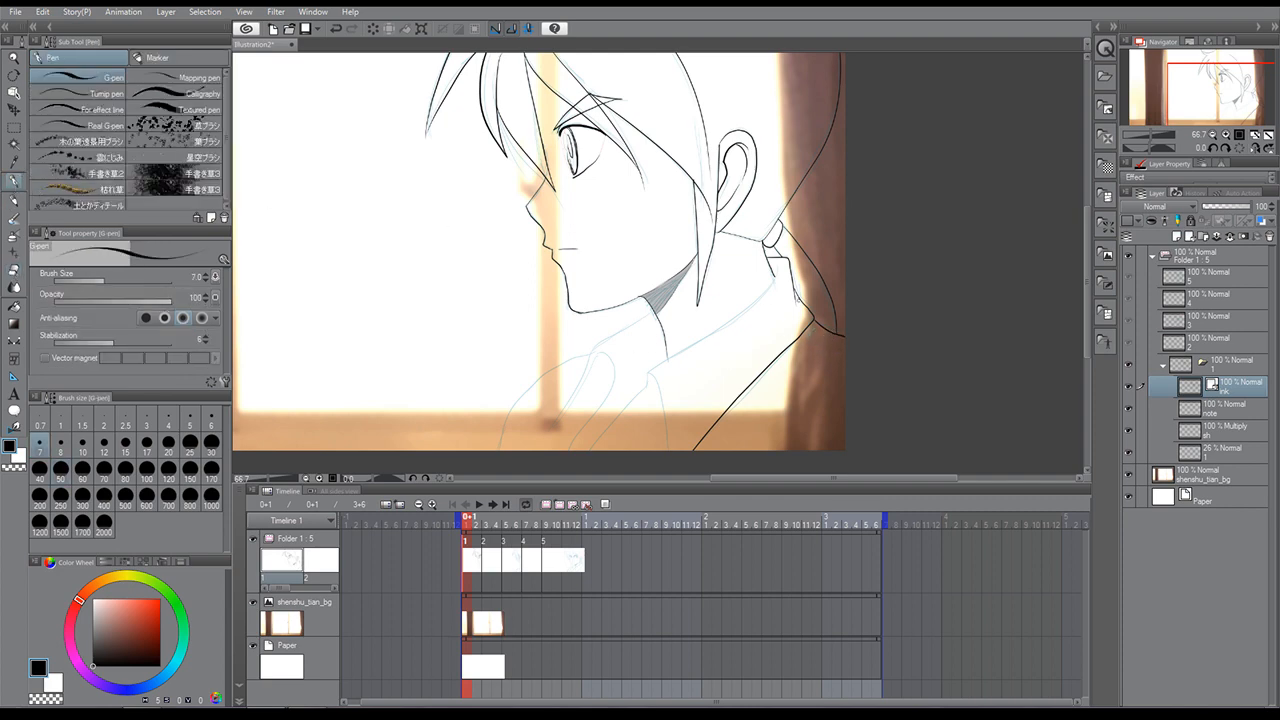
{"action": "left_click_drag", "start_coordinate": [777, 276], "coordinate": [654, 383]}
{"action": "key", "text": "ctrl+z"}
{"action": "mouse_move", "coordinate": [777, 272]}
{"action": "left_mouse_down"}
{"action": "mouse_move", "coordinate": [658, 358]}
{"action": "mouse_move", "coordinate": [669, 451]}
{"action": "left_mouse_up"}
{"action": "left_click_drag", "start_coordinate": [651, 387], "coordinate": [597, 446]}
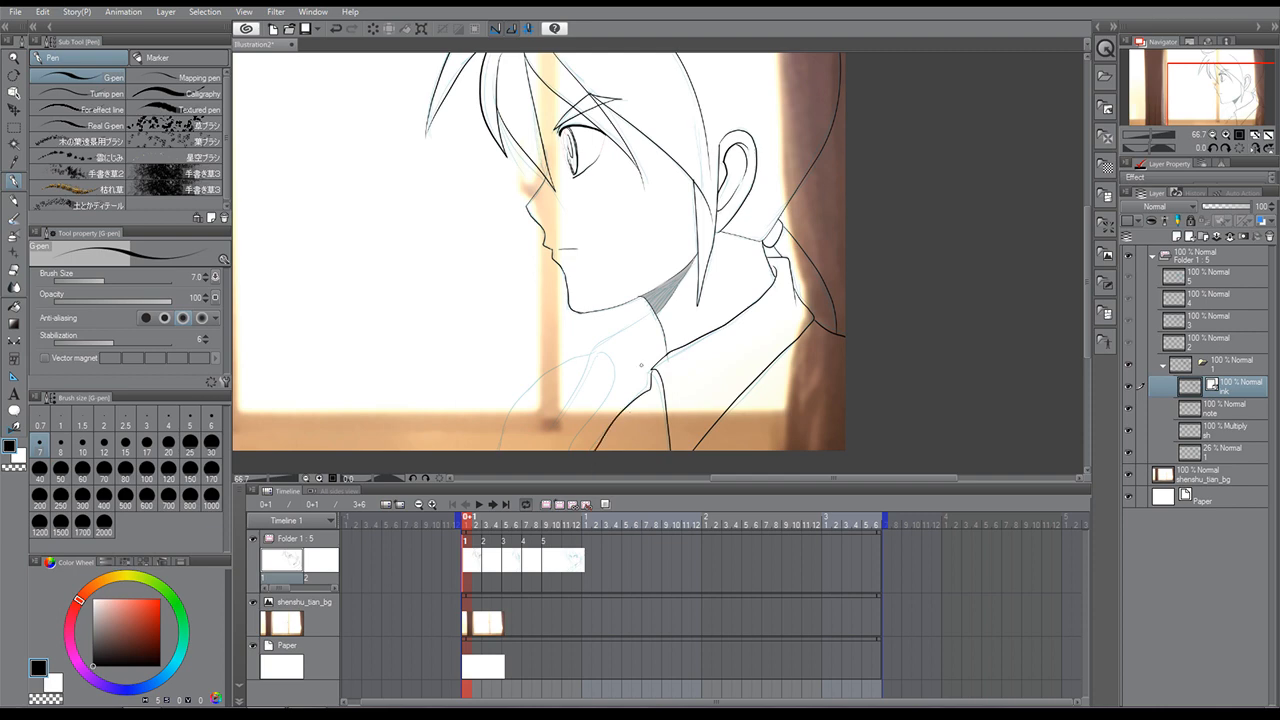
Ink the far collar flap, its inner fold and the front shoulder curve below the chin.
{"action": "mouse_move", "coordinate": [656, 306]}
{"action": "left_mouse_down"}
{"action": "mouse_move", "coordinate": [586, 352]}
{"action": "mouse_move", "coordinate": [540, 440]}
{"action": "left_mouse_up"}
{"action": "left_click_drag", "start_coordinate": [580, 381], "coordinate": [543, 436]}
{"action": "left_click_drag", "start_coordinate": [609, 372], "coordinate": [576, 449]}
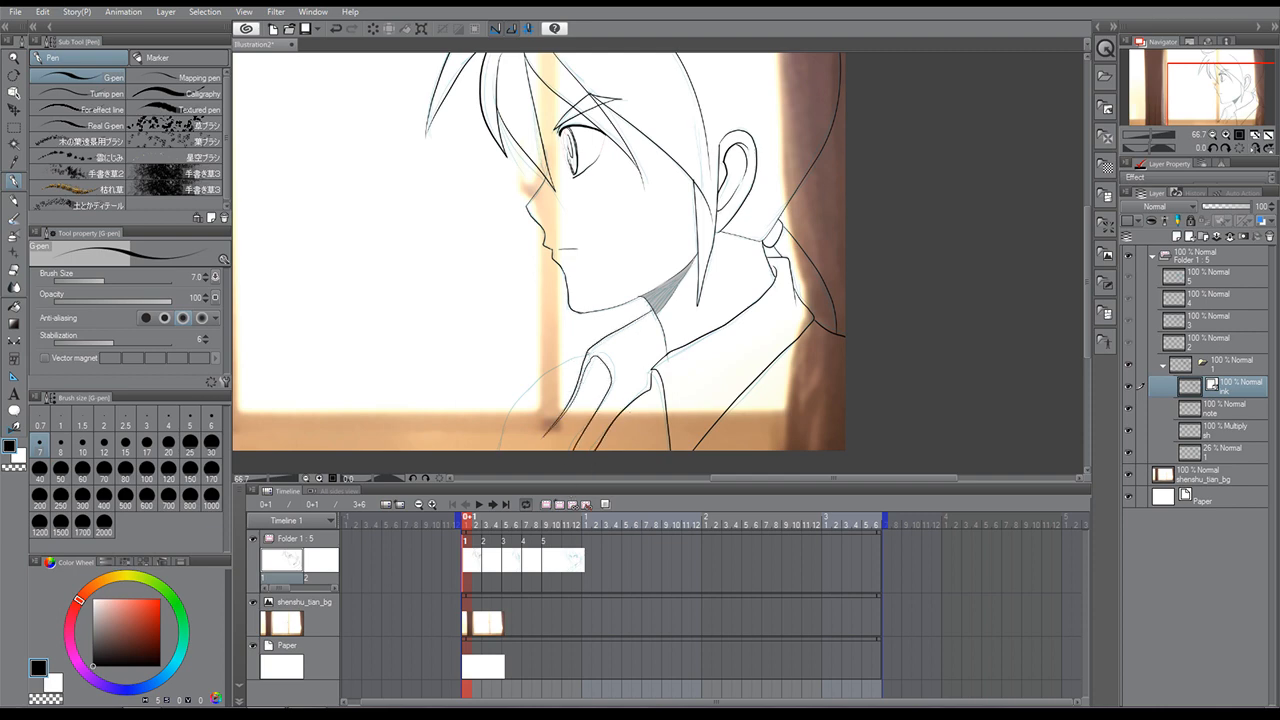
{"action": "left_click_drag", "start_coordinate": [590, 352], "coordinate": [500, 450]}
Hide cel 1's rough sketch layer and the window background layer.
{"action": "left_click_drag", "start_coordinate": [1206, 110], "coordinate": [1200, 75]}
{"action": "left_click", "coordinate": [1222, 410]}
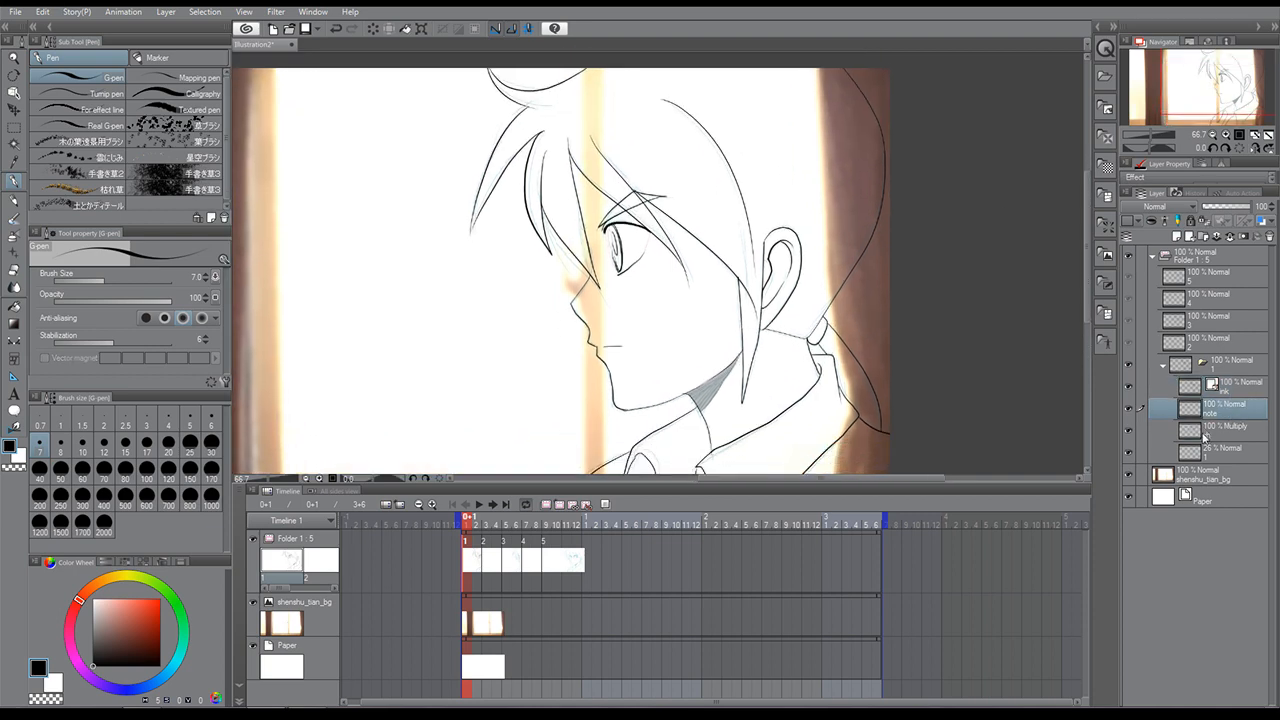
{"action": "left_click", "coordinate": [1215, 432]}
{"action": "left_click", "coordinate": [1220, 410]}
{"action": "left_click", "coordinate": [1131, 455]}
{"action": "left_click", "coordinate": [1130, 476]}
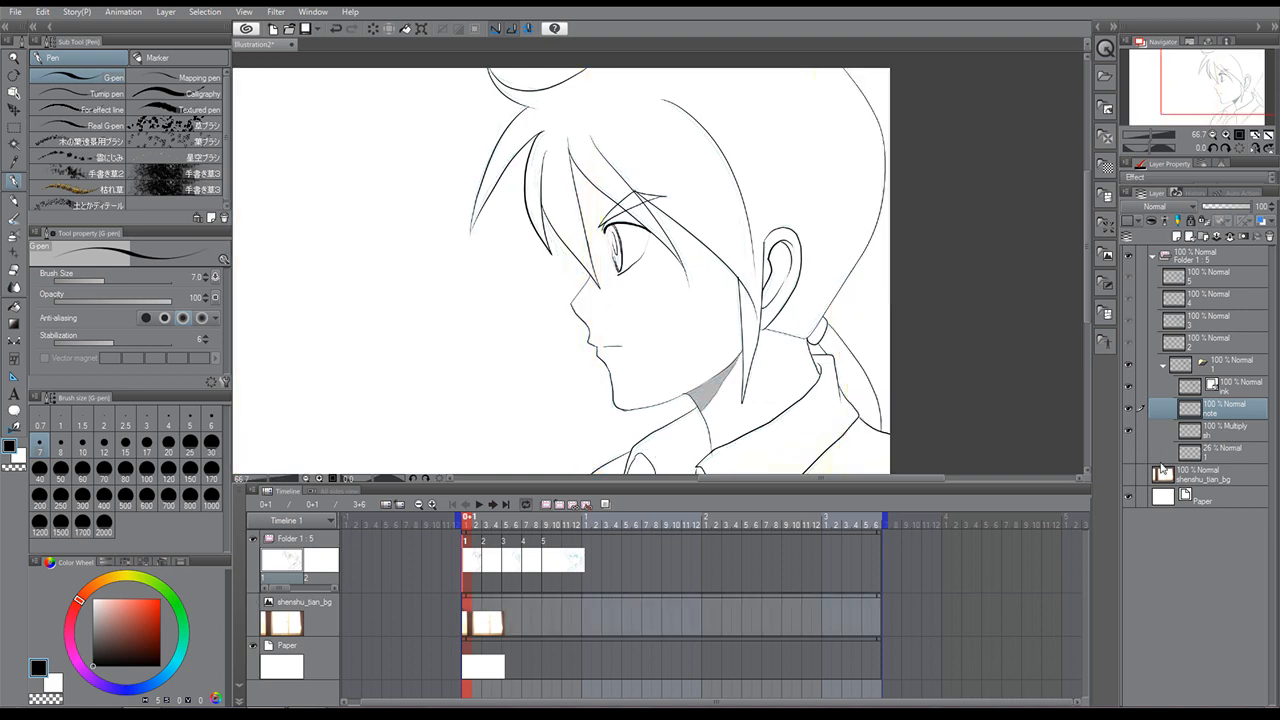
Add a new layer directly above the rough sketch in cel 1 and name it col.
{"action": "left_click", "coordinate": [1213, 450]}
{"action": "key", "text": "ctrl+shift+n"}
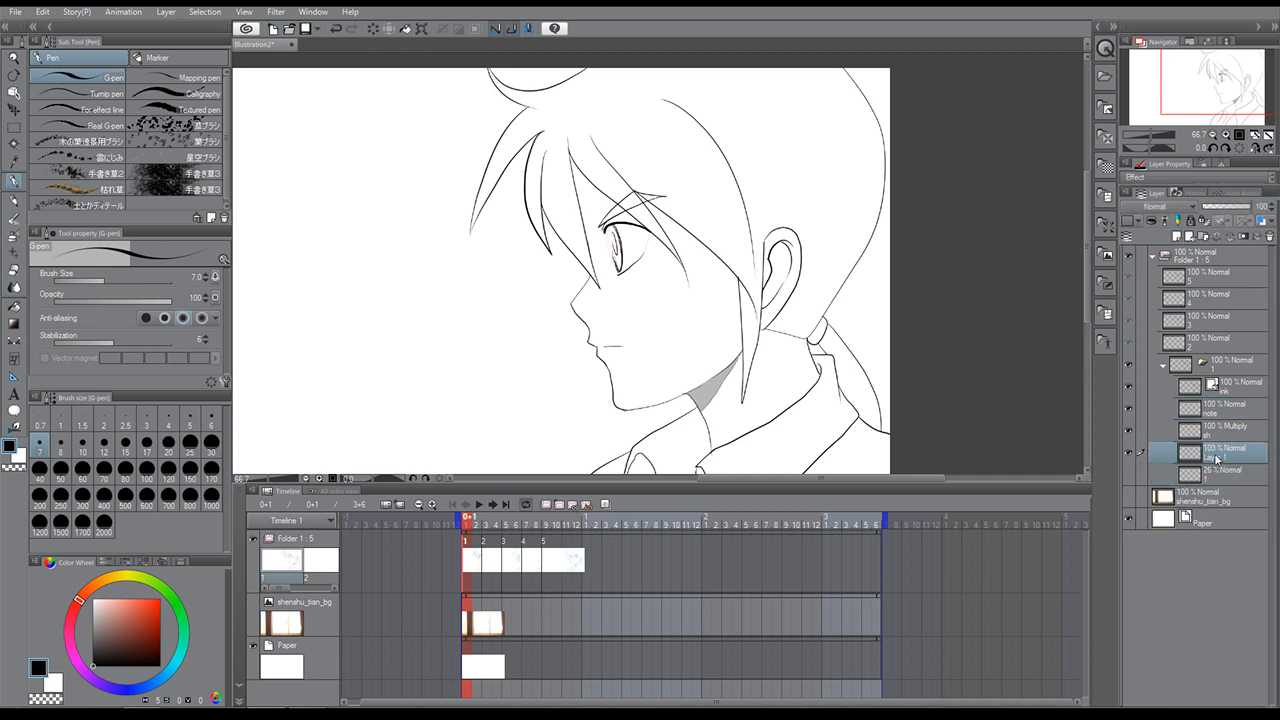
{"action": "double_click", "coordinate": [1216, 459]}
{"action": "type", "text": "col"}
{"action": "key", "text": "Return"}
Fill the neck, face and ear on the col layer with a pale peach of hue 30, saturation 20, value 100, hiding the sh layer.
{"action": "left_click", "coordinate": [16, 307]}
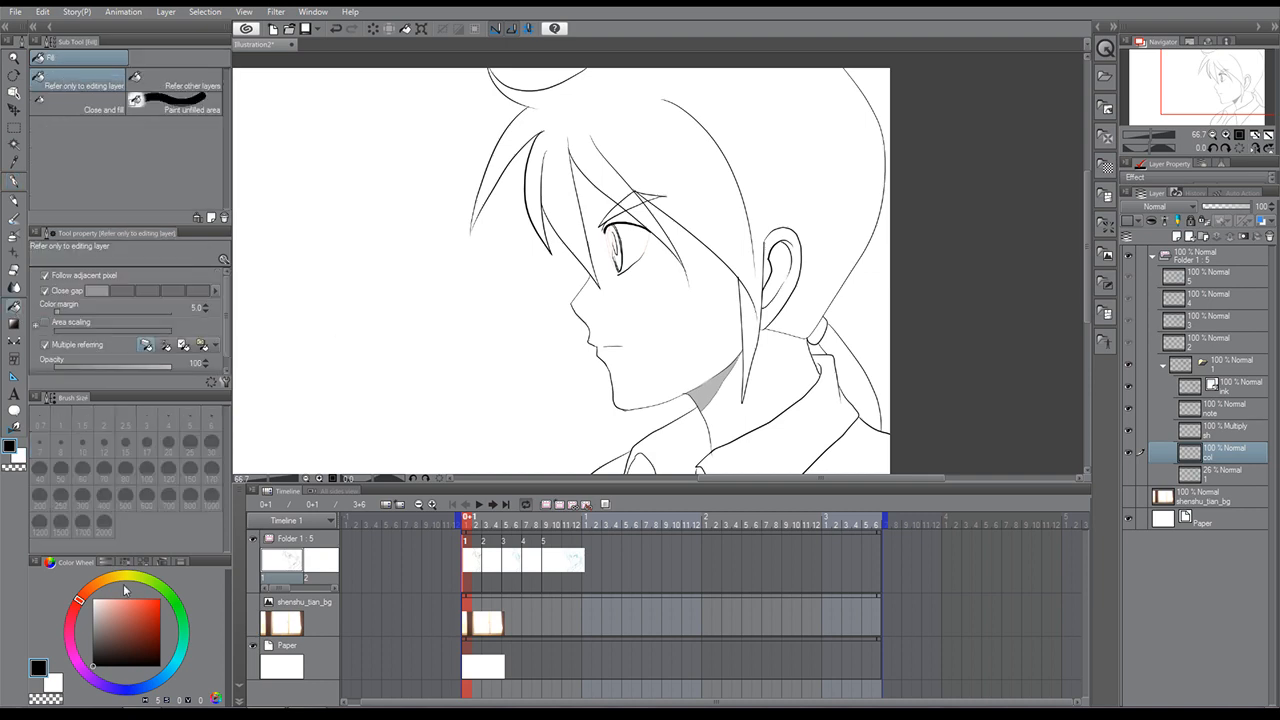
{"action": "left_click", "coordinate": [116, 577]}
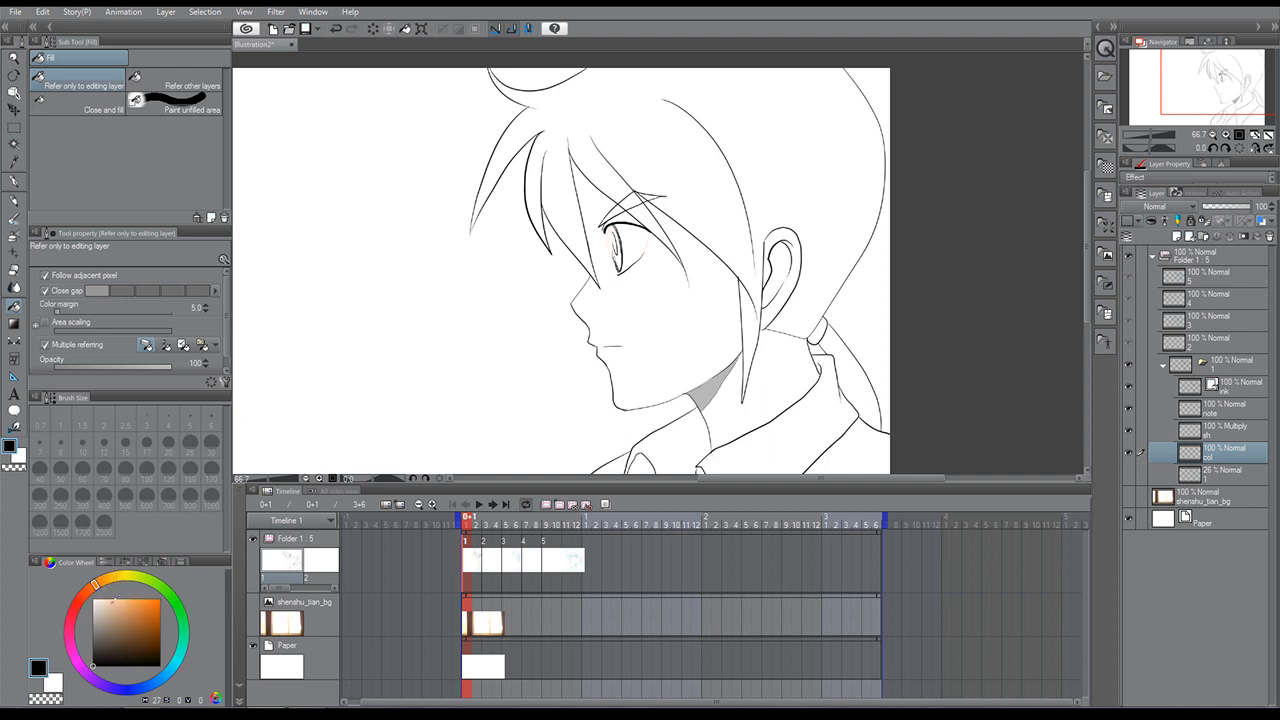
{"action": "left_click", "coordinate": [112, 597]}
{"action": "left_click", "coordinate": [110, 578]}
{"action": "left_click", "coordinate": [109, 578]}
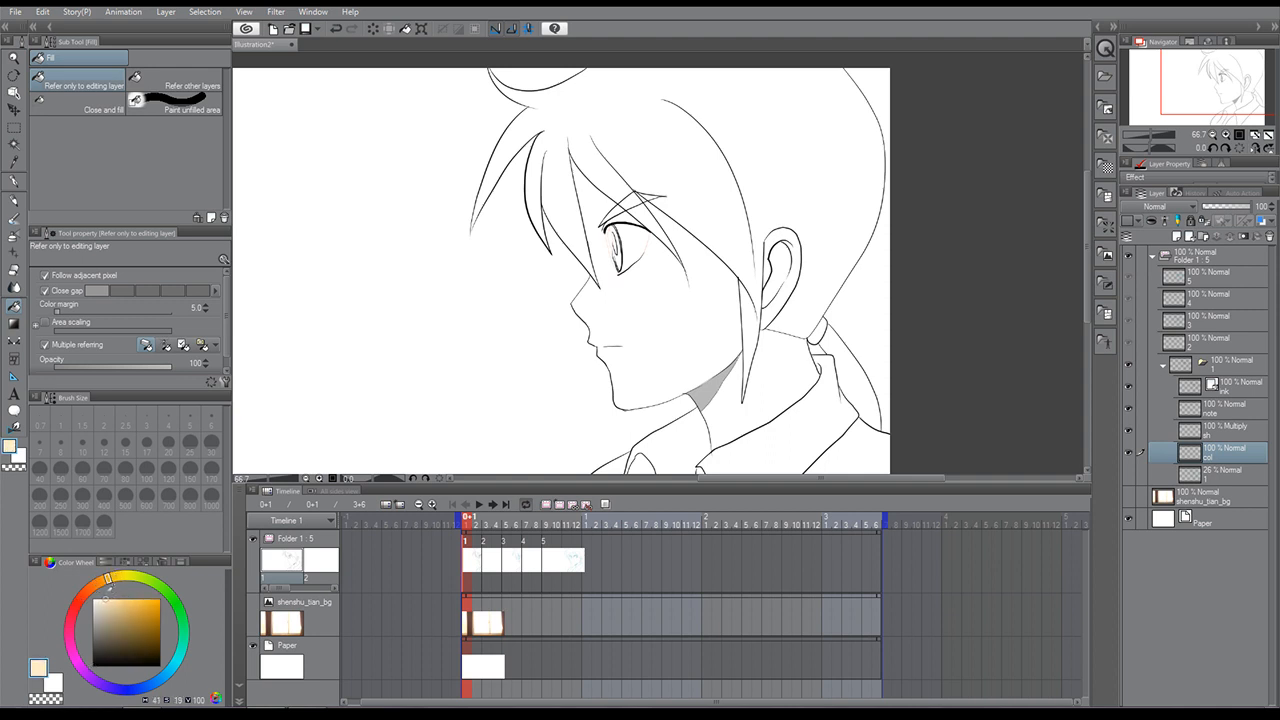
{"action": "left_click_drag", "start_coordinate": [107, 578], "coordinate": [97, 585]}
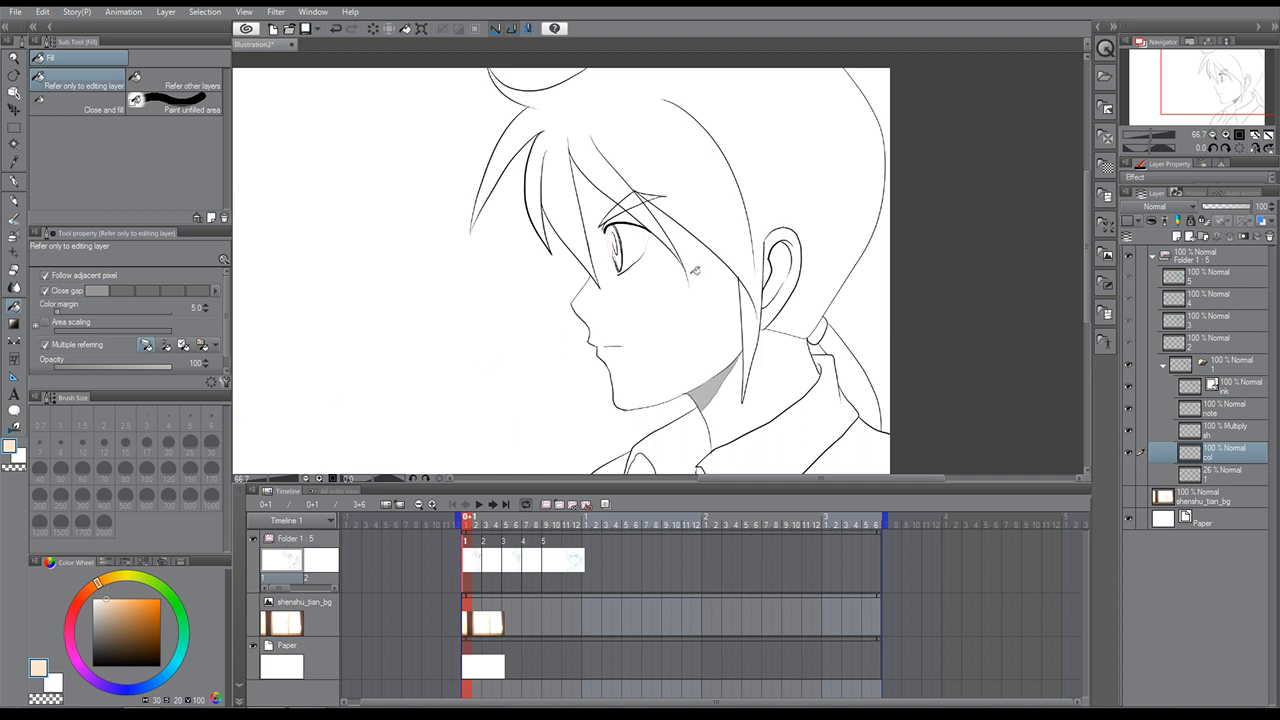
{"action": "left_click", "coordinate": [786, 365]}
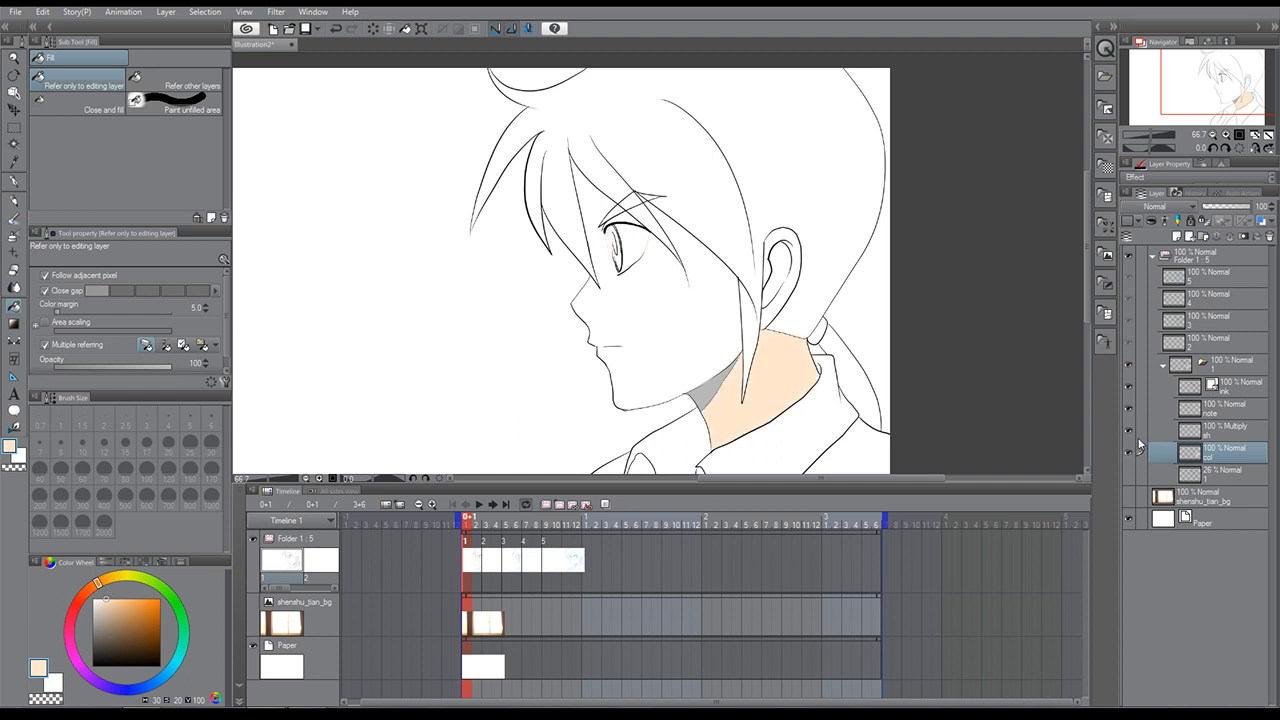
{"action": "left_click", "coordinate": [732, 384]}
{"action": "left_click", "coordinate": [718, 389]}
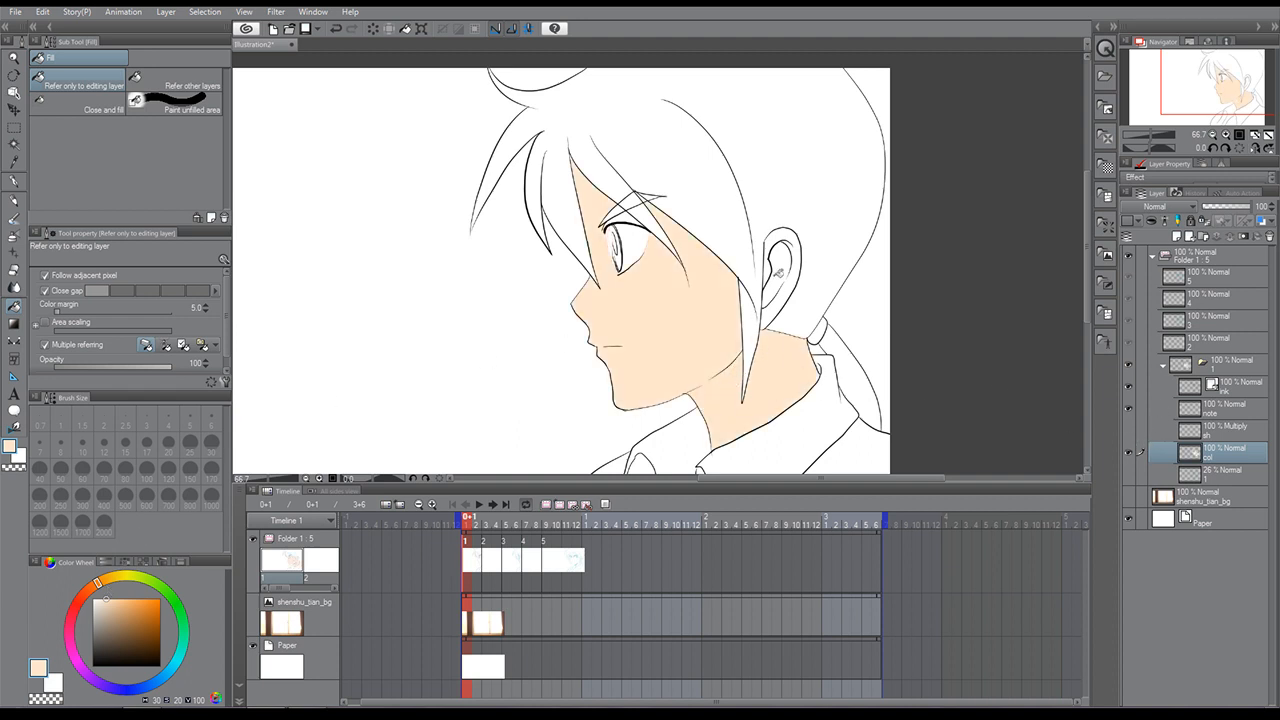
{"action": "left_click", "coordinate": [782, 260]}
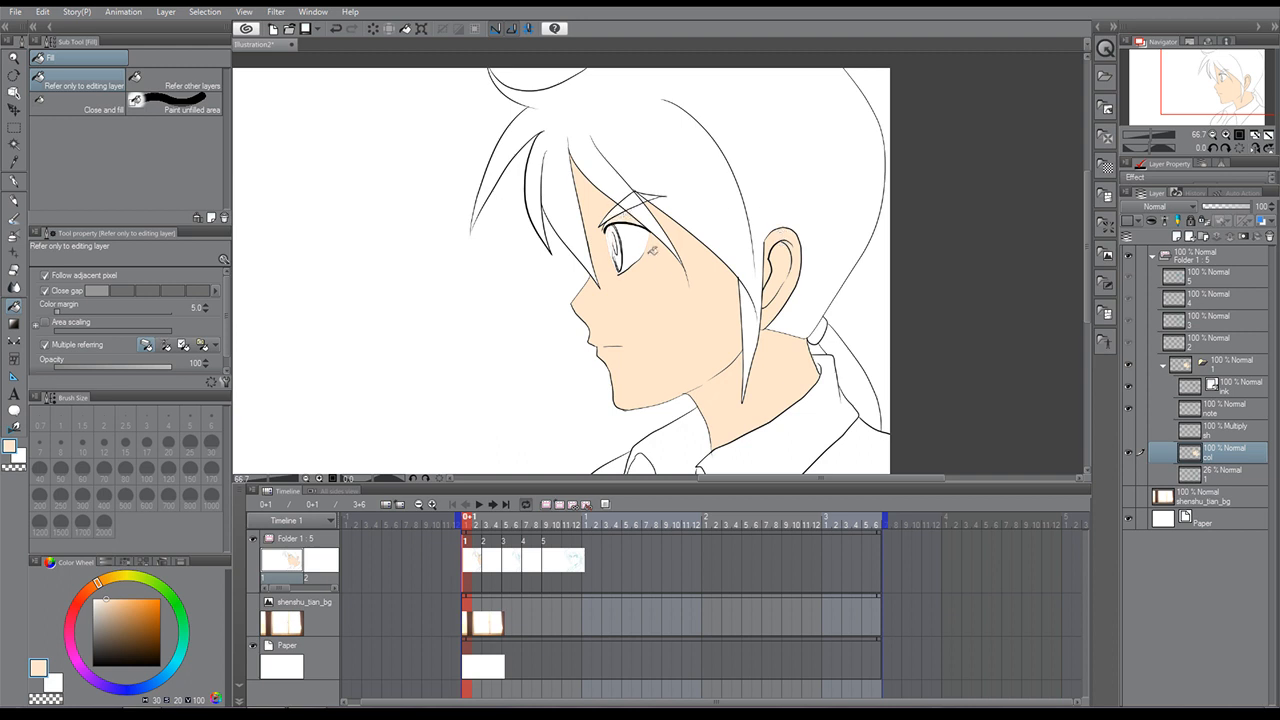
Show the sh shadow layer, select it and lock its transparent pixels.
{"action": "left_click", "coordinate": [1129, 430]}
{"action": "left_click", "coordinate": [1230, 432]}
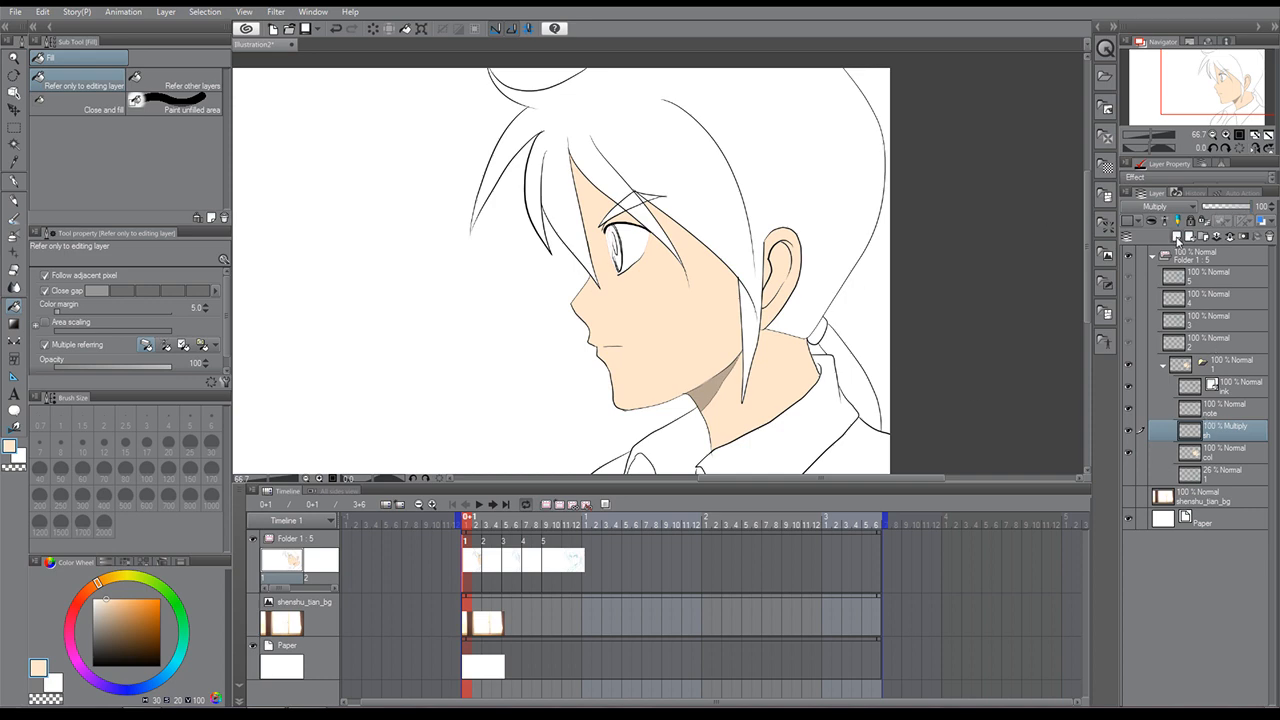
{"action": "left_click", "coordinate": [1205, 222]}
{"action": "left_click", "coordinate": [13, 182]}
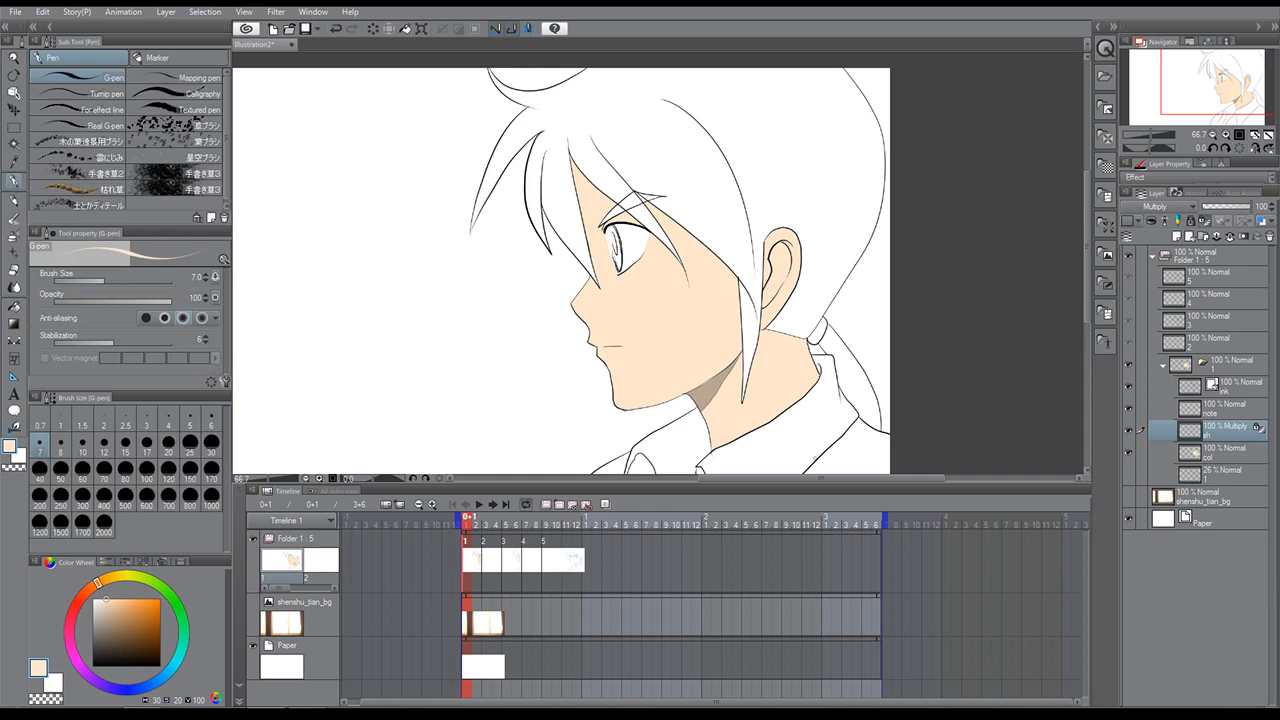
{"action": "left_click", "coordinate": [1130, 498]}
{"action": "left_click", "coordinate": [1130, 498]}
Try filling the shadow under the jaw with a saturated orange, and undo the fill.
{"action": "mouse_move", "coordinate": [131, 605]}
{"action": "left_mouse_down"}
{"action": "mouse_move", "coordinate": [161, 594]}
{"action": "mouse_move", "coordinate": [160, 606]}
{"action": "left_mouse_up"}
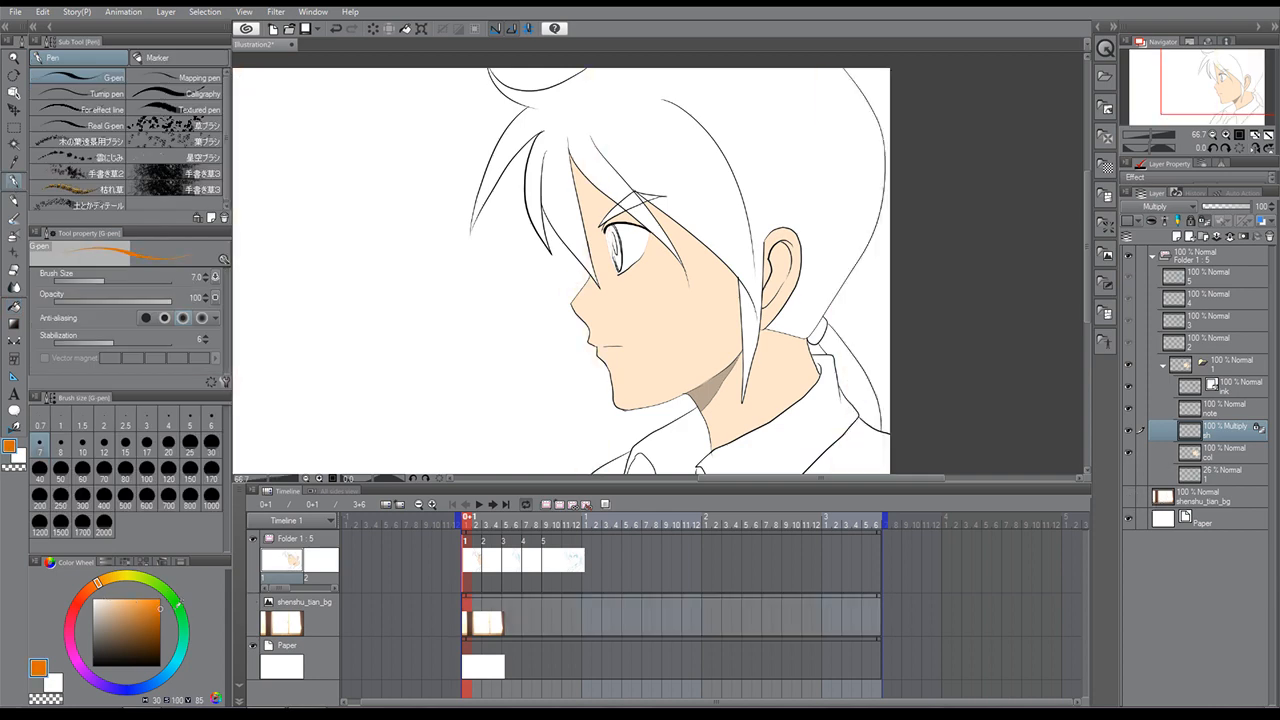
{"action": "left_click", "coordinate": [14, 306]}
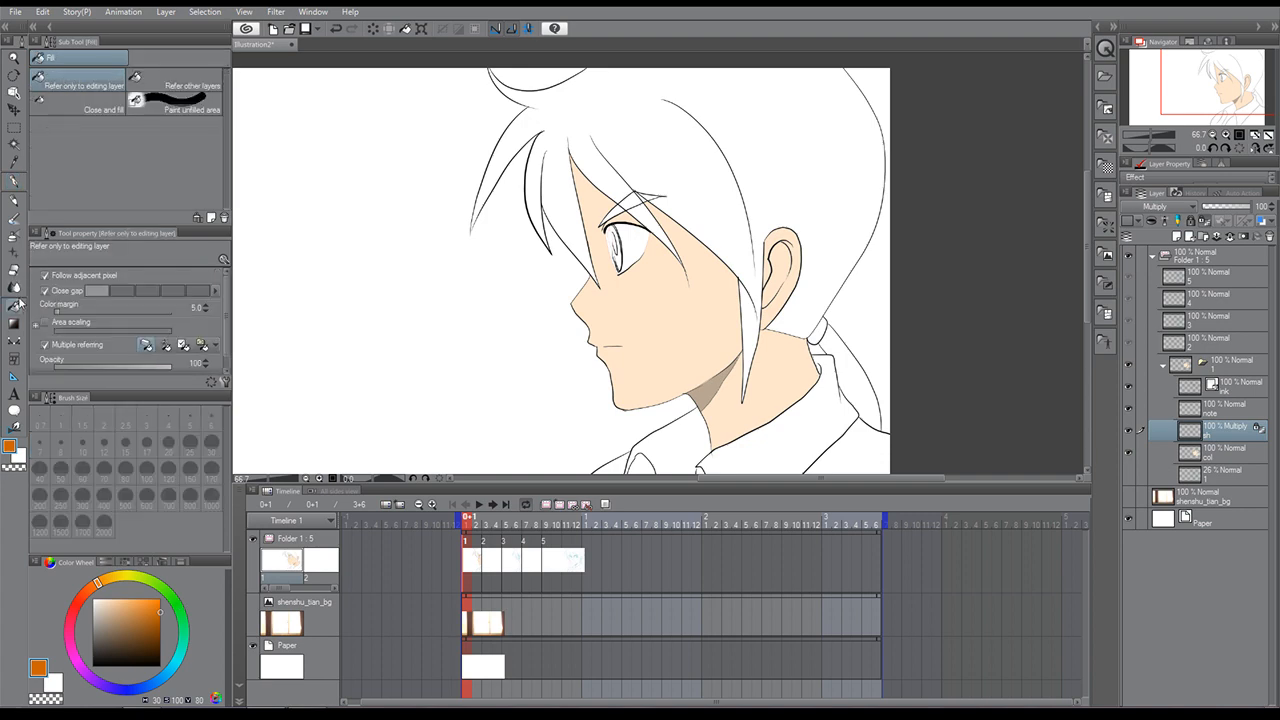
{"action": "left_click", "coordinate": [714, 390]}
{"action": "left_click", "coordinate": [42, 12]}
{"action": "left_click", "coordinate": [54, 30]}
Try brown and reddish tones for the jaw shadow, and test a reduced sh layer opacity before restoring it to 100%.
{"action": "left_click", "coordinate": [131, 599]}
{"action": "left_click", "coordinate": [126, 616]}
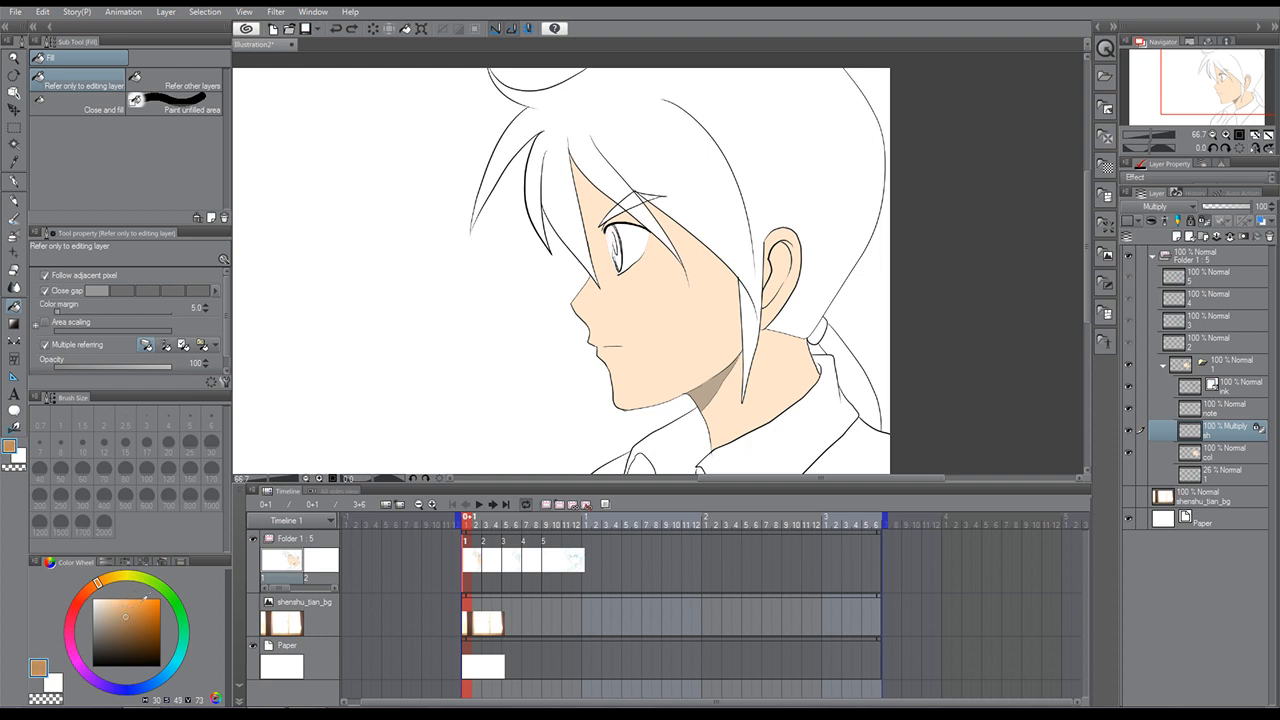
{"action": "left_click", "coordinate": [716, 387]}
{"action": "left_click_drag", "start_coordinate": [97, 583], "coordinate": [78, 601]}
{"action": "left_click", "coordinate": [111, 615]}
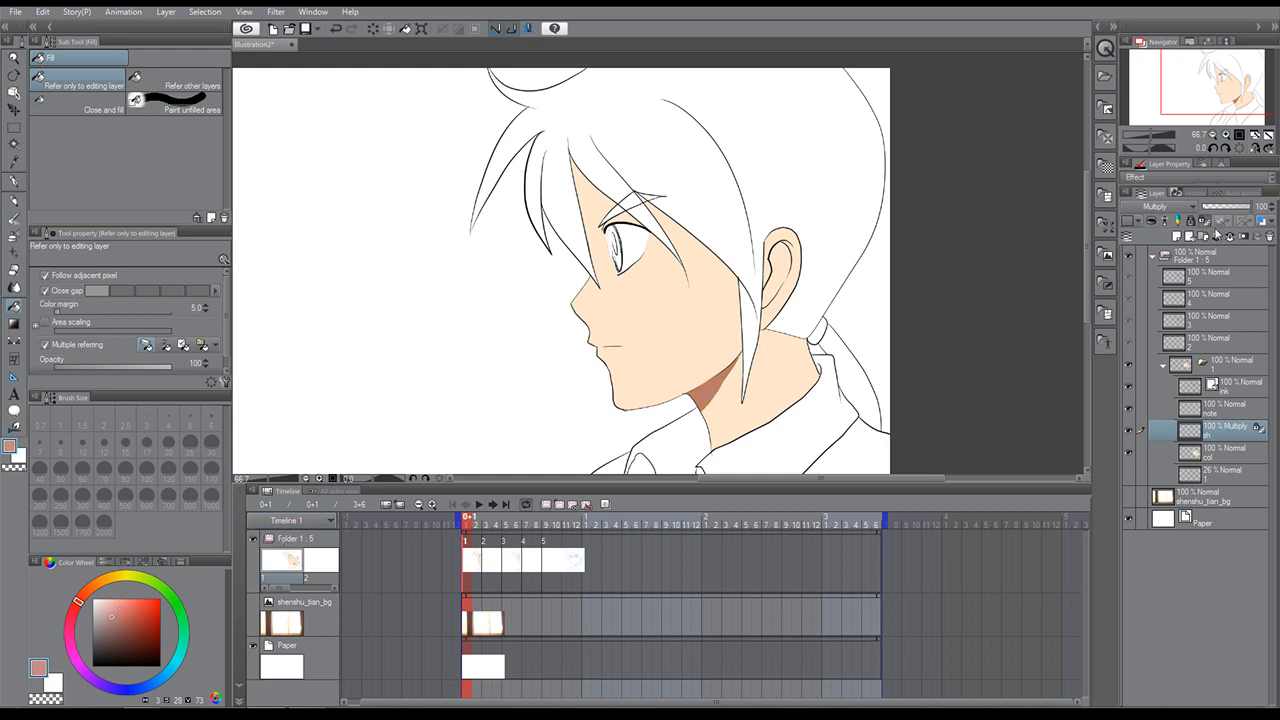
{"action": "left_click", "coordinate": [1236, 206]}
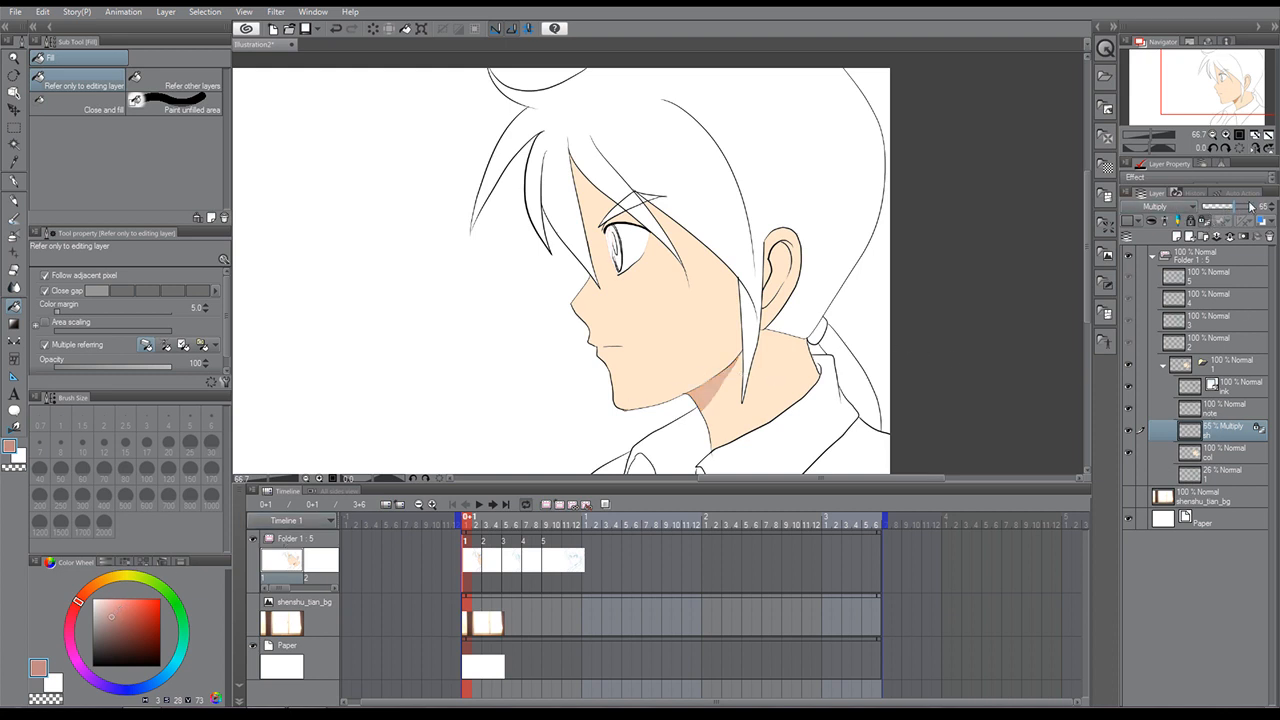
{"action": "left_click", "coordinate": [1250, 205]}
Fill the jaw shadow with a peach-orange of hue 22, saturation 43, value 96, and show the window background.
{"action": "left_click_drag", "start_coordinate": [111, 612], "coordinate": [113, 606]}
{"action": "left_click", "coordinate": [92, 590]}
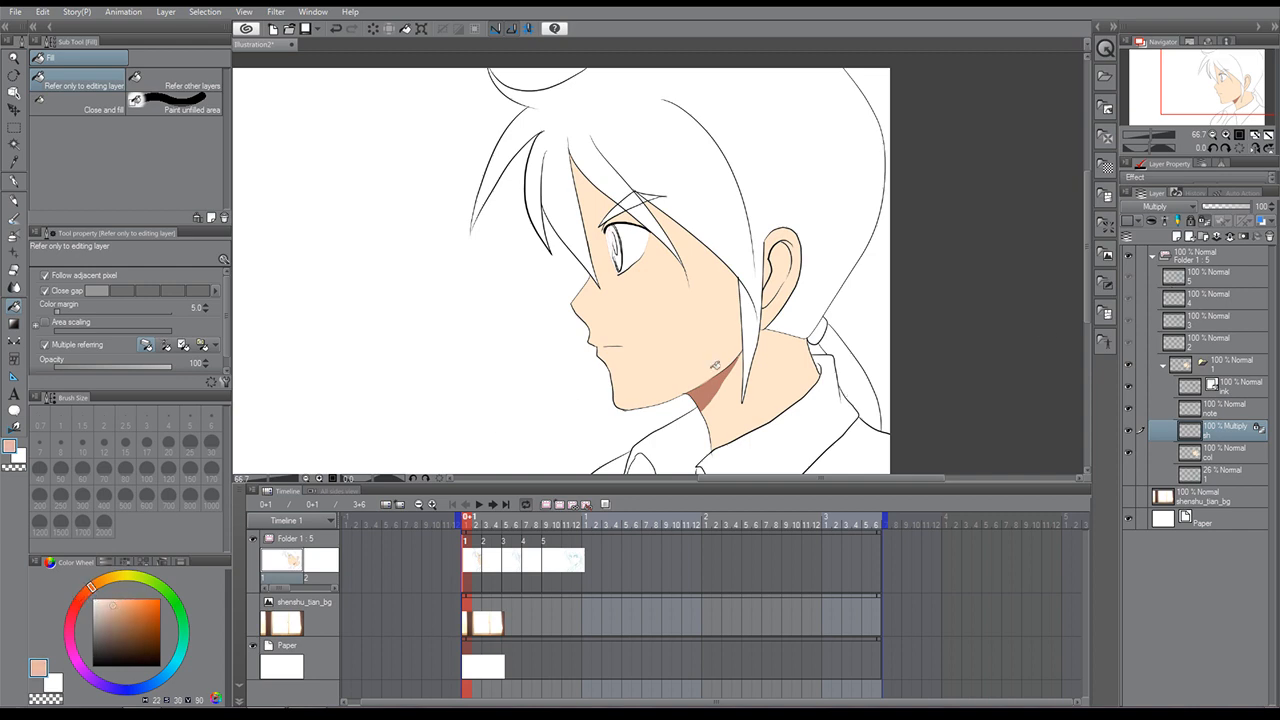
{"action": "left_click", "coordinate": [714, 388]}
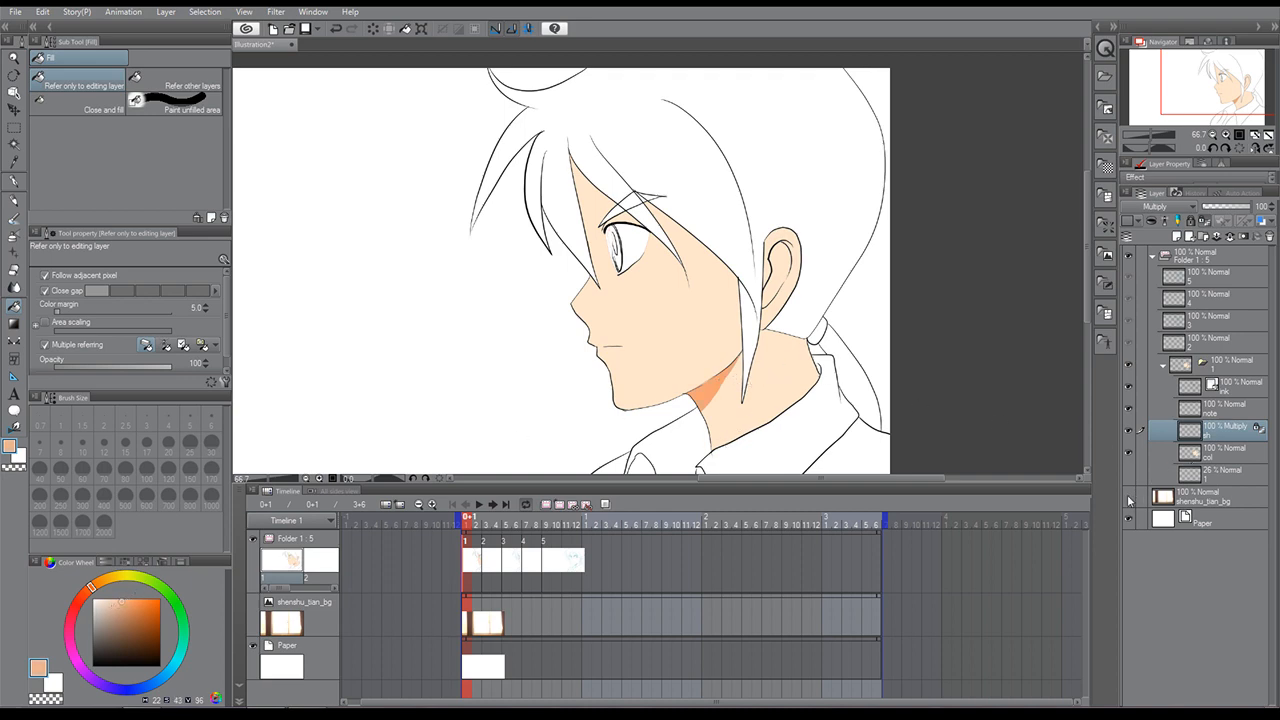
{"action": "left_click", "coordinate": [1129, 497]}
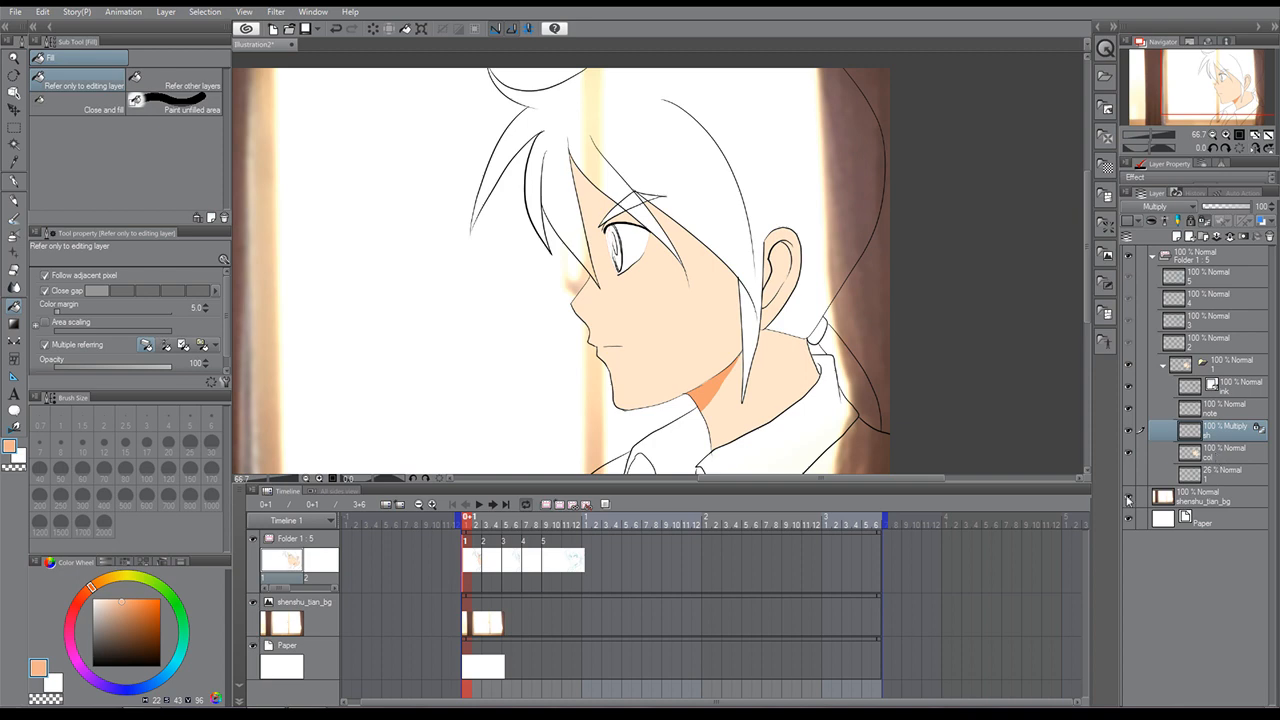
Hide the background and fill the hair, ponytail, eyebrow and crossing strand on the col layer with dark brown, hue 22, saturation 100, value 12.
{"action": "left_click", "coordinate": [1129, 497]}
{"action": "left_click", "coordinate": [1222, 452]}
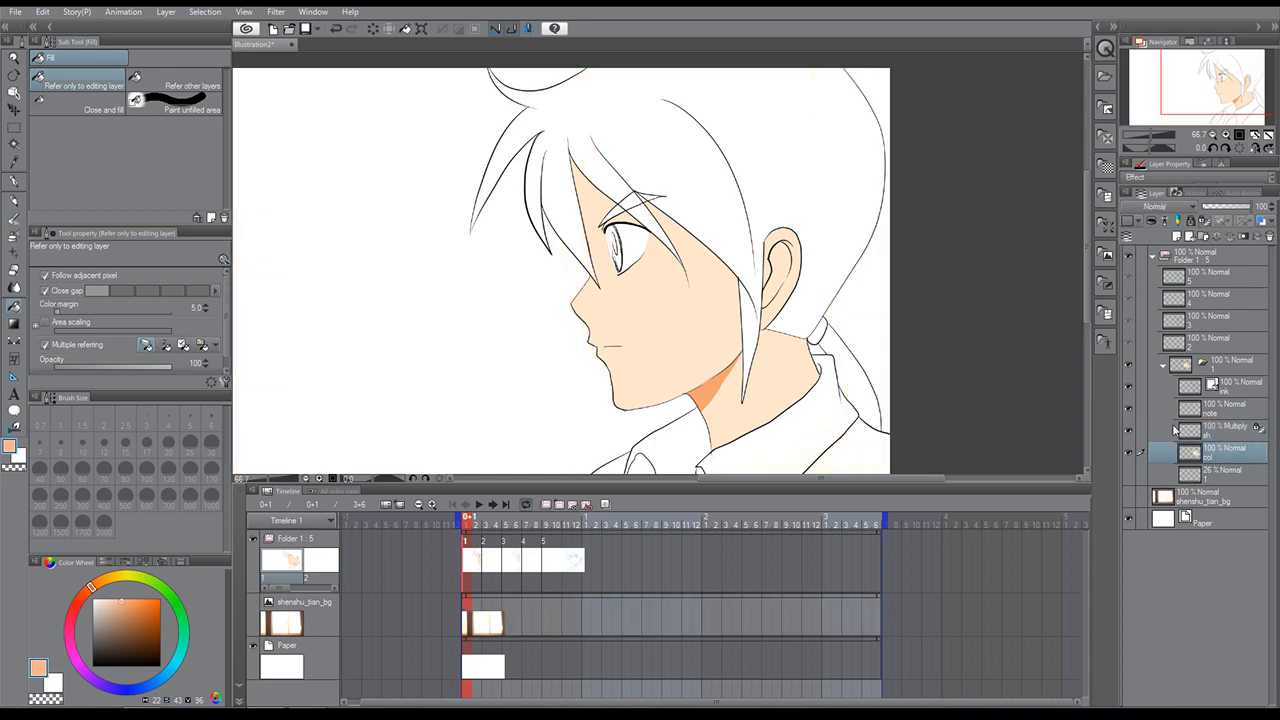
{"action": "mouse_move", "coordinate": [145, 633]}
{"action": "left_mouse_down"}
{"action": "mouse_move", "coordinate": [188, 664]}
{"action": "mouse_move", "coordinate": [190, 649]}
{"action": "left_mouse_up"}
{"action": "left_click", "coordinate": [840, 263]}
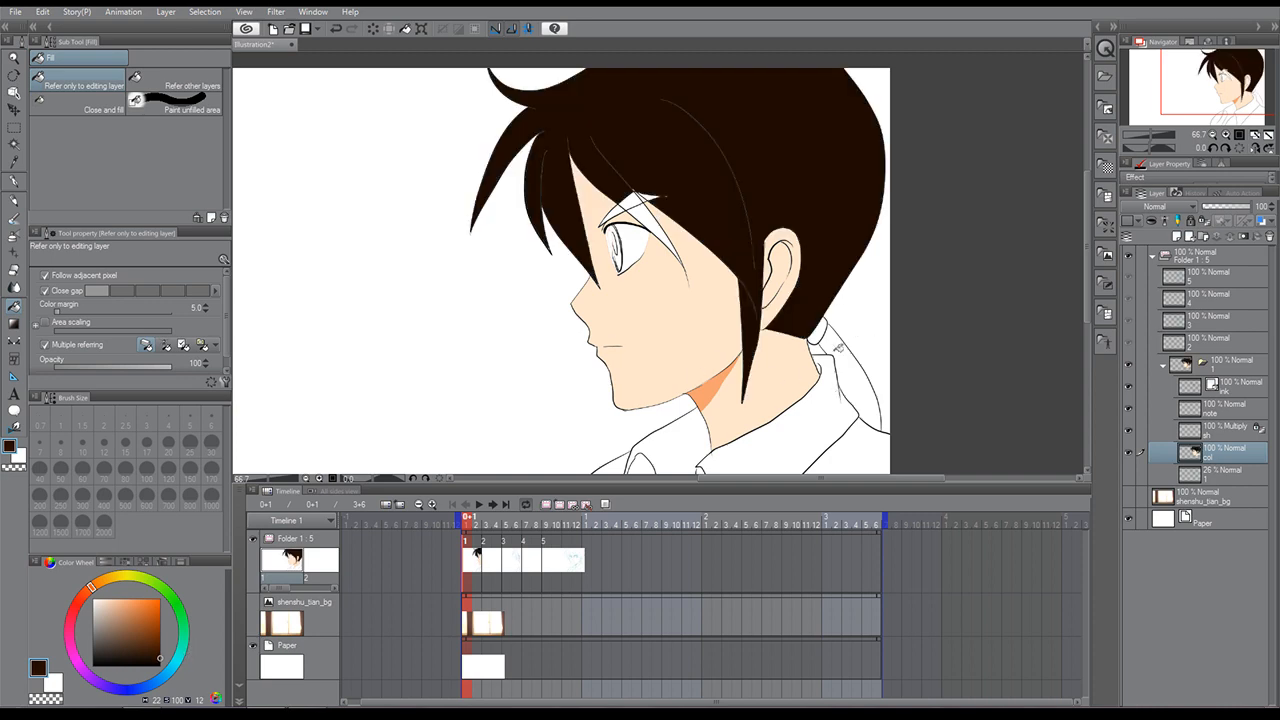
{"action": "left_click", "coordinate": [840, 352]}
{"action": "left_click", "coordinate": [628, 203]}
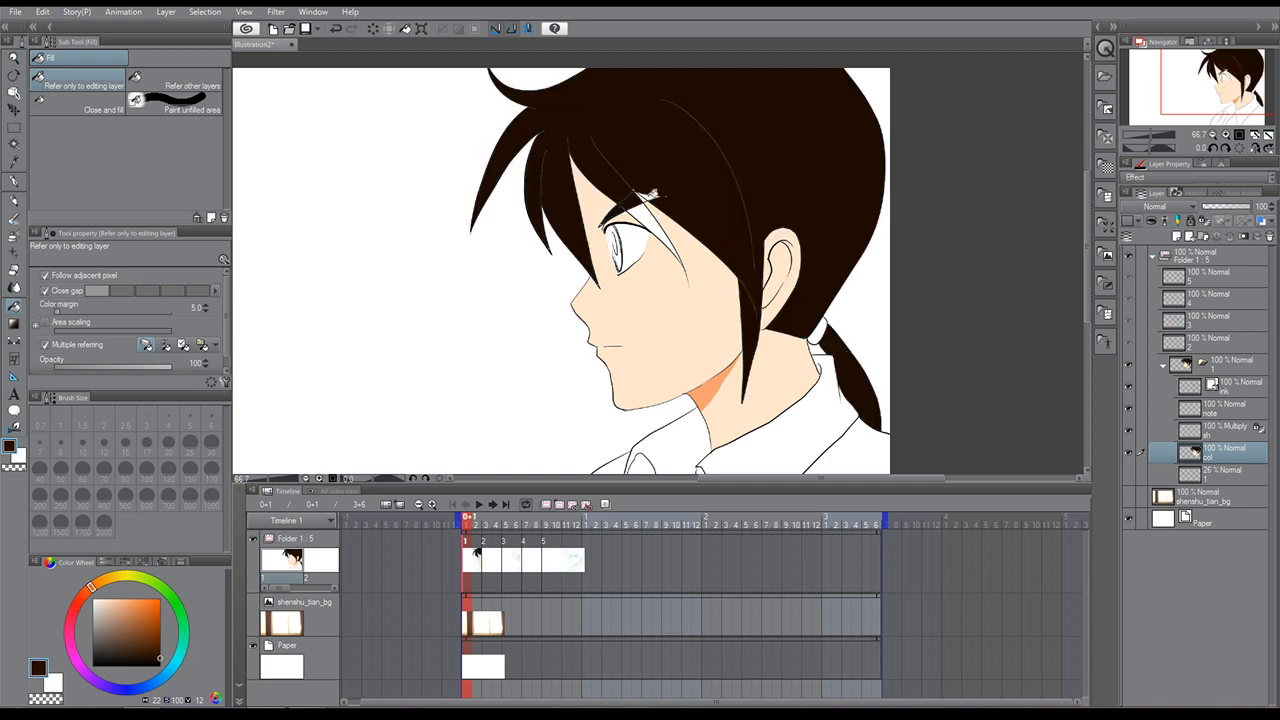
{"action": "left_click", "coordinate": [646, 196]}
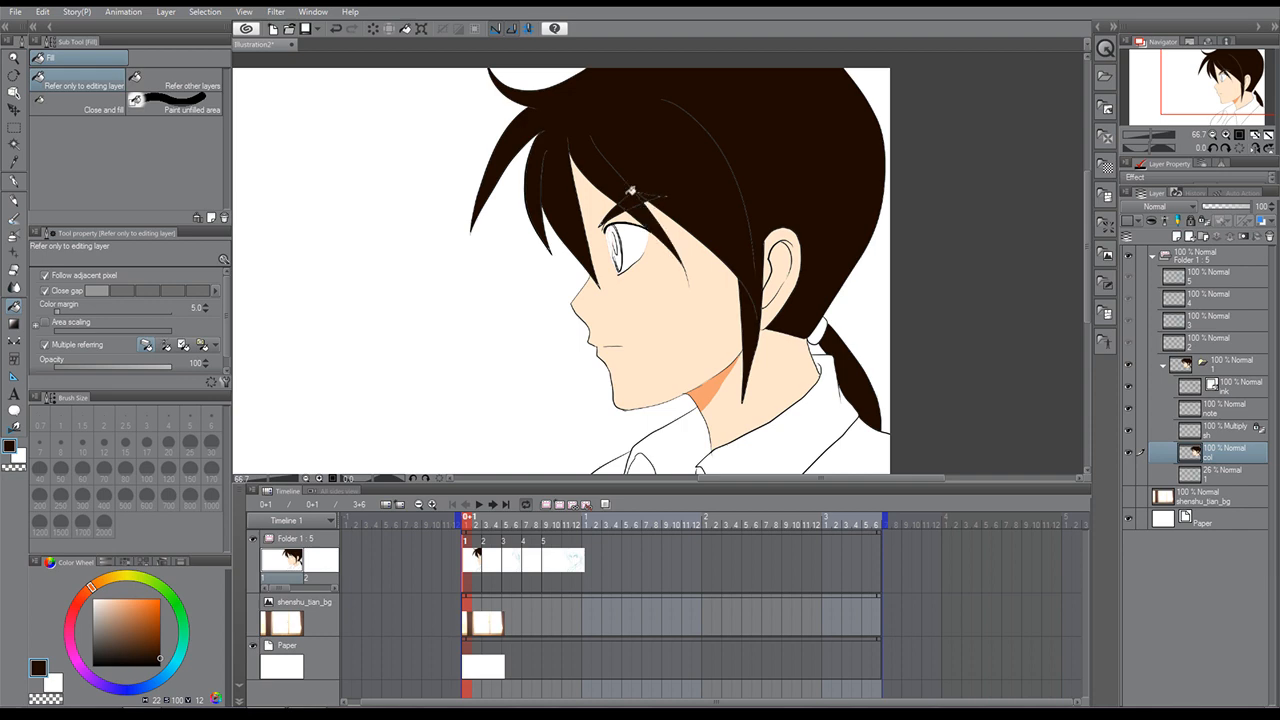
Paint over the unfilled seams around the eyebrow and fringe with the G-pen, using brush sizes 30 and 17.
{"action": "left_click", "coordinate": [15, 182]}
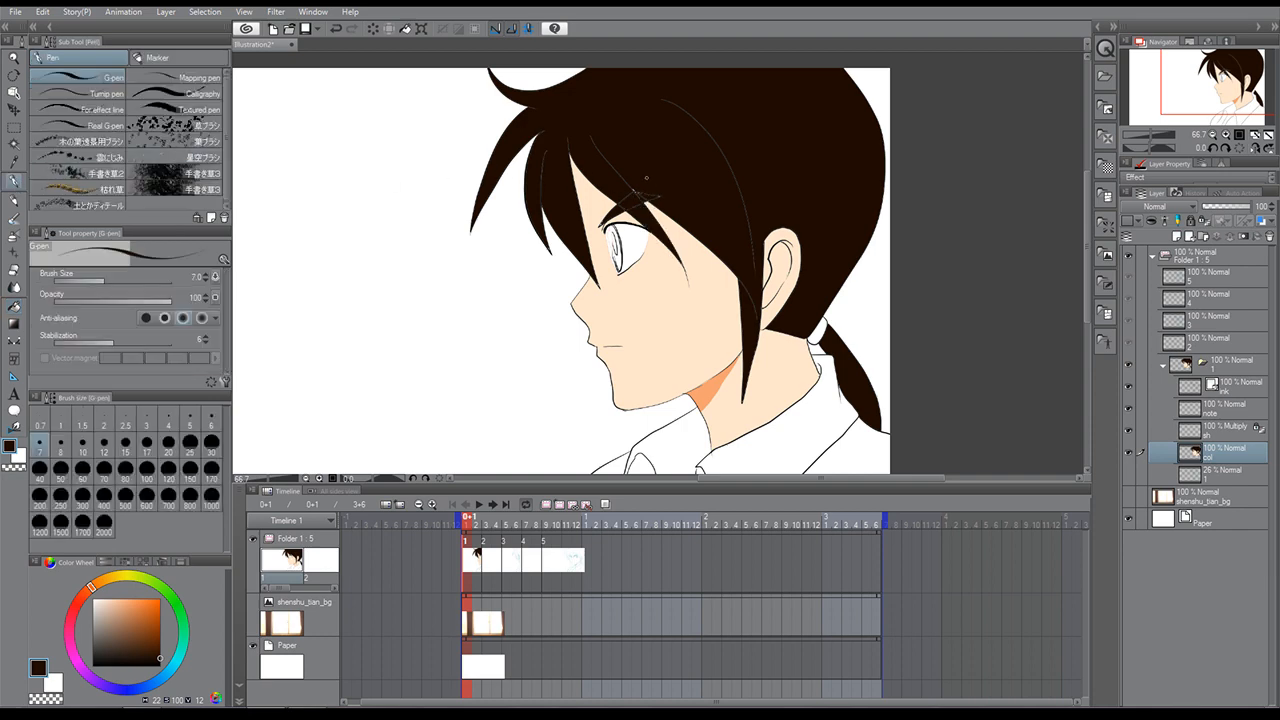
{"action": "key", "text": "bracketright"}
{"action": "key", "text": "bracketright"}
{"action": "key", "text": "bracketright"}
{"action": "key", "text": "bracketright"}
{"action": "key", "text": "bracketright"}
{"action": "key", "text": "bracketright"}
{"action": "key", "text": "bracketright"}
{"action": "key", "text": "bracketright"}
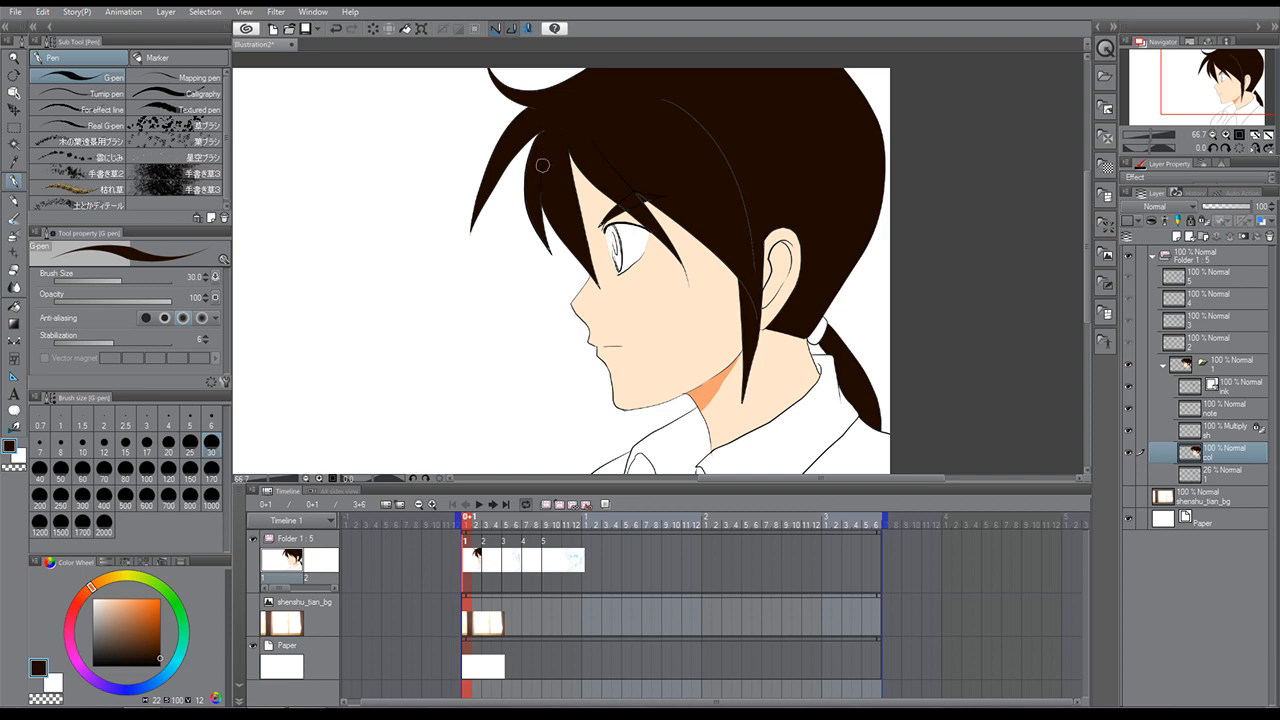
{"action": "key", "text": "bracketleft"}
{"action": "key", "text": "bracketleft"}
{"action": "key", "text": "bracketleft"}
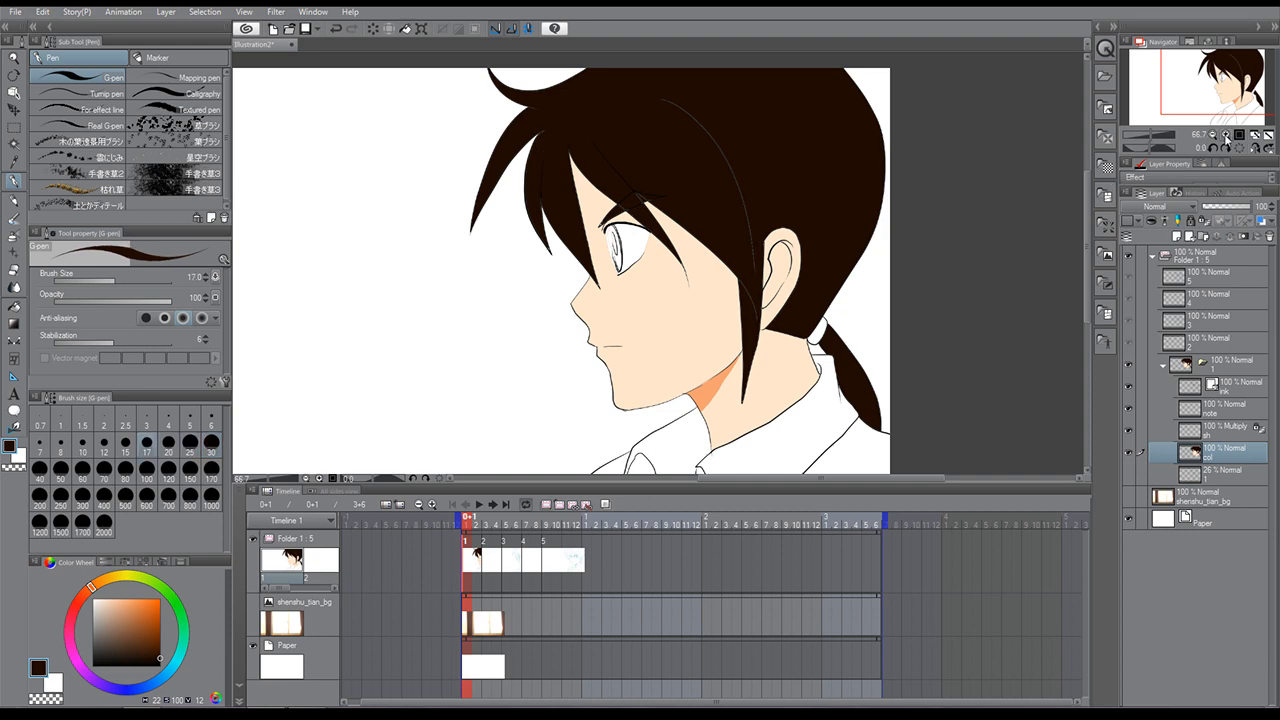
Enlarge the view to 150% and touch up the fine gaps in the fringe with the G-pen at size 8.
{"action": "left_click", "coordinate": [1226, 136]}
{"action": "left_click", "coordinate": [1226, 136]}
{"action": "left_click_drag", "start_coordinate": [1223, 75], "coordinate": [1221, 73]}
{"action": "key", "text": "bracketleft"}
{"action": "key", "text": "bracketleft"}
{"action": "key", "text": "bracketleft"}
{"action": "key", "text": "bracketleft"}
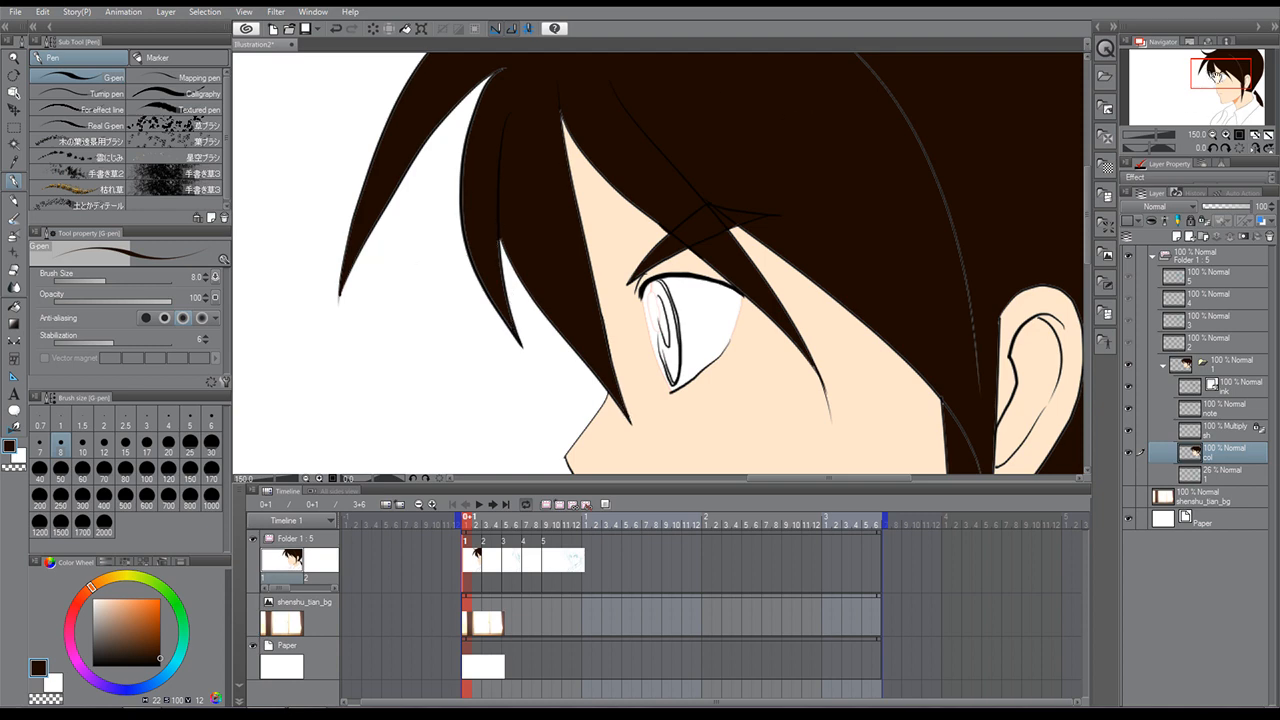
Cover the light seam along the curved line over the crown with dark brown, using the G-pen at size 30.
{"action": "left_click_drag", "start_coordinate": [1217, 76], "coordinate": [1236, 69]}
{"action": "key", "text": "]"}
{"action": "key", "text": "]"}
{"action": "key", "text": "]"}
{"action": "key", "text": "]"}
{"action": "key", "text": "]"}
{"action": "key", "text": "]"}
{"action": "key", "text": "]"}
{"action": "mouse_move", "coordinate": [547, 67]}
{"action": "left_mouse_down"}
{"action": "mouse_move", "coordinate": [728, 247]}
{"action": "mouse_move", "coordinate": [676, 165]}
{"action": "mouse_move", "coordinate": [743, 368]}
{"action": "mouse_move", "coordinate": [751, 359]}
{"action": "mouse_move", "coordinate": [750, 438]}
{"action": "left_mouse_up"}
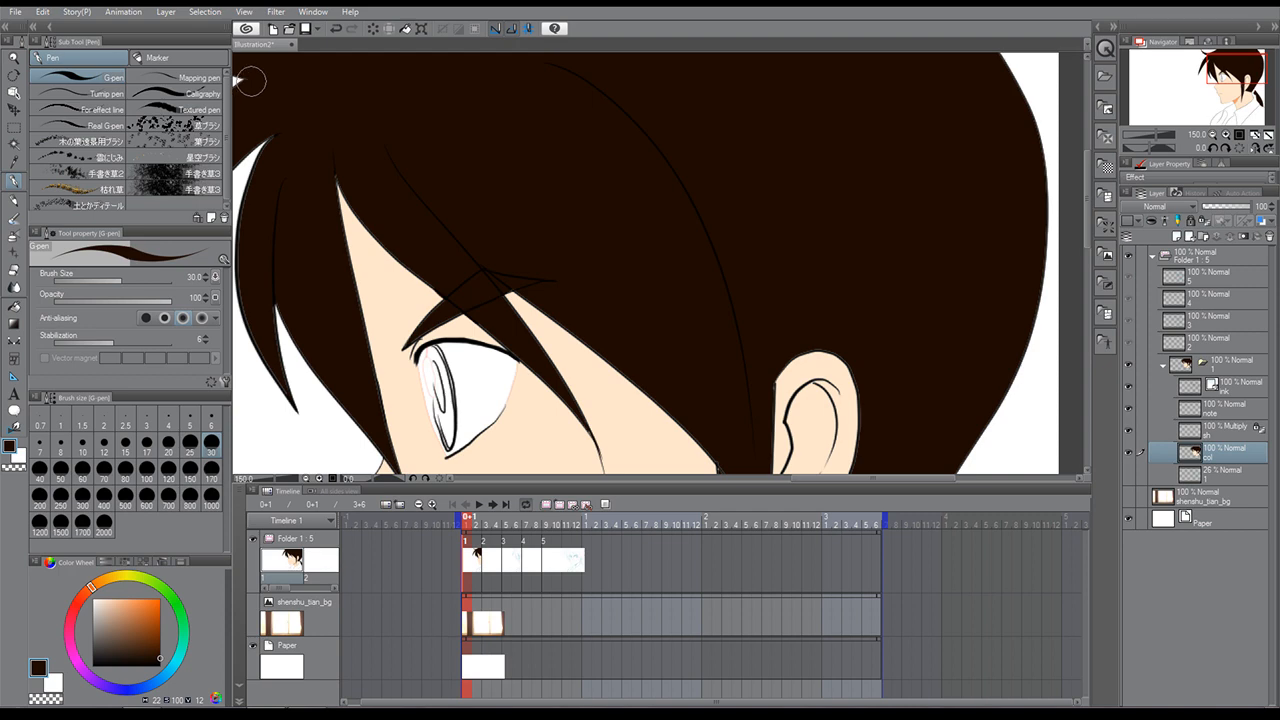
Paint over the light seam in the sidelock in front of the ear with dark brown.
{"action": "left_click_drag", "start_coordinate": [1189, 94], "coordinate": [1209, 133]}
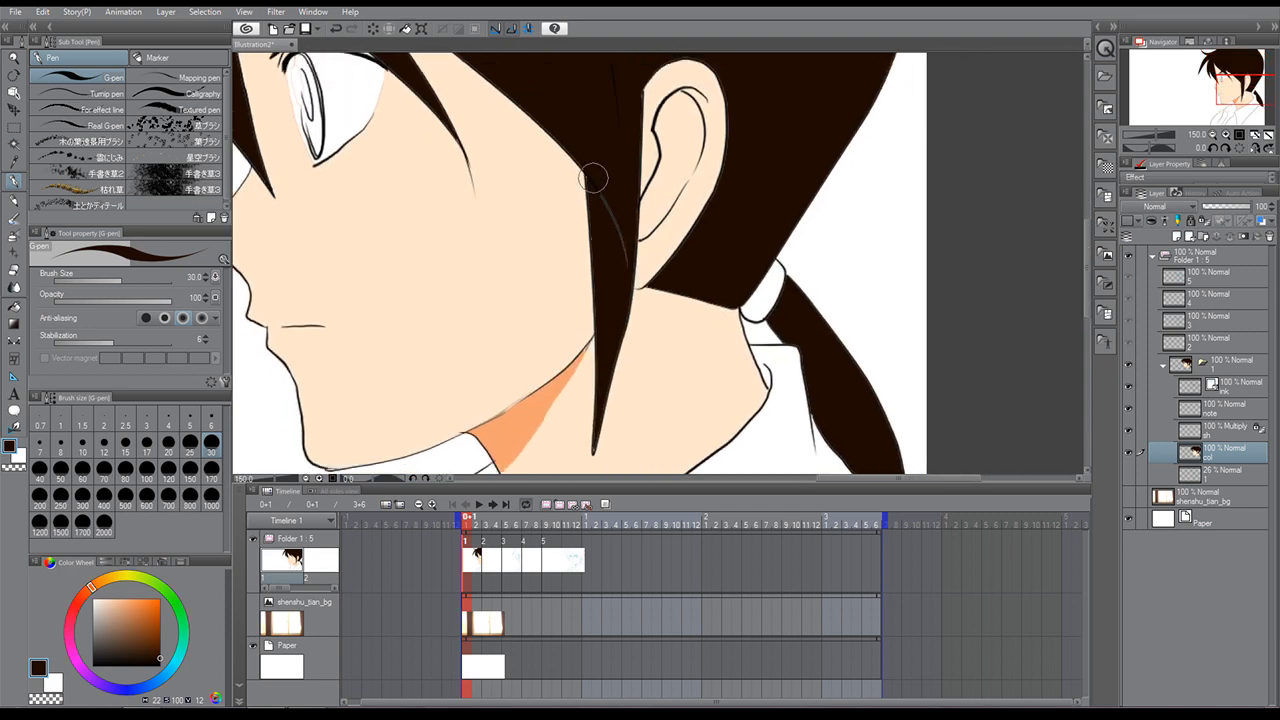
{"action": "left_click_drag", "start_coordinate": [594, 171], "coordinate": [630, 262]}
{"action": "left_click_drag", "start_coordinate": [1251, 100], "coordinate": [1233, 88]}
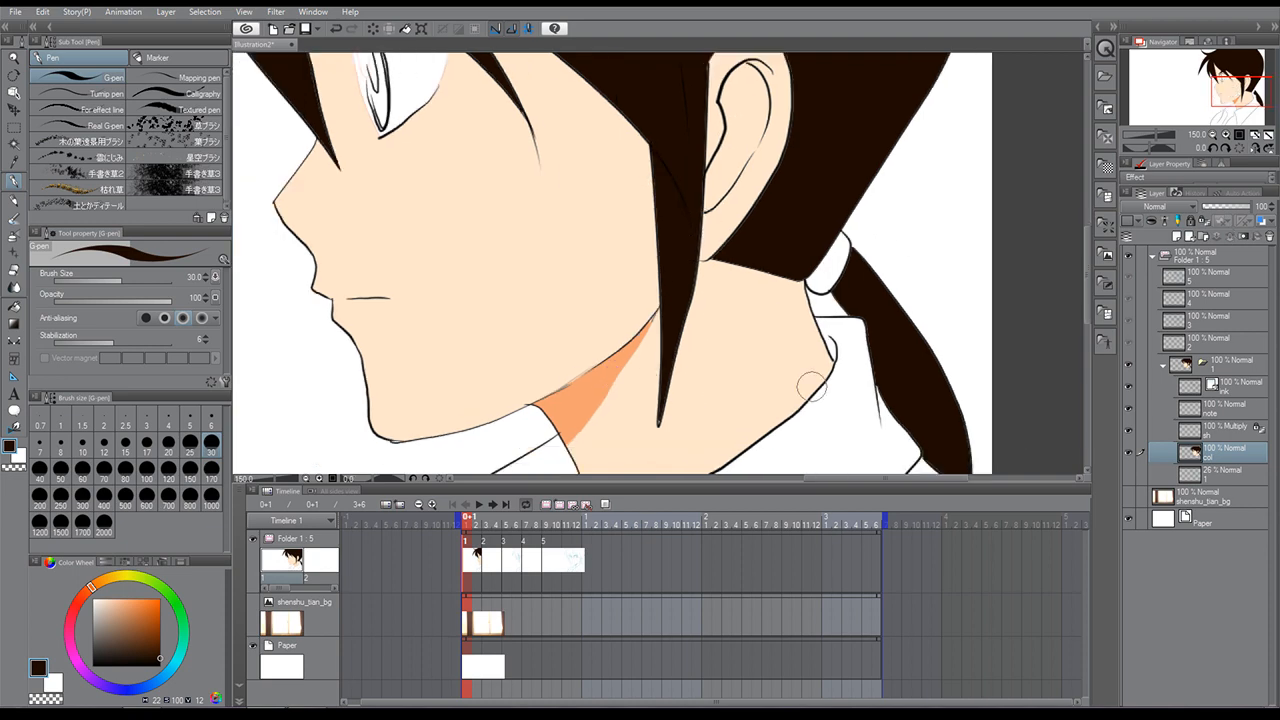
Select the sh shadow layer, unlock its transparent pixels and hide the col layer.
{"action": "left_click", "coordinate": [1130, 497]}
{"action": "left_click", "coordinate": [1130, 497]}
{"action": "left_click", "coordinate": [1212, 438]}
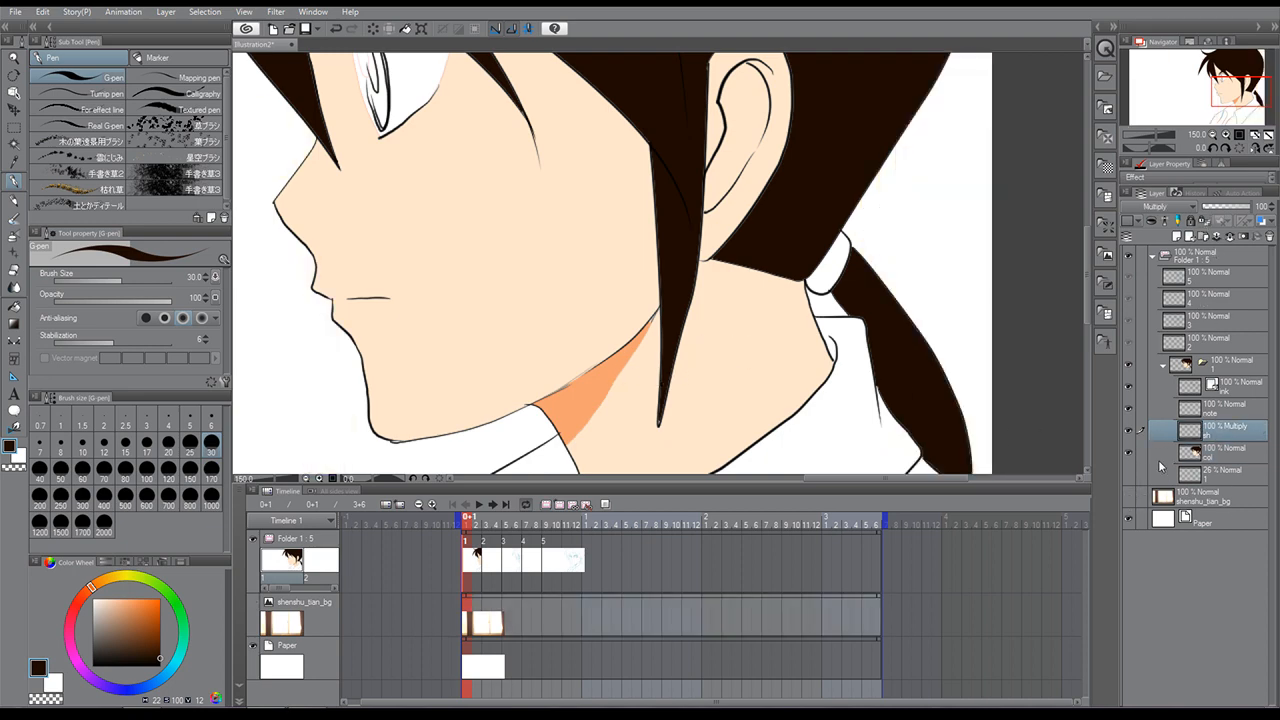
{"action": "left_click", "coordinate": [1129, 431]}
{"action": "left_click", "coordinate": [1129, 431]}
{"action": "left_click", "coordinate": [1129, 452]}
Pick the jaw shadow's peach-orange as the drawing colour and set the G-pen brush size to 10.
{"action": "left_click", "coordinate": [578, 396], "text": "alt"}
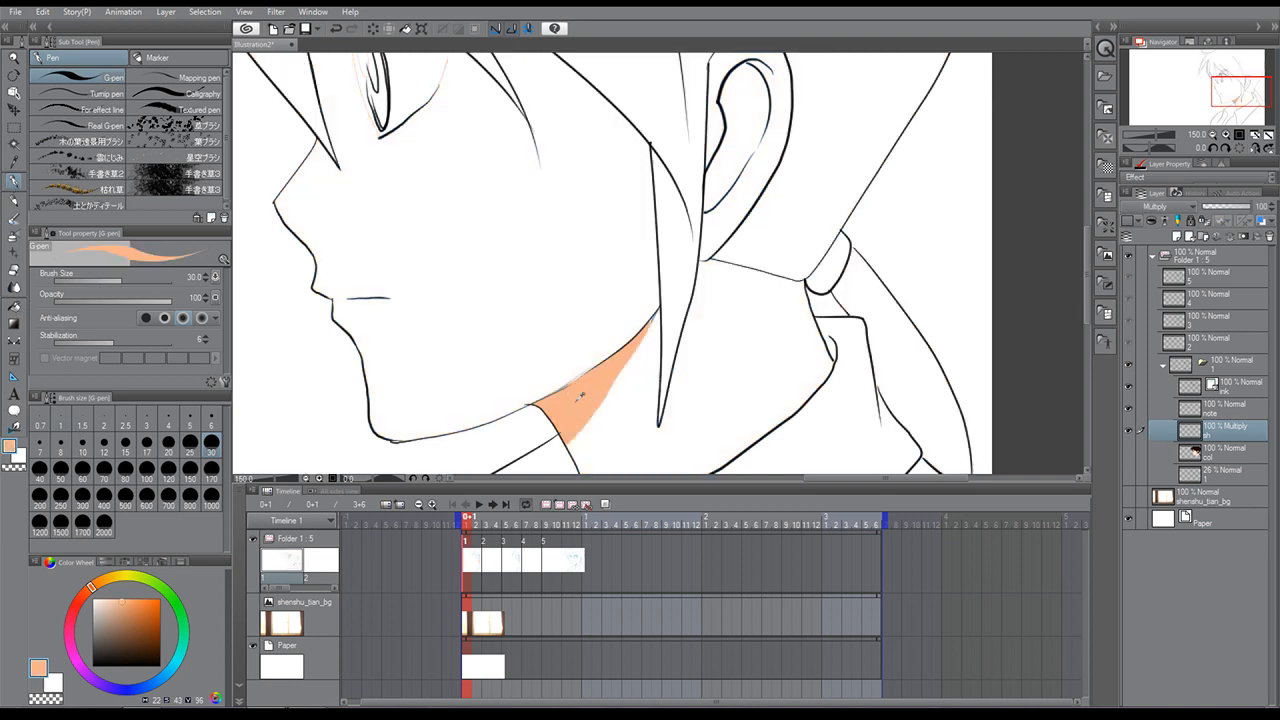
{"action": "key", "text": "bracketleft"}
{"action": "key", "text": "bracketleft"}
{"action": "key", "text": "bracketleft"}
{"action": "key", "text": "bracketleft"}
{"action": "key", "text": "bracketleft"}
{"action": "key", "text": "bracketleft"}
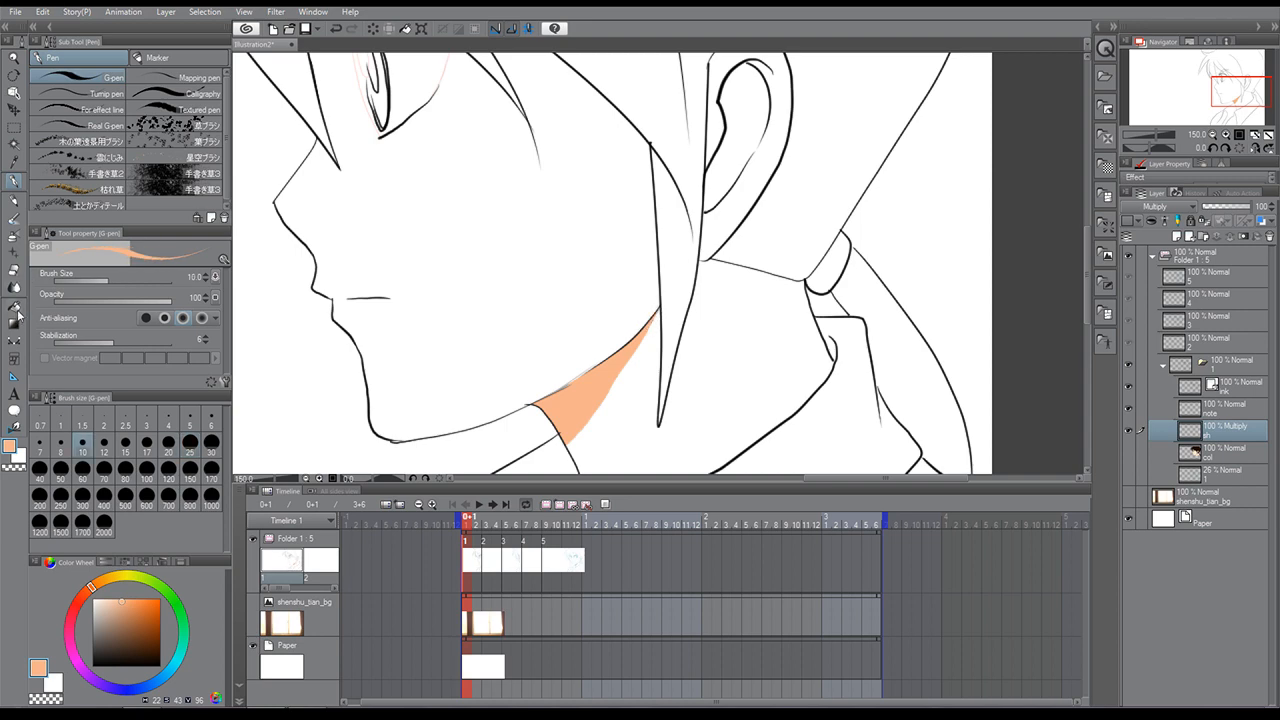
Try filling the ear with the peach shadow colour, and undo the fill.
{"action": "key", "text": "g"}
{"action": "left_click", "coordinate": [739, 116]}
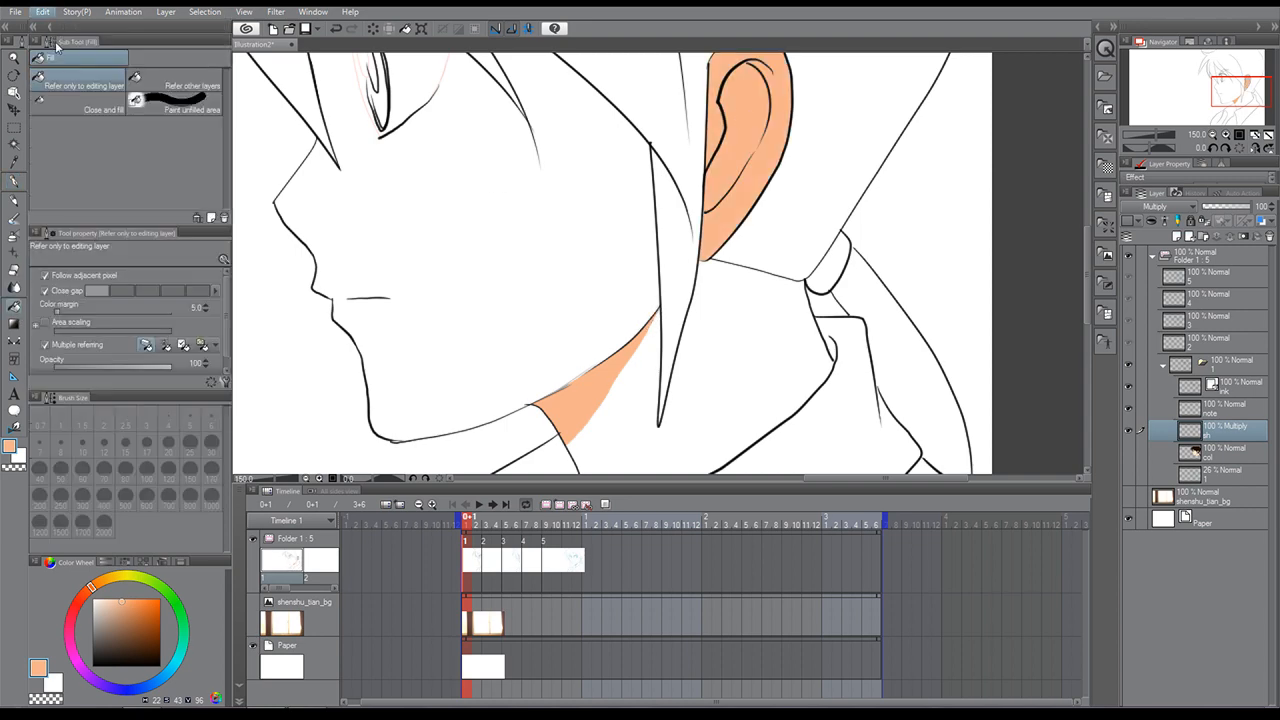
{"action": "key", "text": "ctrl+z"}
Close the gap in the inner ear line with a short peach stroke and fill the inner ear with shadow.
{"action": "key", "text": "p"}
{"action": "left_click_drag", "start_coordinate": [750, 153], "coordinate": [756, 140]}
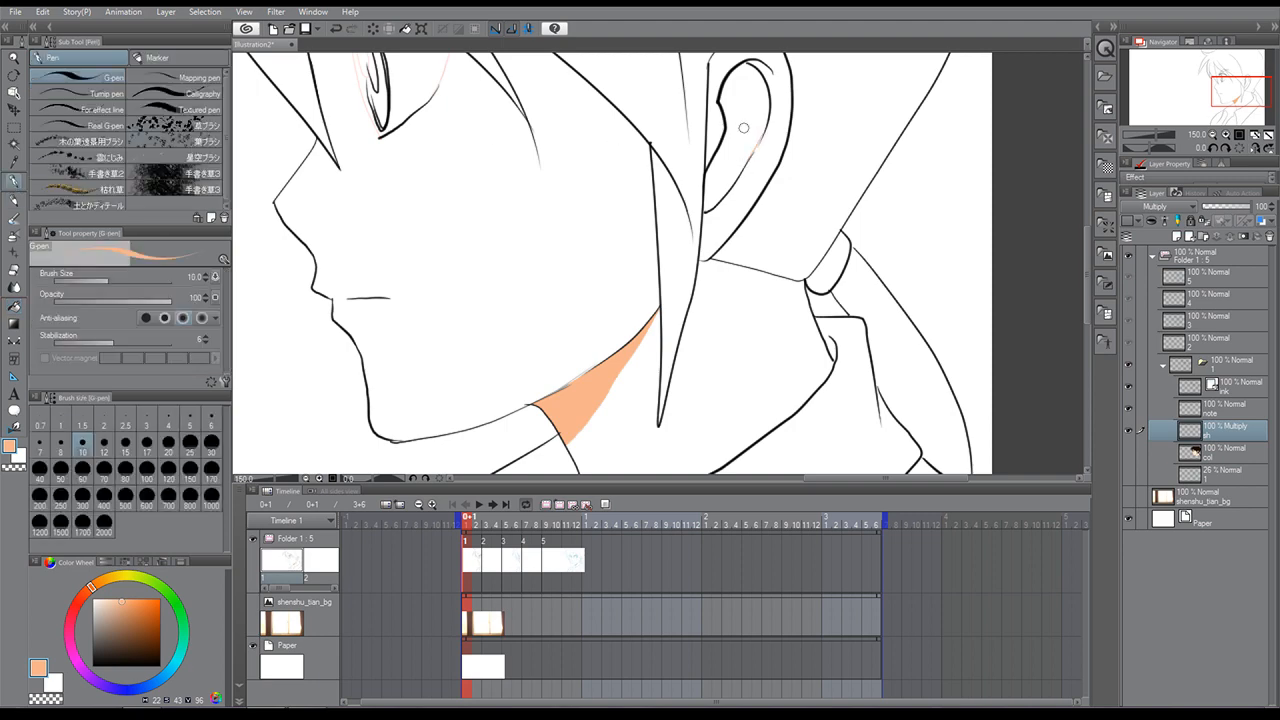
{"action": "left_click", "coordinate": [14, 306]}
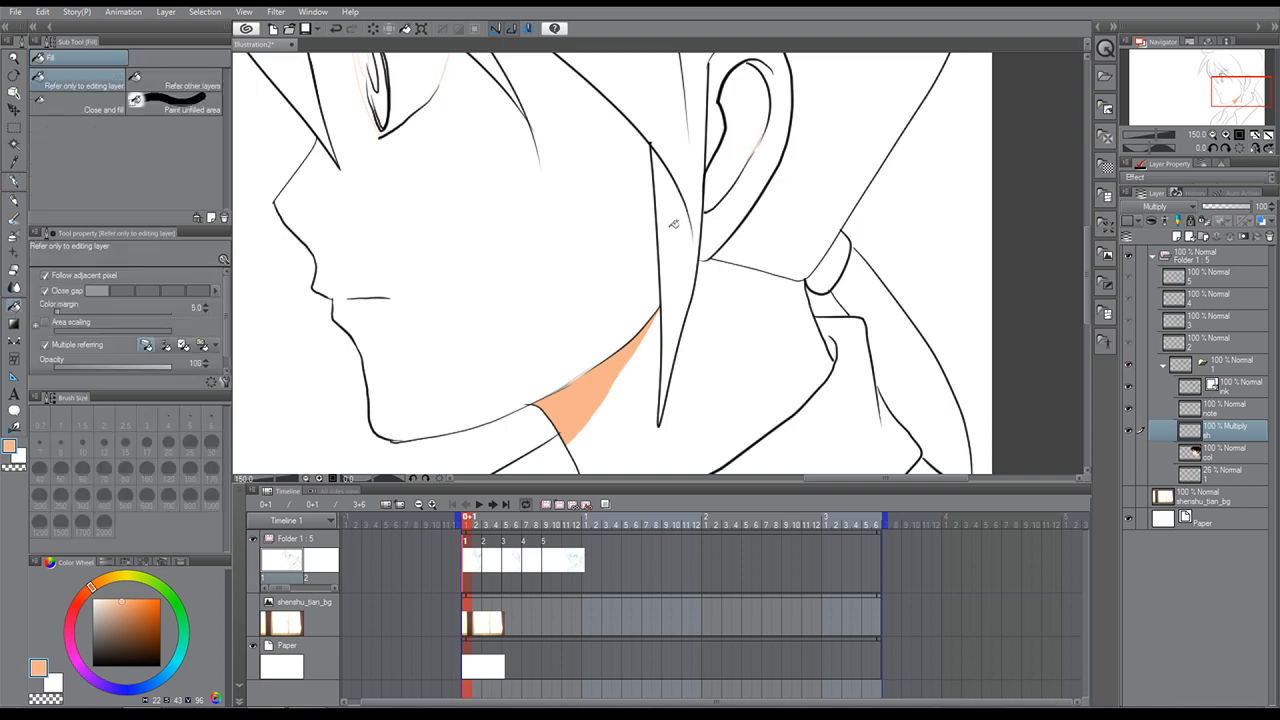
{"action": "left_click", "coordinate": [750, 121]}
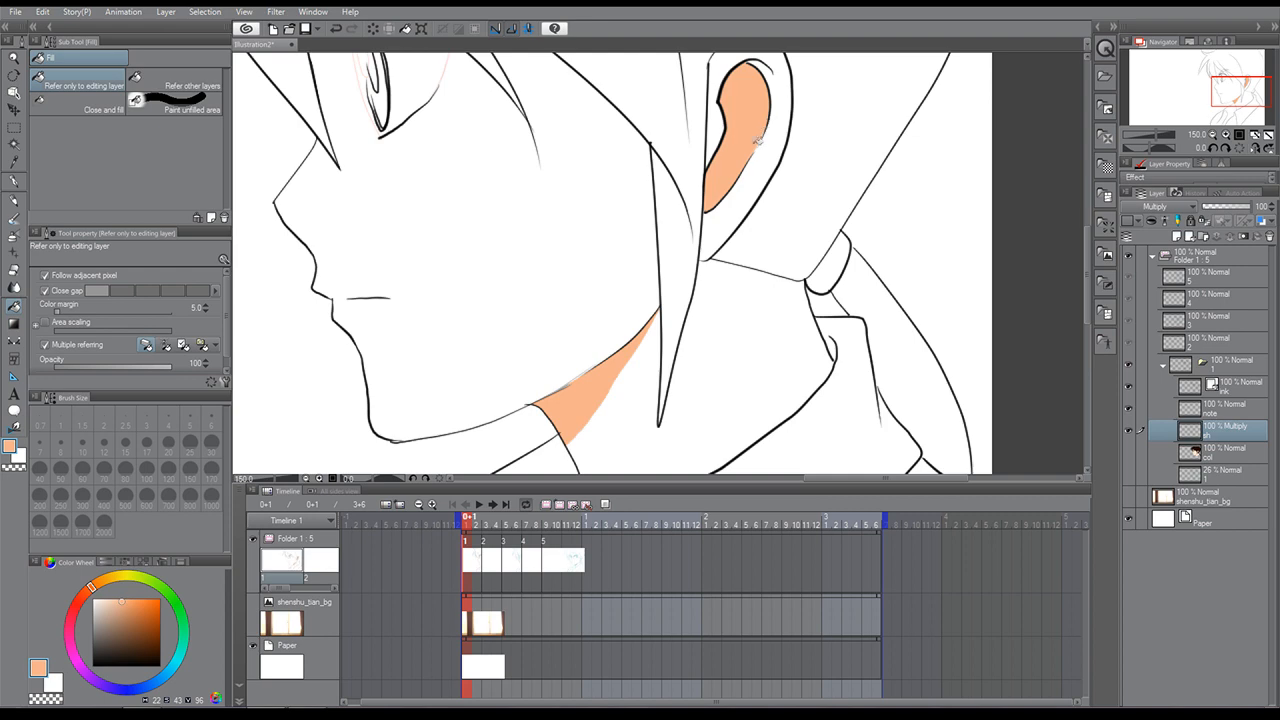
Draw a peach shadow edge on the neck just beneath the hairline at the nape.
{"action": "key", "text": "p"}
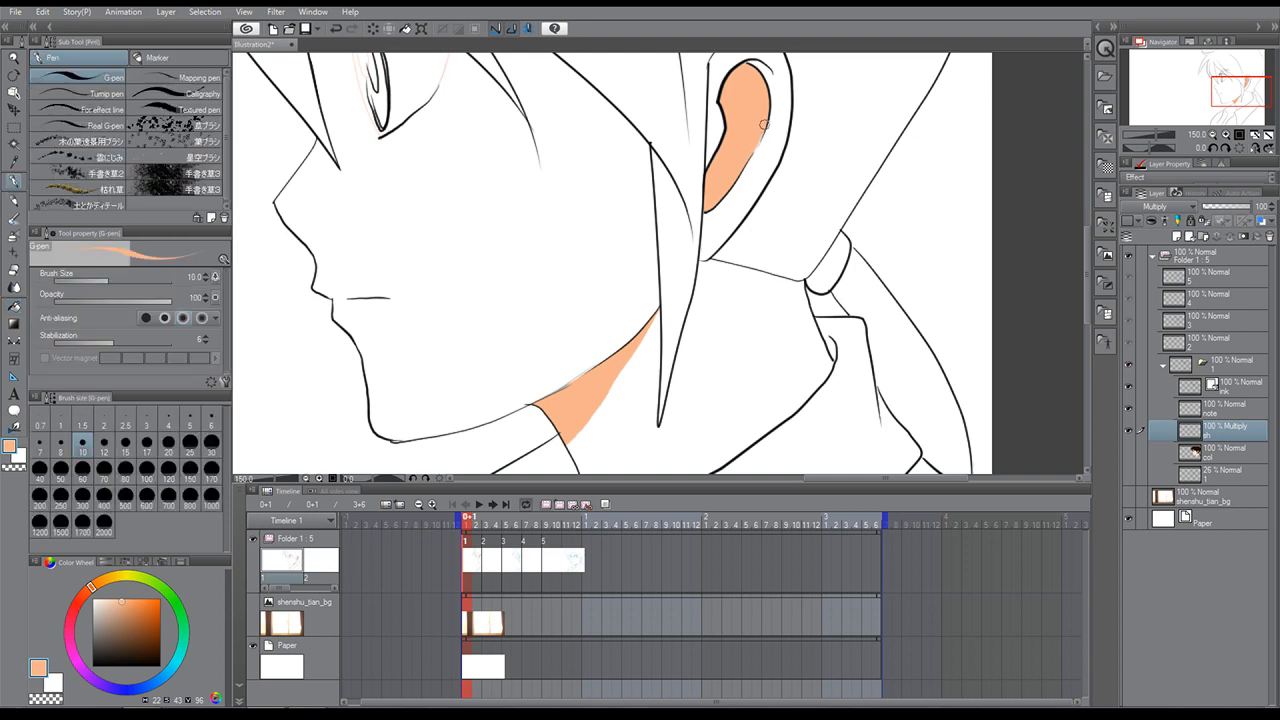
{"action": "mouse_move", "coordinate": [1239, 88]}
{"action": "left_mouse_down"}
{"action": "mouse_move", "coordinate": [1235, 75]}
{"action": "mouse_move", "coordinate": [1234, 104]}
{"action": "left_mouse_up"}
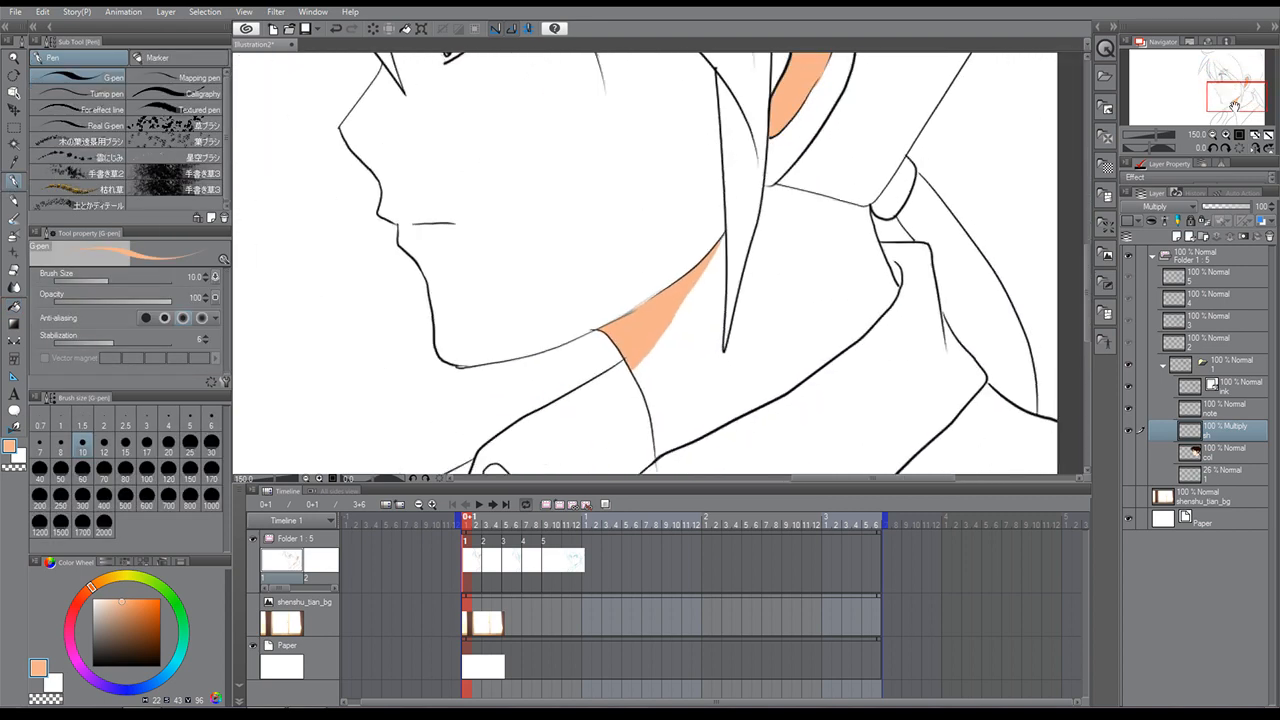
{"action": "left_click_drag", "start_coordinate": [768, 185], "coordinate": [878, 240]}
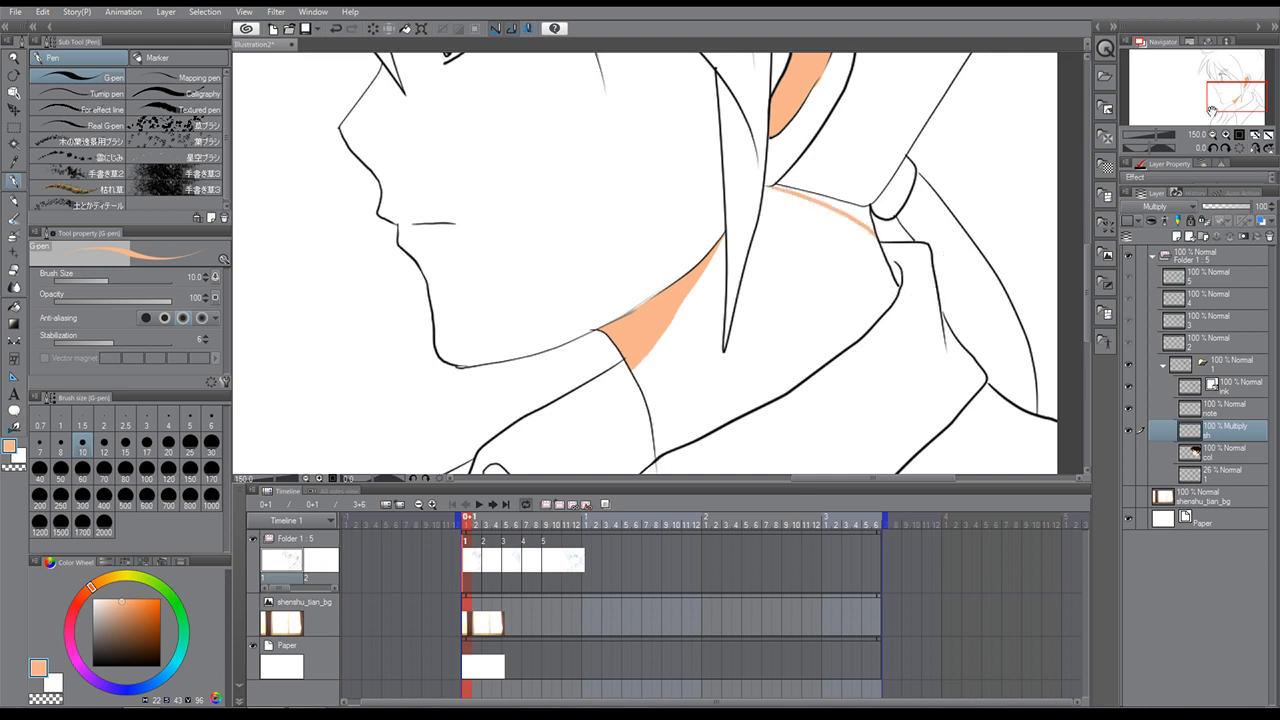
Outline the shirt's shadow areas in peach along the back collar, the collar front and the far shoulder.
{"action": "left_click_drag", "start_coordinate": [1212, 110], "coordinate": [1215, 116]}
{"action": "mouse_move", "coordinate": [892, 184]}
{"action": "left_mouse_down"}
{"action": "mouse_move", "coordinate": [883, 258]}
{"action": "mouse_move", "coordinate": [785, 363]}
{"action": "mouse_move", "coordinate": [614, 468]}
{"action": "left_mouse_up"}
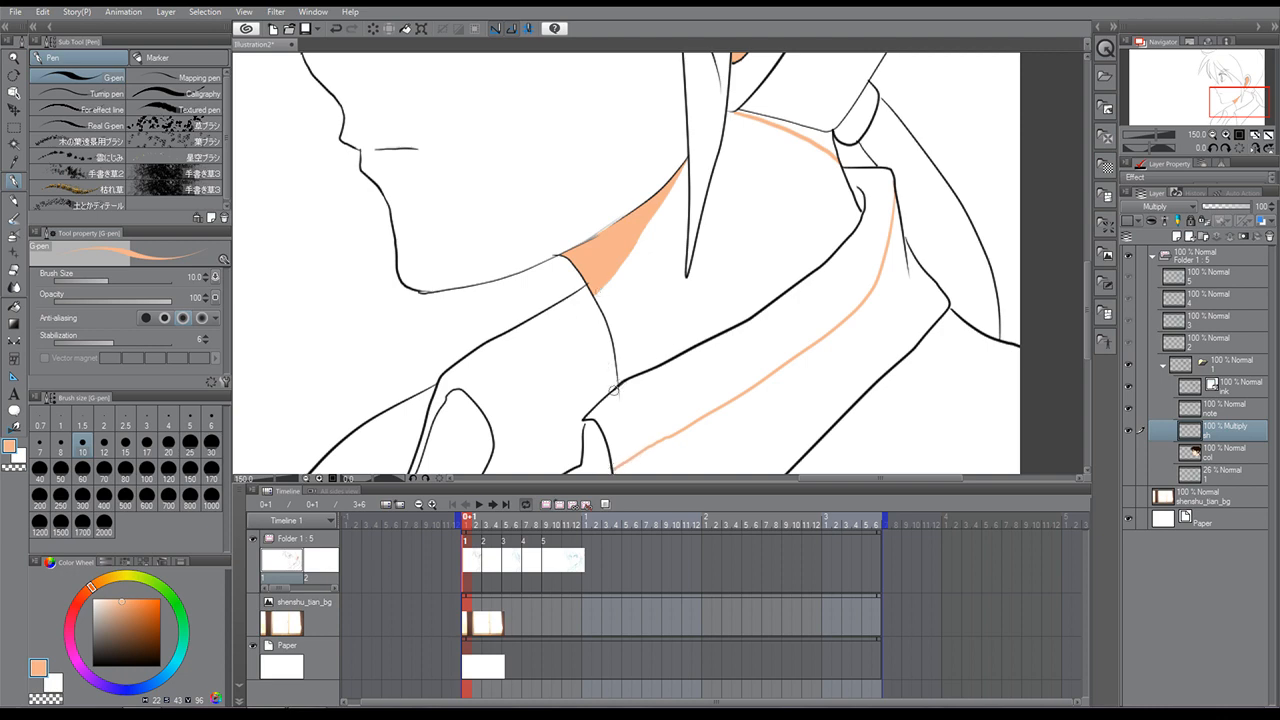
{"action": "mouse_move", "coordinate": [616, 386]}
{"action": "left_mouse_down"}
{"action": "mouse_move", "coordinate": [681, 392]}
{"action": "mouse_move", "coordinate": [708, 413]}
{"action": "left_mouse_up"}
{"action": "left_click_drag", "start_coordinate": [585, 303], "coordinate": [482, 405]}
{"action": "left_click_drag", "start_coordinate": [1244, 90], "coordinate": [1224, 111]}
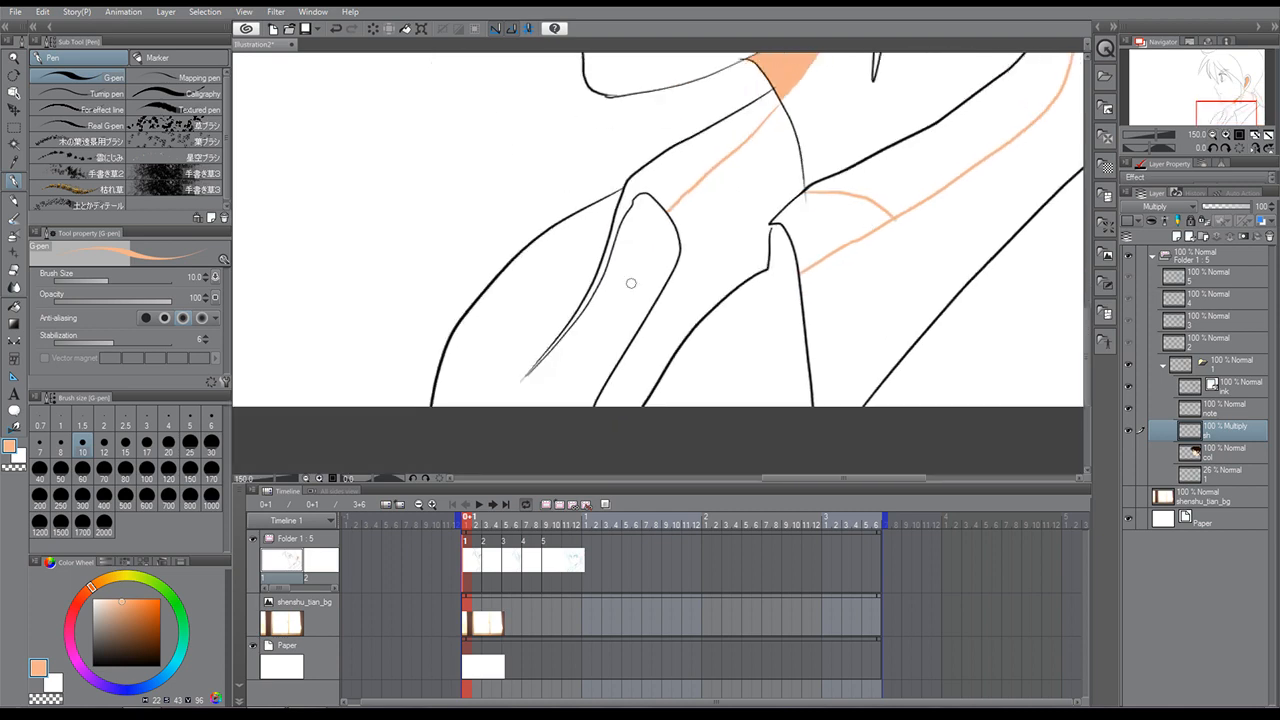
{"action": "mouse_move", "coordinate": [602, 237]}
{"action": "left_mouse_down"}
{"action": "mouse_move", "coordinate": [571, 257]}
{"action": "mouse_move", "coordinate": [497, 404]}
{"action": "left_mouse_up"}
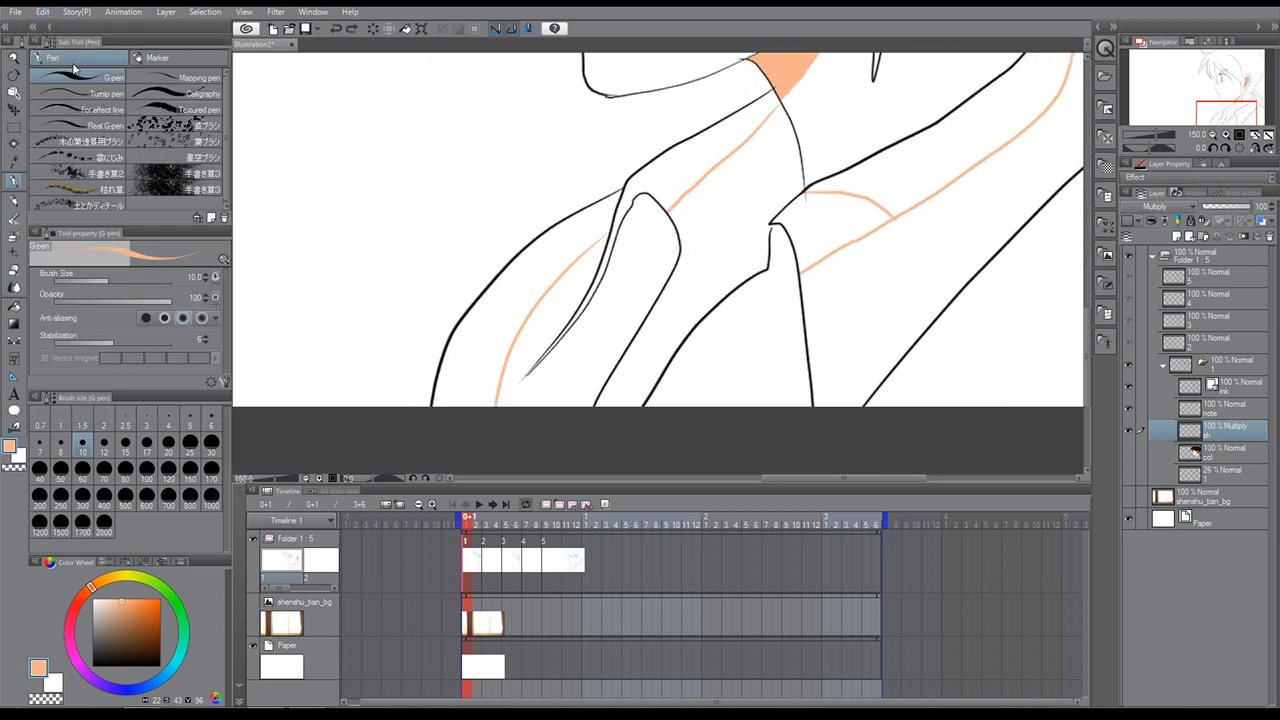
Fill the outlined shadow areas of the collar, shirt front and shoulder with peach.
{"action": "left_click", "coordinate": [14, 307]}
{"action": "left_click", "coordinate": [611, 294]}
{"action": "left_click", "coordinate": [729, 266]}
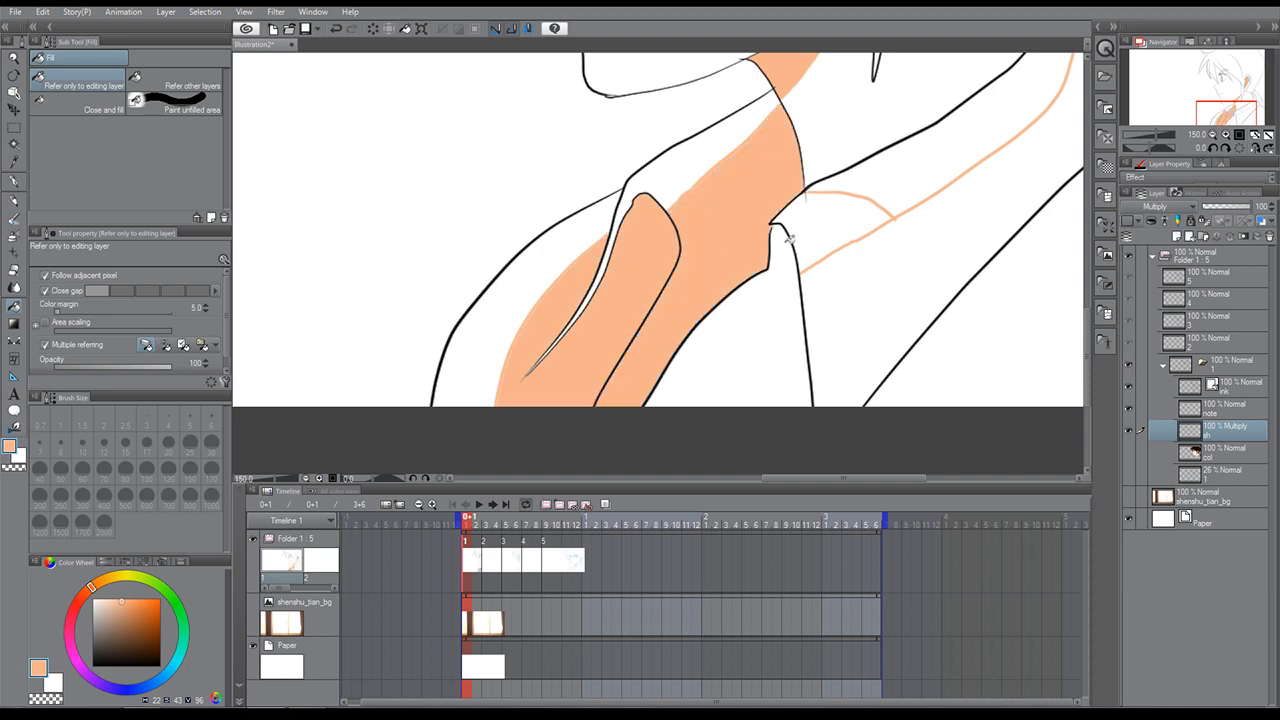
{"action": "left_click", "coordinate": [880, 262]}
{"action": "left_click", "coordinate": [843, 222]}
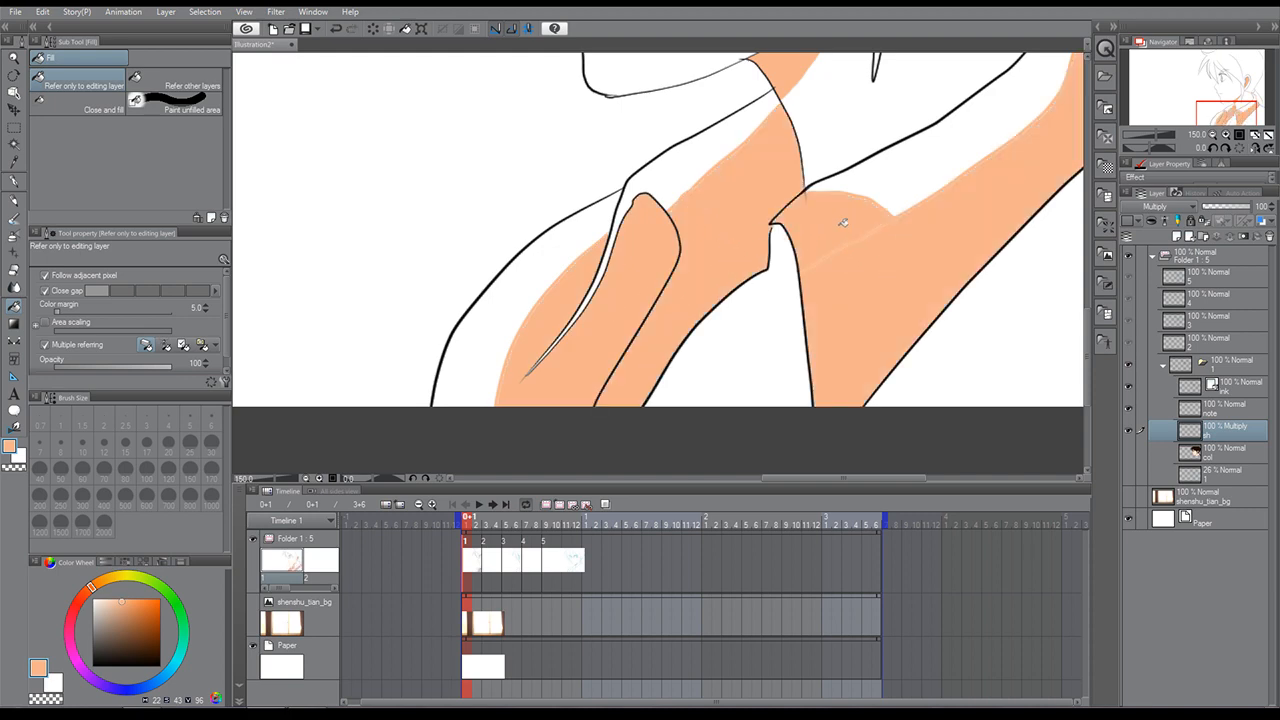
{"action": "left_click", "coordinate": [778, 320]}
{"action": "left_click", "coordinate": [989, 311]}
Fill the ponytail with peach shadow, then draw a shadow edge across the hair tie and fill it.
{"action": "left_click_drag", "start_coordinate": [1226, 106], "coordinate": [1236, 97]}
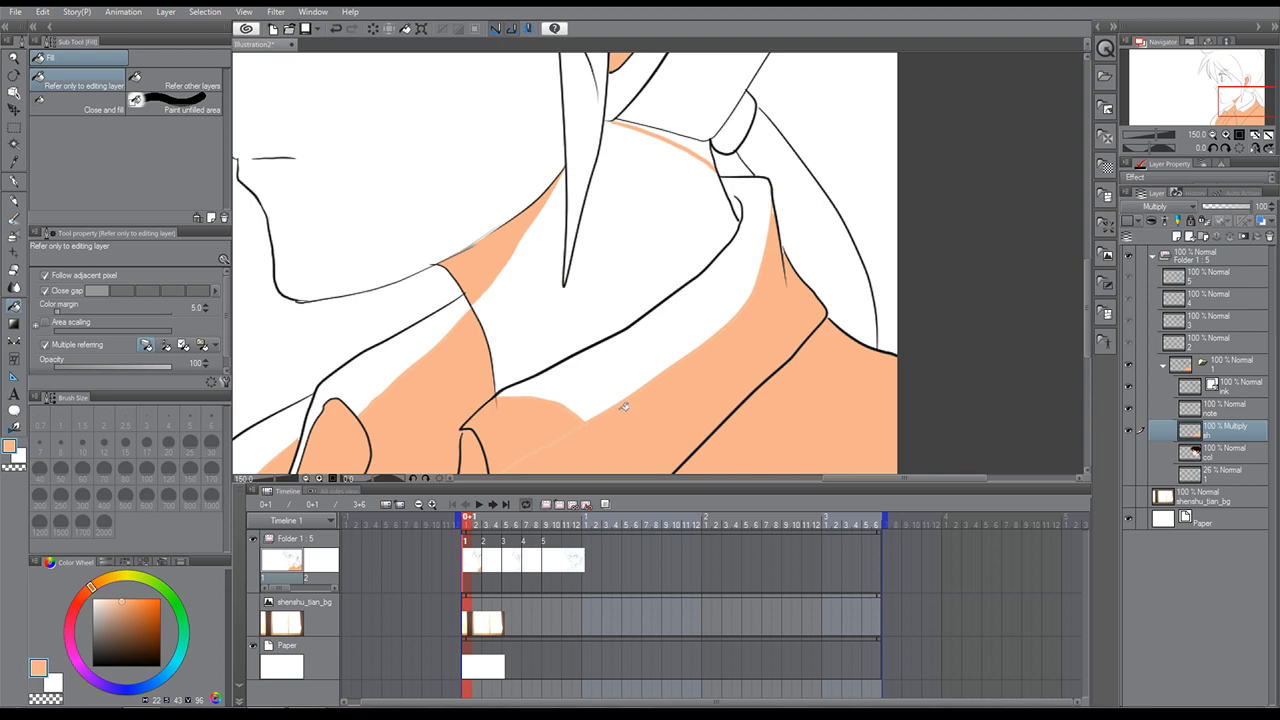
{"action": "left_click", "coordinate": [835, 260]}
{"action": "left_click", "coordinate": [13, 184]}
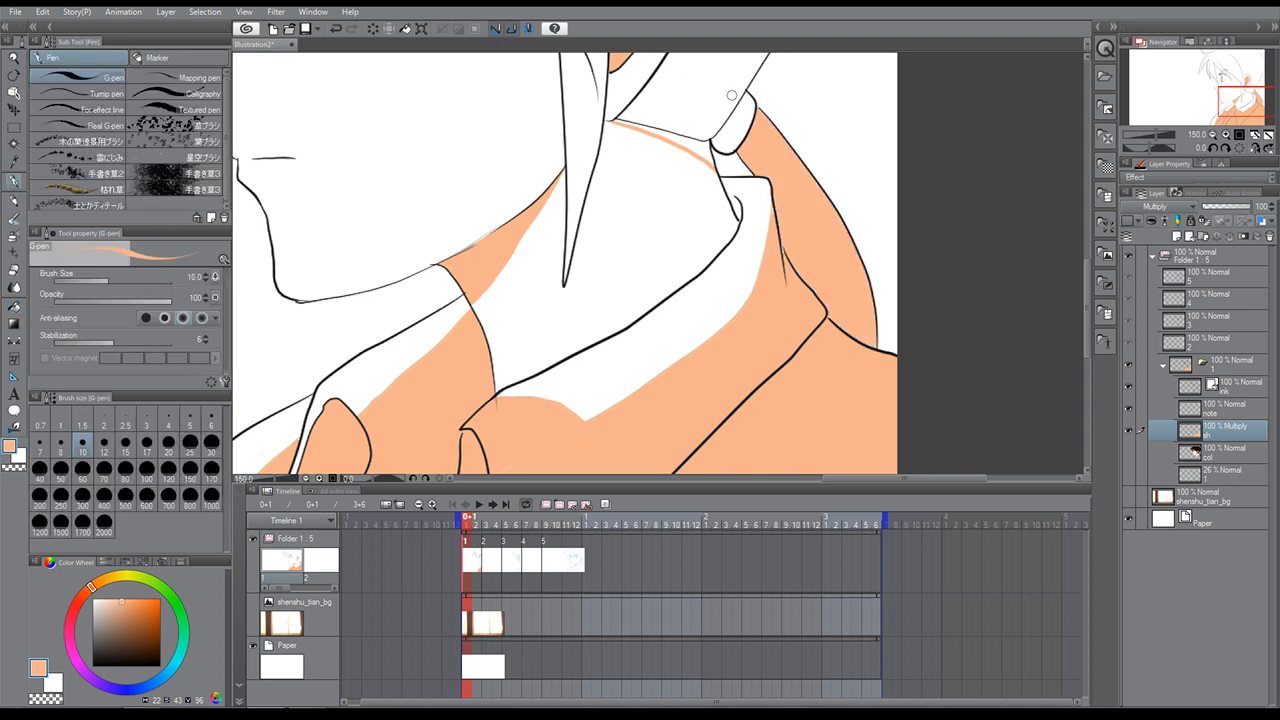
{"action": "mouse_move", "coordinate": [739, 143]}
{"action": "left_mouse_down"}
{"action": "mouse_move", "coordinate": [720, 130]}
{"action": "mouse_move", "coordinate": [757, 113]}
{"action": "left_mouse_up"}
{"action": "key", "text": "g"}
{"action": "left_click", "coordinate": [746, 118]}
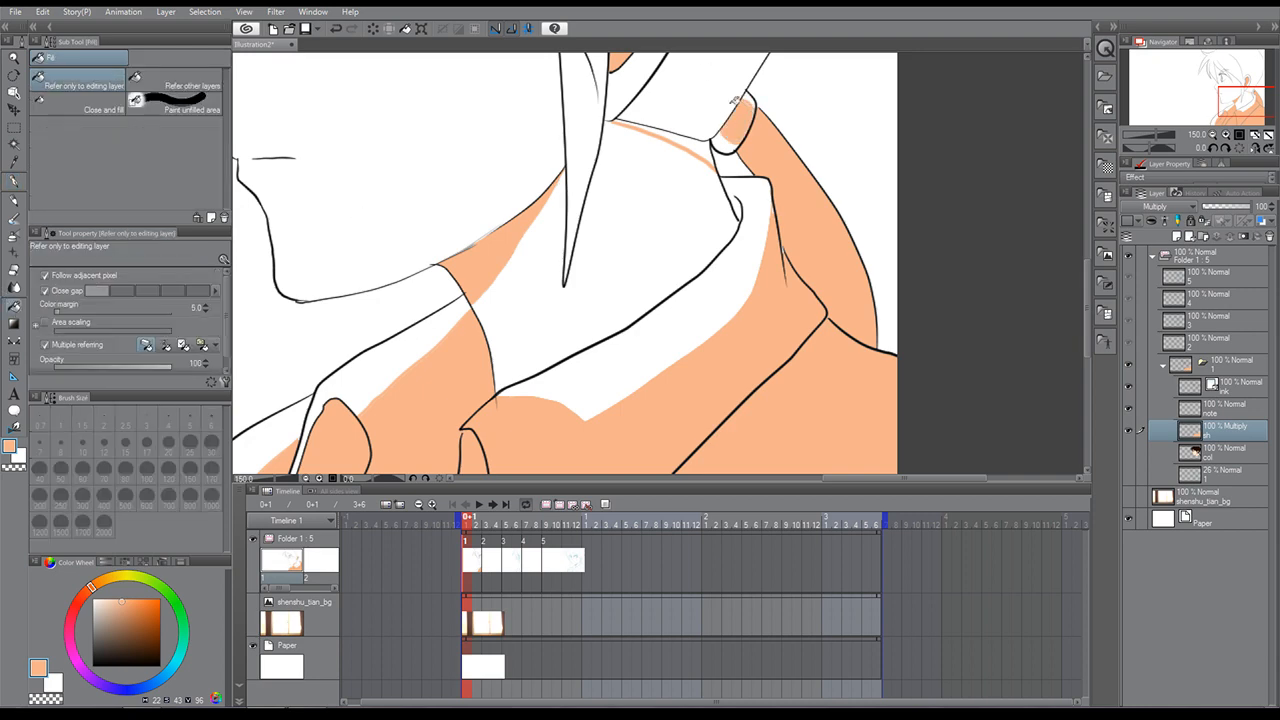
Try filling the main hair area with the peach shadow colour, and undo the fill.
{"action": "left_click", "coordinate": [730, 80]}
{"action": "left_click_drag", "start_coordinate": [1236, 92], "coordinate": [1224, 67]}
{"action": "left_click", "coordinate": [33, 13]}
{"action": "left_click", "coordinate": [50, 28]}
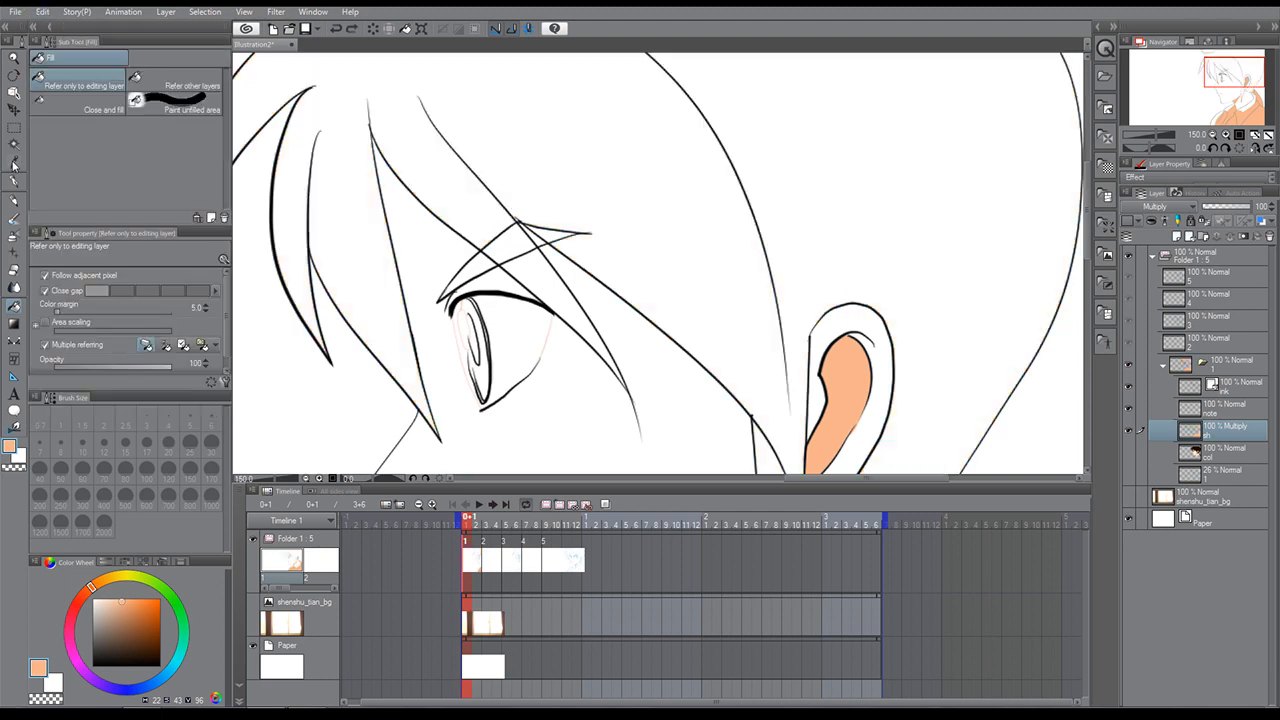
Draw the peach shadow edge along the top hair tuft and front bangs on the sh layer, undoing the first stroke.
{"action": "left_click", "coordinate": [14, 180]}
{"action": "left_click", "coordinate": [1213, 135]}
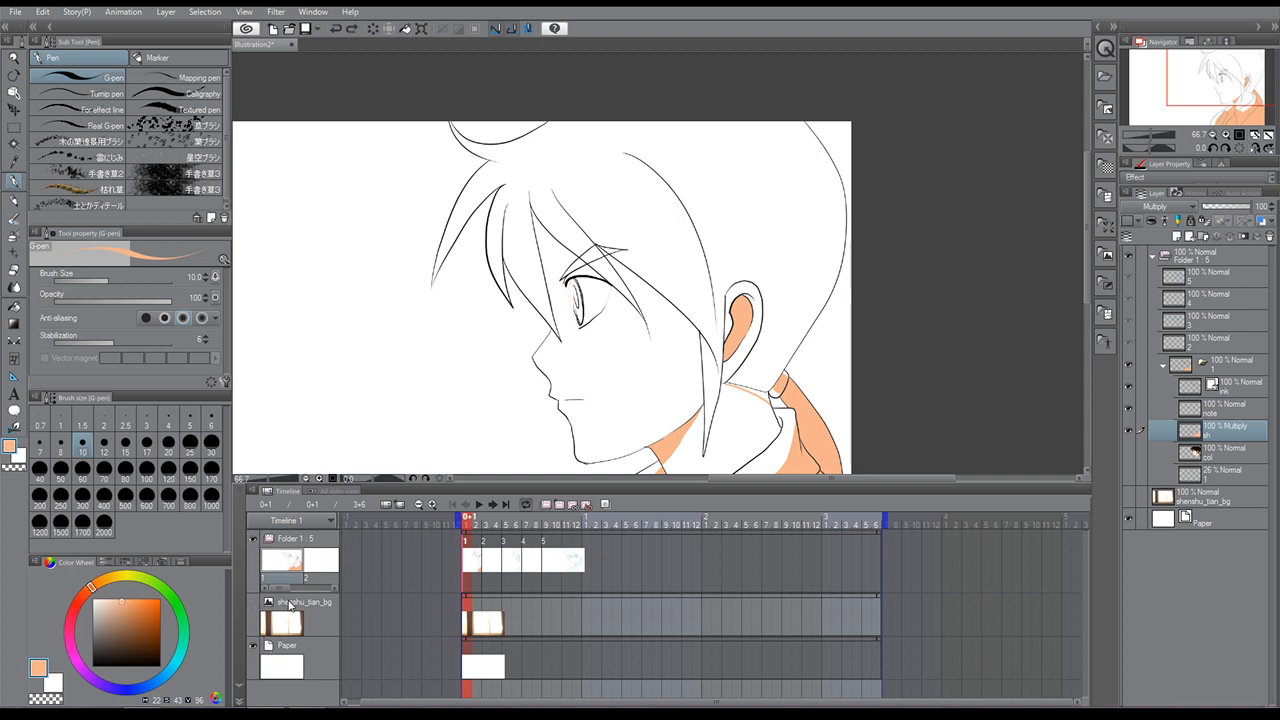
{"action": "left_click", "coordinate": [289, 605]}
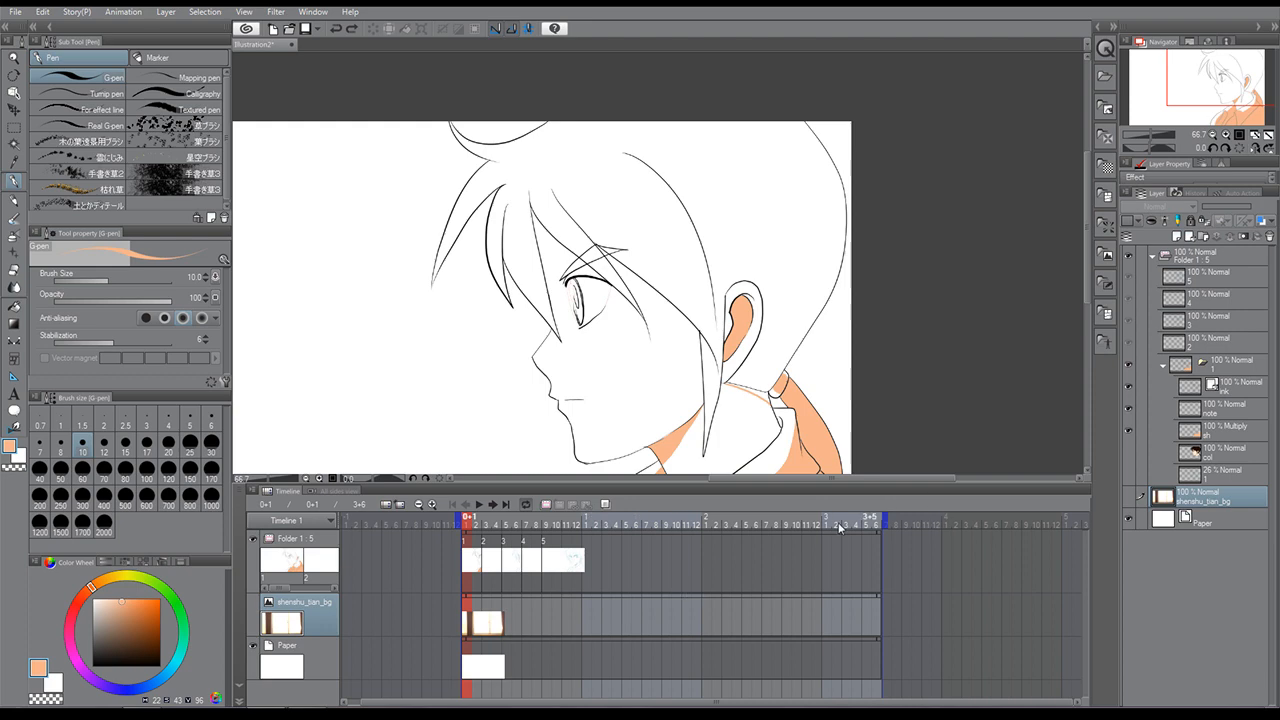
{"action": "left_click_drag", "start_coordinate": [1228, 115], "coordinate": [1212, 92]}
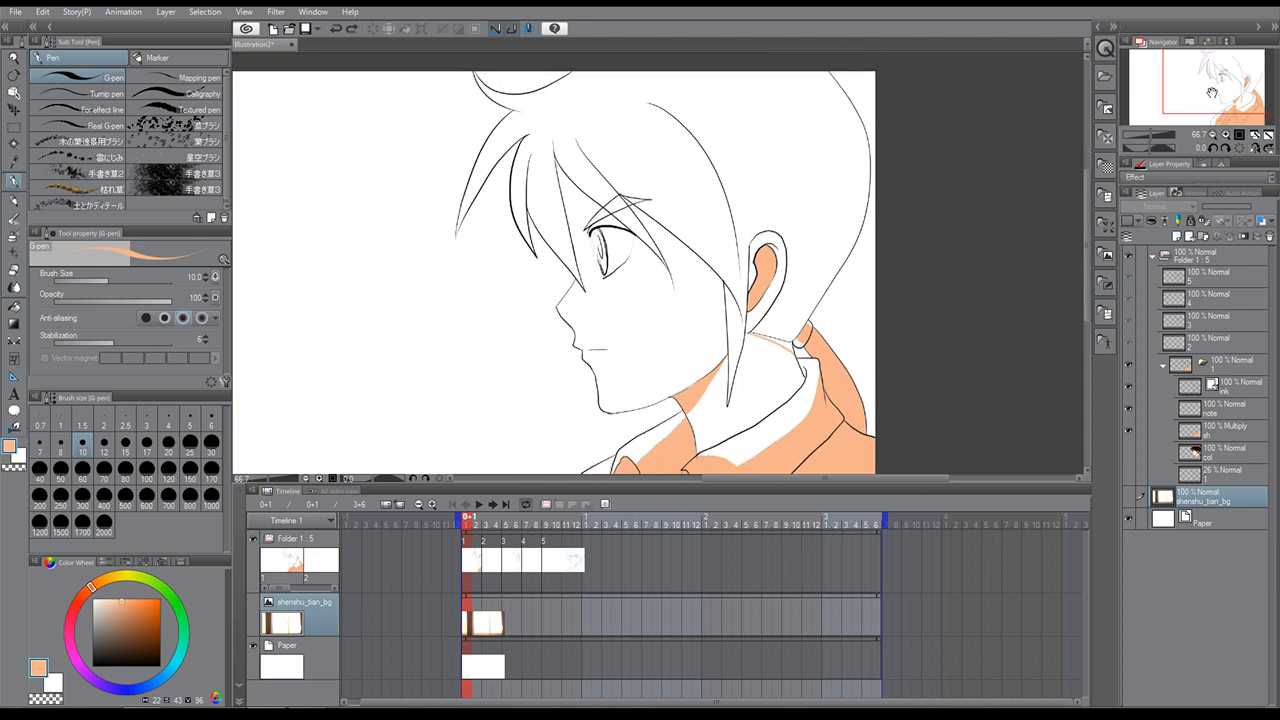
{"action": "left_click", "coordinate": [14, 306]}
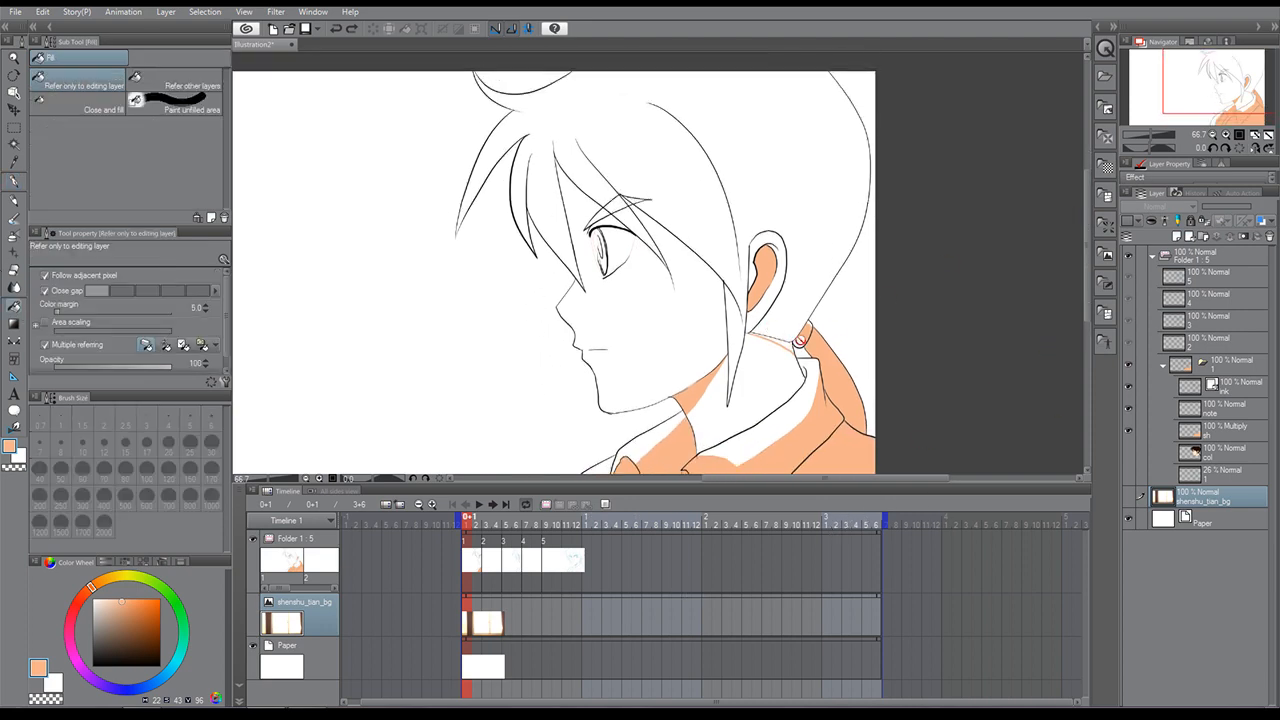
{"action": "left_click", "coordinate": [1214, 432]}
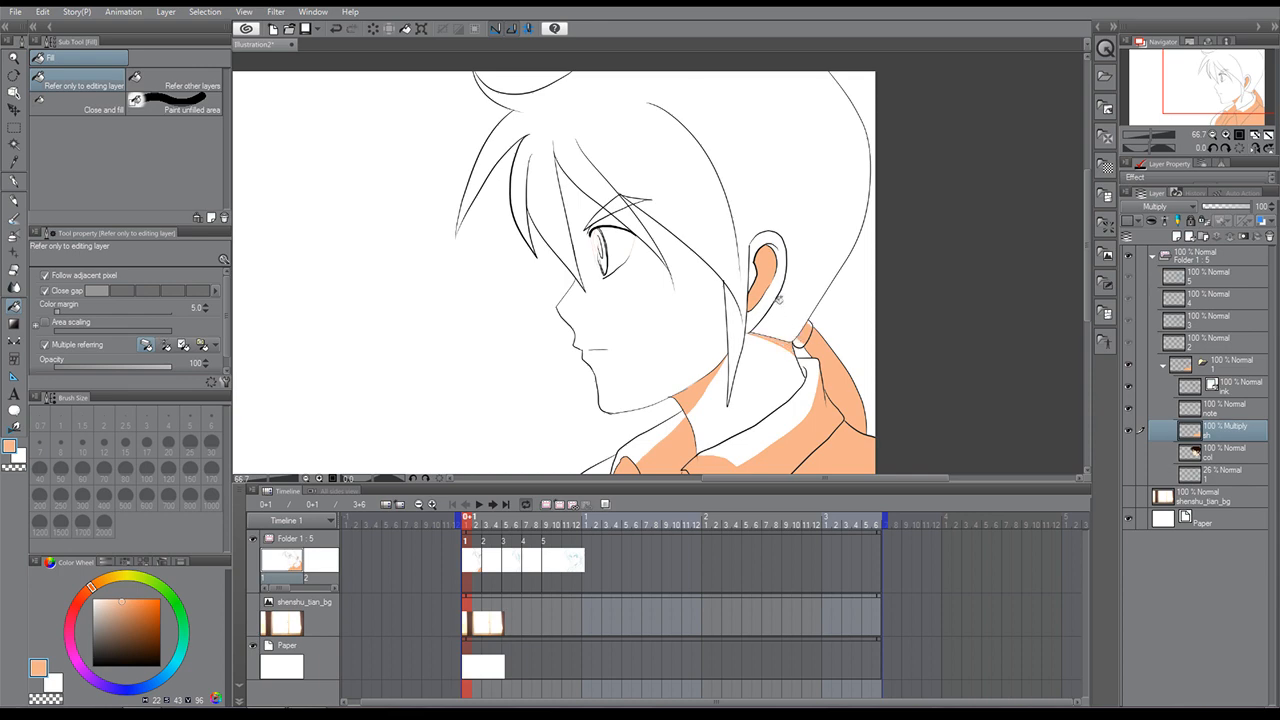
{"action": "left_click", "coordinate": [14, 185]}
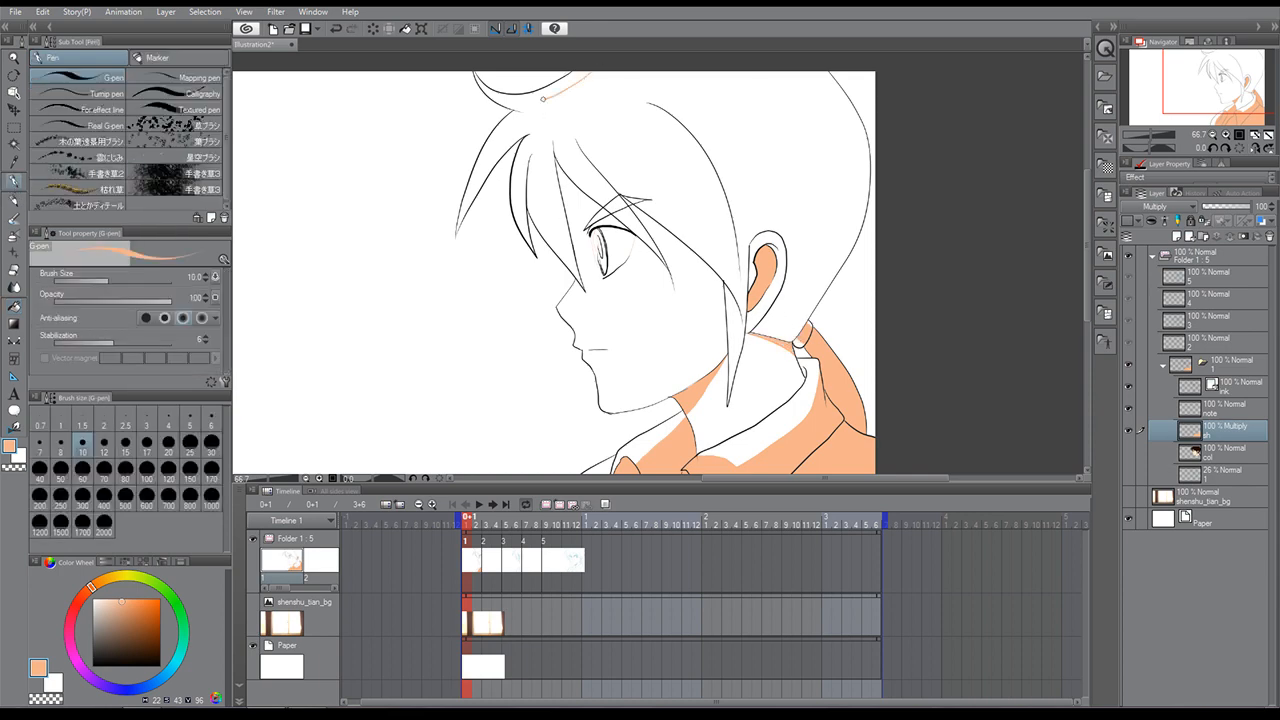
{"action": "left_click", "coordinate": [42, 12]}
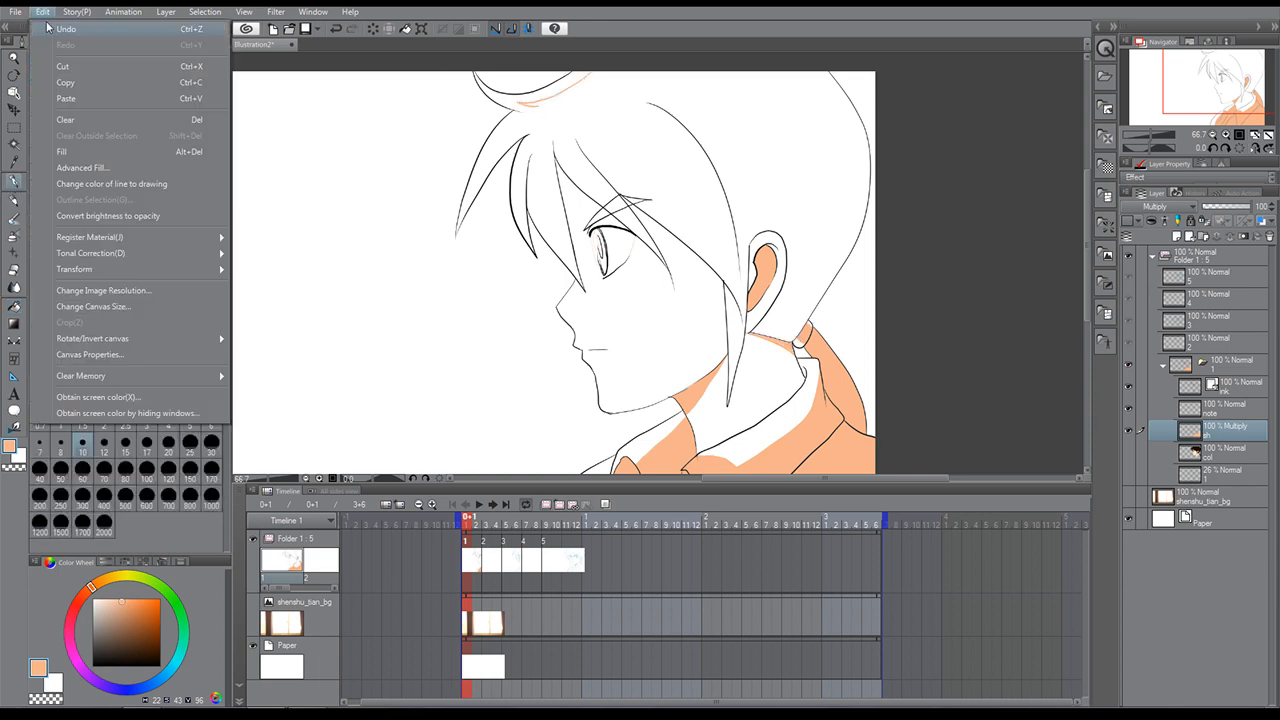
{"action": "left_click", "coordinate": [42, 31]}
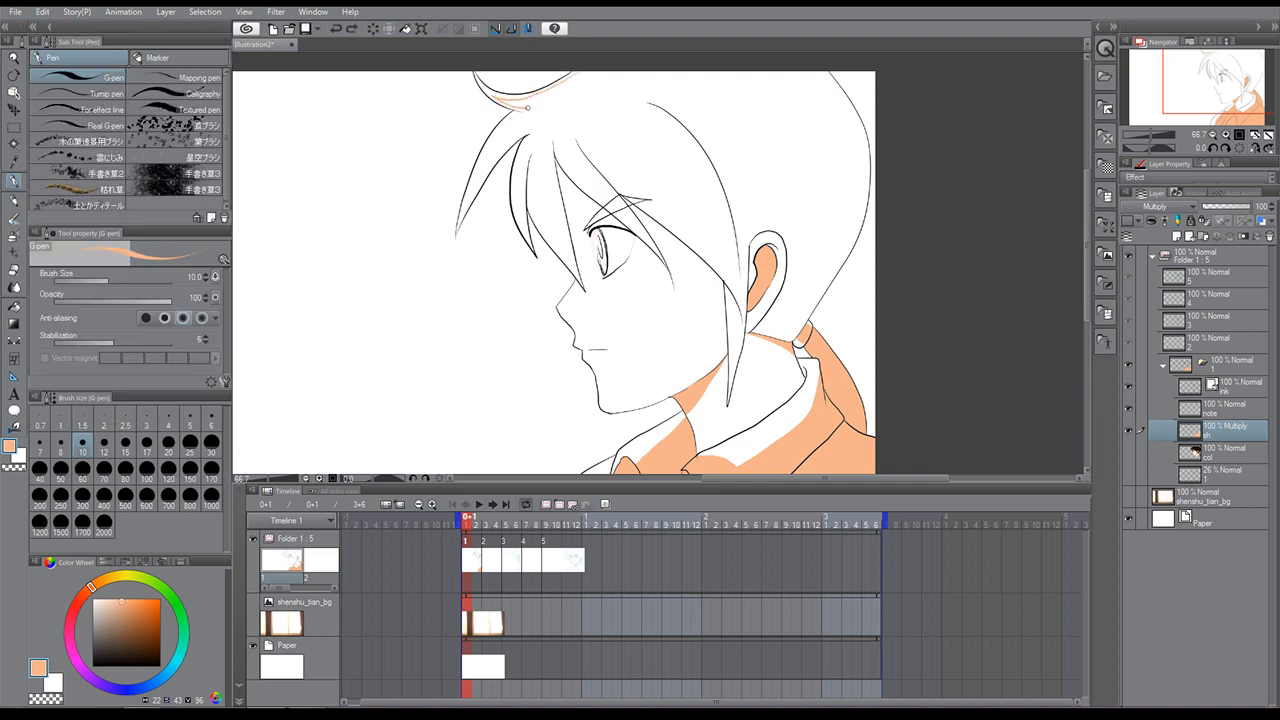
{"action": "left_click_drag", "start_coordinate": [528, 107], "coordinate": [487, 157]}
Fill the main hair area and the small strands beside the eyebrow with peach shadow.
{"action": "left_click", "coordinate": [15, 306]}
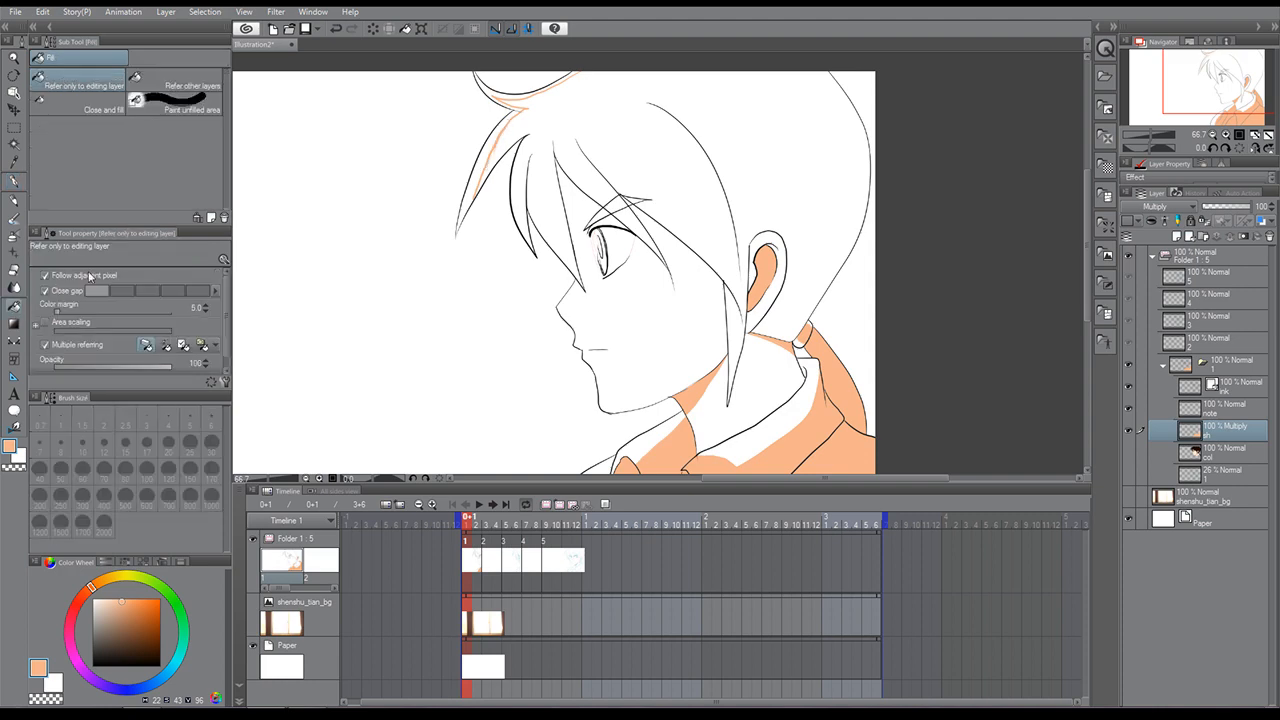
{"action": "left_click", "coordinate": [626, 166]}
{"action": "left_click", "coordinate": [627, 200]}
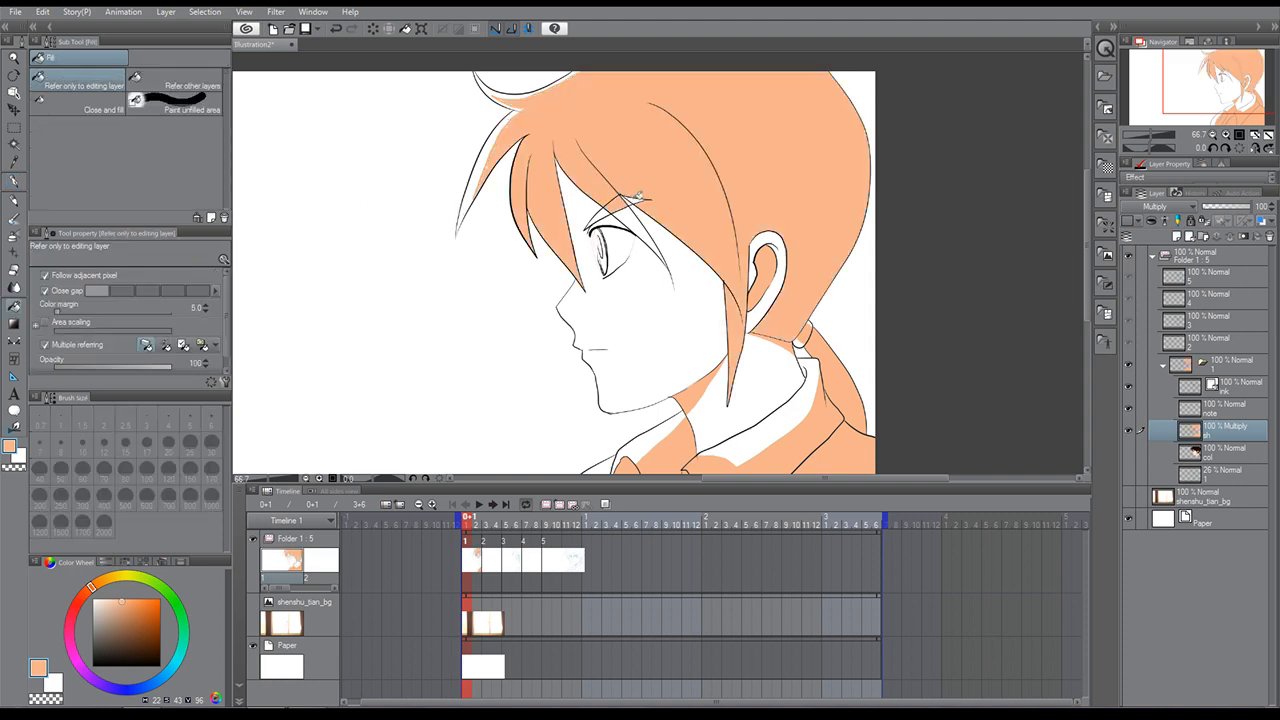
{"action": "left_click", "coordinate": [629, 210]}
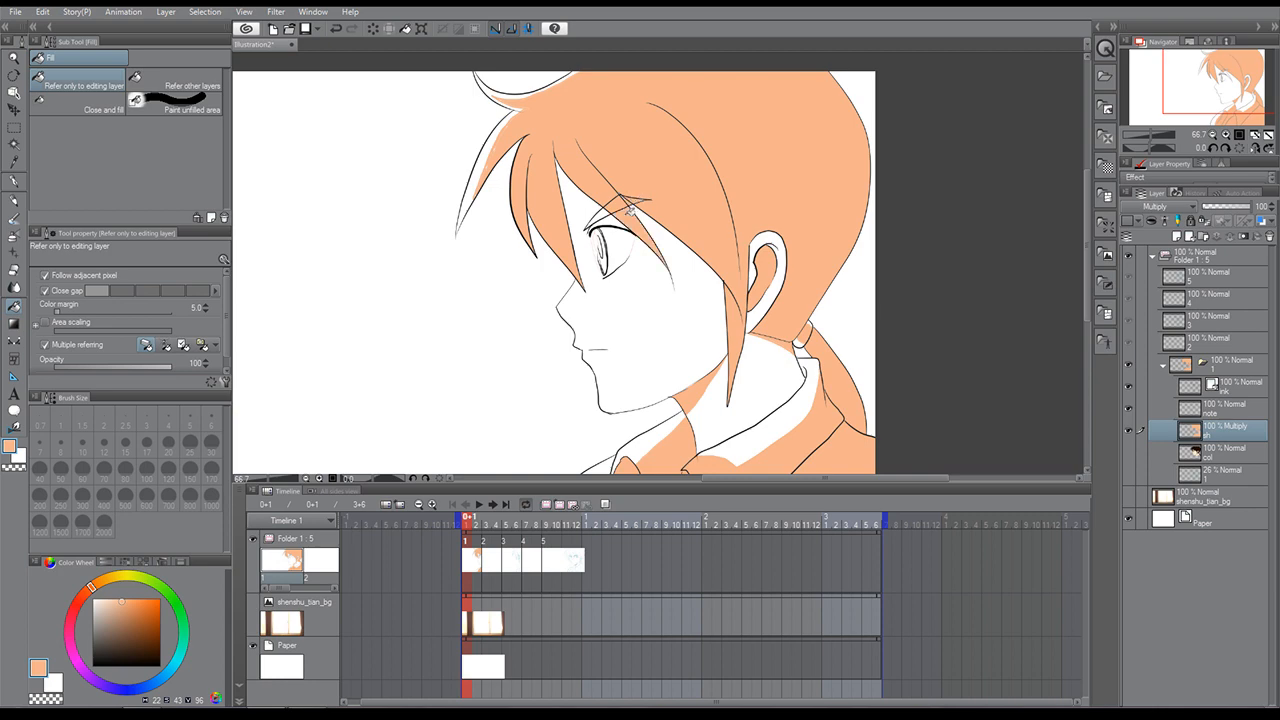
Outline the face shadow under the eye and down to the chin and neck, then fill the face, neck and ear with peach.
{"action": "left_click", "coordinate": [14, 182]}
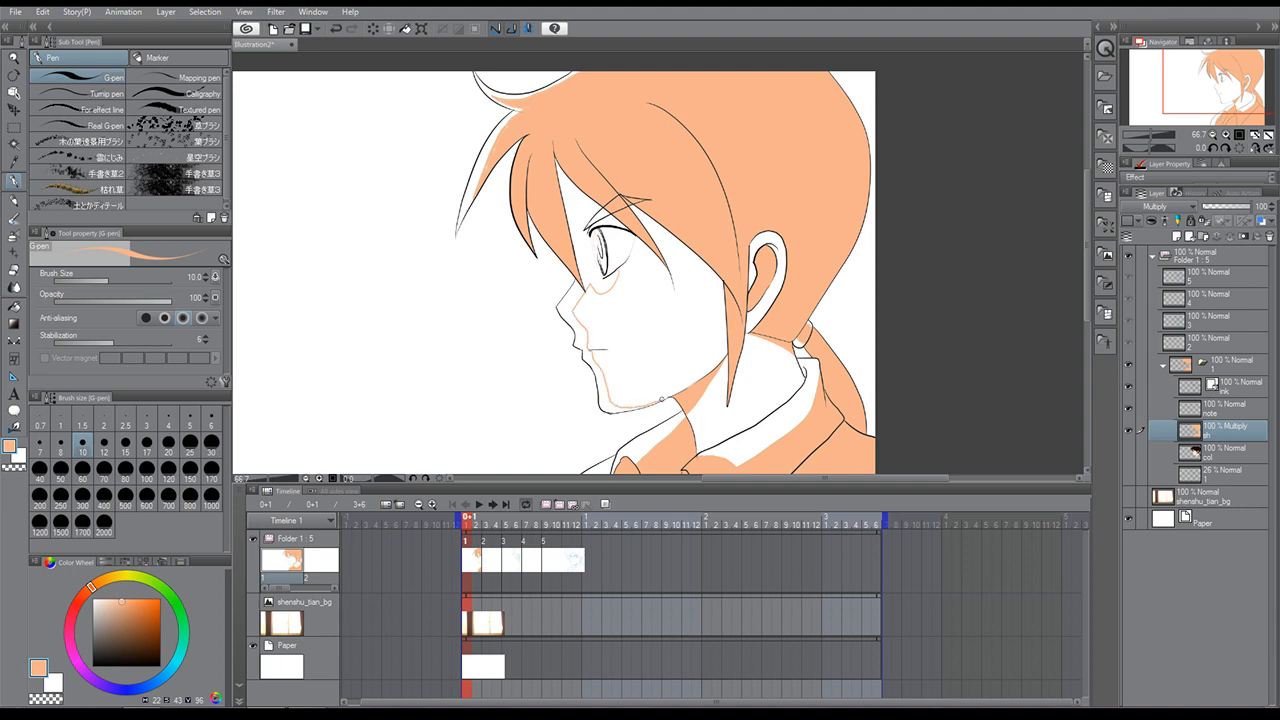
{"action": "left_click_drag", "start_coordinate": [710, 378], "coordinate": [703, 441]}
{"action": "left_click", "coordinate": [14, 305]}
{"action": "left_click", "coordinate": [758, 378]}
{"action": "left_click", "coordinate": [686, 310]}
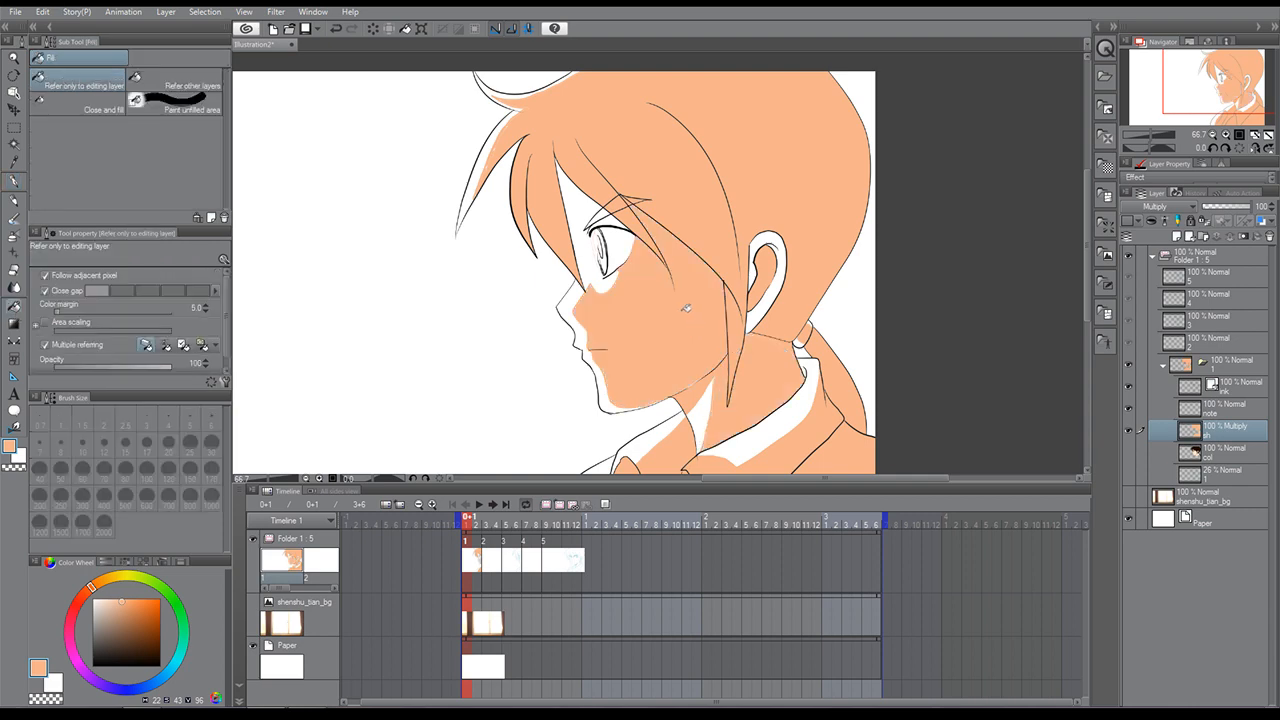
{"action": "left_click", "coordinate": [759, 260]}
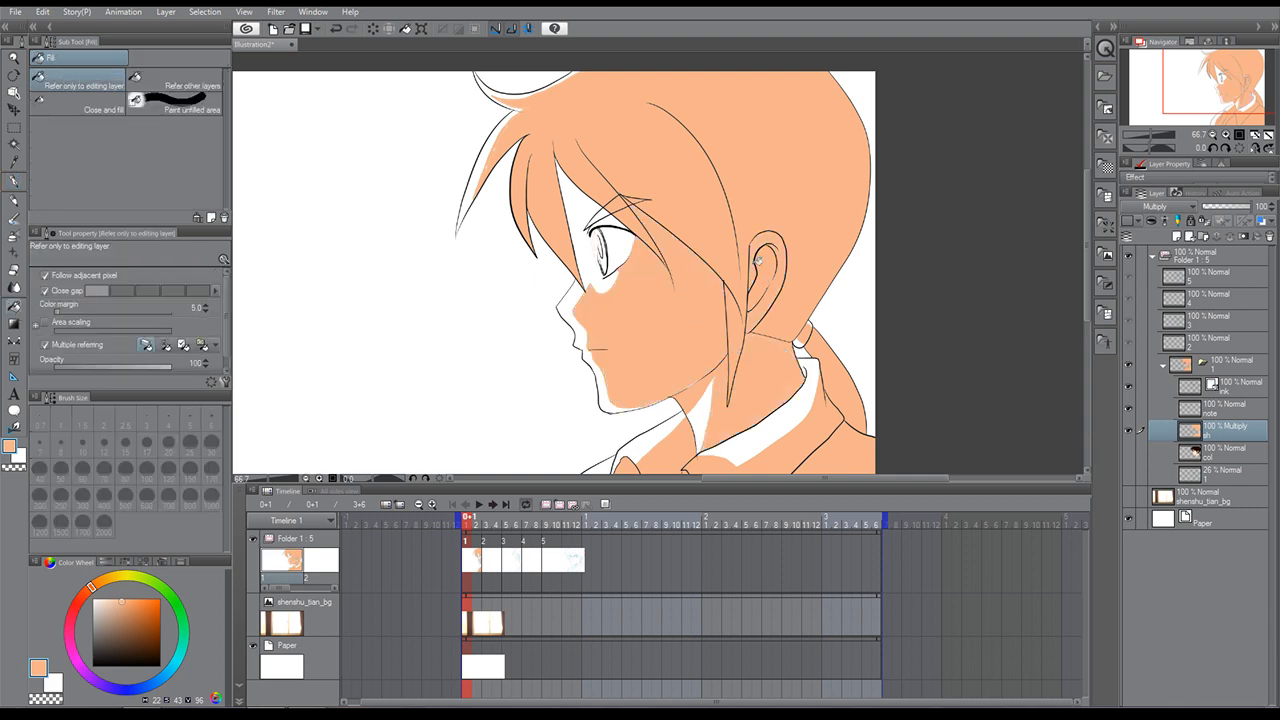
Draw a shadow edge at the back of the collar and fill it with peach, then paint shadow along the upper eye.
{"action": "left_click", "coordinate": [12, 198]}
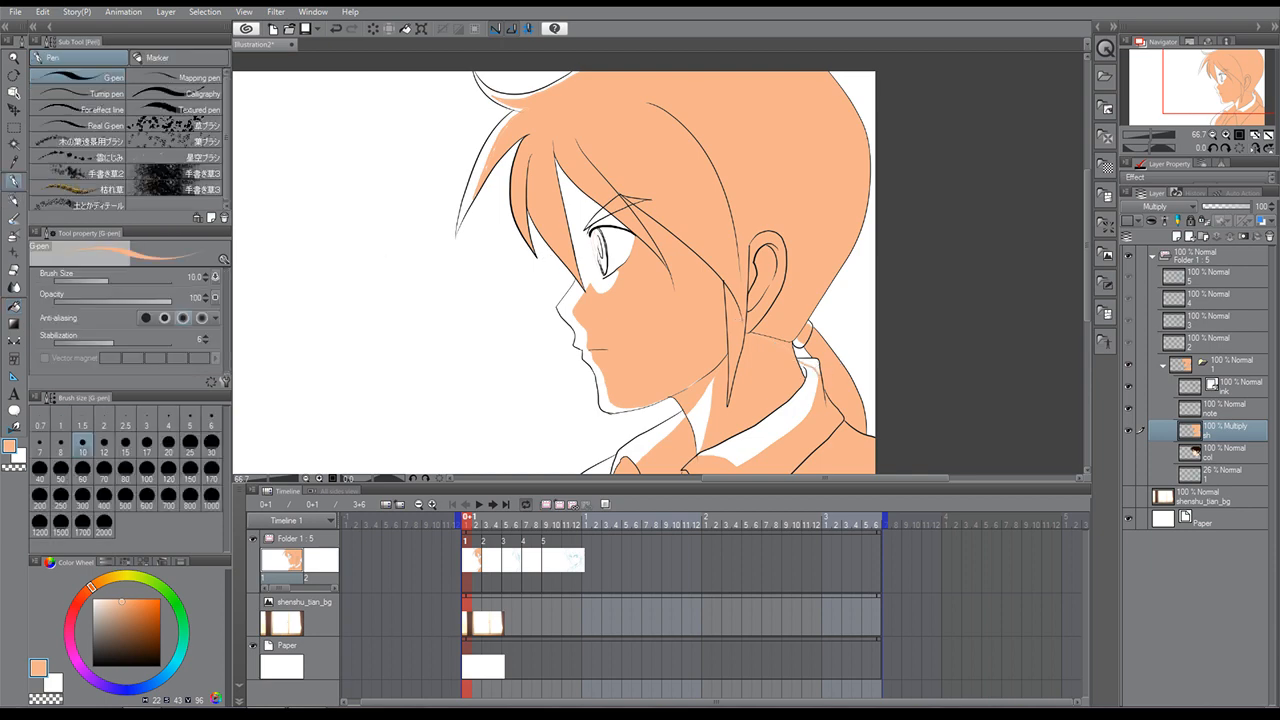
{"action": "left_click", "coordinate": [17, 305]}
{"action": "left_click", "coordinate": [795, 395]}
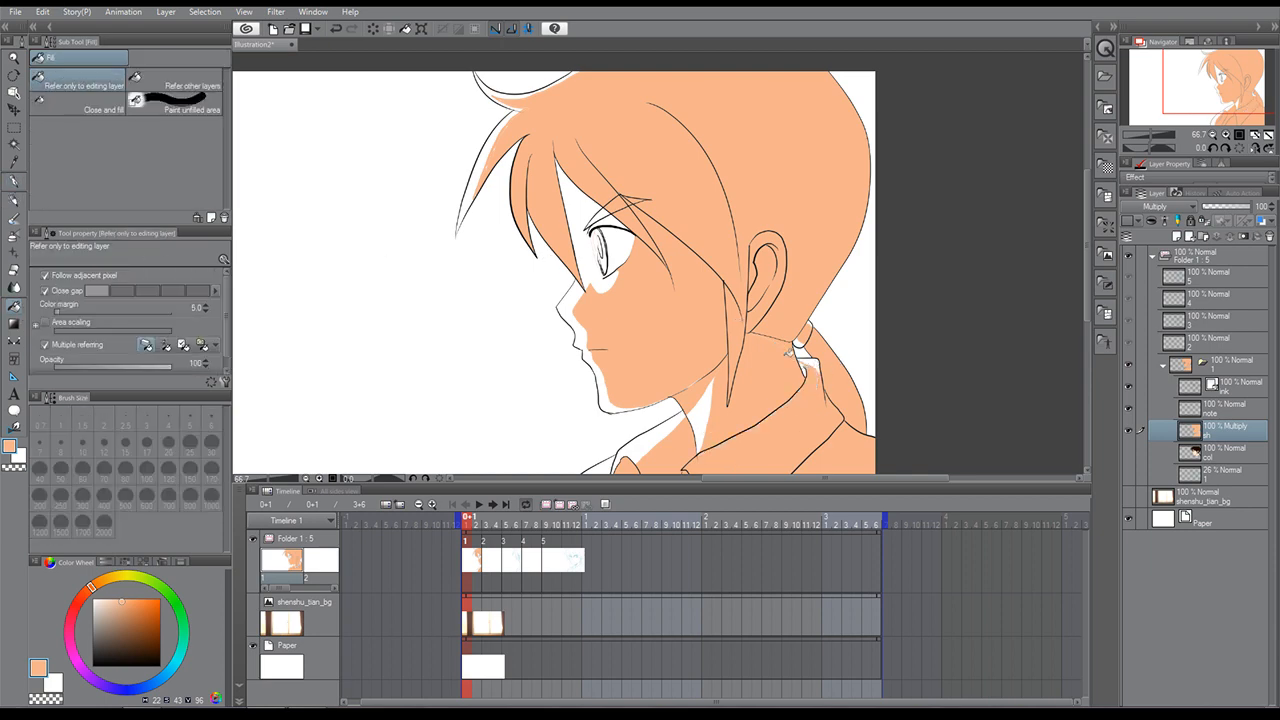
{"action": "key", "text": "p"}
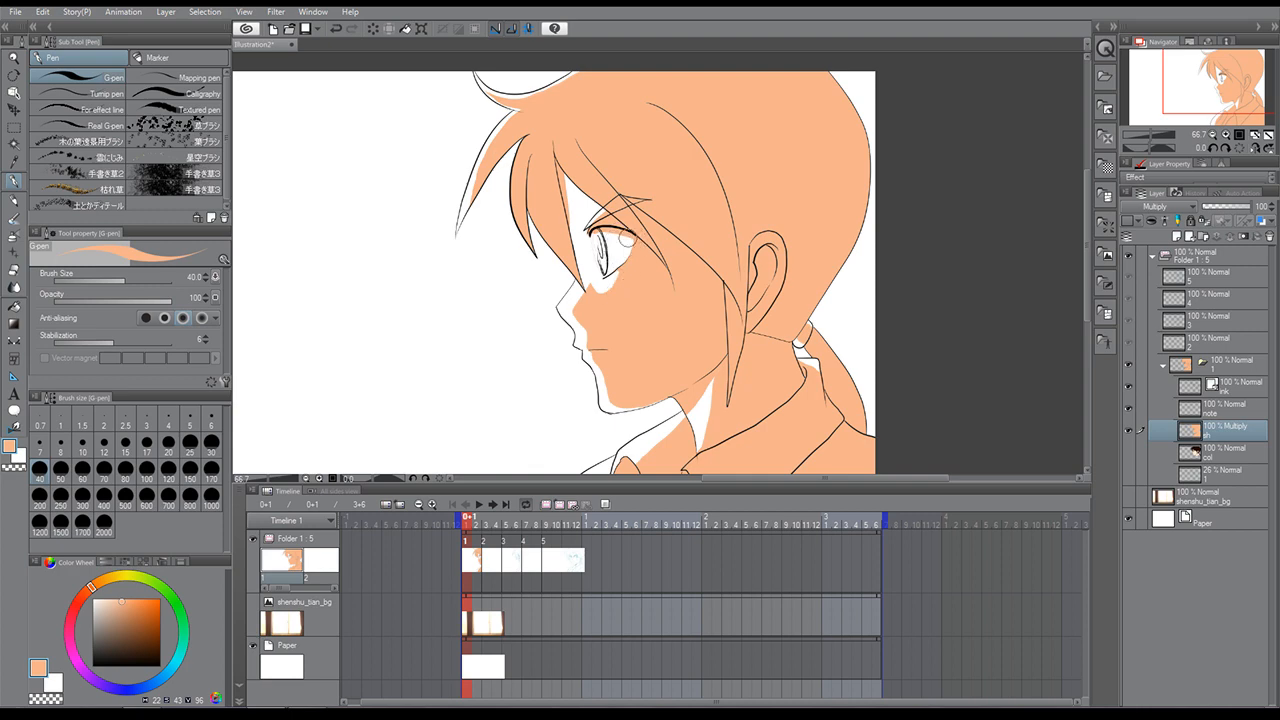
Show the col layer and paint the iris on it in red-brown (H 22, S 100, V 53) with a size 17 pen.
{"action": "left_click", "coordinate": [1130, 450]}
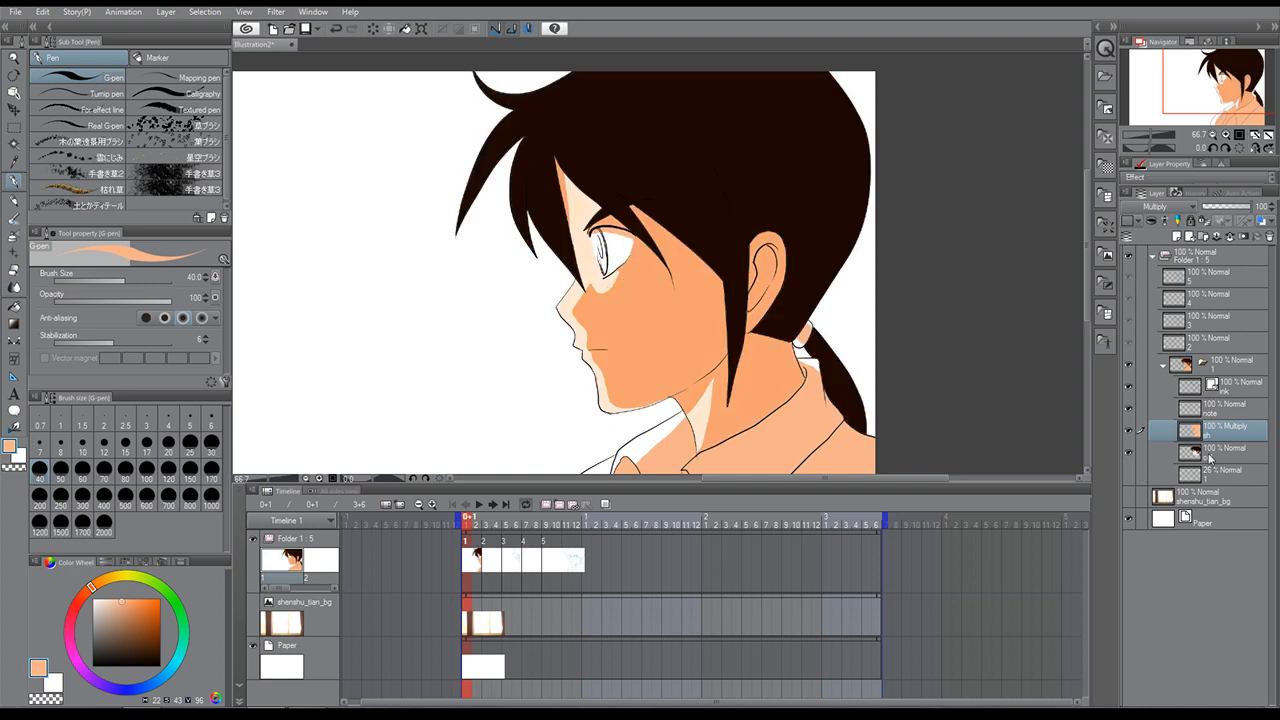
{"action": "left_click", "coordinate": [1221, 452]}
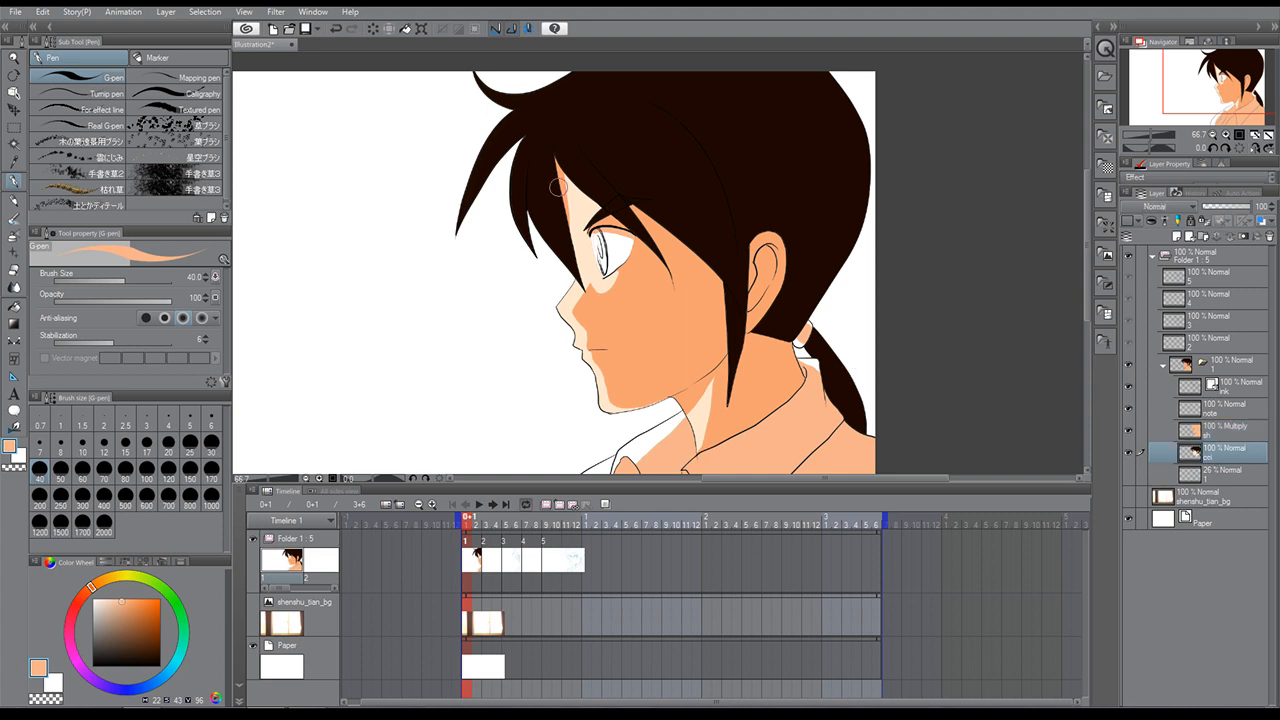
{"action": "scroll", "coordinate": [1210, 80], "scroll_direction": "up", "scroll_amount": 4}
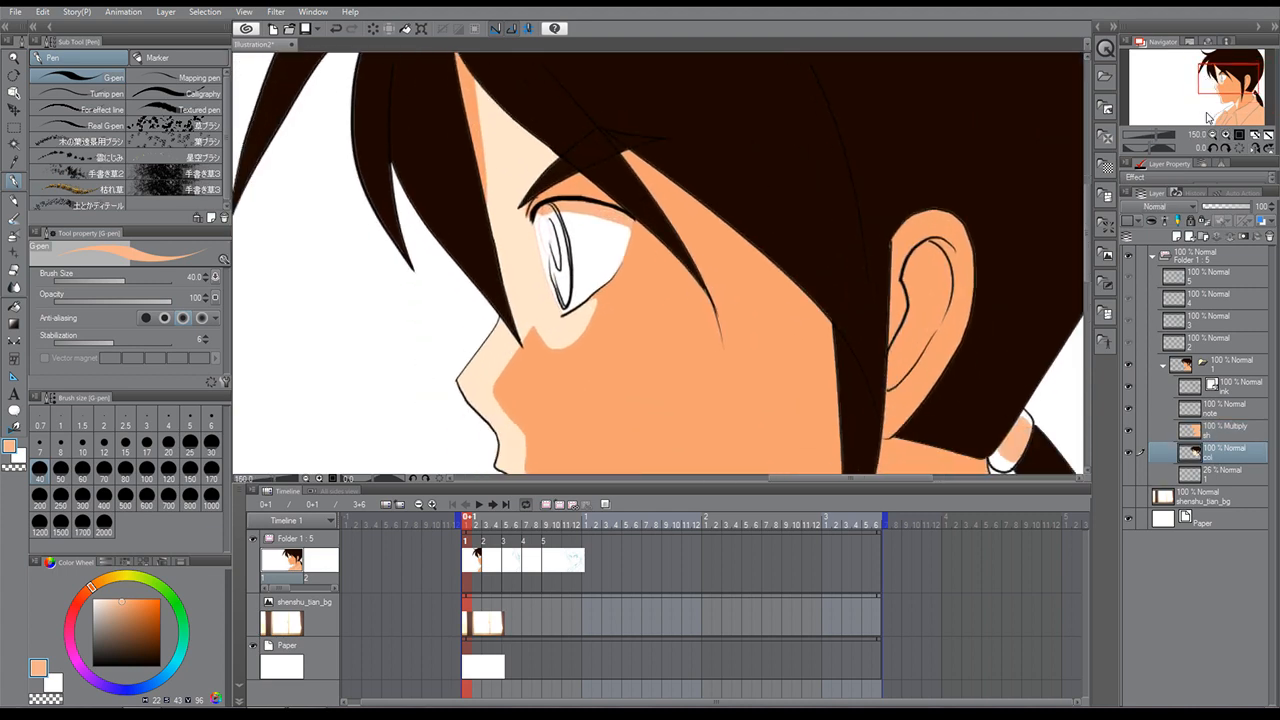
{"action": "left_click_drag", "start_coordinate": [157, 603], "coordinate": [193, 622]}
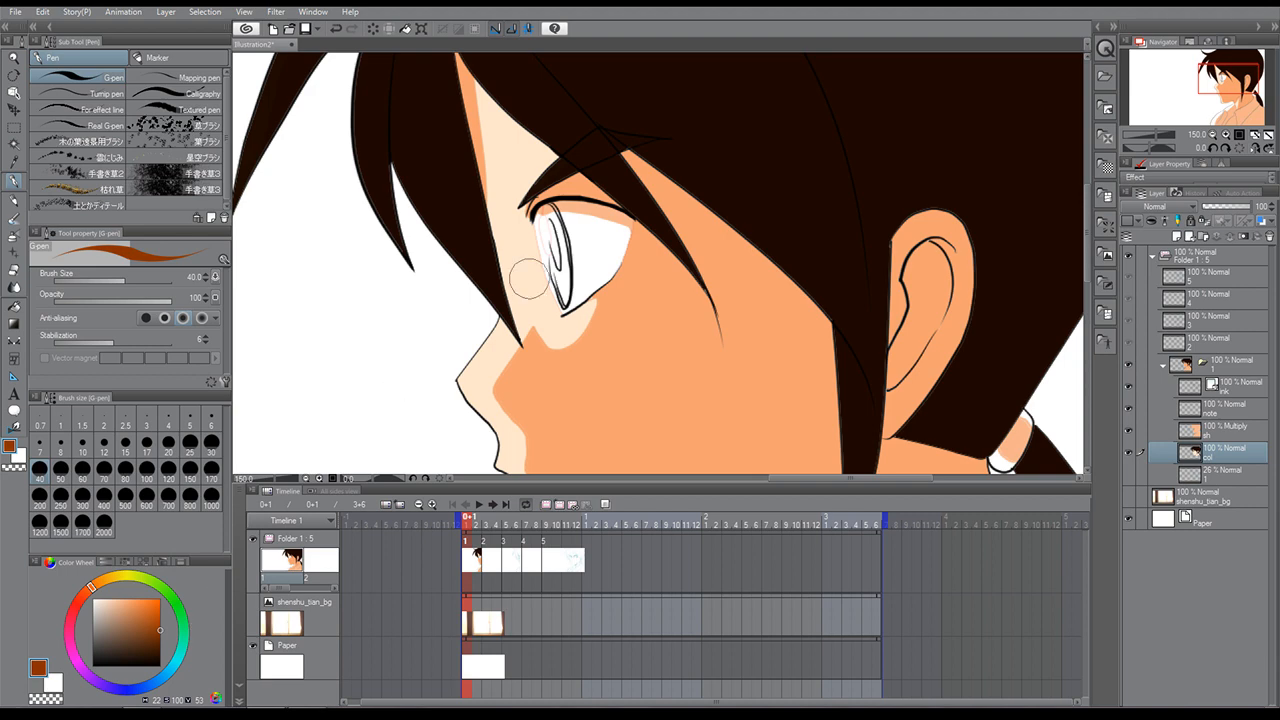
{"action": "key", "text": "bracketleft"}
{"action": "key", "text": "bracketleft"}
{"action": "key", "text": "bracketleft"}
{"action": "key", "text": "bracketleft"}
{"action": "mouse_move", "coordinate": [548, 212]}
{"action": "left_mouse_down"}
{"action": "mouse_move", "coordinate": [569, 298]}
{"action": "mouse_move", "coordinate": [569, 272]}
{"action": "mouse_move", "coordinate": [555, 270]}
{"action": "mouse_move", "coordinate": [557, 300]}
{"action": "mouse_move", "coordinate": [543, 212]}
{"action": "left_mouse_up"}
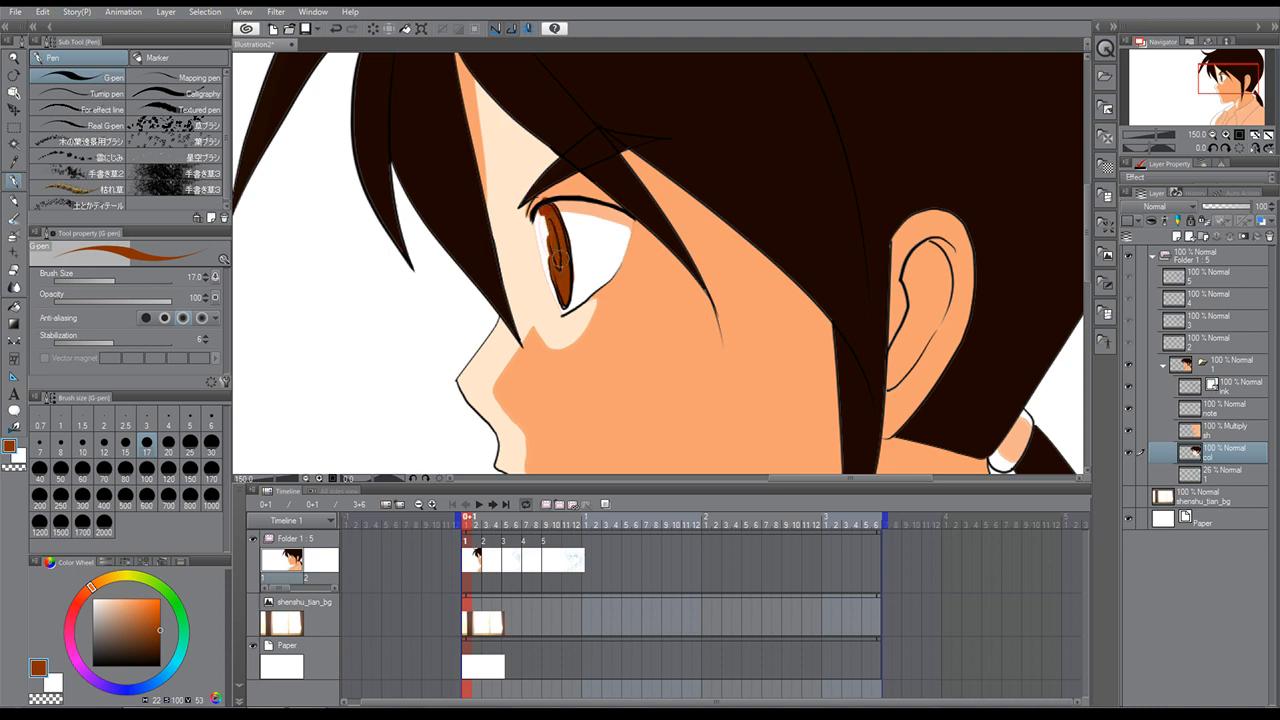
Repaint the eye white beside the iris's front edge in white and clean up around the eye with the hard eraser.
{"action": "key", "text": "x"}
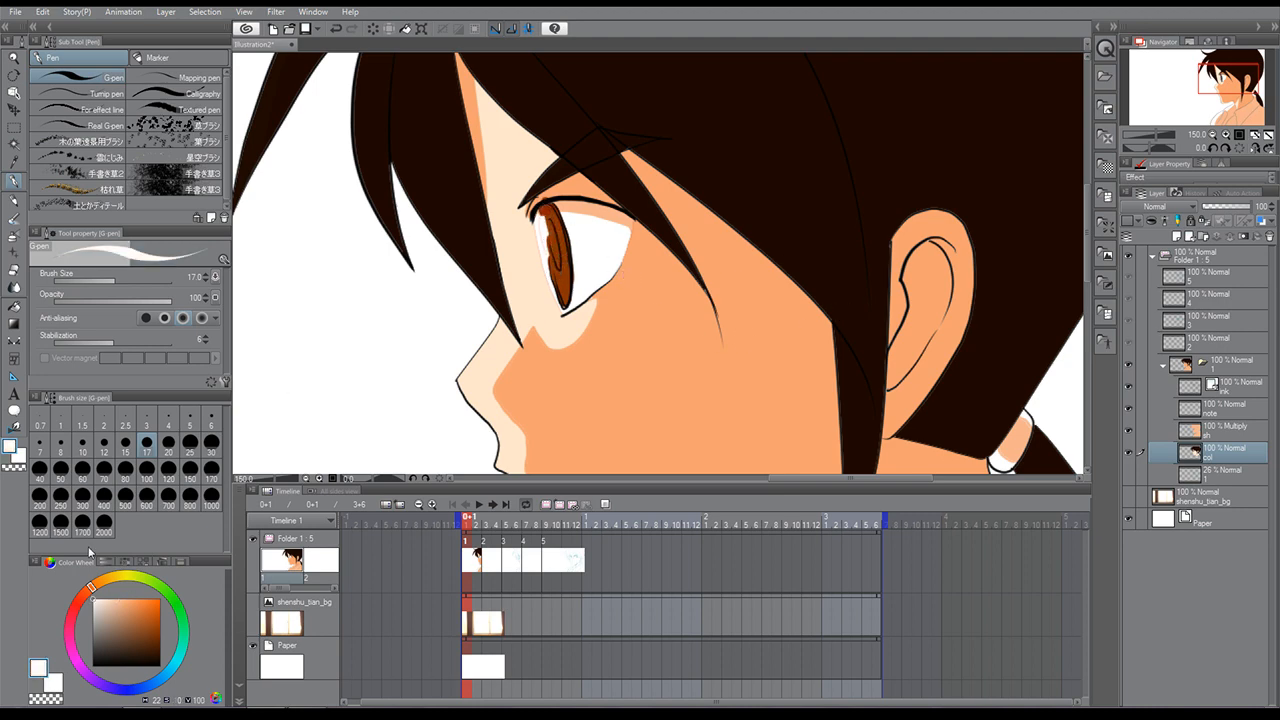
{"action": "mouse_move", "coordinate": [539, 230]}
{"action": "left_mouse_down"}
{"action": "mouse_move", "coordinate": [541, 218]}
{"action": "mouse_move", "coordinate": [546, 250]}
{"action": "mouse_move", "coordinate": [537, 215]}
{"action": "left_mouse_up"}
{"action": "left_click", "coordinate": [1216, 435]}
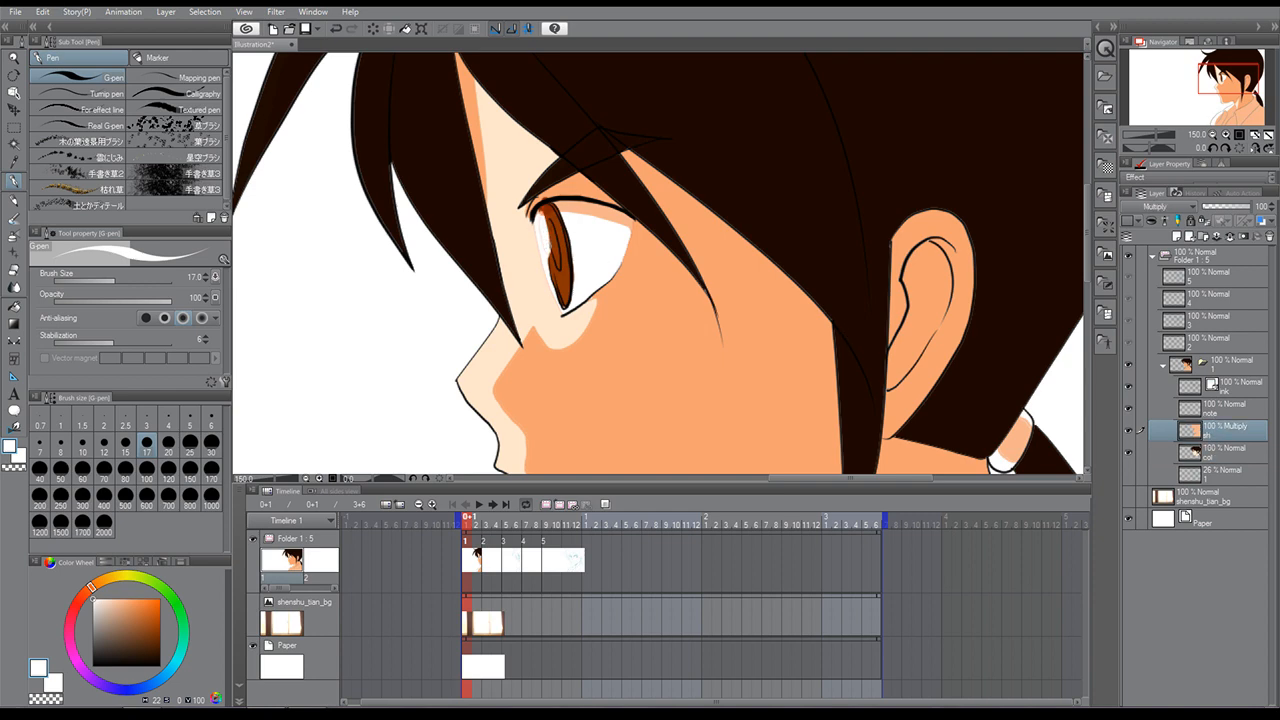
{"action": "left_click", "coordinate": [14, 270]}
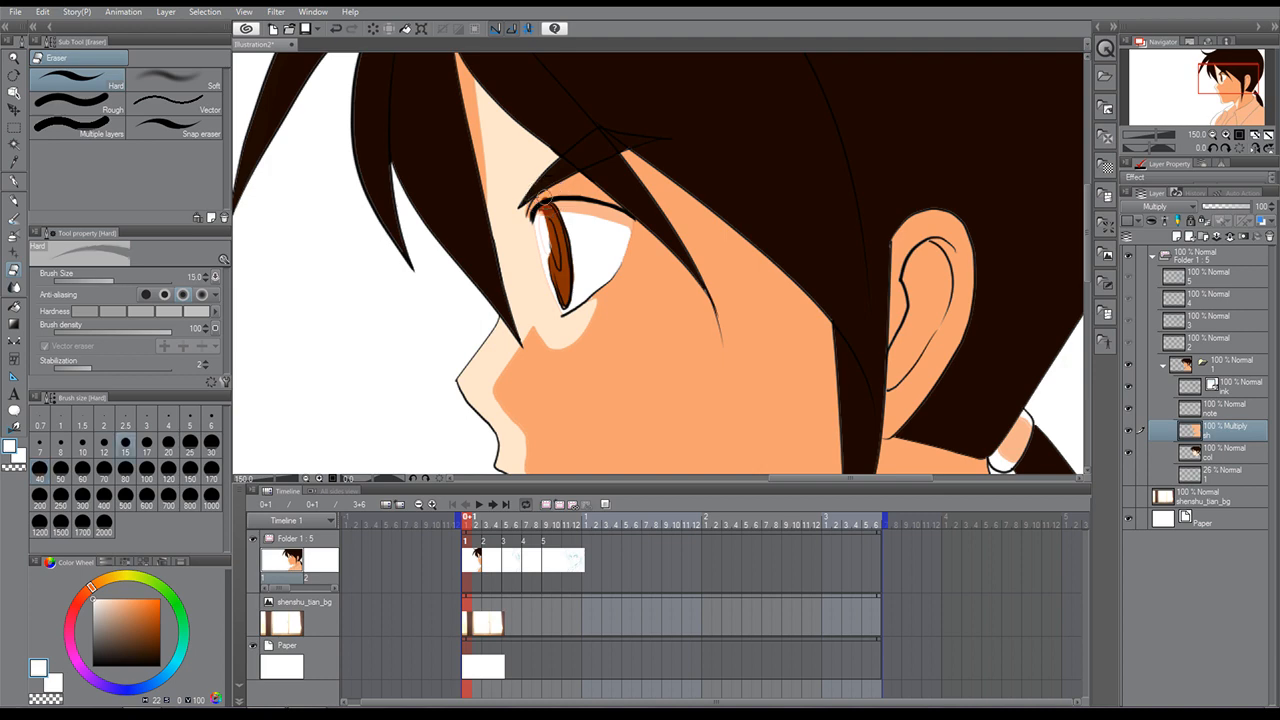
{"action": "left_click", "coordinate": [1182, 448]}
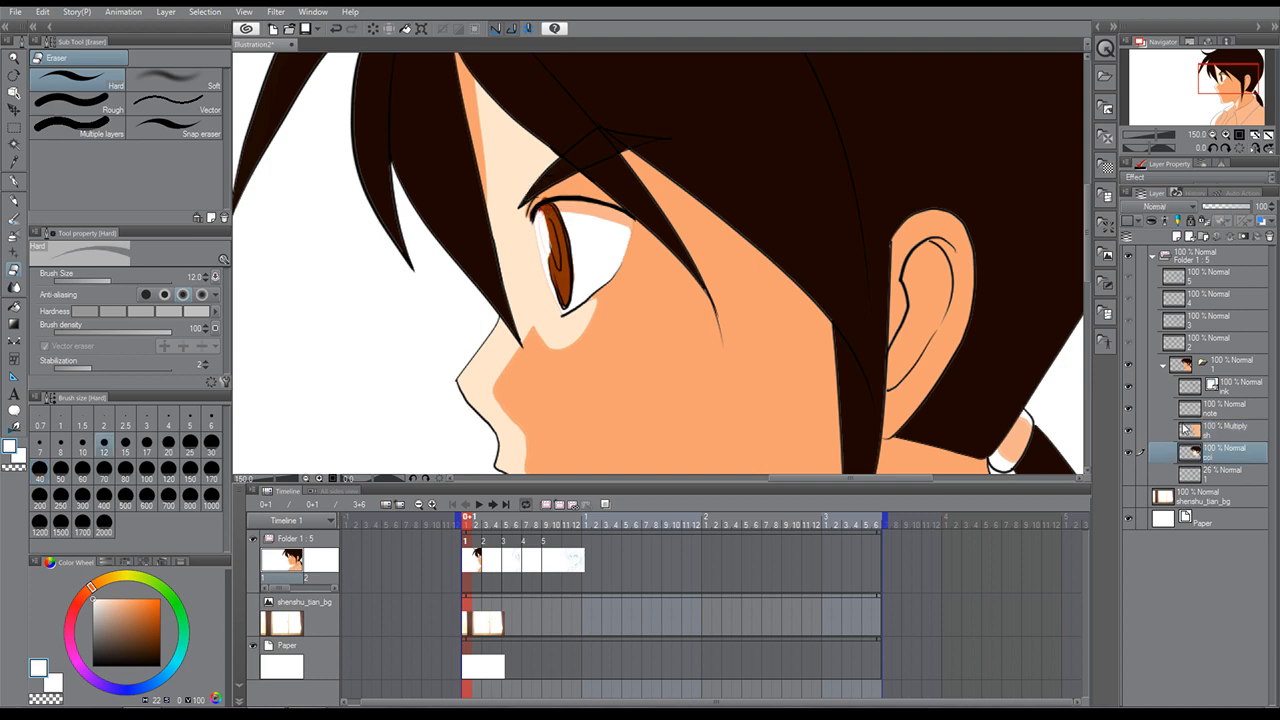
Paint an orange highlight (H 30, S 82, V 100) in the lower part of the iris on the col layer.
{"action": "left_click", "coordinate": [500, 175], "text": "alt"}
{"action": "left_click", "coordinate": [13, 182]}
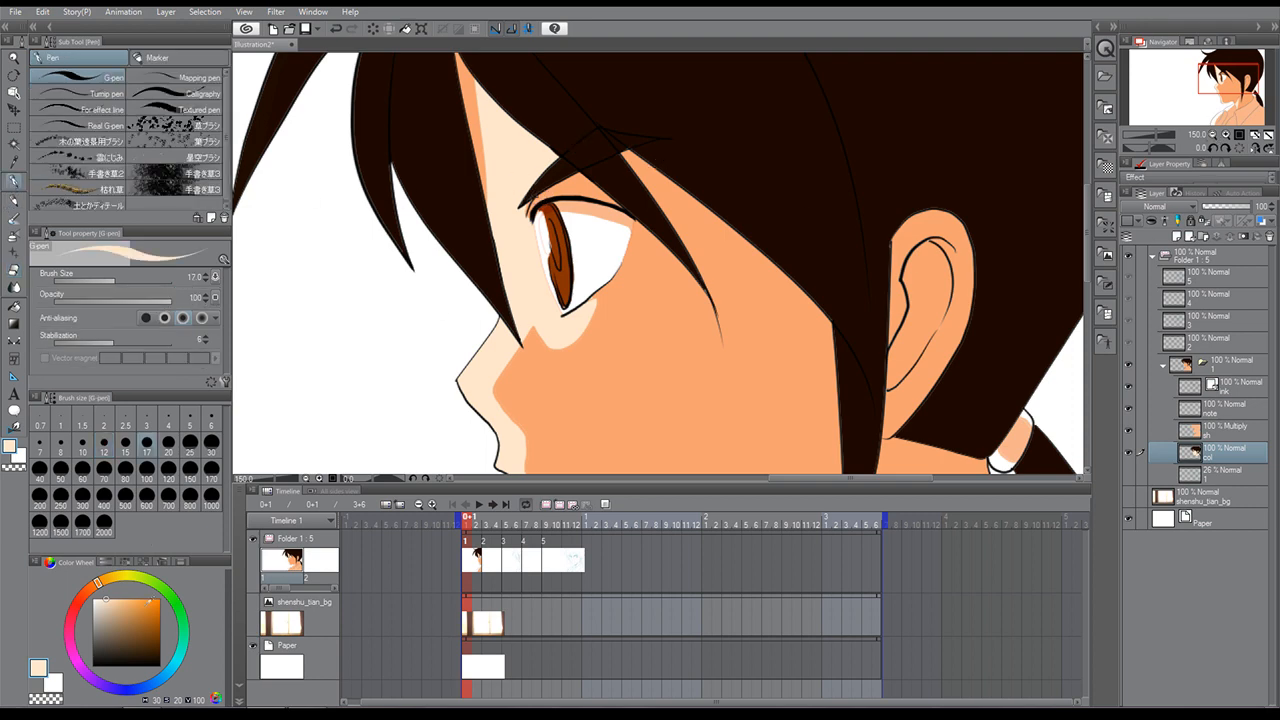
{"action": "left_click_drag", "start_coordinate": [126, 602], "coordinate": [148, 598]}
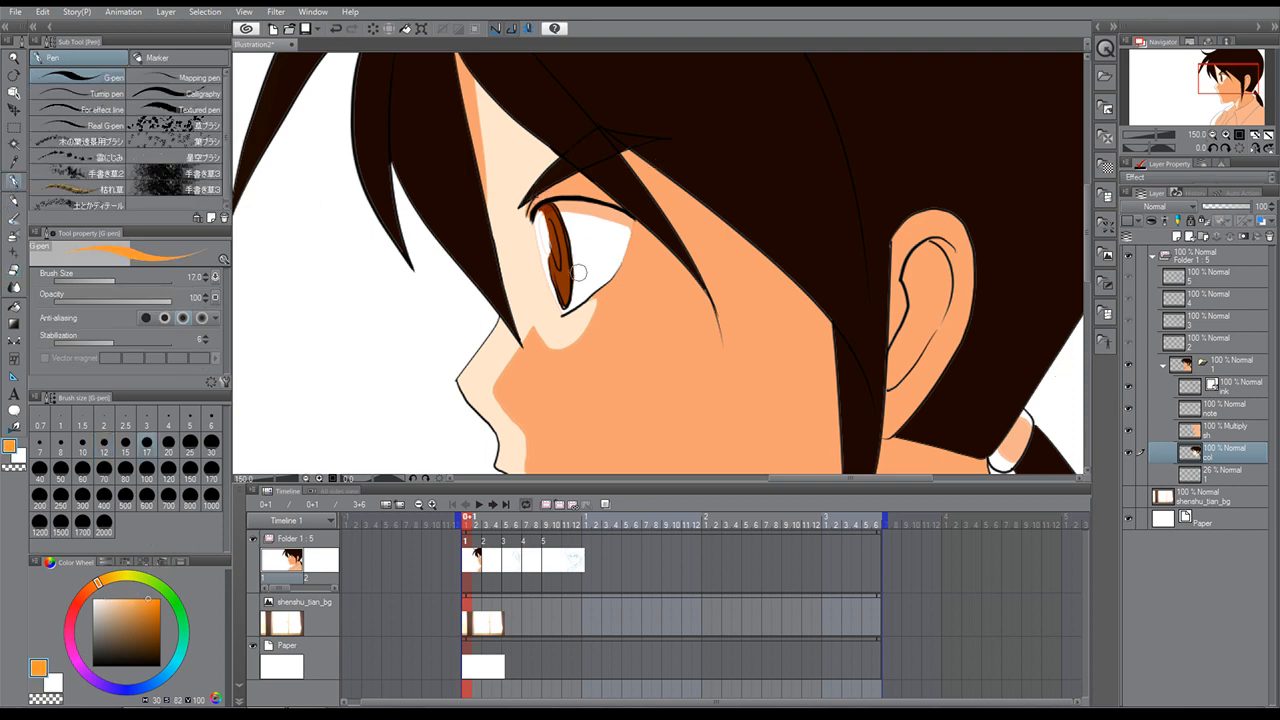
{"action": "mouse_move", "coordinate": [578, 272]}
{"action": "left_mouse_down"}
{"action": "mouse_move", "coordinate": [562, 266]}
{"action": "mouse_move", "coordinate": [565, 298]}
{"action": "left_mouse_up"}
Paint the pupil in the hair's dark brown, then sample the iris's red-brown as the drawing colour.
{"action": "left_click", "coordinate": [638, 178], "text": "alt"}
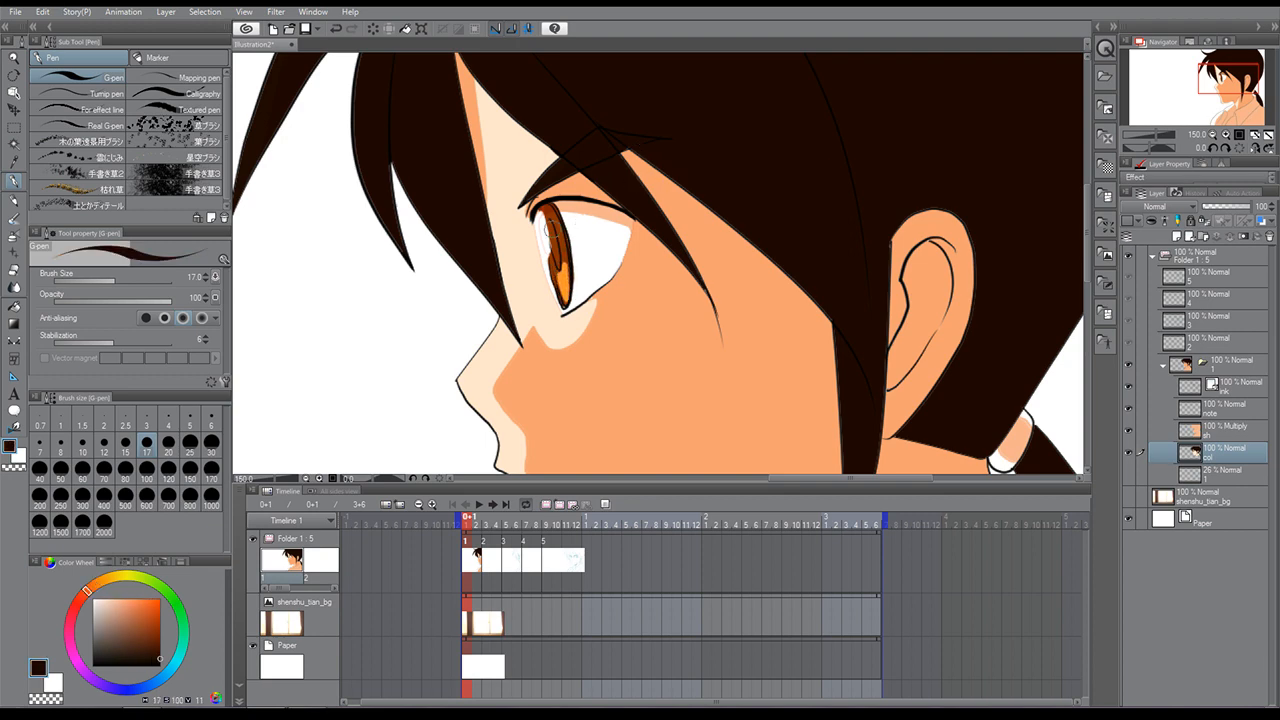
{"action": "mouse_move", "coordinate": [555, 255]}
{"action": "left_mouse_down"}
{"action": "mouse_move", "coordinate": [558, 272]}
{"action": "mouse_move", "coordinate": [552, 218]}
{"action": "mouse_move", "coordinate": [567, 297]}
{"action": "left_mouse_up"}
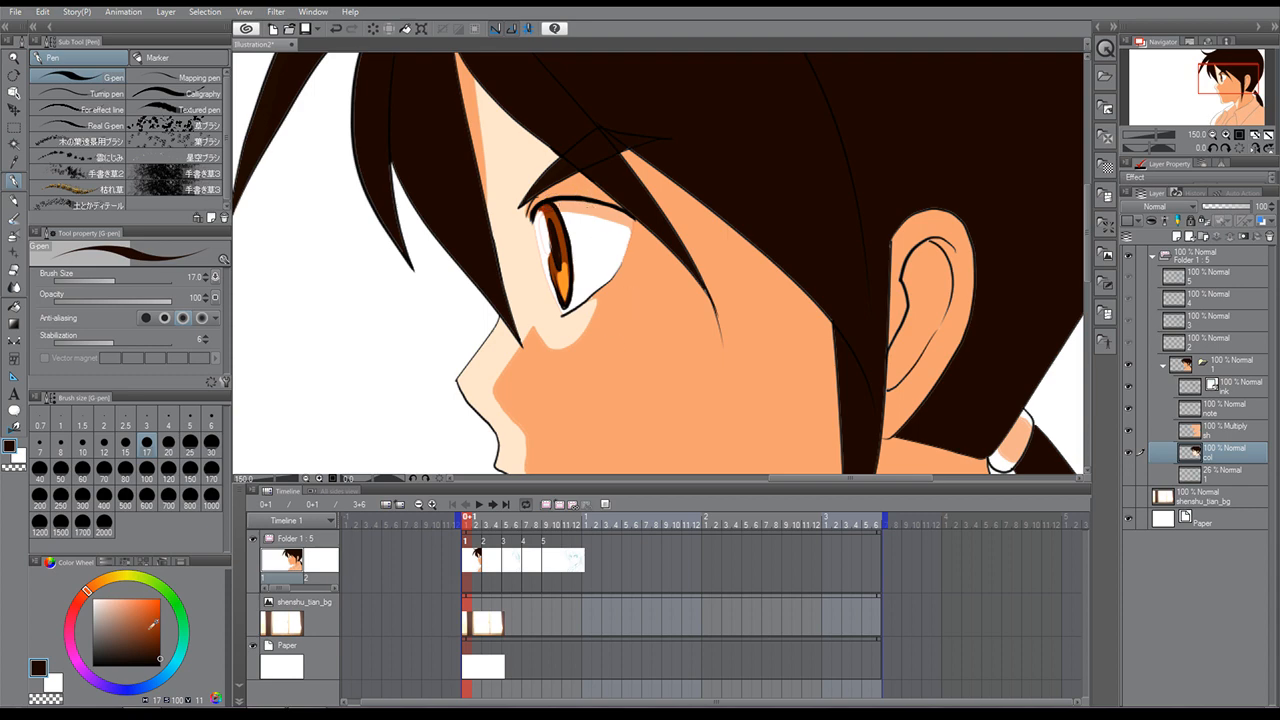
{"action": "left_click", "coordinate": [160, 609]}
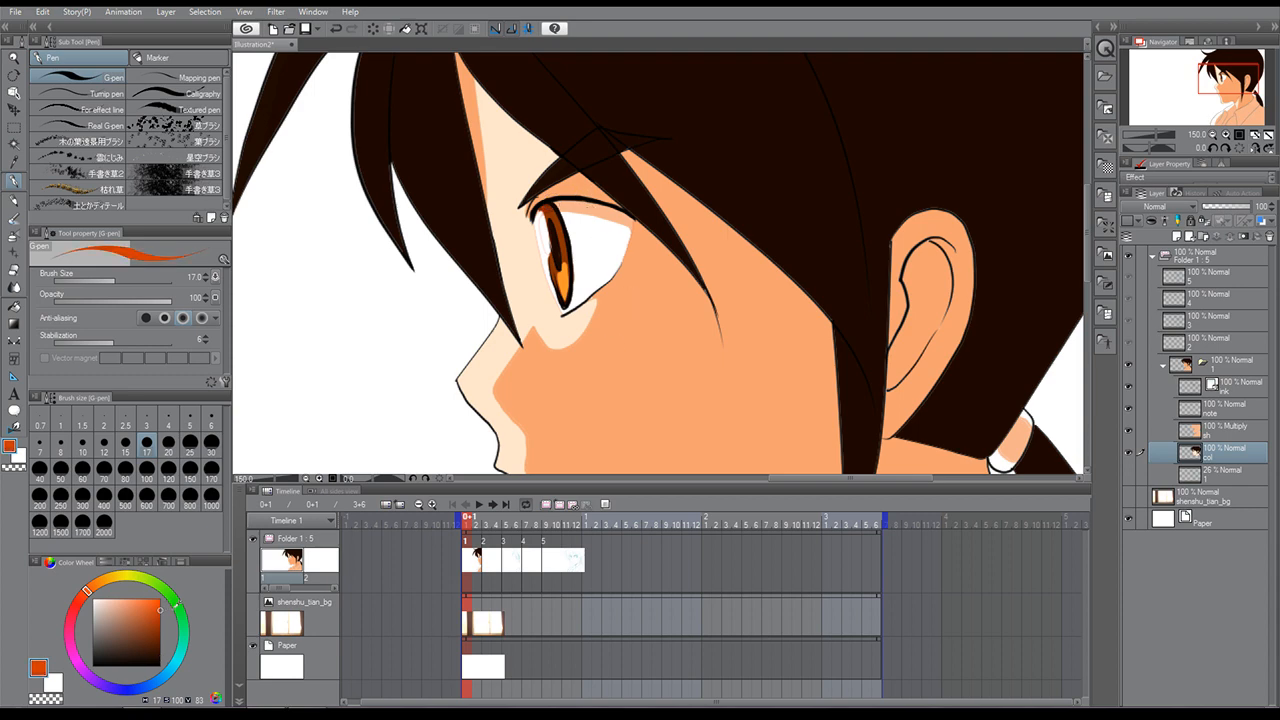
{"action": "left_click", "coordinate": [569, 239], "text": "alt"}
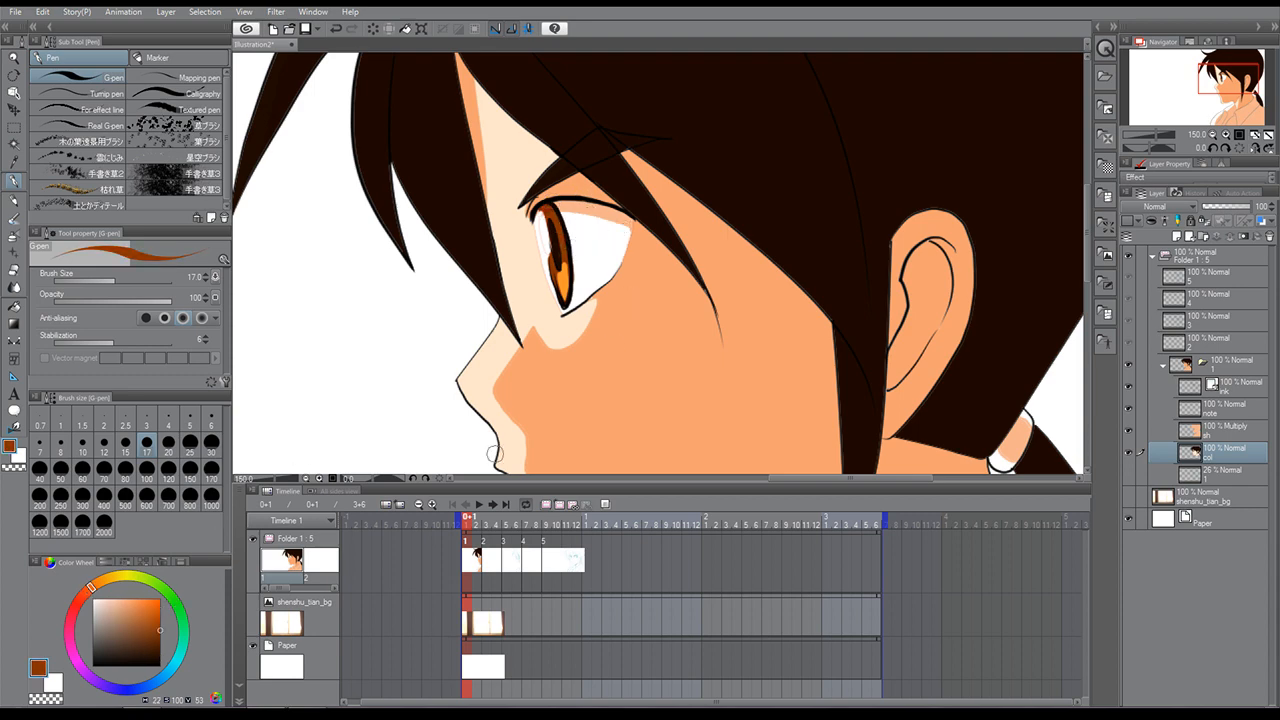
Show the shenshu_tian_bg background layer behind the whole drawing and make the sh layer active.
{"action": "left_click", "coordinate": [1210, 136]}
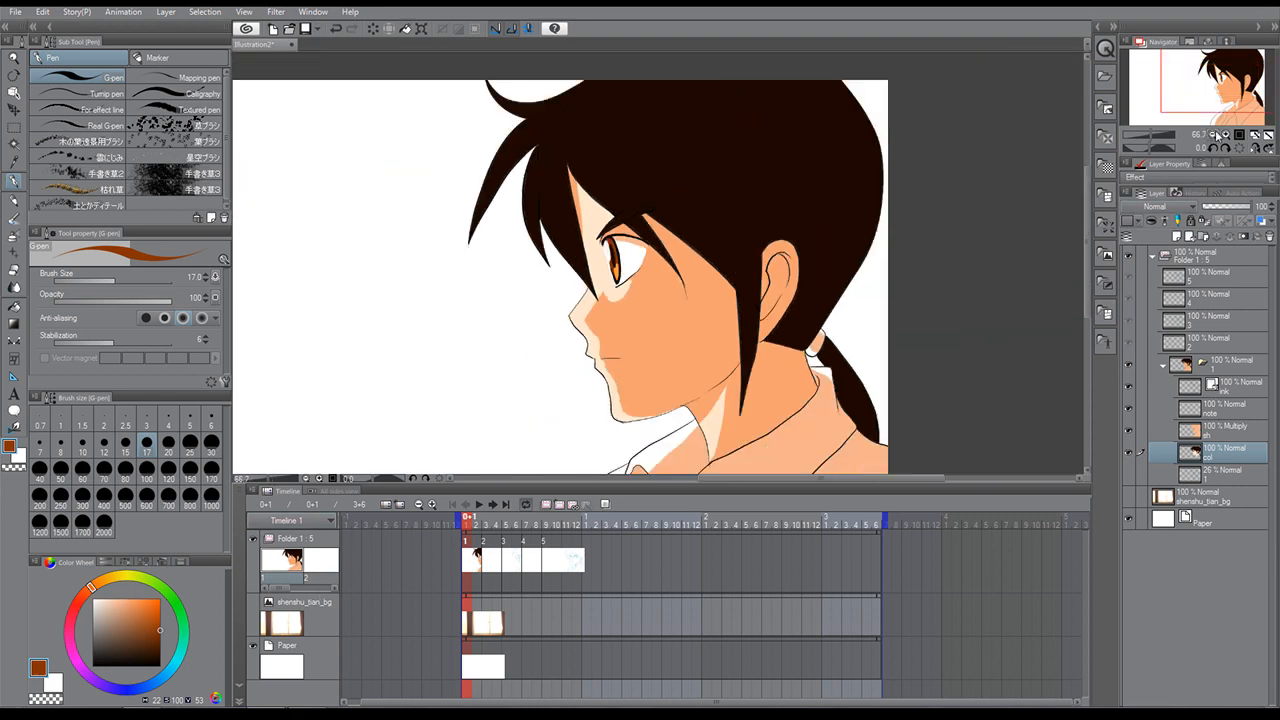
{"action": "left_click", "coordinate": [1210, 136]}
{"action": "left_click_drag", "start_coordinate": [1211, 83], "coordinate": [1212, 87]}
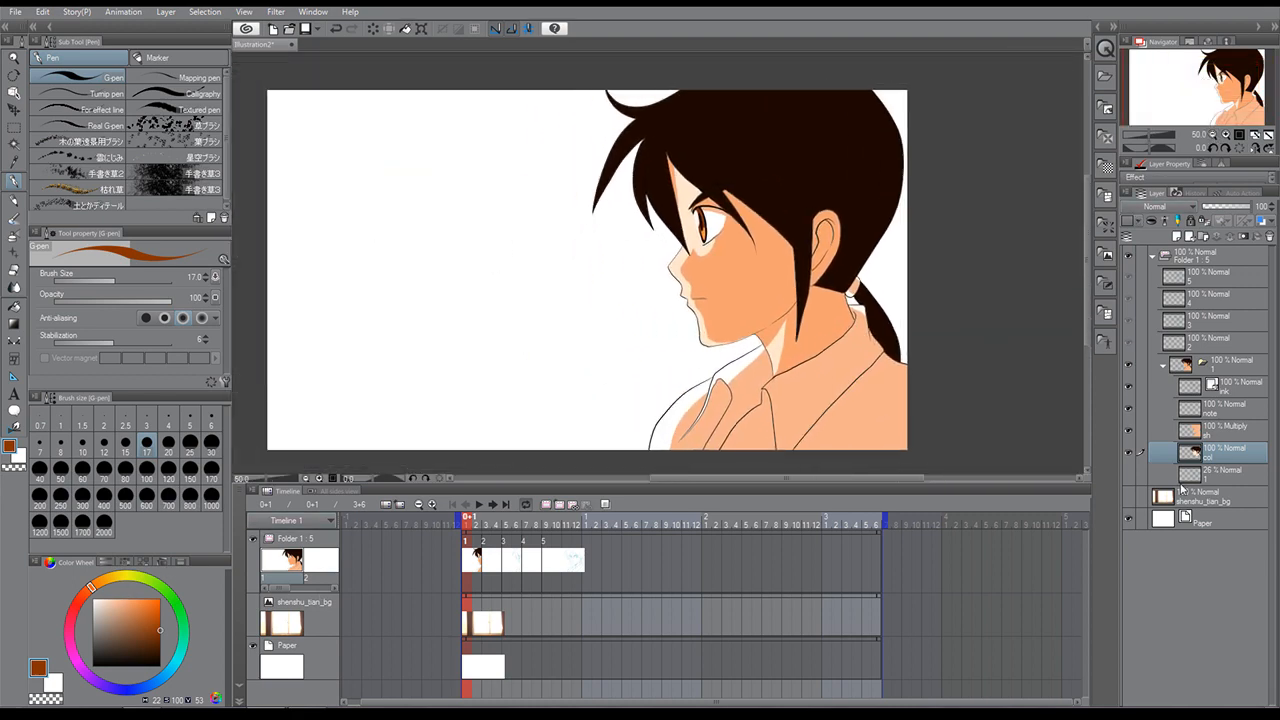
{"action": "left_click", "coordinate": [1130, 495]}
{"action": "left_click", "coordinate": [1218, 438]}
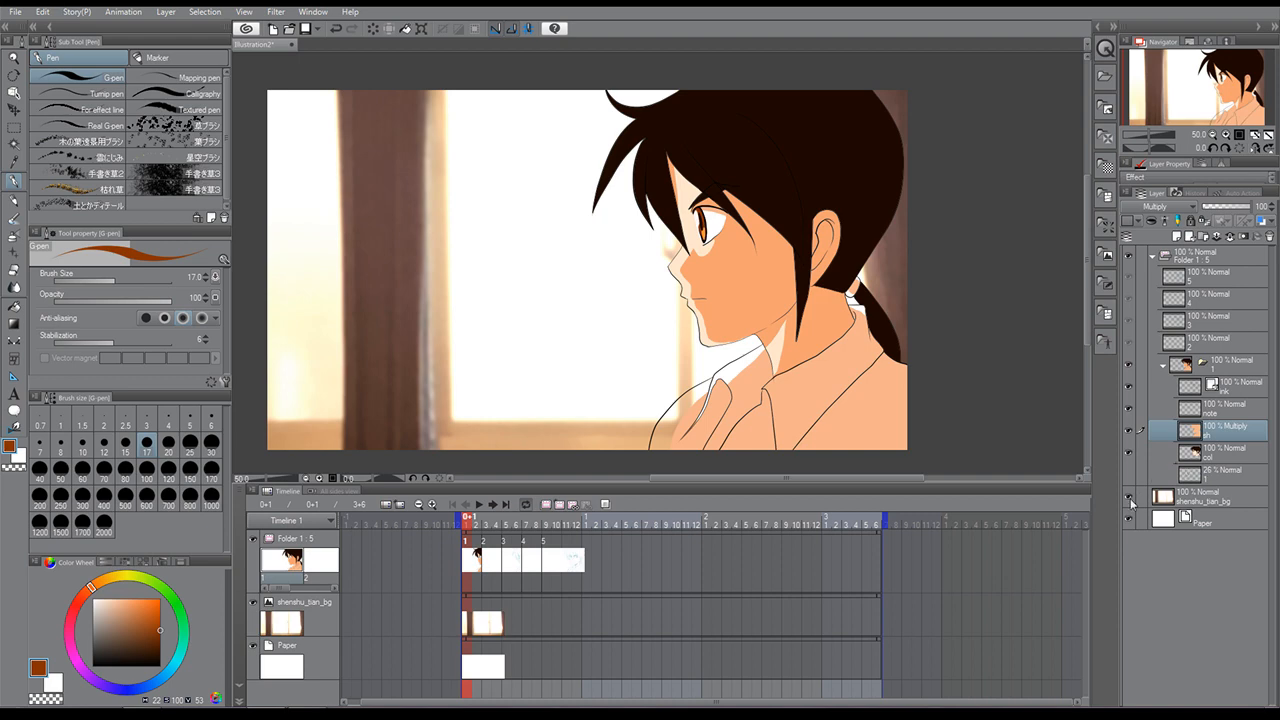
Hide the shenshu_tian_bg and sh layers and prepare a pale cream fill (H 22, S 10, V 100) on the col layer.
{"action": "left_click", "coordinate": [1130, 496]}
{"action": "left_click", "coordinate": [1210, 452]}
{"action": "left_click", "coordinate": [750, 382], "text": "alt"}
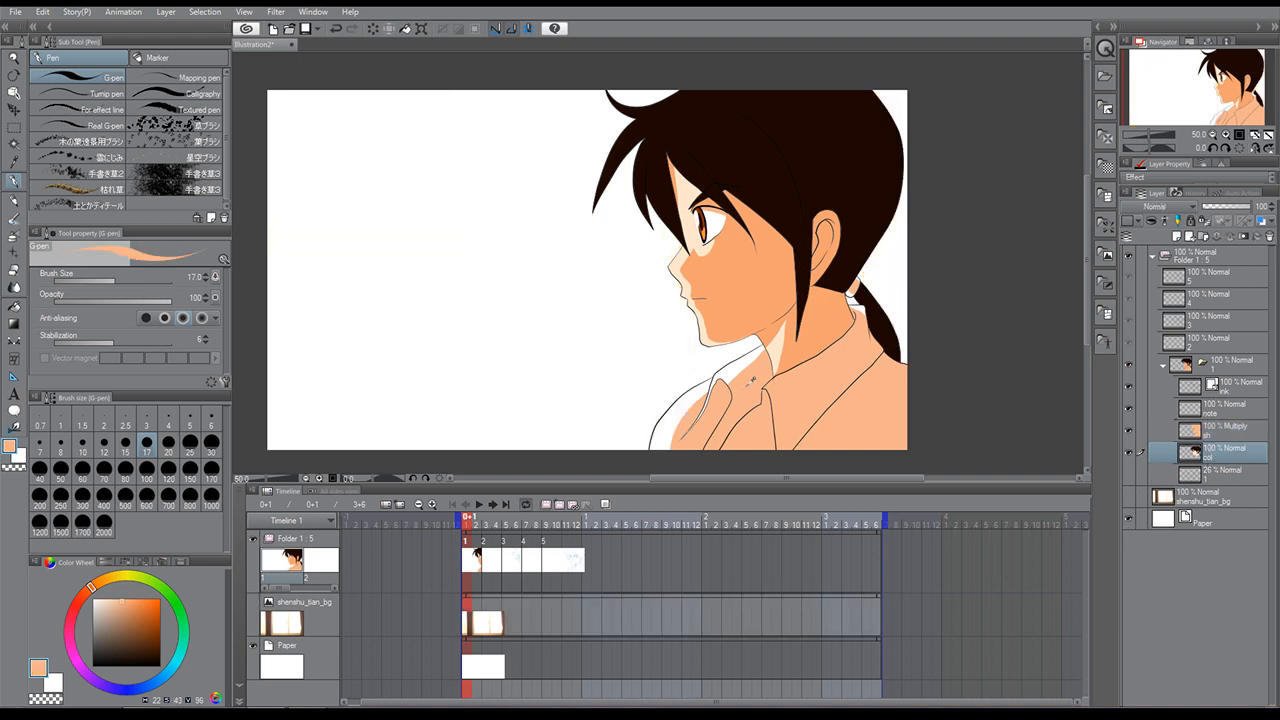
{"action": "left_click", "coordinate": [101, 600]}
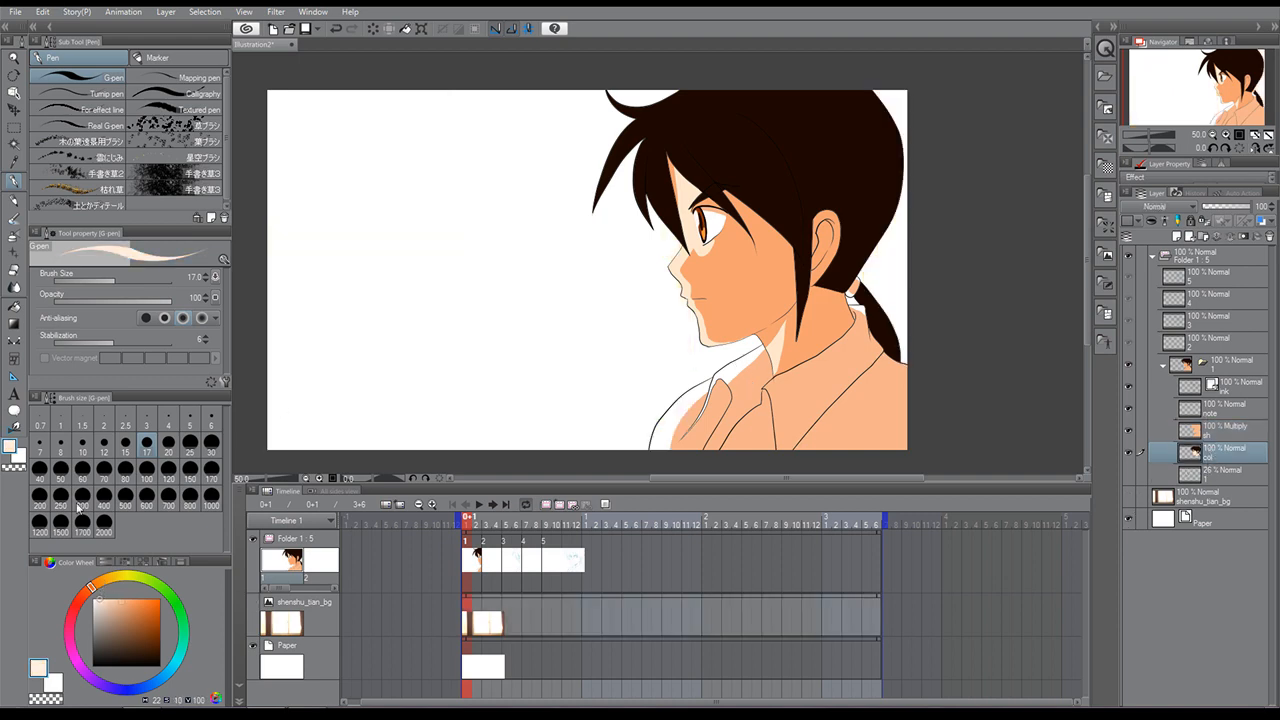
{"action": "left_click", "coordinate": [15, 309]}
{"action": "left_click", "coordinate": [1130, 431]}
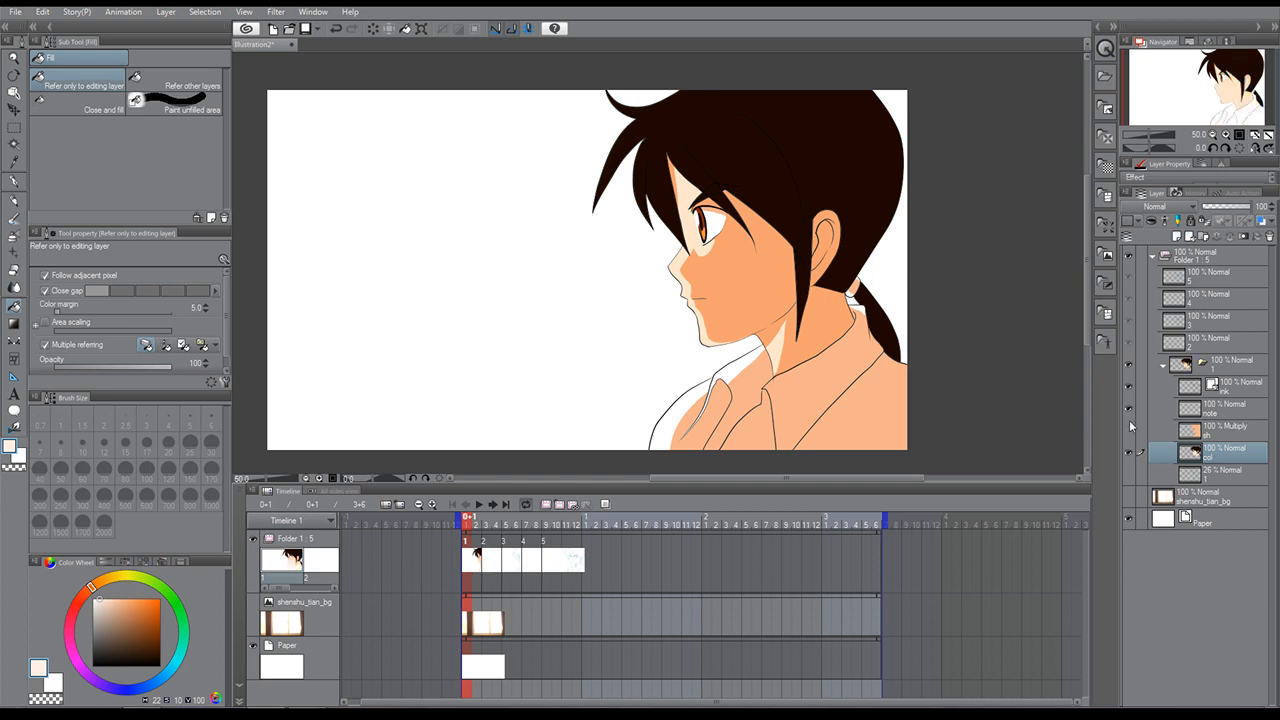
Fill all the shirt and collar sections of cel 1 with the pale cream.
{"action": "left_click", "coordinate": [820, 389]}
{"action": "left_click", "coordinate": [848, 412]}
{"action": "left_click", "coordinate": [758, 424]}
{"action": "left_click", "coordinate": [752, 372]}
{"action": "left_click", "coordinate": [695, 425]}
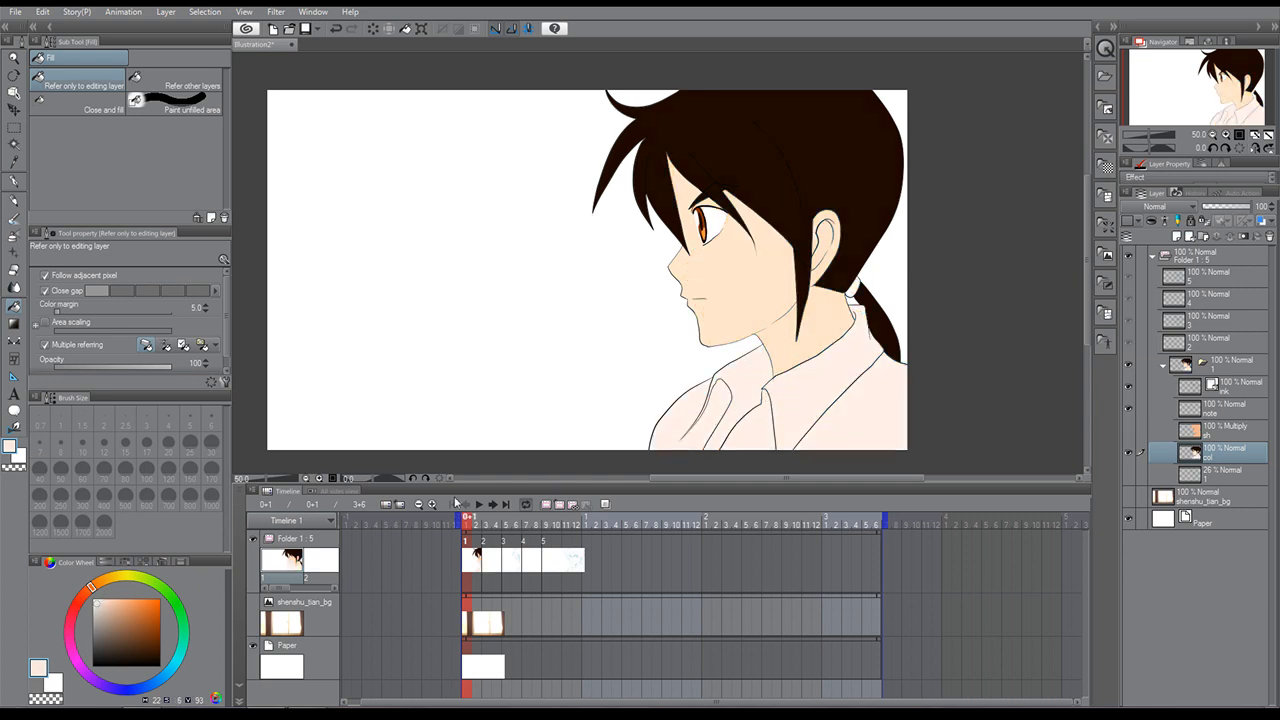
Refill every shirt and collar section on the col layer with a light warm grey (H 22, S 6, V 93).
{"action": "left_click", "coordinate": [838, 399]}
{"action": "left_click", "coordinate": [848, 412]}
{"action": "left_click", "coordinate": [742, 430]}
{"action": "left_click", "coordinate": [738, 368]}
{"action": "left_click", "coordinate": [705, 415]}
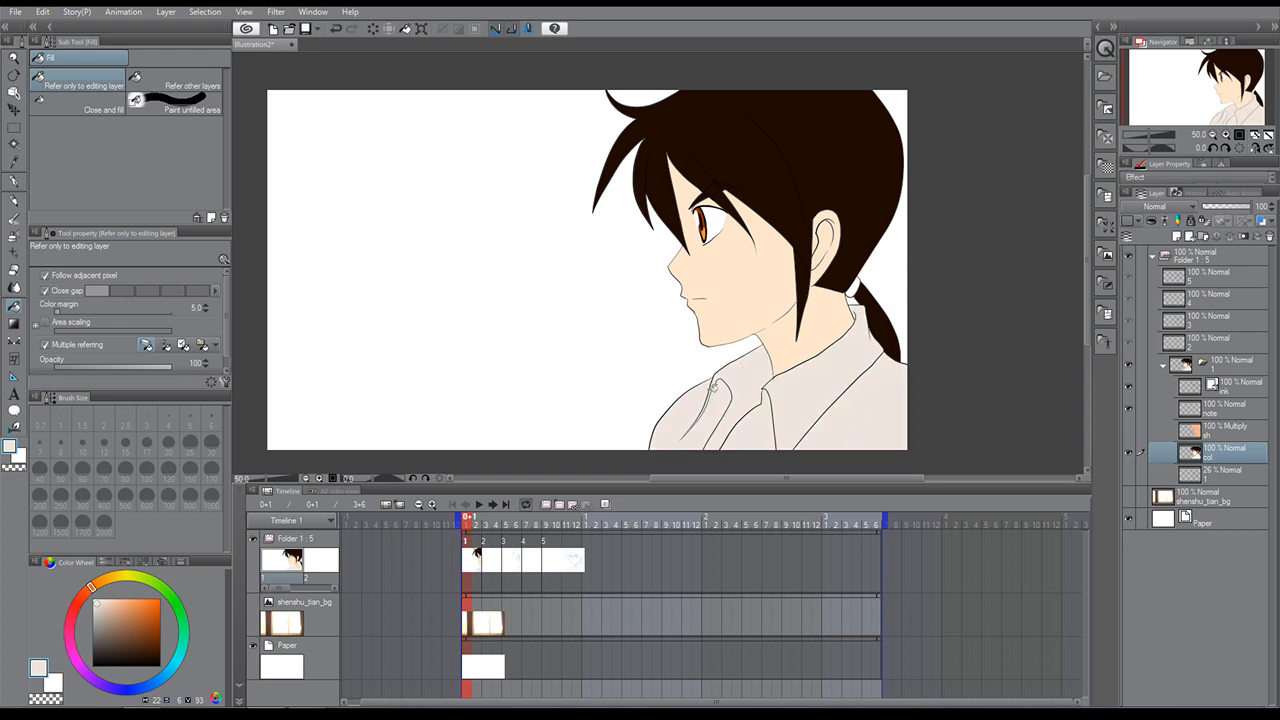
Show the shenshu_tian_bg and sh layers again, make sh the active layer and save the file.
{"action": "left_click", "coordinate": [1129, 494]}
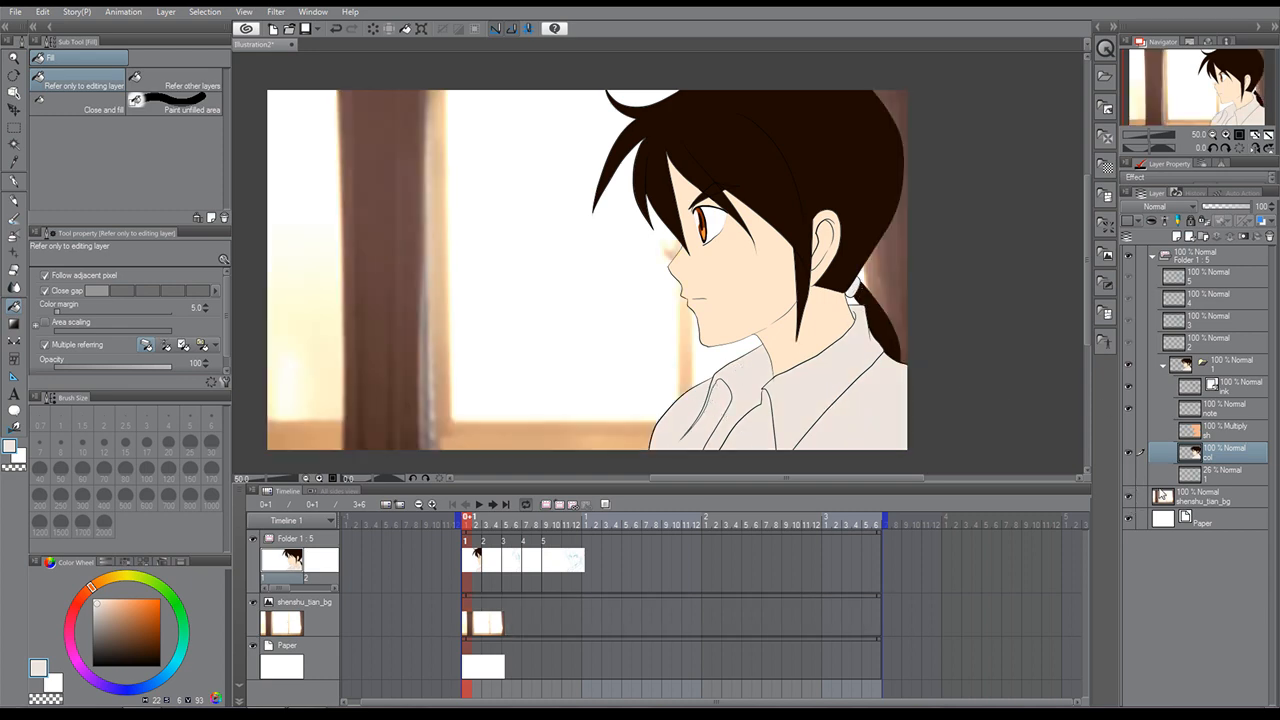
{"action": "left_click", "coordinate": [1129, 430]}
{"action": "left_click", "coordinate": [1230, 426]}
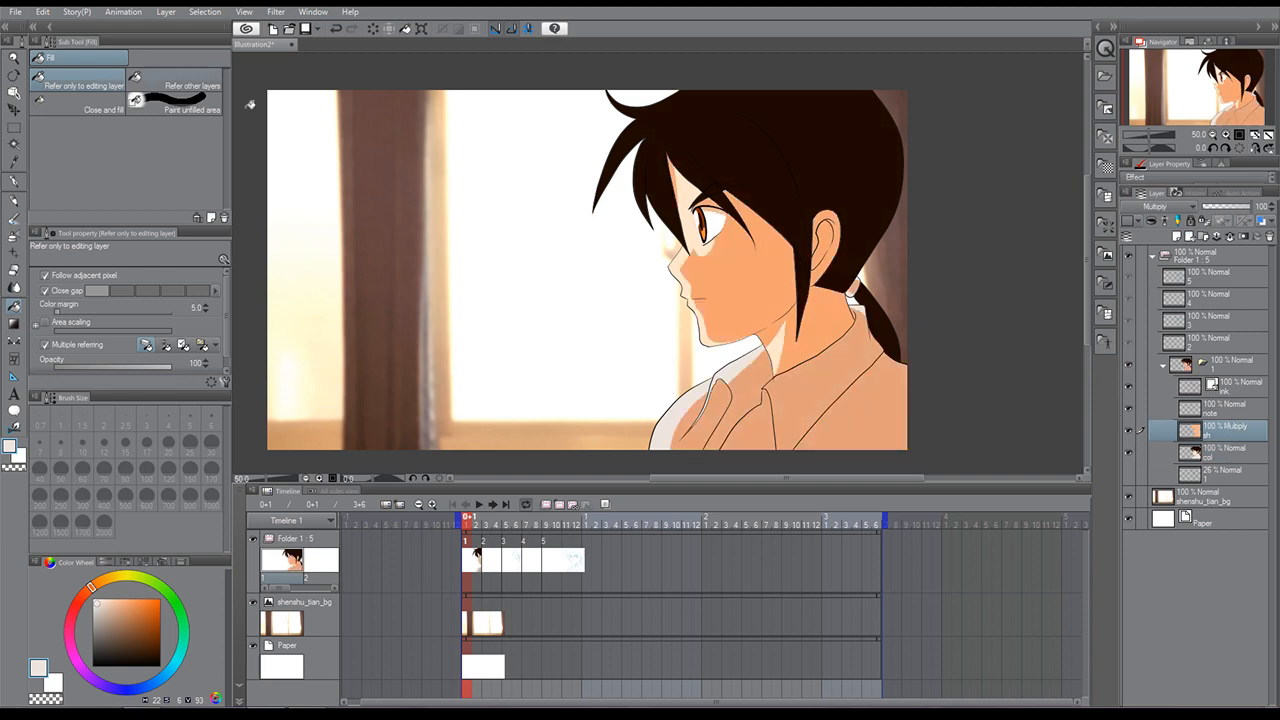
{"action": "left_click", "coordinate": [15, 11]}
{"action": "key", "text": "Escape"}
{"action": "key", "text": "ctrl+s"}
Play the animation from its first frame and check the individual cels on the timeline.
{"action": "mouse_move", "coordinate": [469, 530]}
{"action": "left_mouse_down"}
{"action": "mouse_move", "coordinate": [571, 528]}
{"action": "mouse_move", "coordinate": [466, 528]}
{"action": "mouse_move", "coordinate": [551, 528]}
{"action": "mouse_move", "coordinate": [540, 541]}
{"action": "mouse_move", "coordinate": [466, 528]}
{"action": "left_mouse_up"}
{"action": "left_click", "coordinate": [479, 504]}
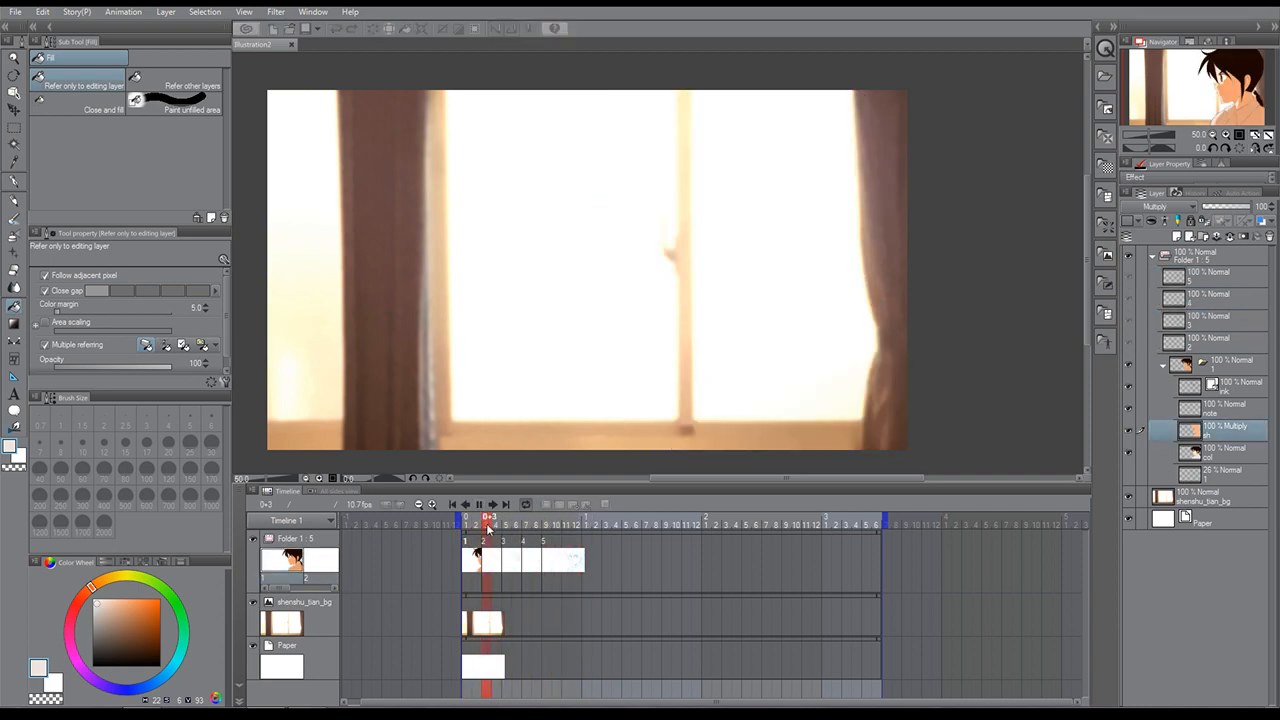
{"action": "left_click_drag", "start_coordinate": [512, 565], "coordinate": [497, 550]}
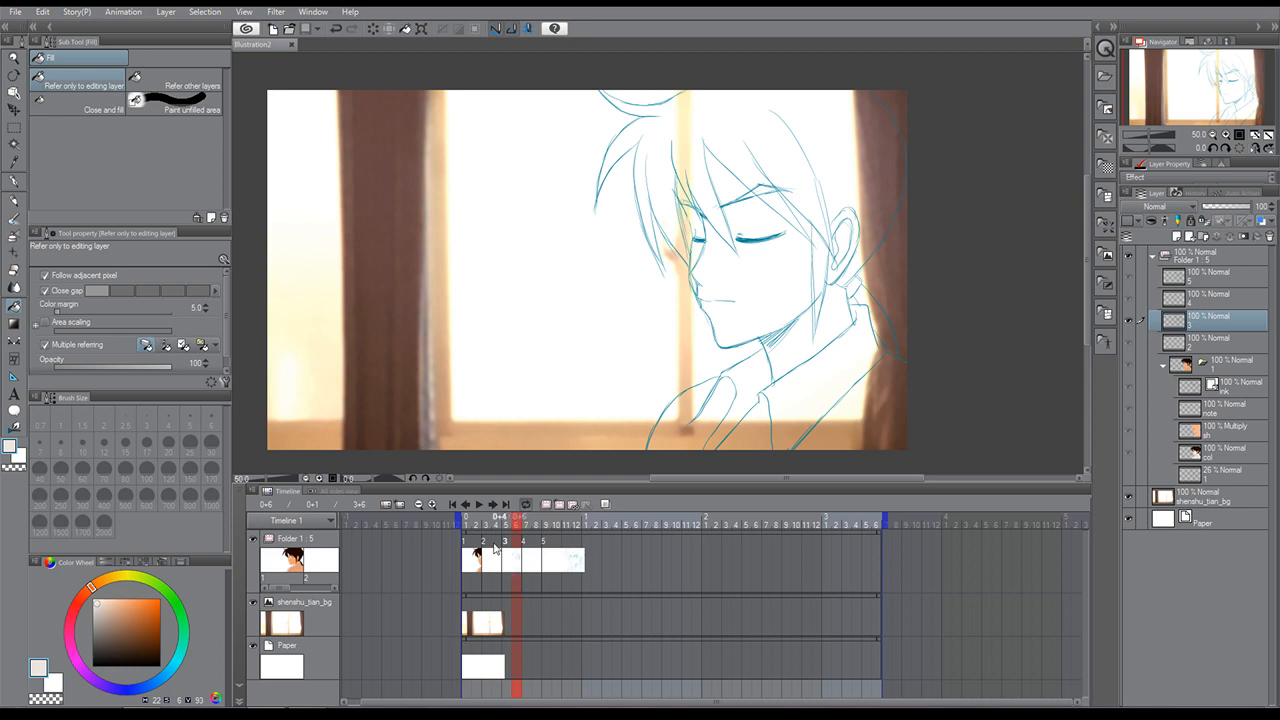
{"action": "left_click", "coordinate": [540, 556]}
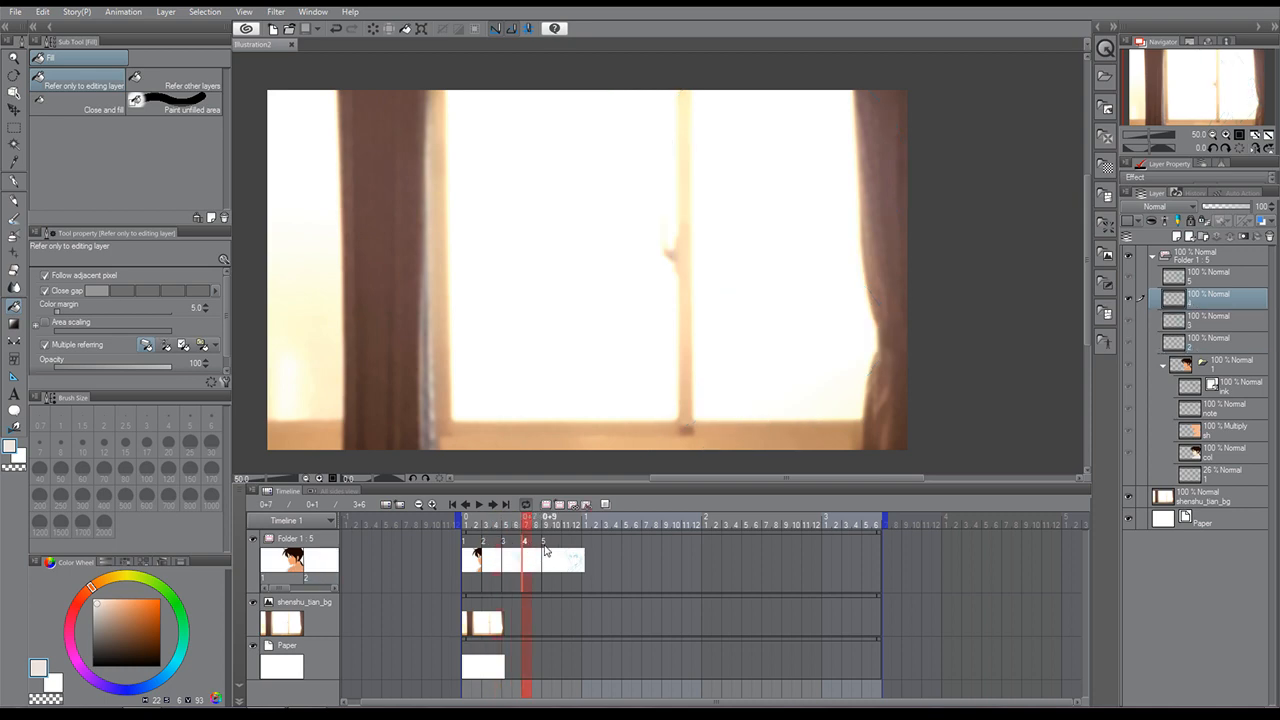
{"action": "left_click", "coordinate": [488, 552]}
{"action": "left_click", "coordinate": [506, 552]}
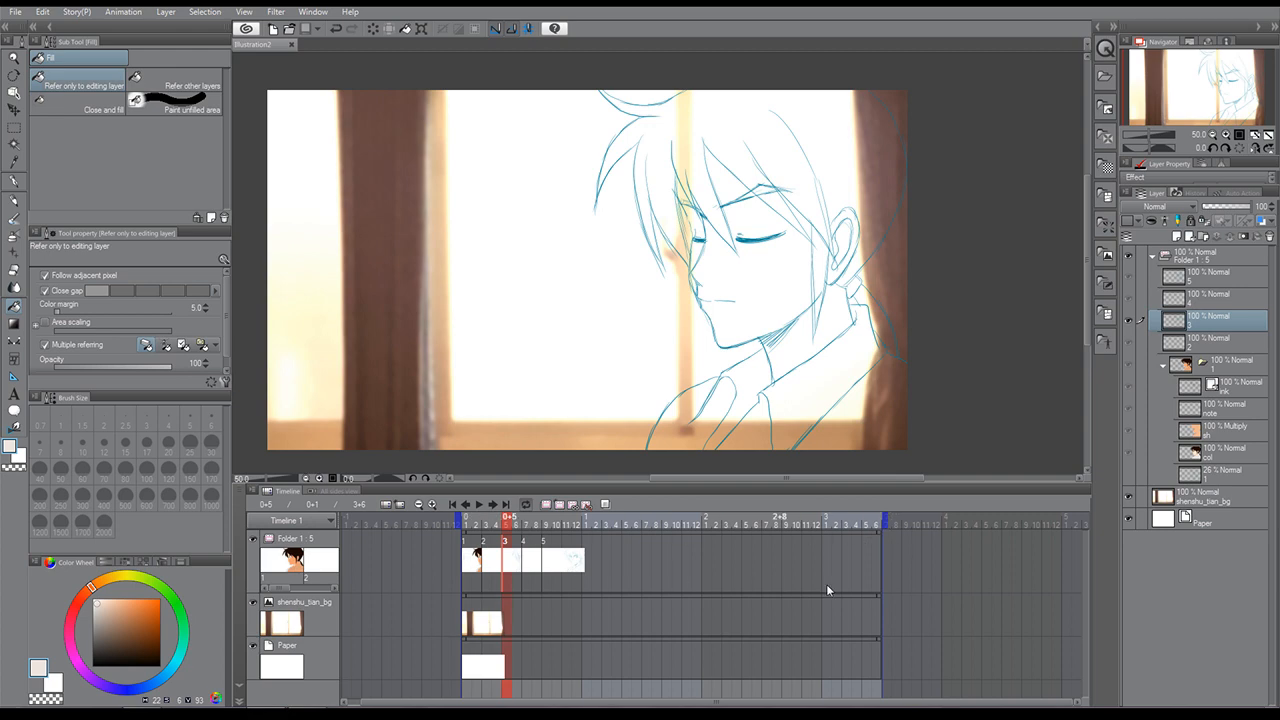
{"action": "left_click", "coordinate": [15, 12]}
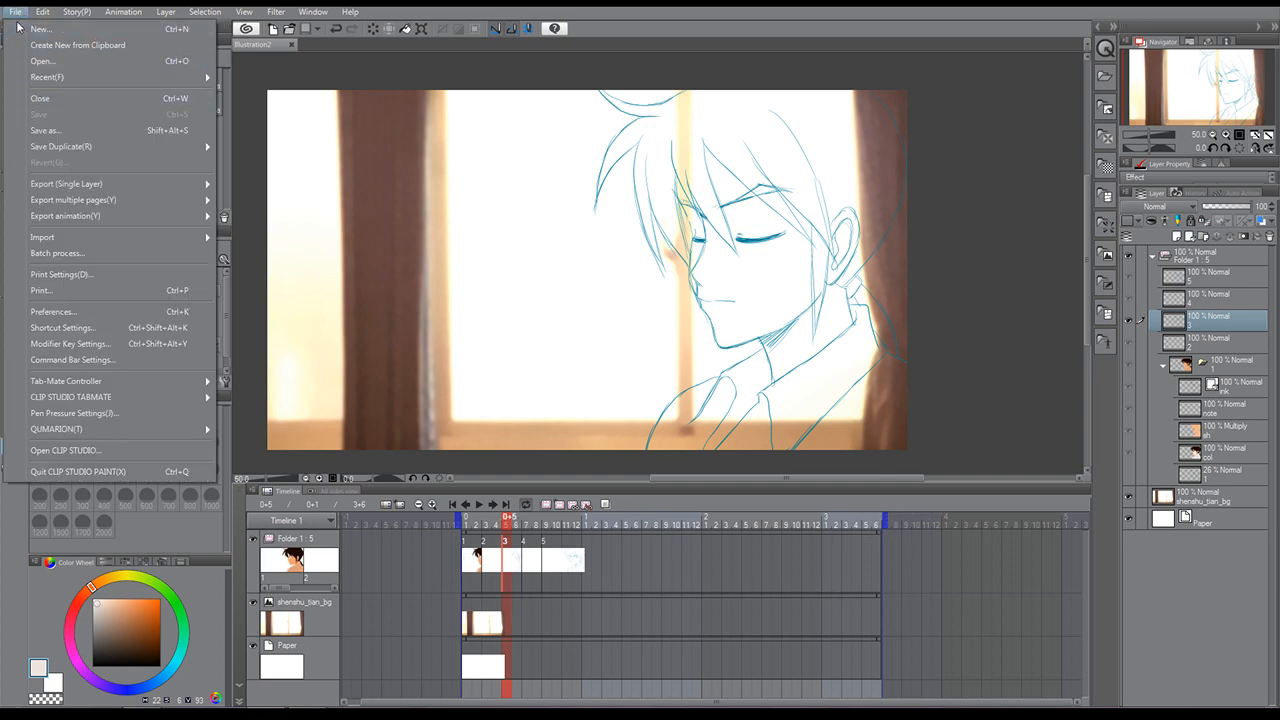
{"action": "left_click", "coordinate": [16, 13]}
Switch to the G-pen, collapse cel 1's layer folder and make cel 3's sketch layer active.
{"action": "left_click", "coordinate": [14, 183]}
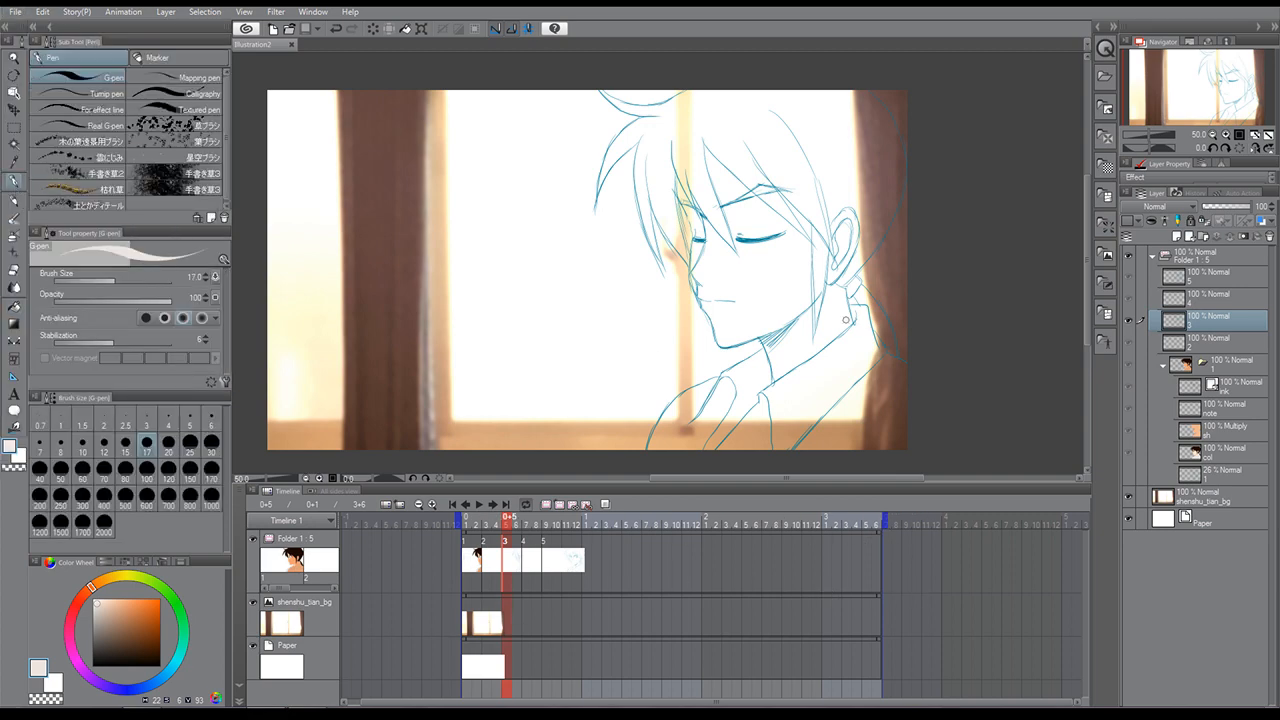
{"action": "left_click", "coordinate": [1220, 366]}
{"action": "left_click", "coordinate": [1163, 366]}
{"action": "left_click", "coordinate": [1215, 344]}
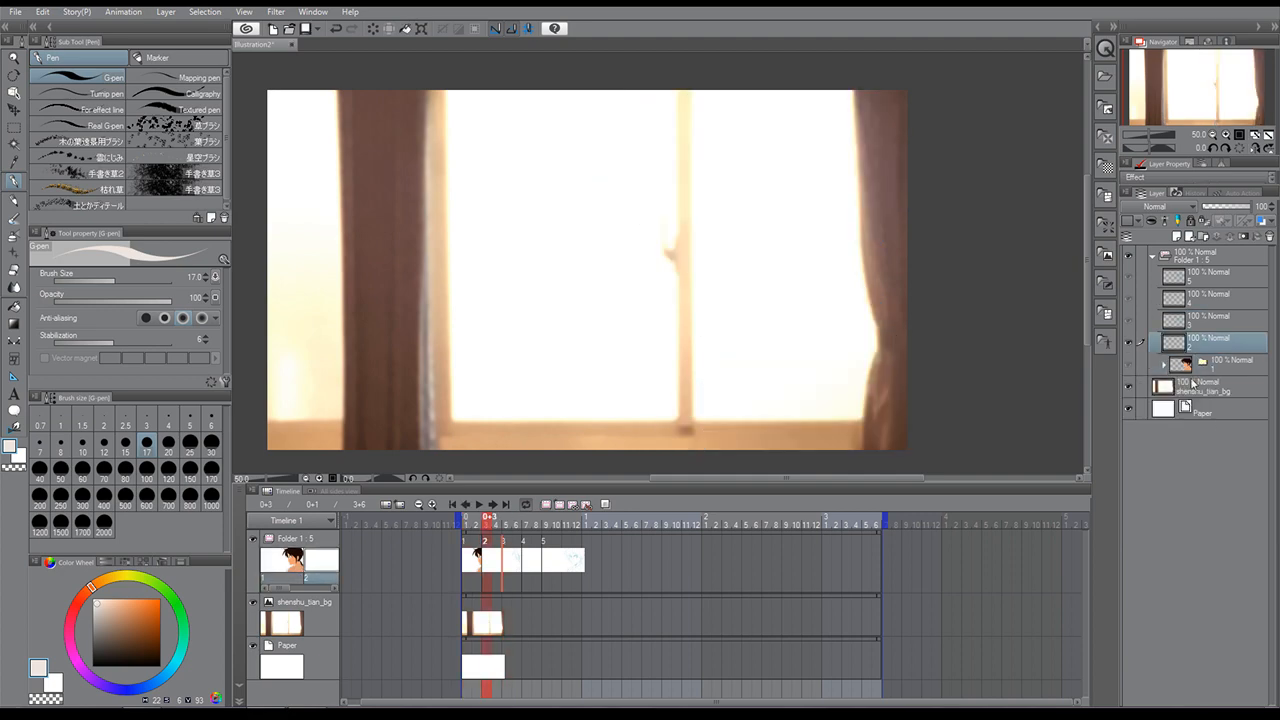
{"action": "left_click", "coordinate": [1185, 322]}
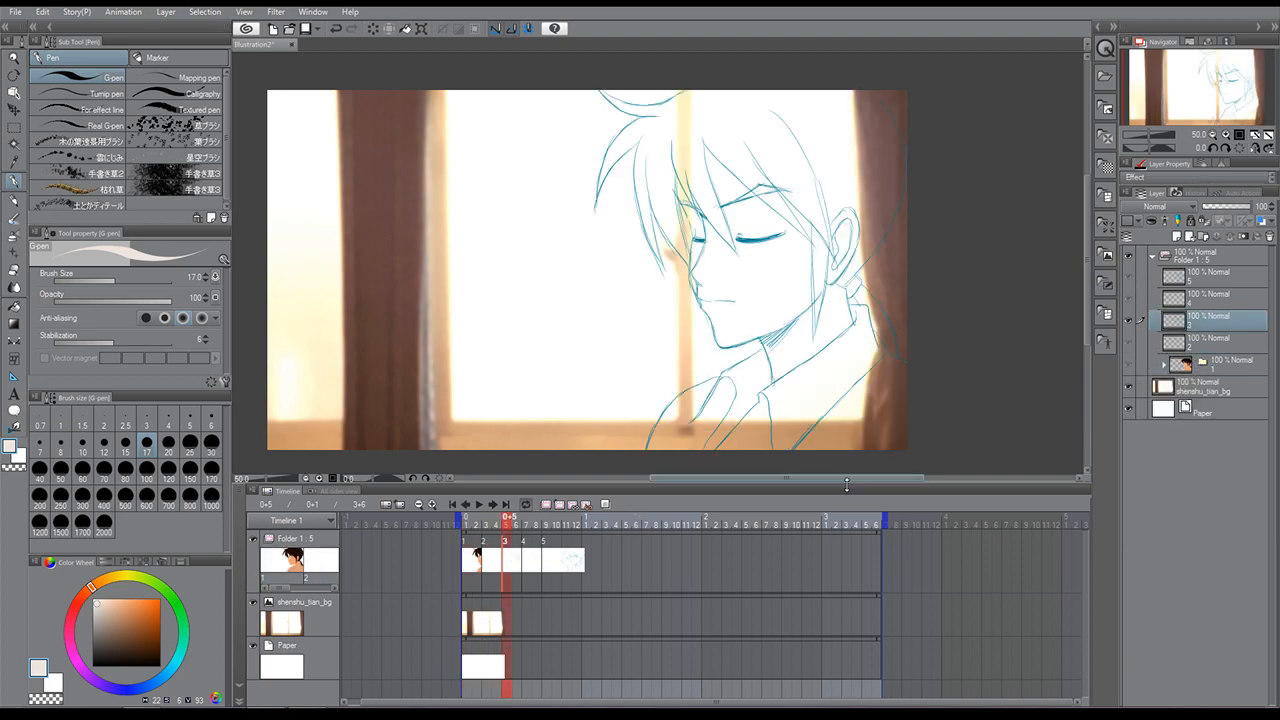
Put cel 3's sketch layer inside a new layer folder named 3, save the file and reselect the sketch layer.
{"action": "left_click", "coordinate": [1203, 237]}
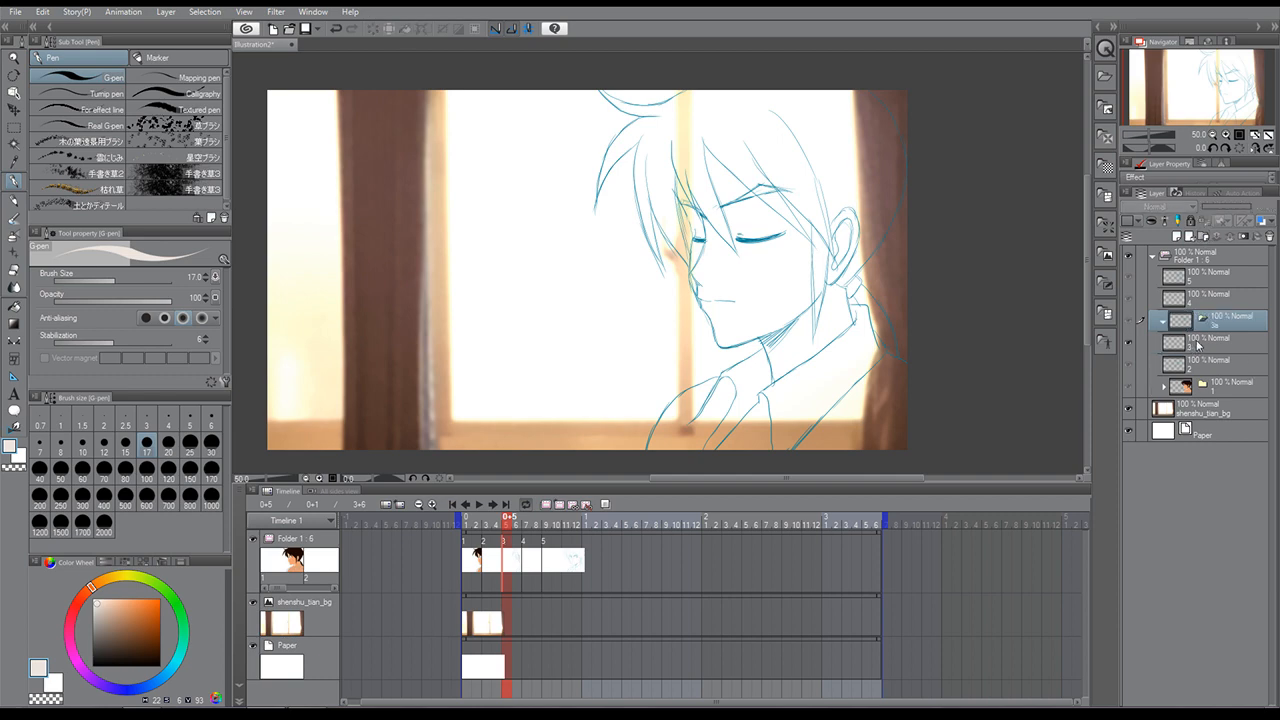
{"action": "left_click_drag", "start_coordinate": [1199, 346], "coordinate": [1215, 330]}
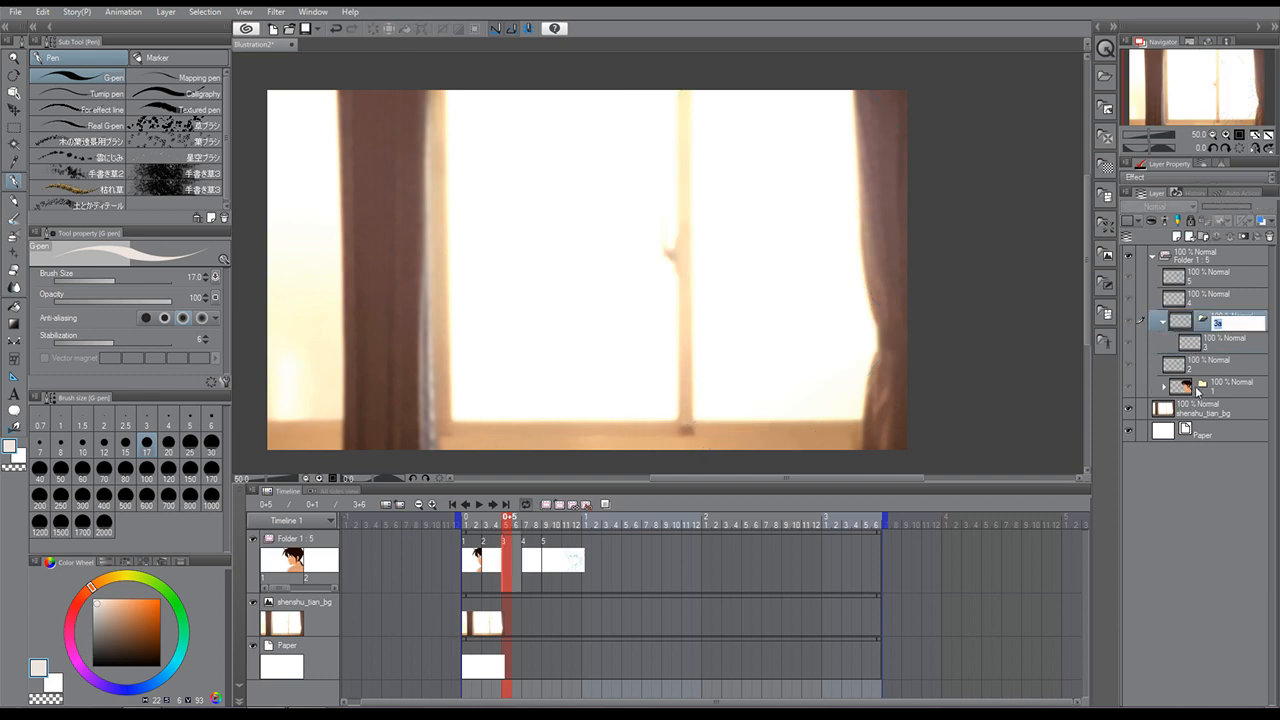
{"action": "key", "text": "Return"}
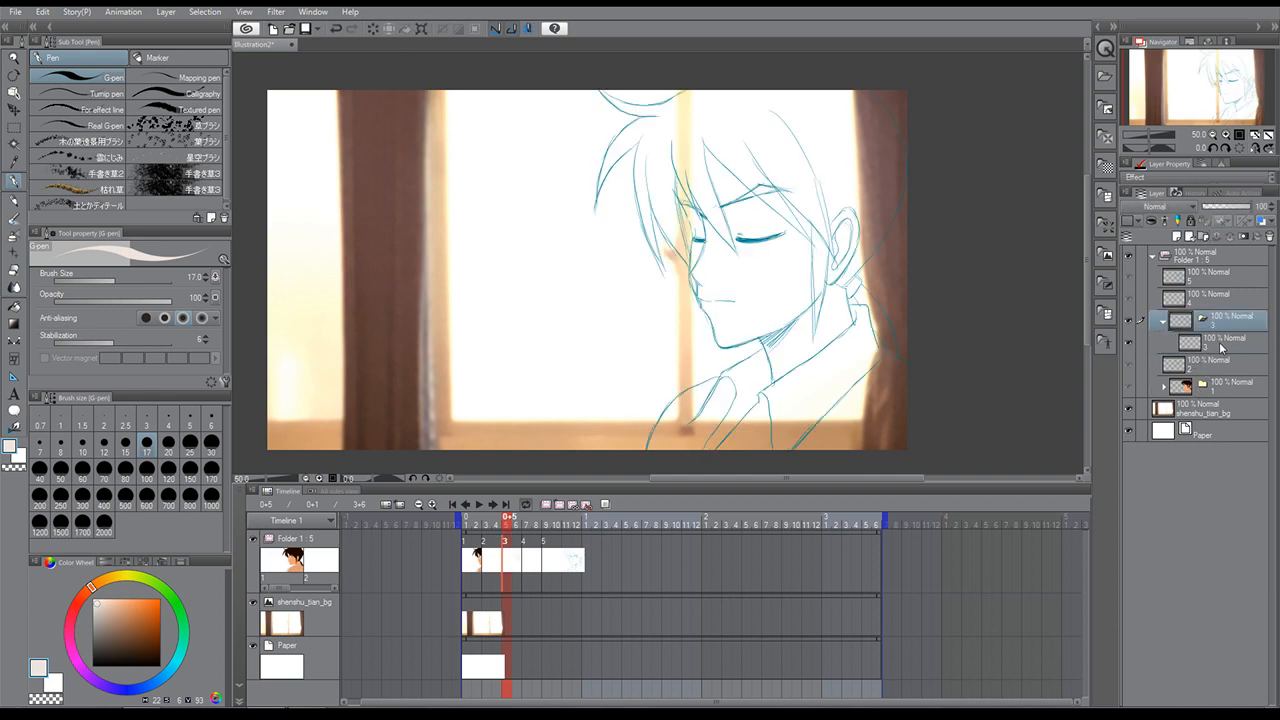
{"action": "left_click", "coordinate": [18, 15]}
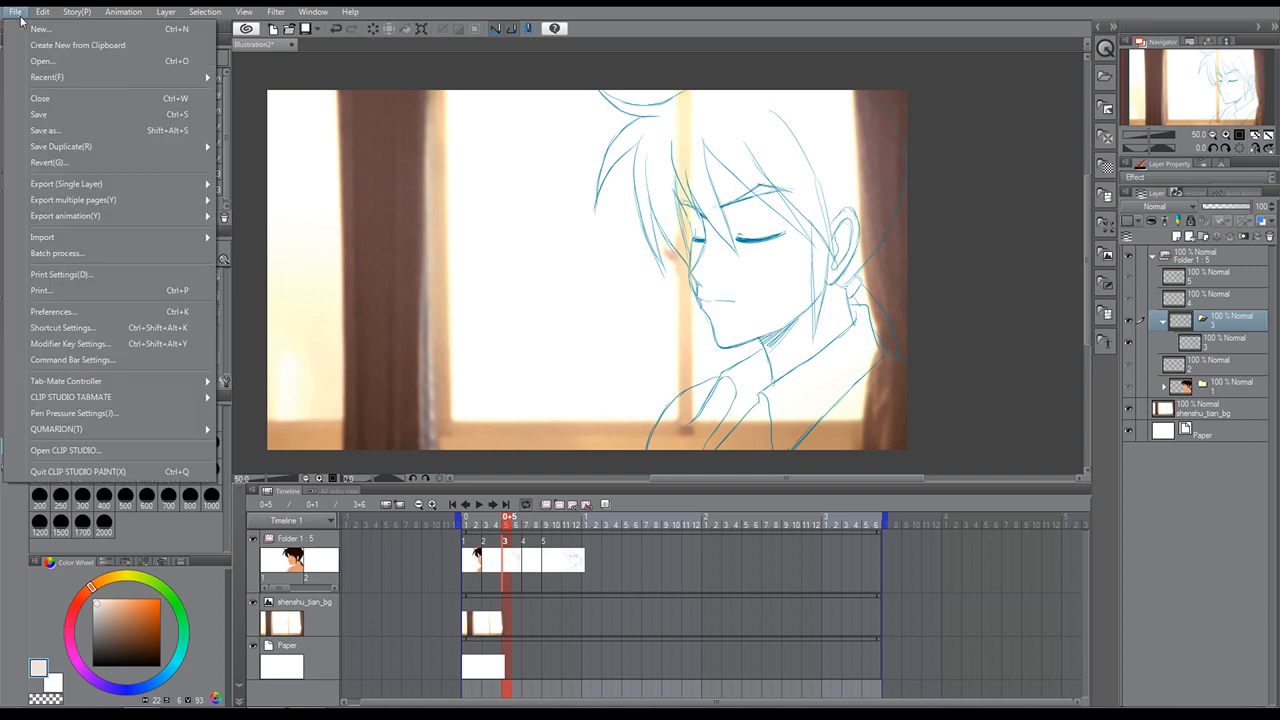
{"action": "left_click", "coordinate": [46, 115]}
{"action": "left_click", "coordinate": [1215, 343]}
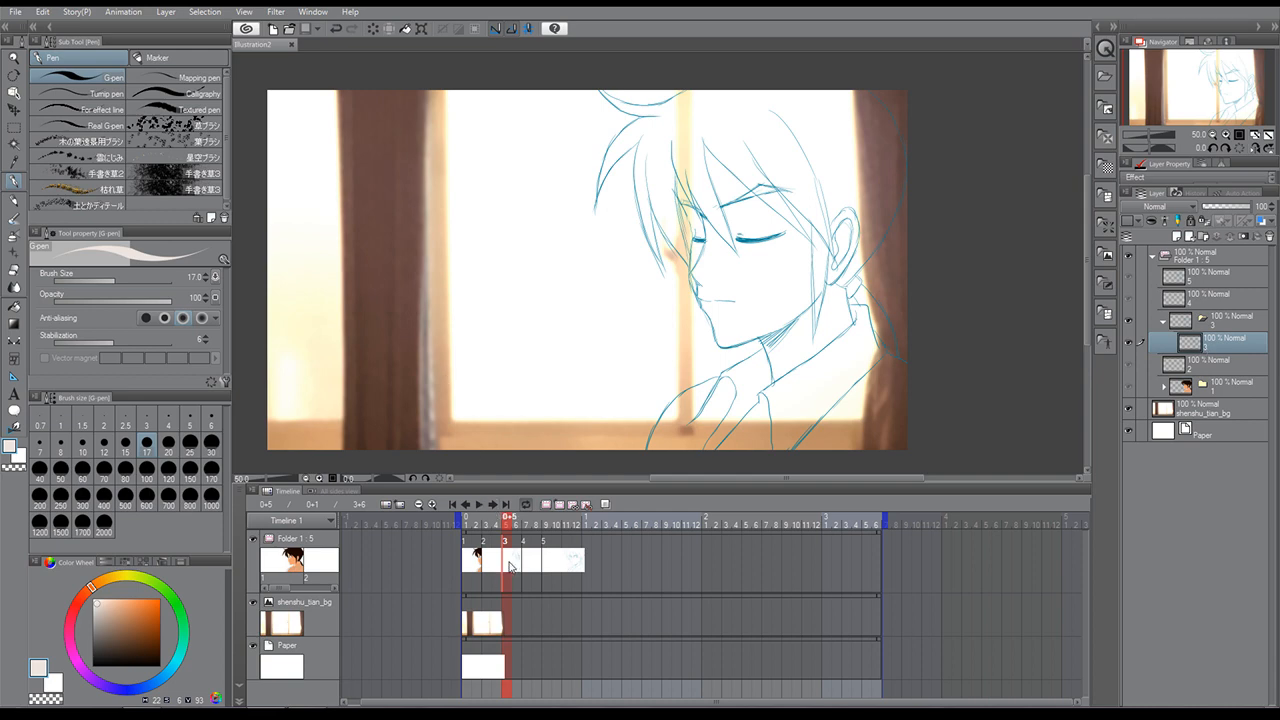
Scrub the timeline from cel 1 through cel 5 and back to the first frame.
{"action": "left_click", "coordinate": [465, 533]}
{"action": "left_click_drag", "start_coordinate": [465, 533], "coordinate": [546, 537]}
{"action": "left_click_drag", "start_coordinate": [566, 537], "coordinate": [466, 537]}
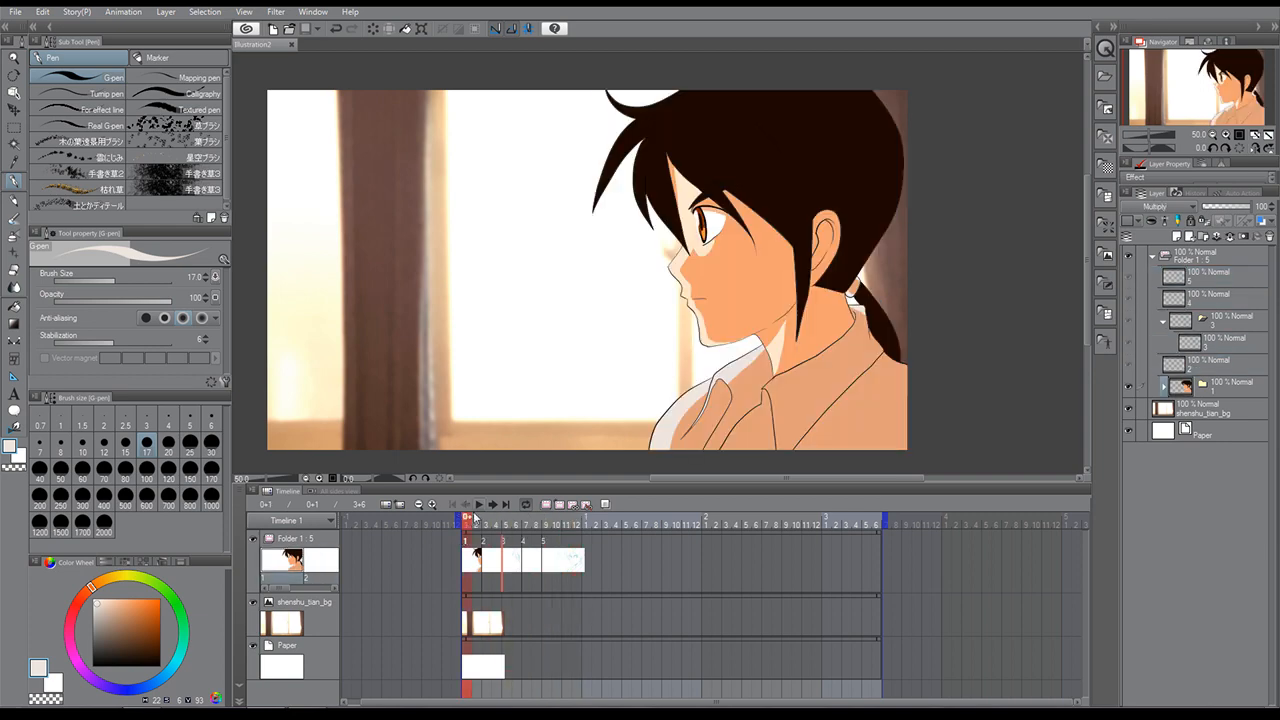
Export the animation as the animated GIF Illustration2.gif in the Mystic Shenshu folder with a larger output width.
{"action": "left_click", "coordinate": [15, 13]}
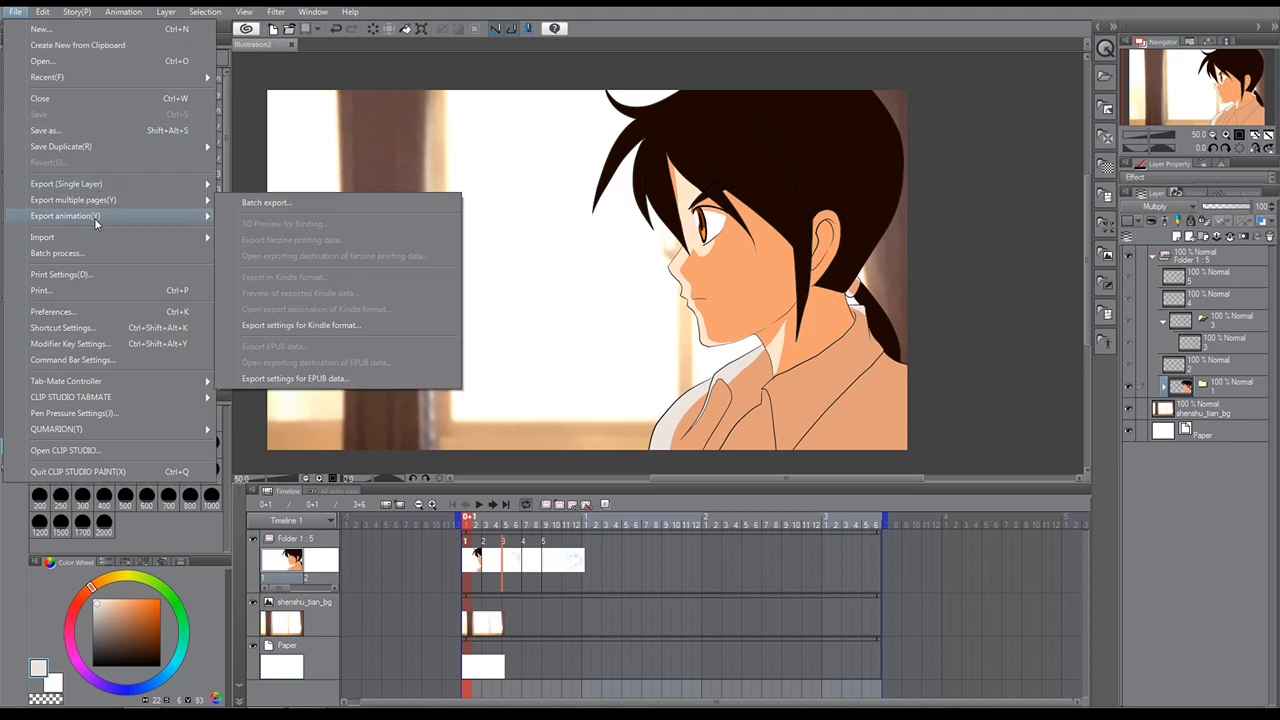
{"action": "mouse_move", "coordinate": [148, 219]}
{"action": "left_click", "coordinate": [272, 236]}
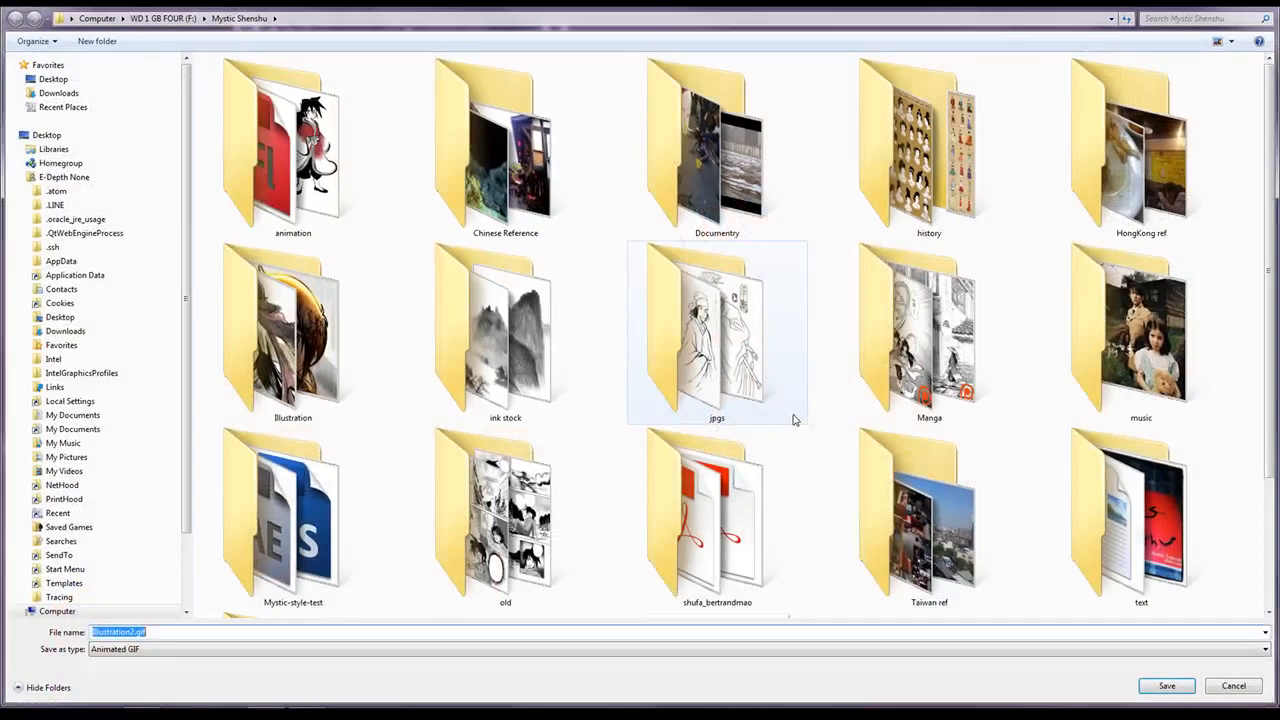
{"action": "left_click", "coordinate": [1162, 688]}
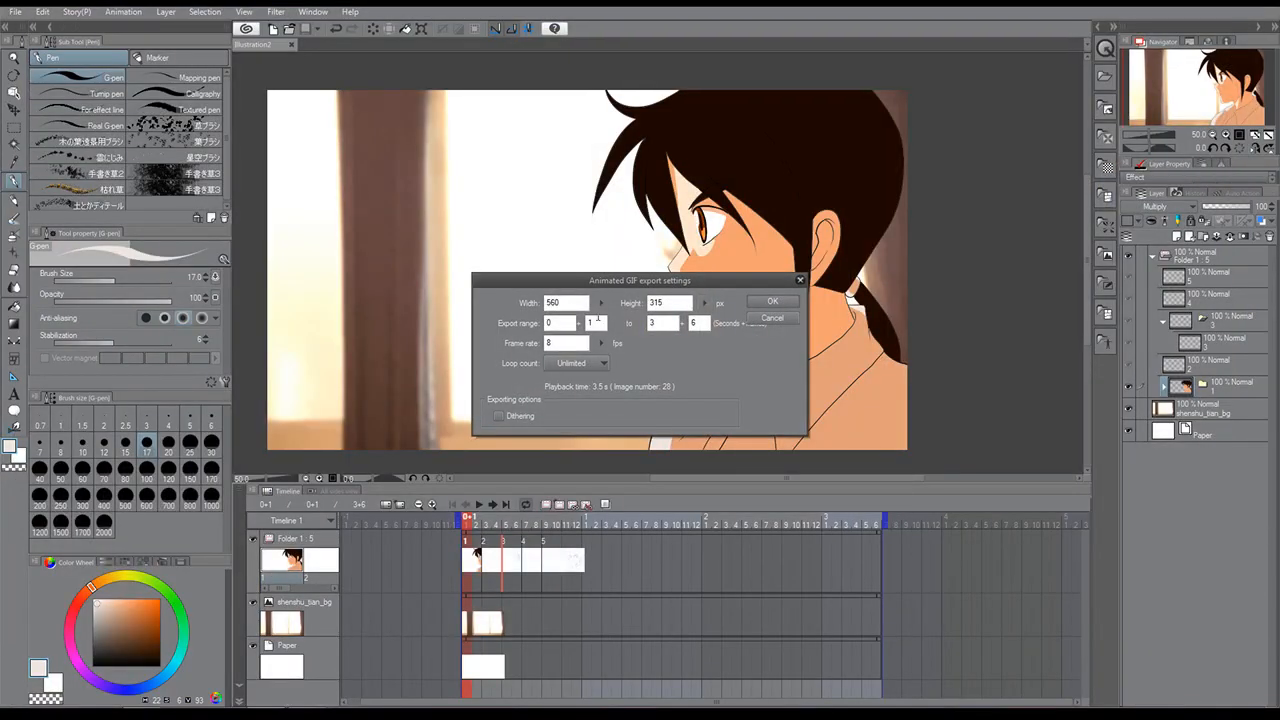
{"action": "double_click", "coordinate": [548, 303]}
{"action": "type", "text": "1"}
{"action": "left_click", "coordinate": [772, 301]}
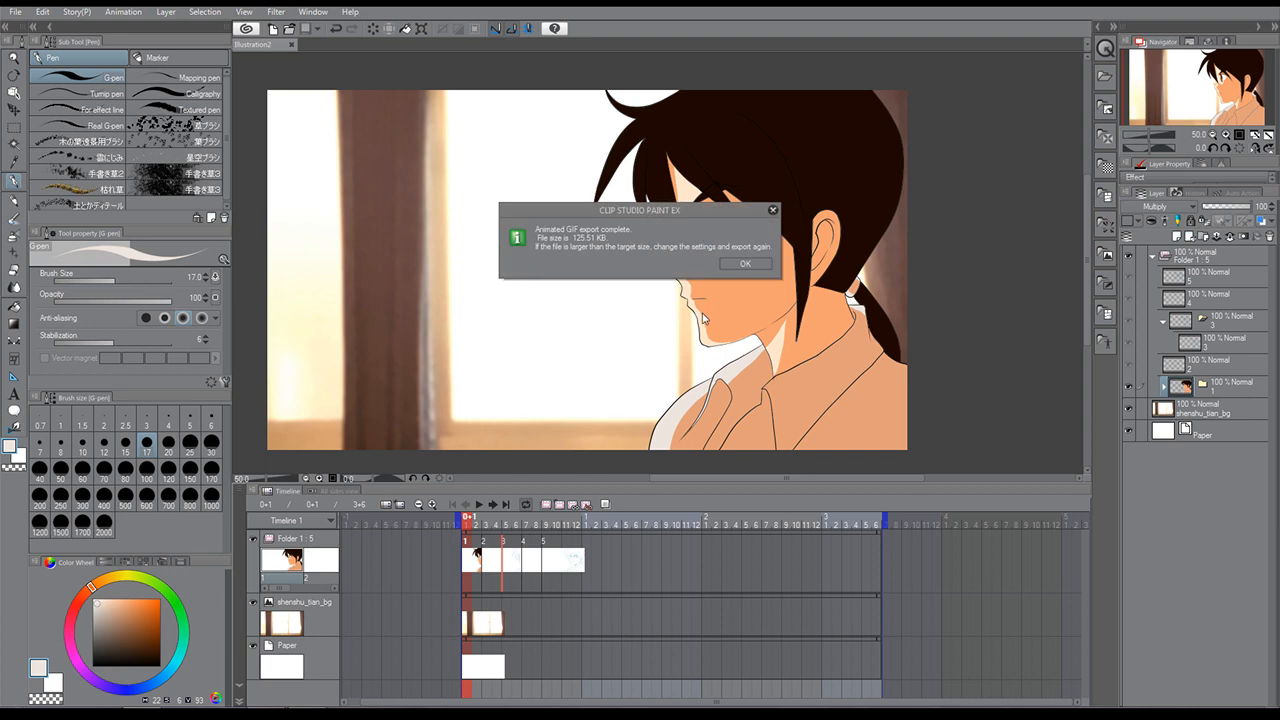
{"action": "key", "text": "Return"}
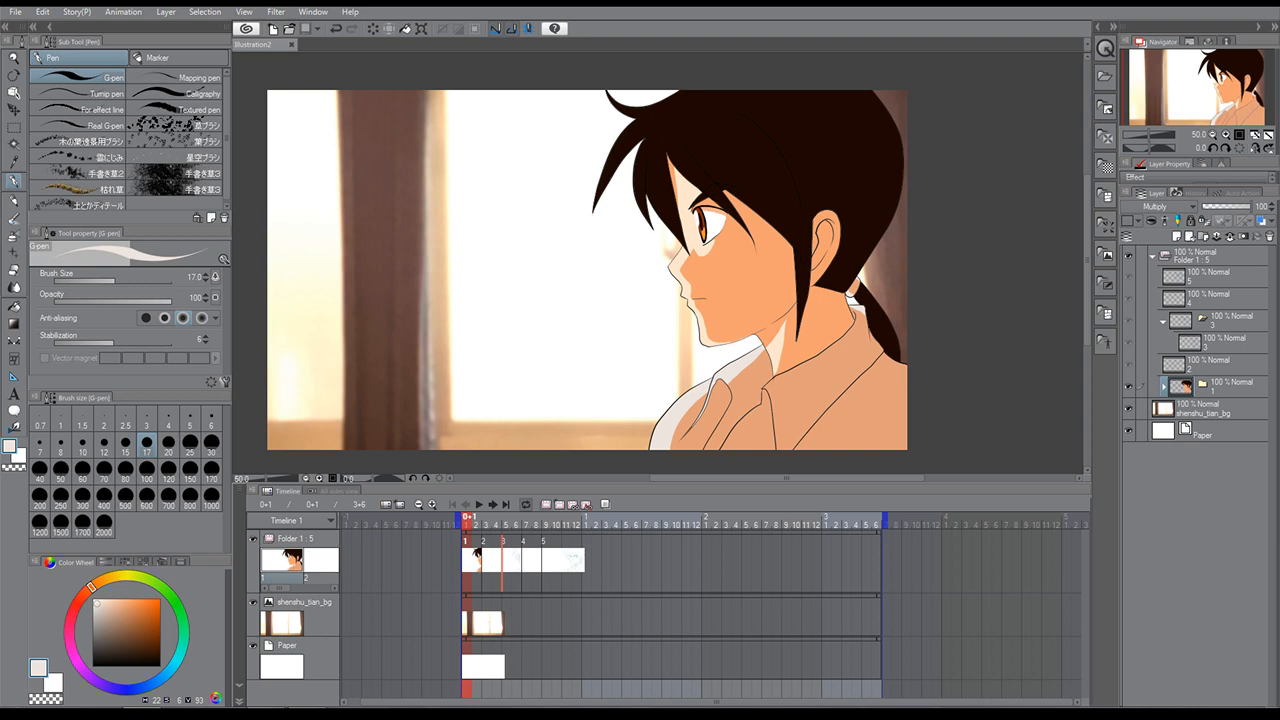
Look through the Mystic Shenshu folder's openable files for the exported GIF and cancel without opening anything.
{"action": "left_click", "coordinate": [15, 12]}
{"action": "left_click", "coordinate": [110, 61]}
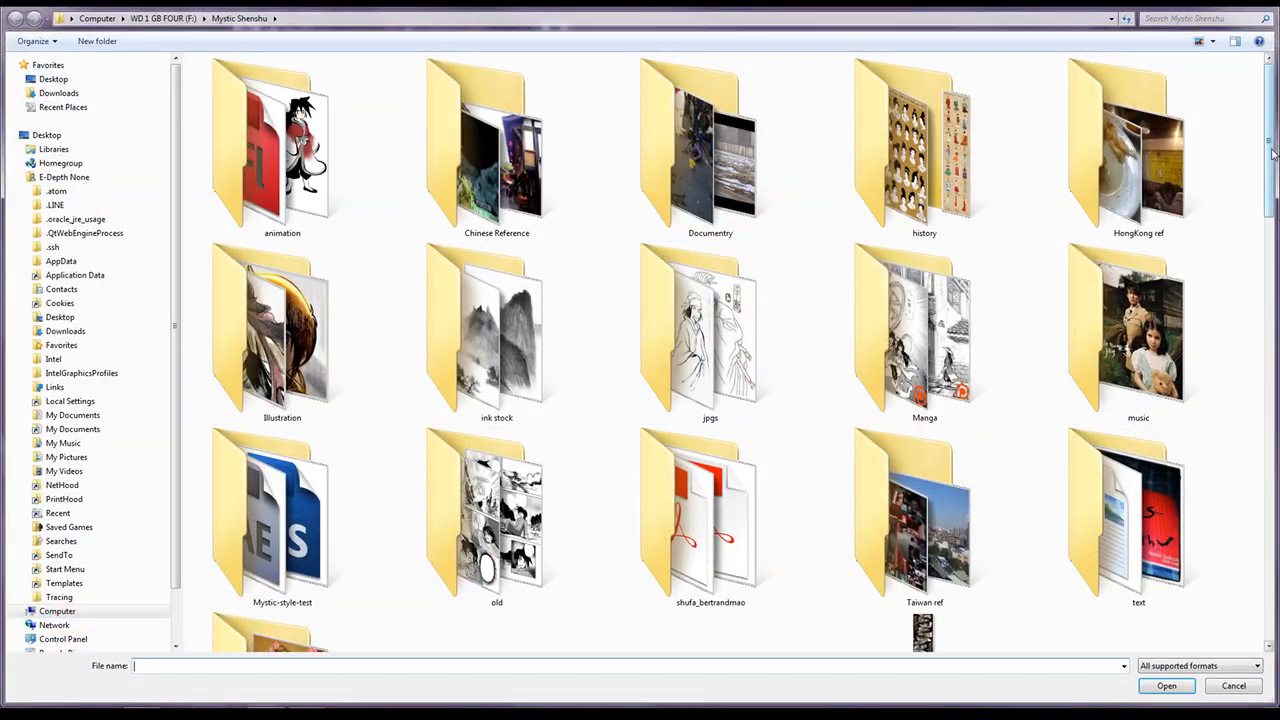
{"action": "left_click_drag", "start_coordinate": [1272, 153], "coordinate": [1276, 450]}
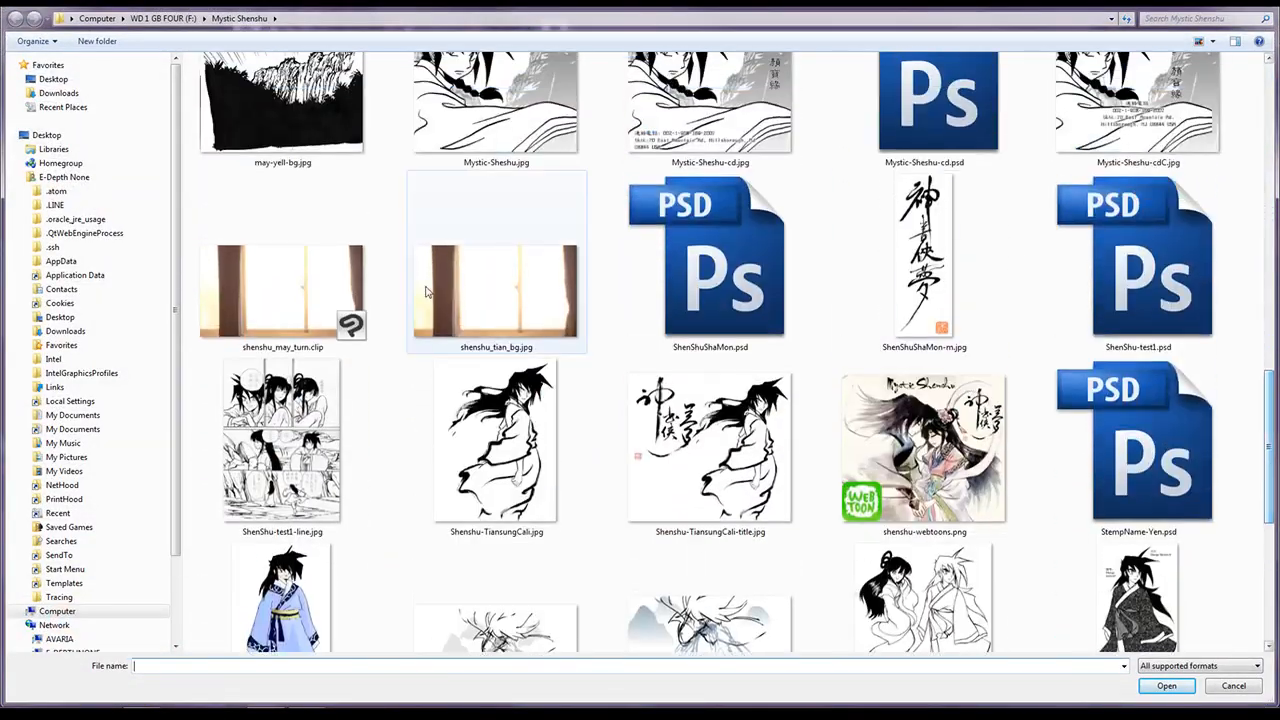
{"action": "left_click", "coordinate": [547, 338]}
{"action": "scroll", "coordinate": [642, 370], "scroll_direction": "down", "scroll_amount": 3}
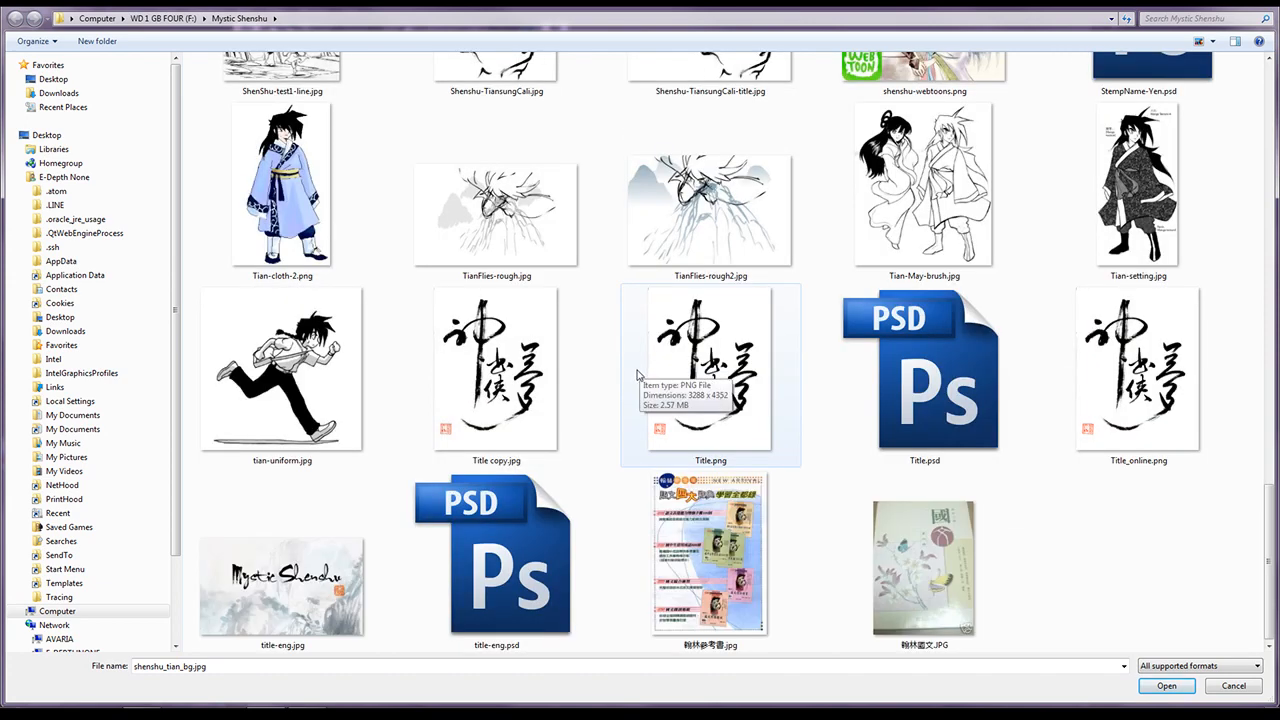
{"action": "scroll", "coordinate": [640, 372], "scroll_direction": "up", "scroll_amount": 10}
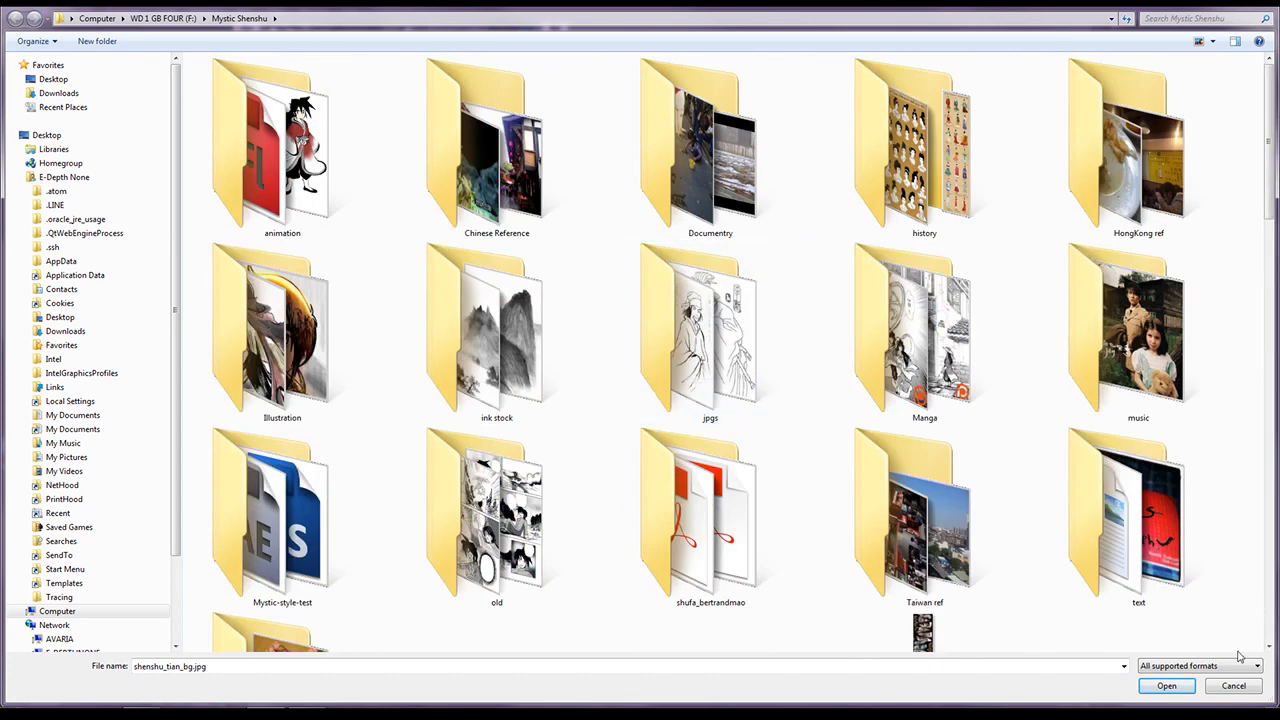
{"action": "left_click", "coordinate": [1232, 686]}
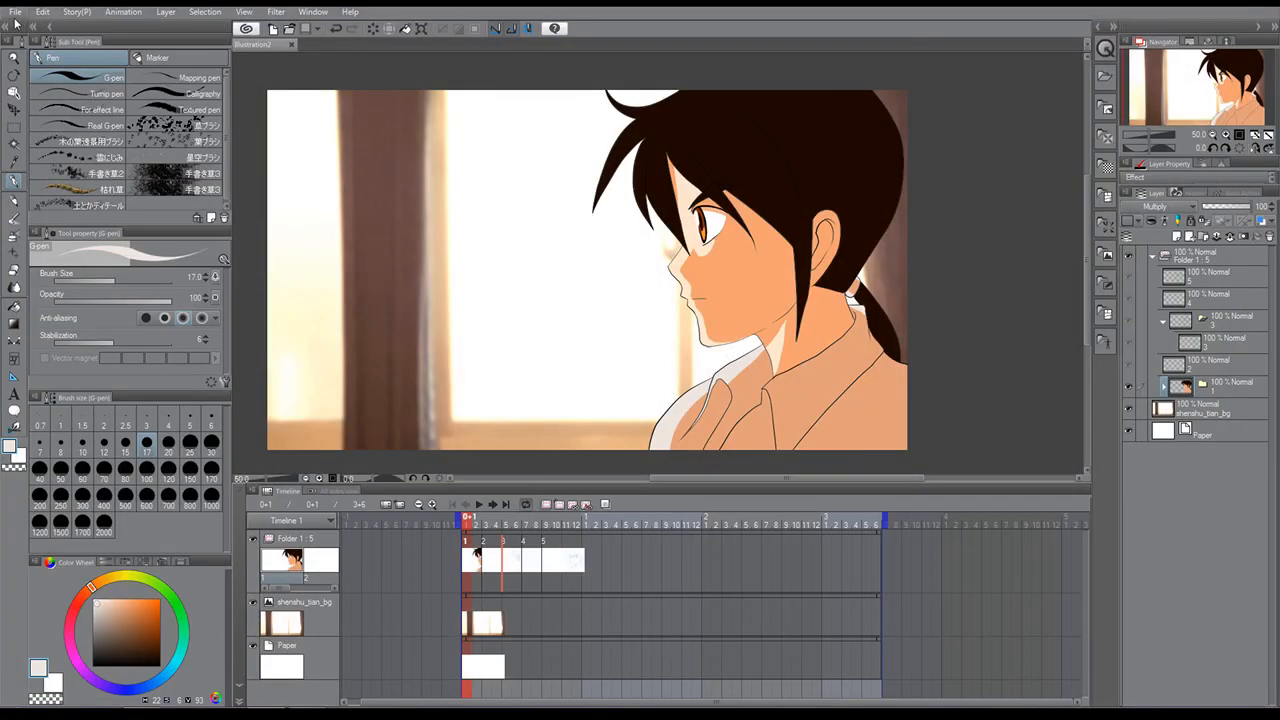
Locate Illustration2.gif in the Mystic Shenshu folder through the animated GIF export dialog and cancel the export.
{"action": "left_click", "coordinate": [15, 12]}
{"action": "mouse_move", "coordinate": [135, 216]}
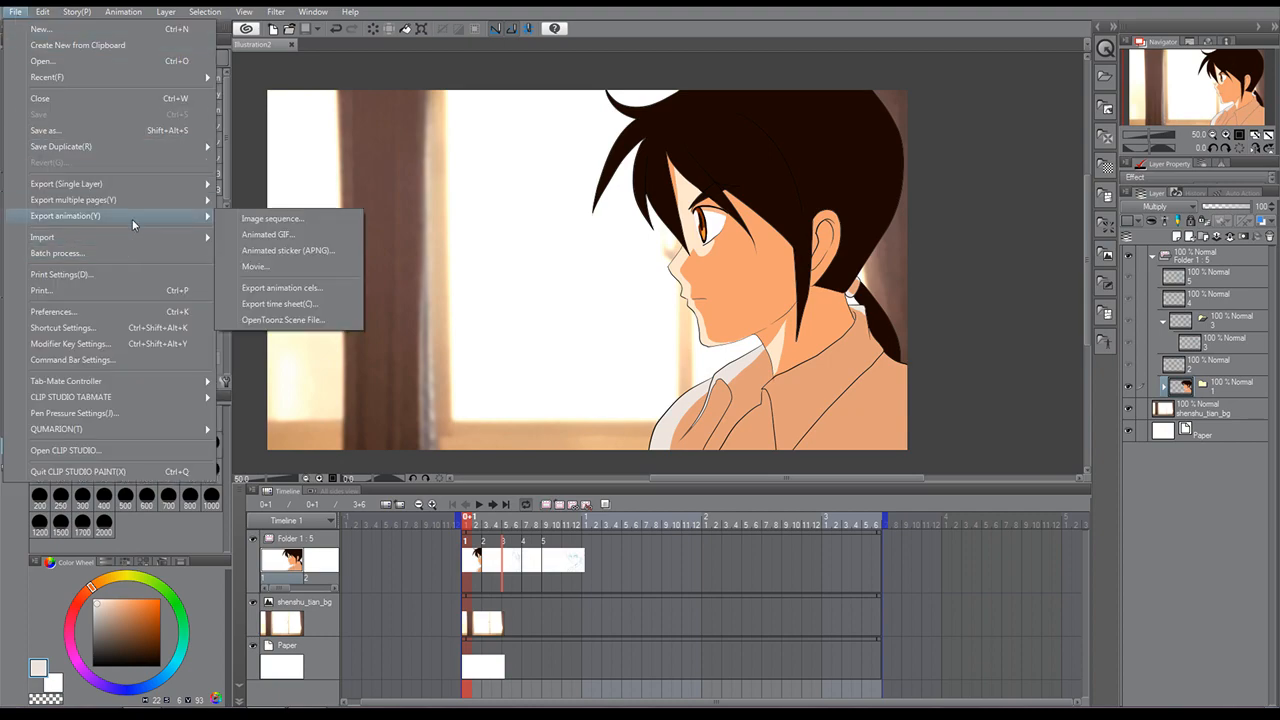
{"action": "left_click", "coordinate": [254, 234]}
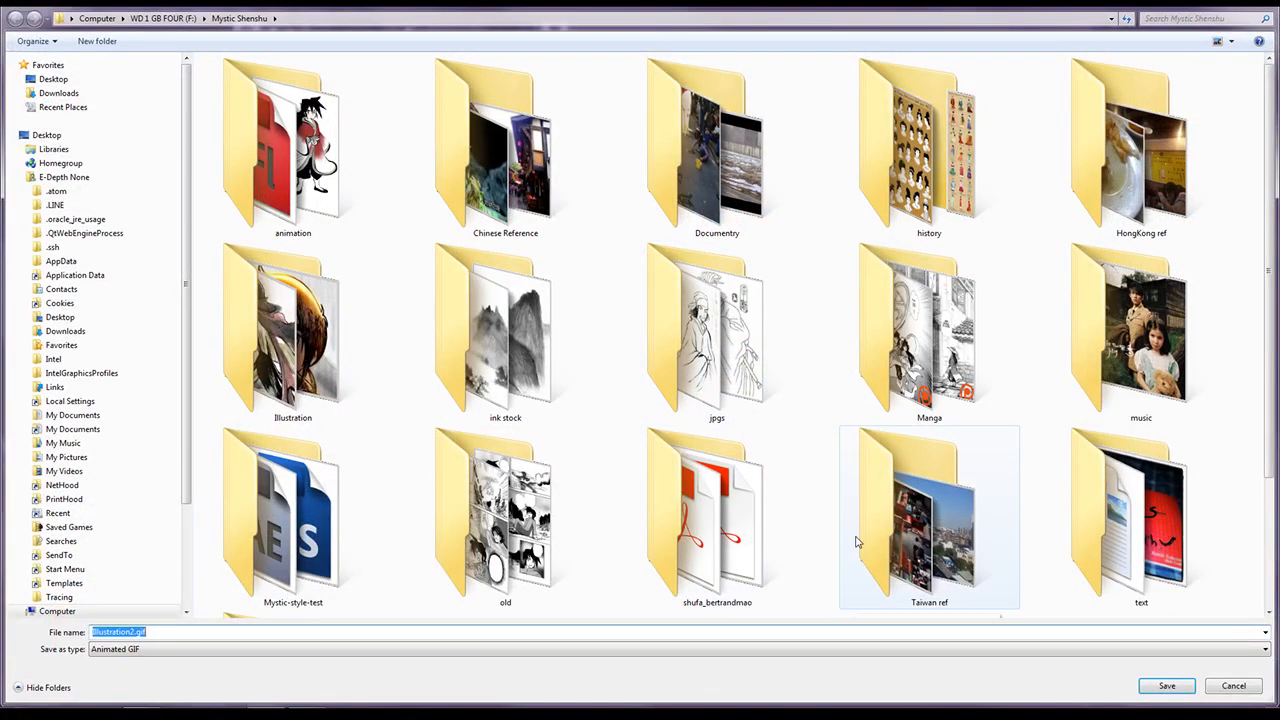
{"action": "scroll", "coordinate": [855, 541], "scroll_direction": "down", "scroll_amount": 2}
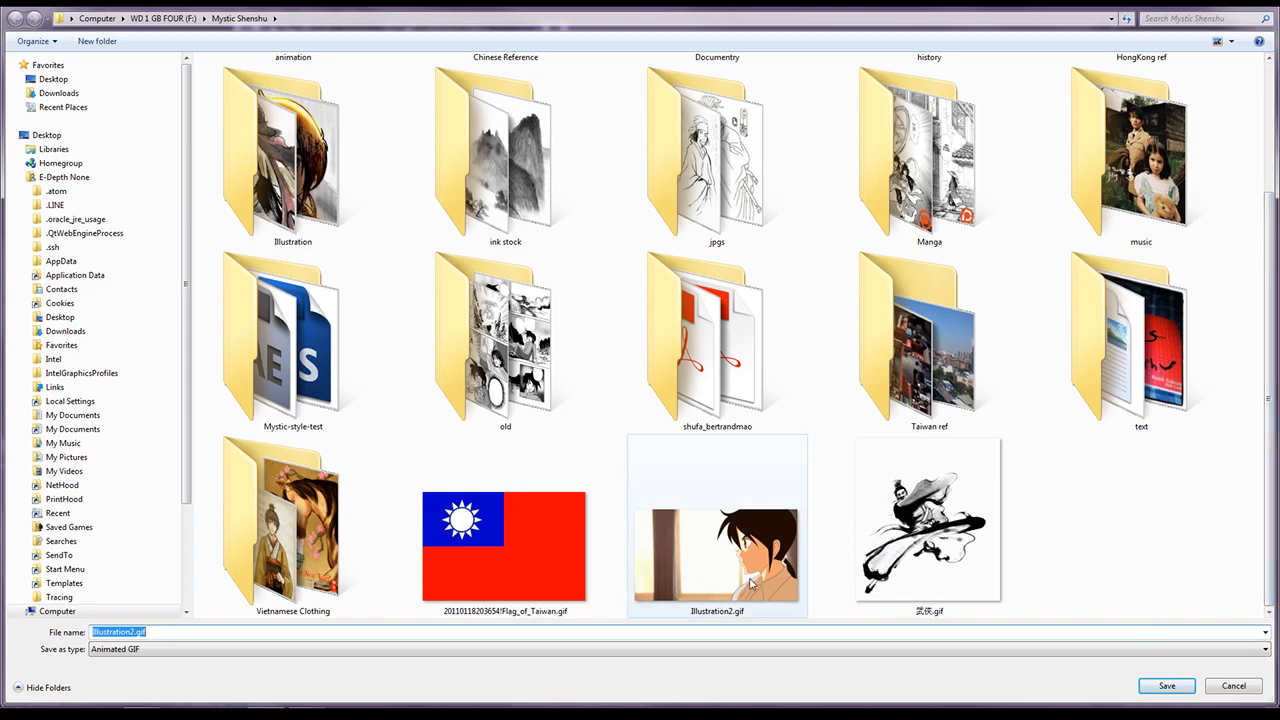
{"action": "left_click", "coordinate": [1232, 686]}
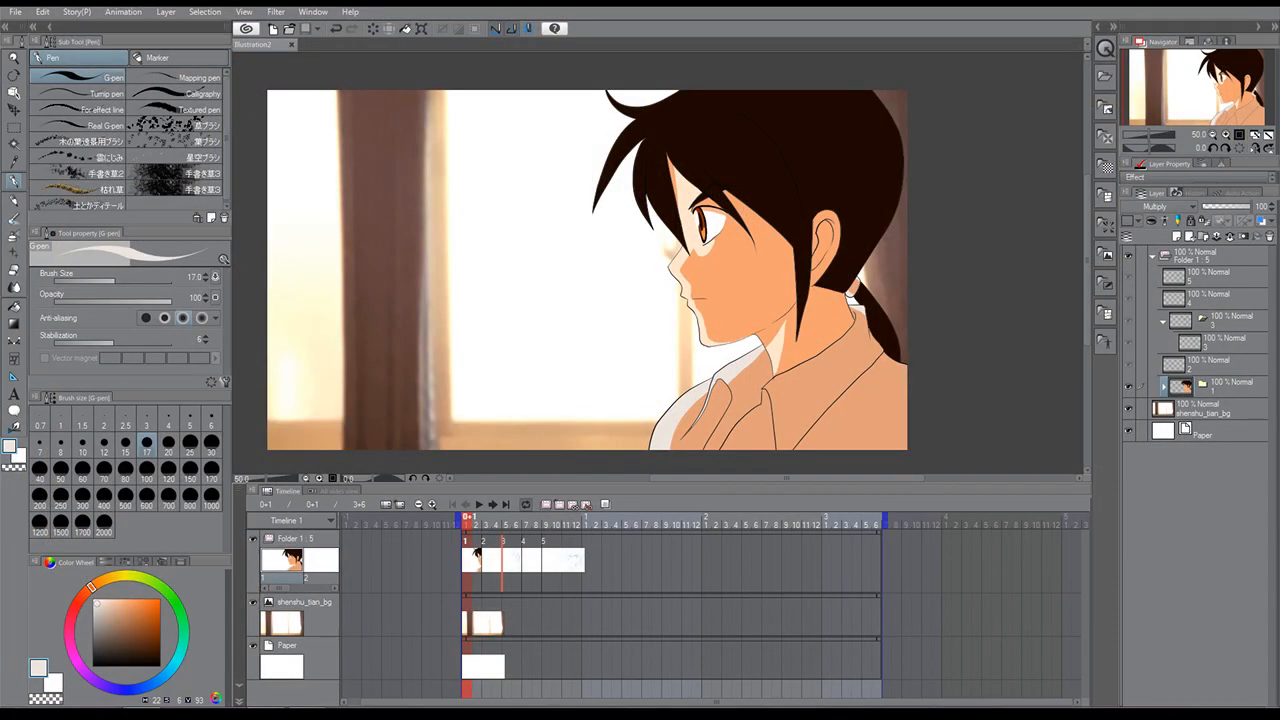
Return to the animated GIF export location, view the exported Illustration2.gif in the web browser and close it.
{"action": "left_click", "coordinate": [15, 11]}
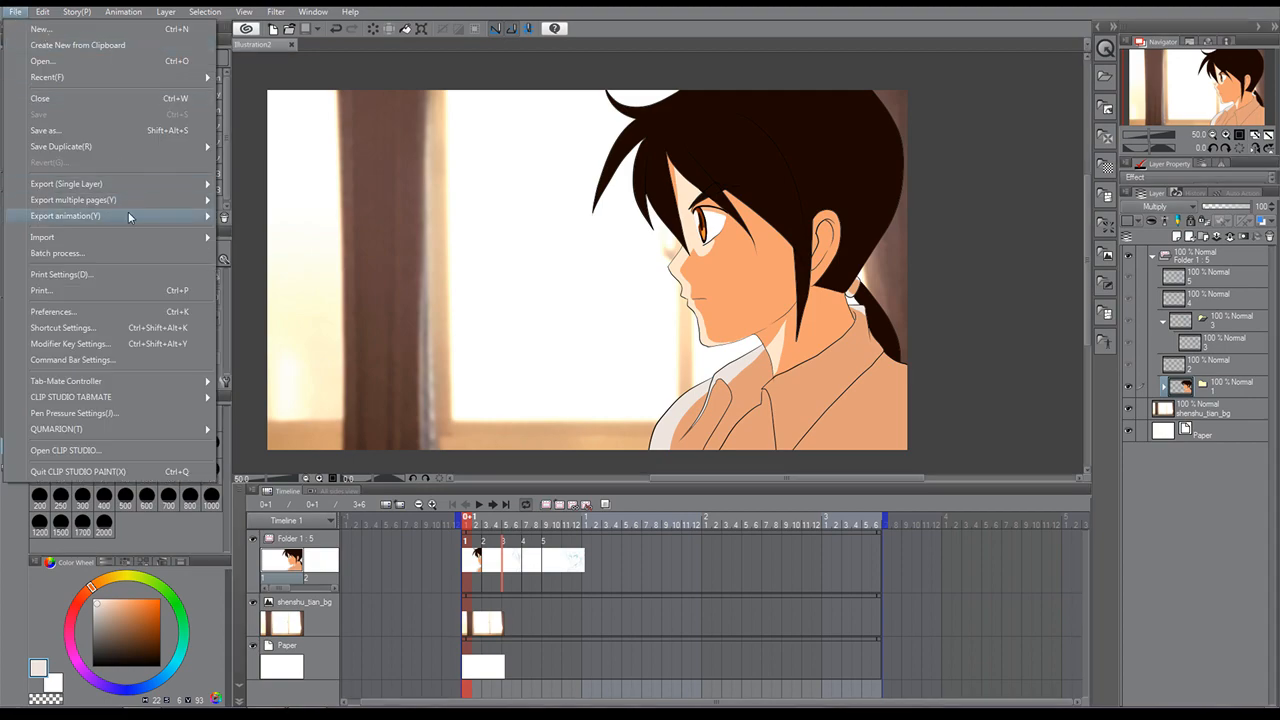
{"action": "mouse_move", "coordinate": [130, 213]}
{"action": "left_click", "coordinate": [250, 231]}
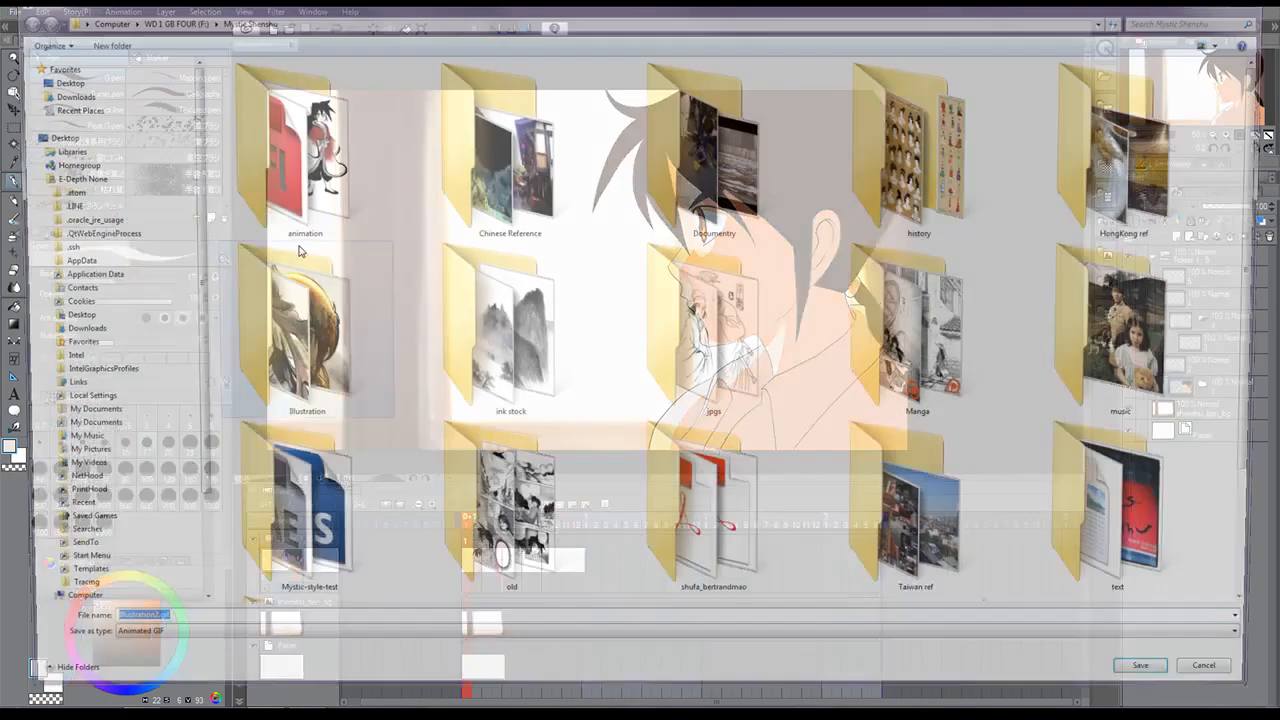
{"action": "left_click", "coordinate": [1227, 690]}
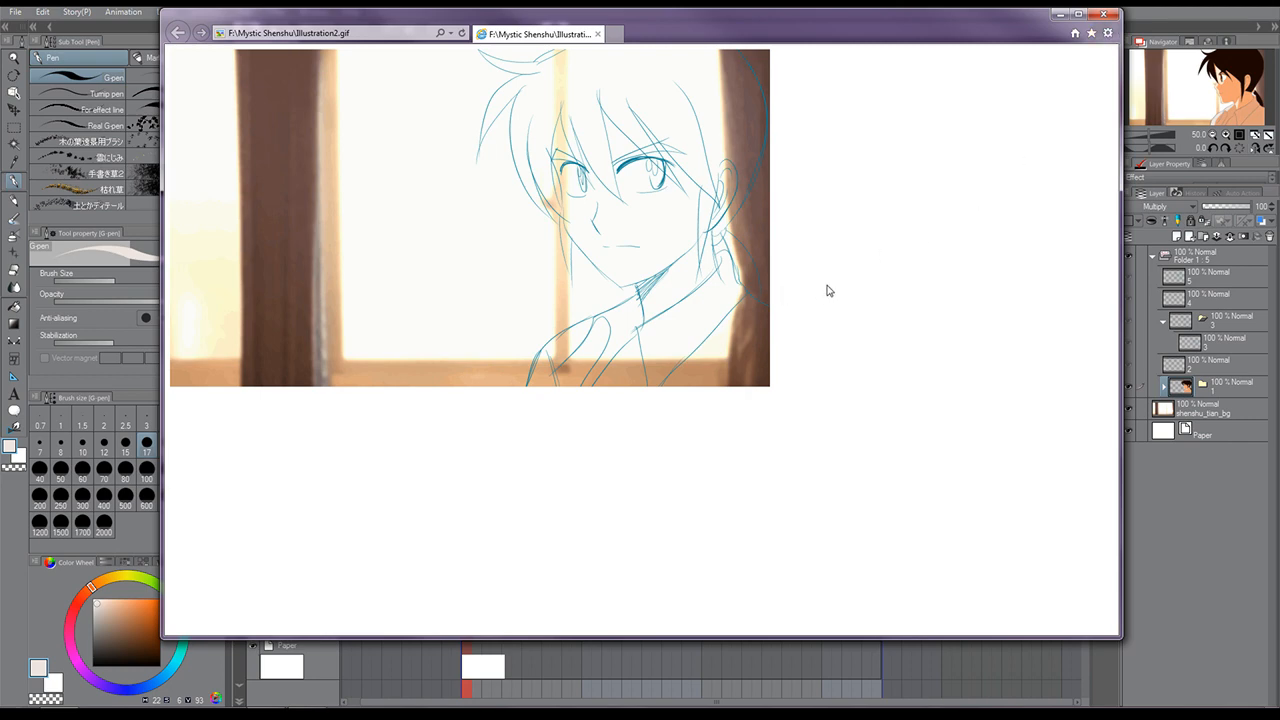
{"action": "left_click", "coordinate": [1104, 18]}
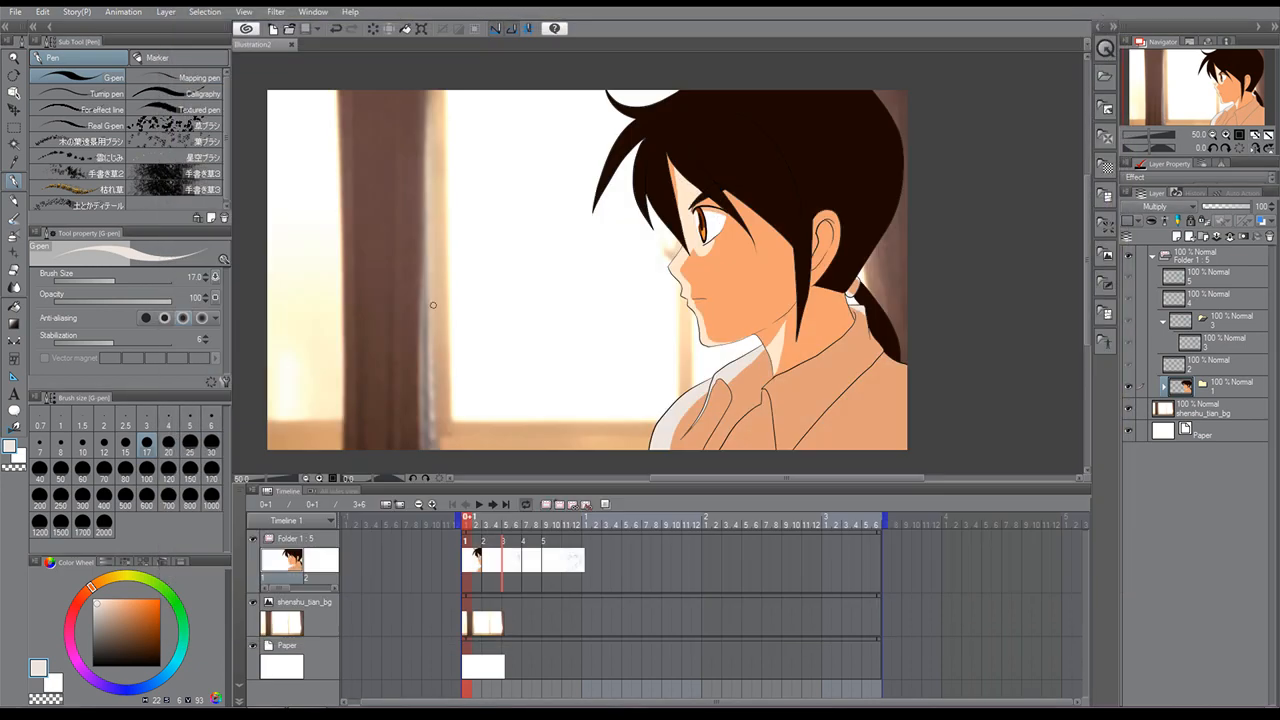